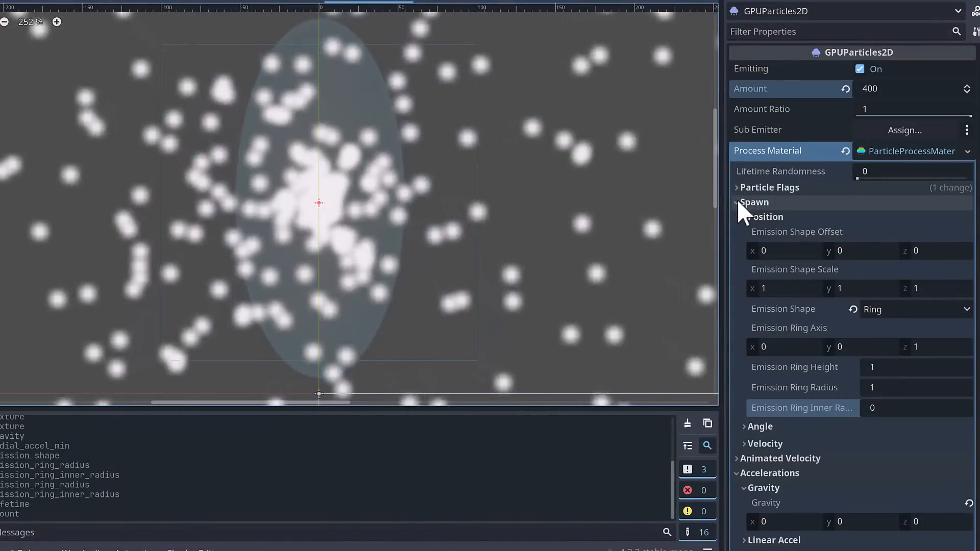
# Collapse the process material's Spawn and Accelerations sections and expand the Scale settings under Display.
pyautogui.click(738, 203)
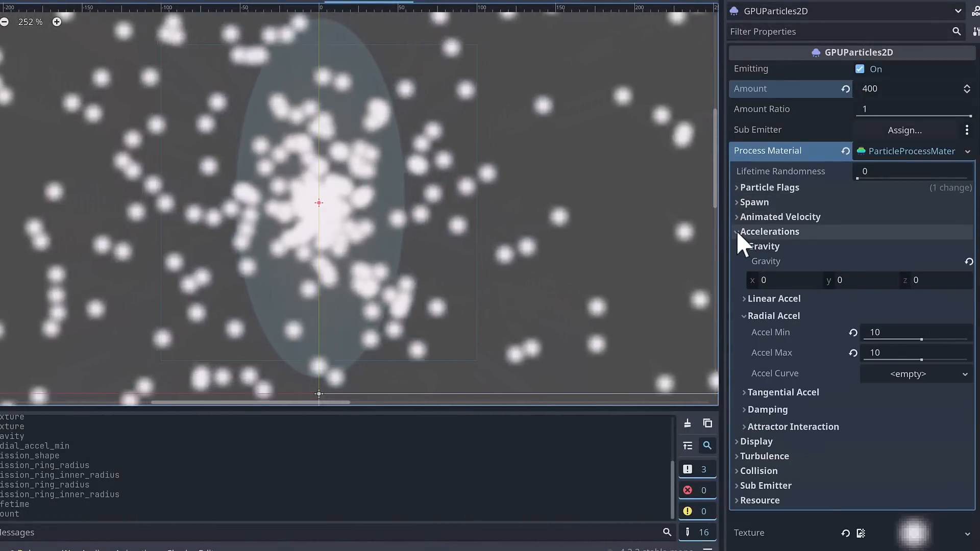
pyautogui.click(737, 231)
pyautogui.click(737, 246)
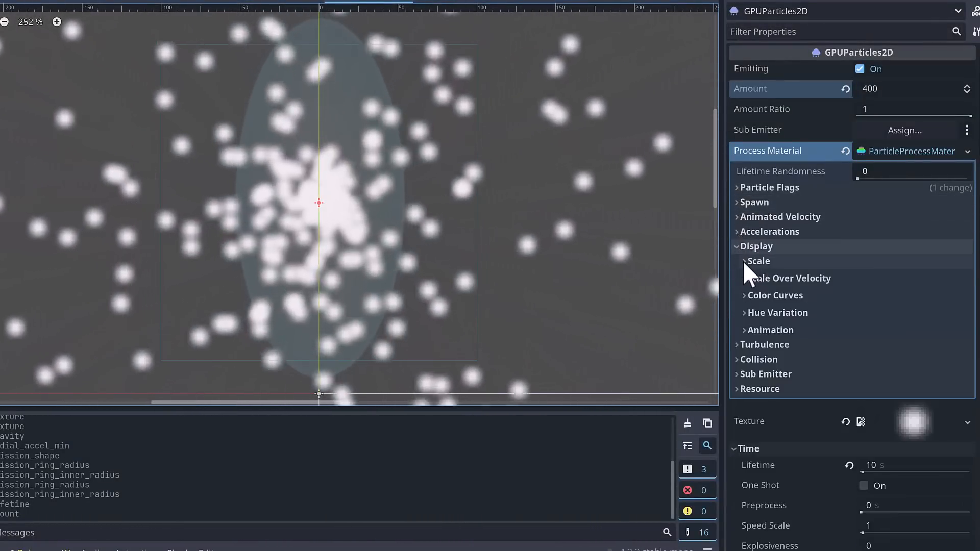
pyautogui.click(744, 261)
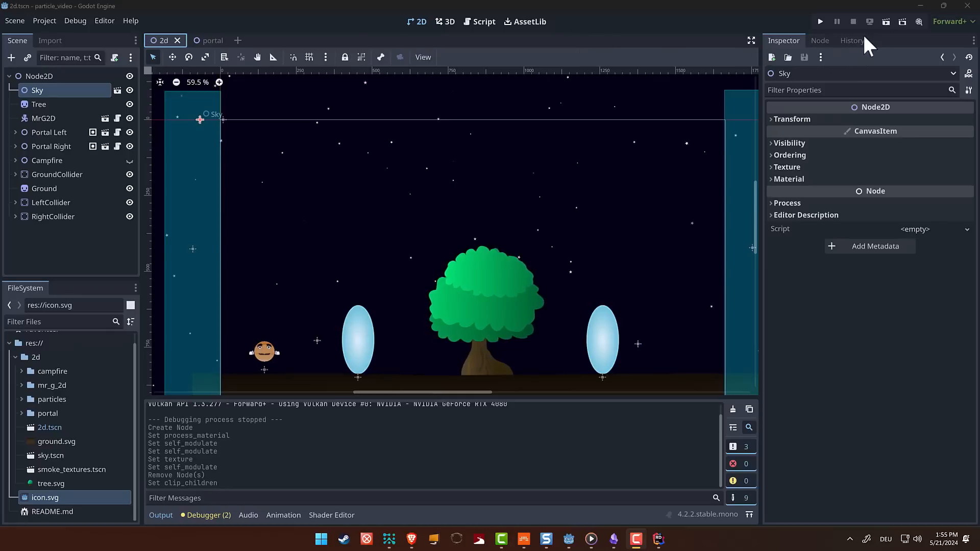
# Run the 2d scene and walk the character right and back left past the portals and tree.
pyautogui.click(885, 22)
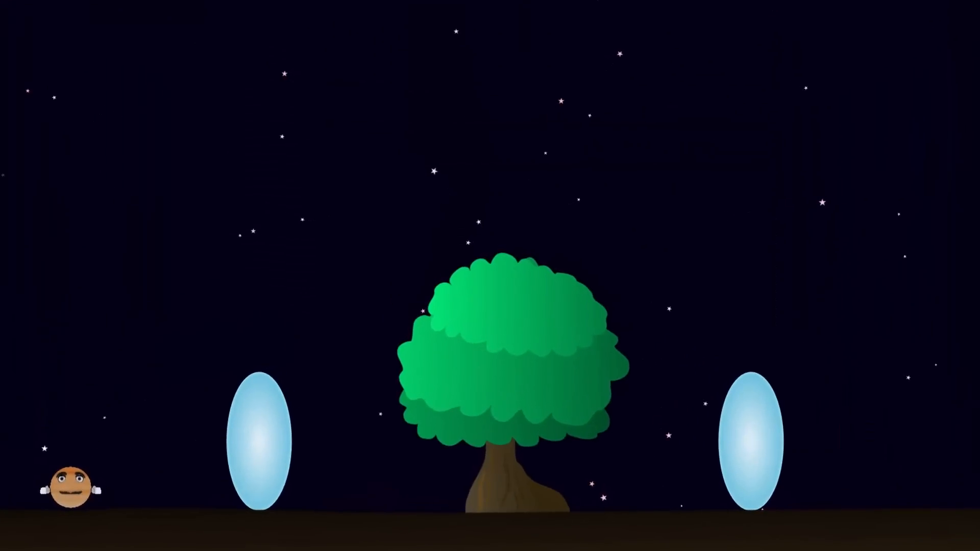
pyautogui.press('Right')
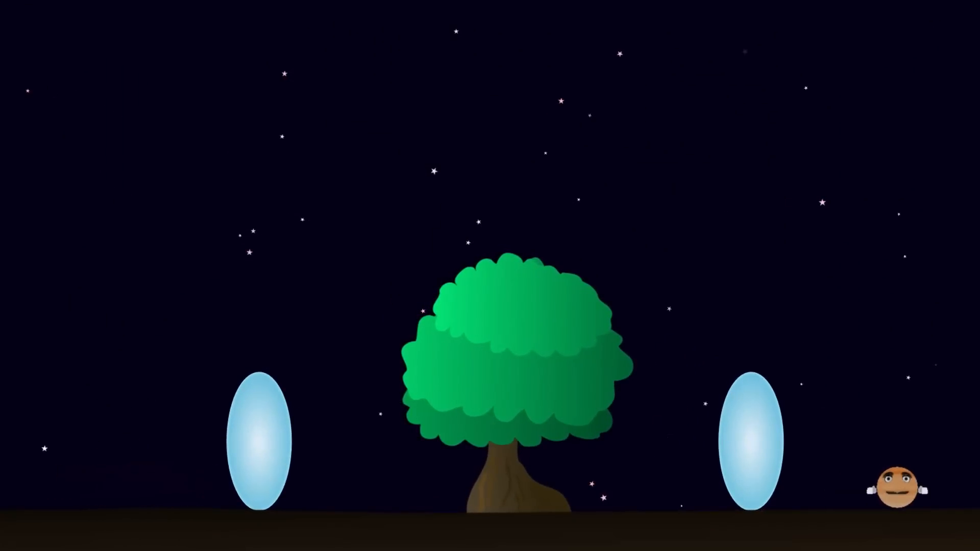
pyautogui.press('Left')
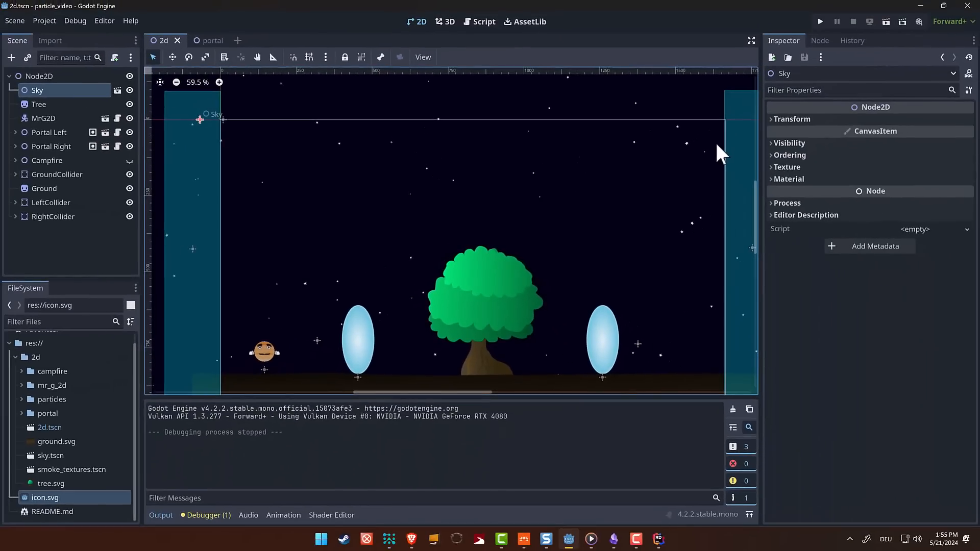
# Open the portal.tscn scene from the portal folder and clear the node selection.
pyautogui.click(22, 414)
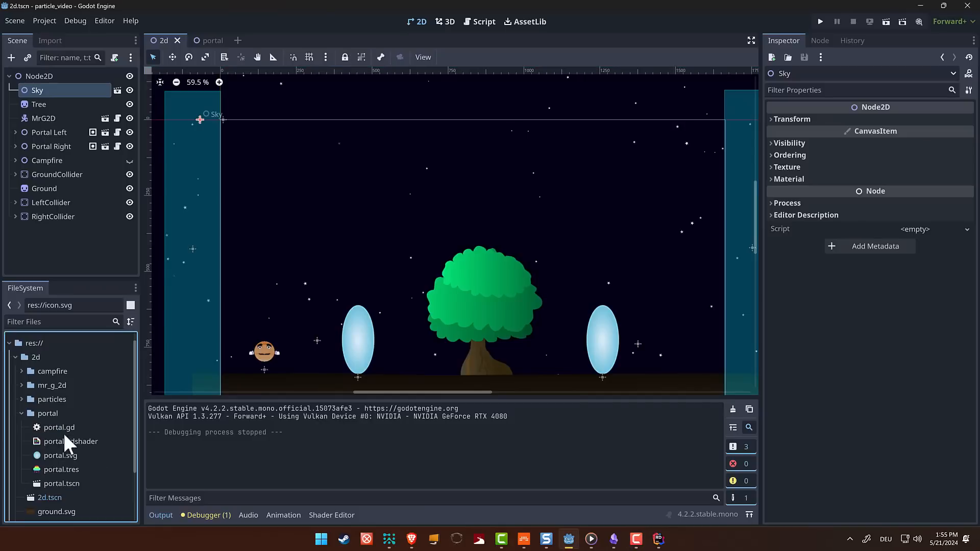
pyautogui.doubleClick(65, 484)
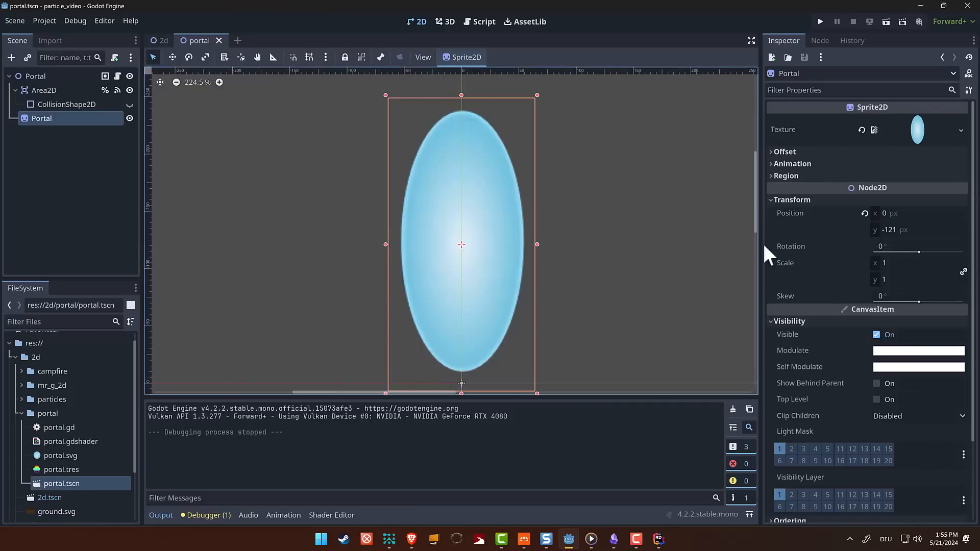
pyautogui.click(694, 253)
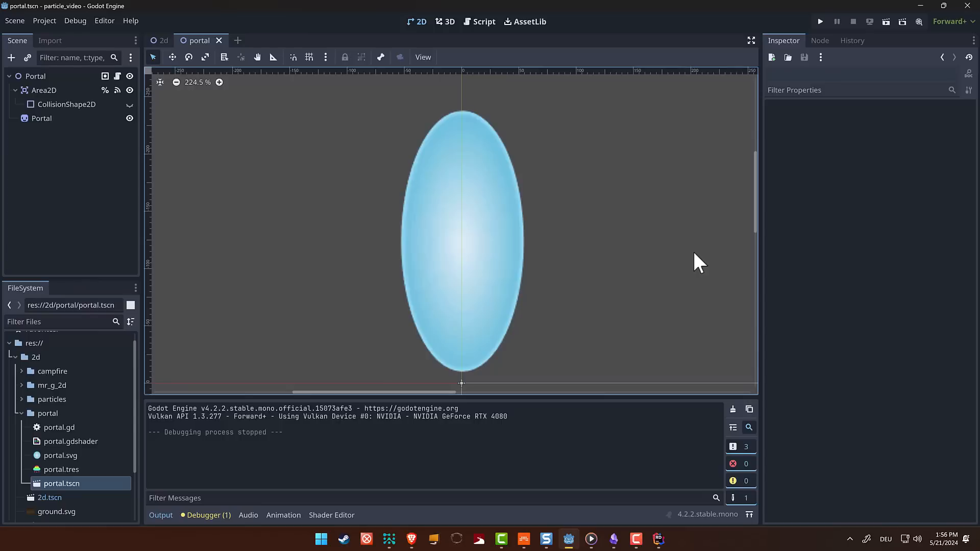
# Add a GPUParticles2D node as a child of the Portal sprite, searching the node types for "particles".
pyautogui.click(48, 118)
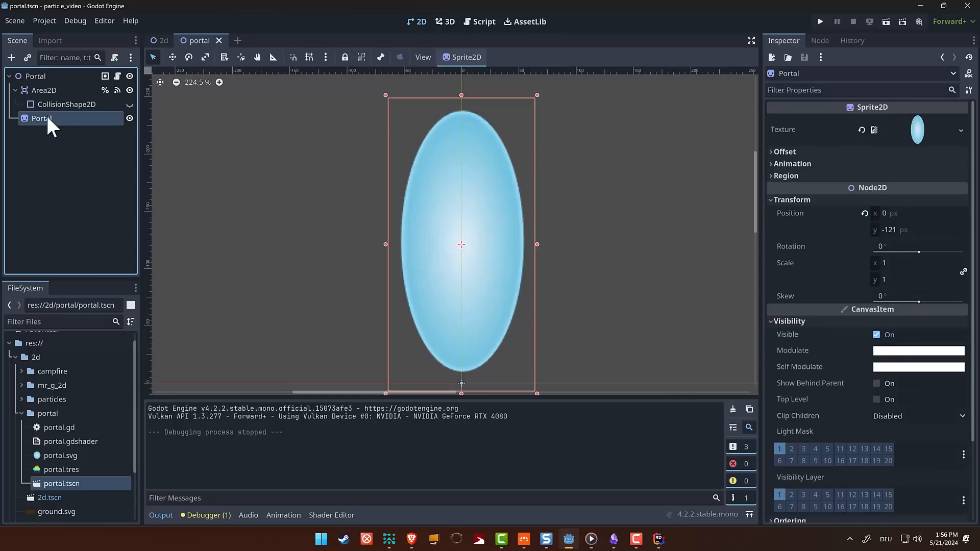
pyautogui.hotkey('ctrl', 'a')
pyautogui.write('particle')
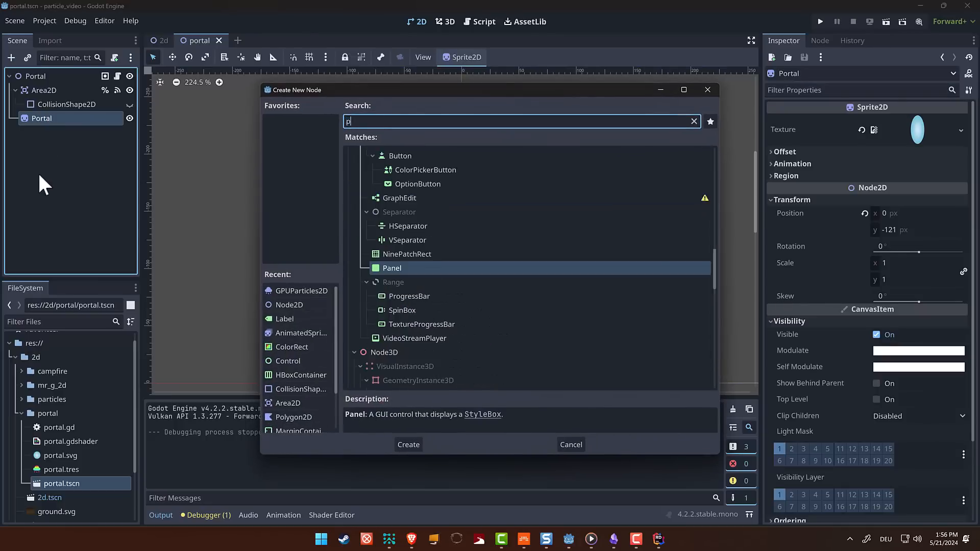
pyautogui.write('s')
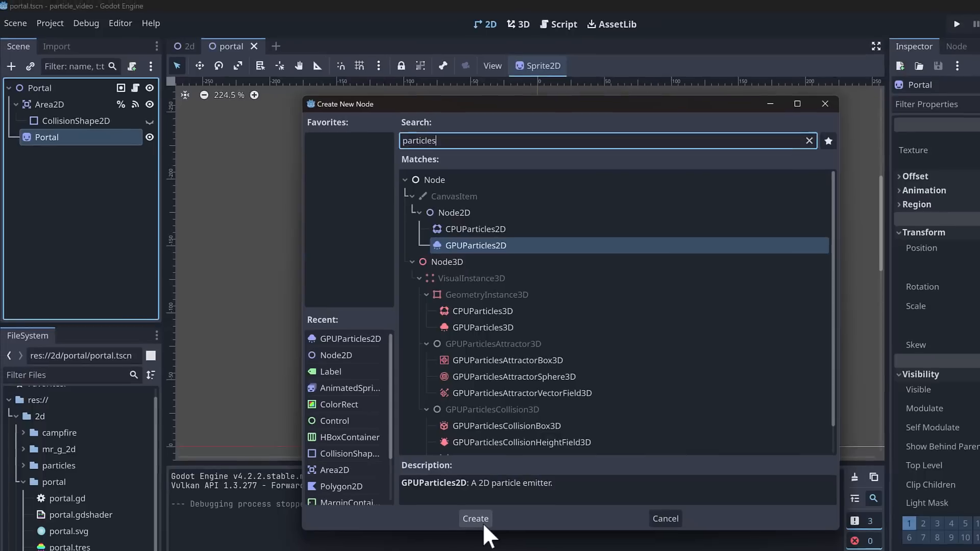
pyautogui.click(379, 519)
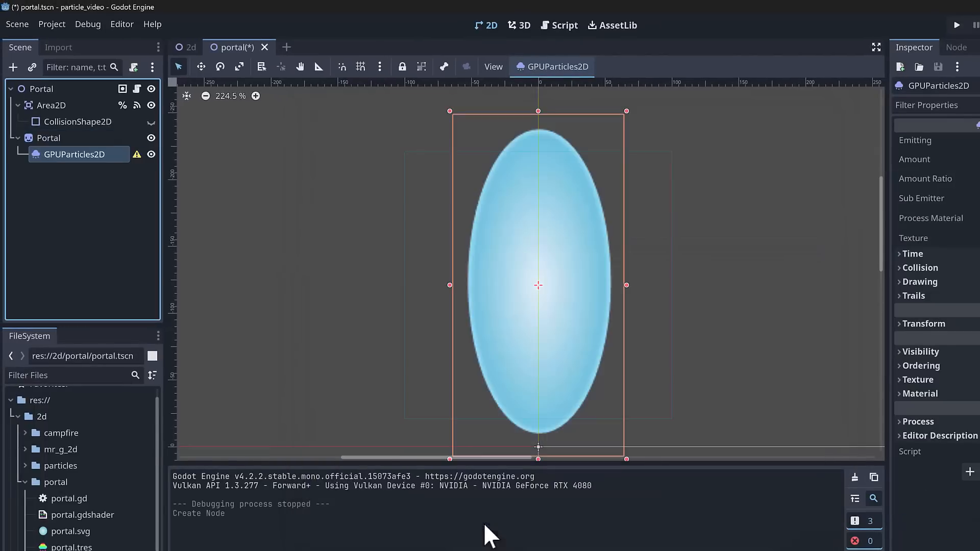
pyautogui.click(736, 453)
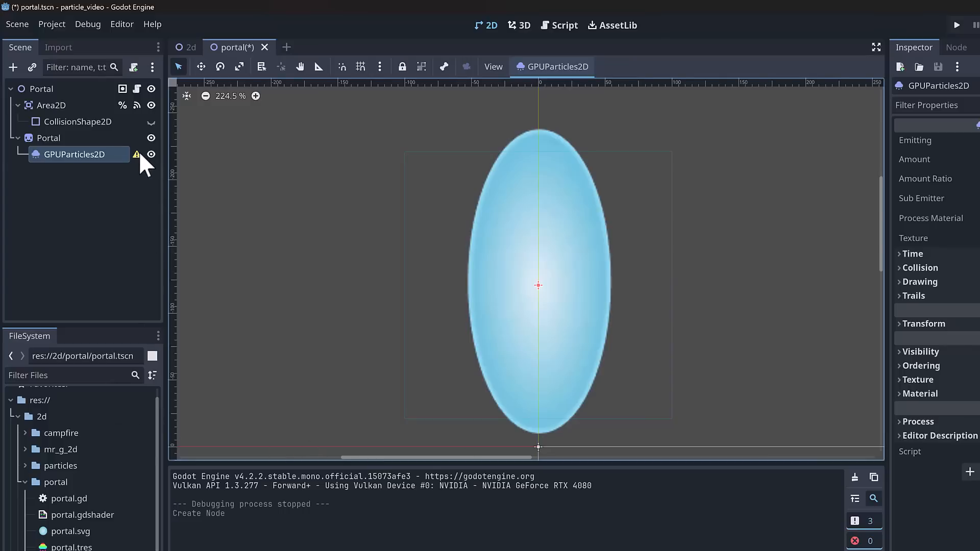
# Assign a new ParticleProcessMaterial to the GPUParticles2D node, expand its settings and view the emitted particles up close.
pyautogui.moveTo(140, 154)
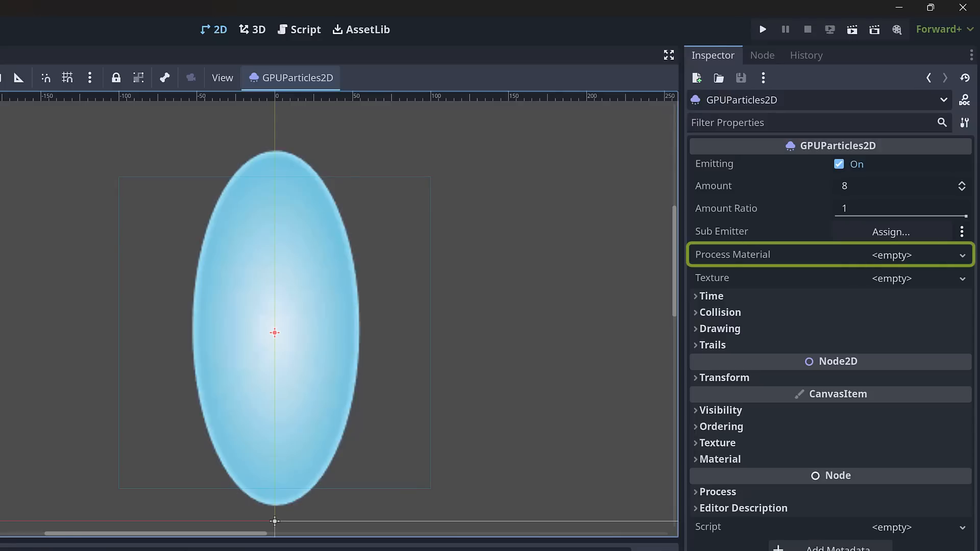
pyautogui.click(964, 257)
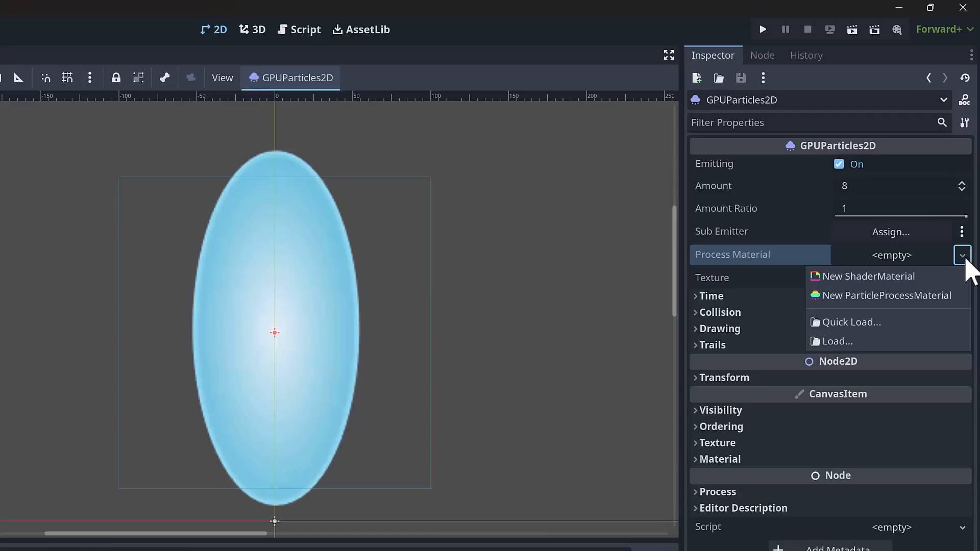
pyautogui.click(952, 297)
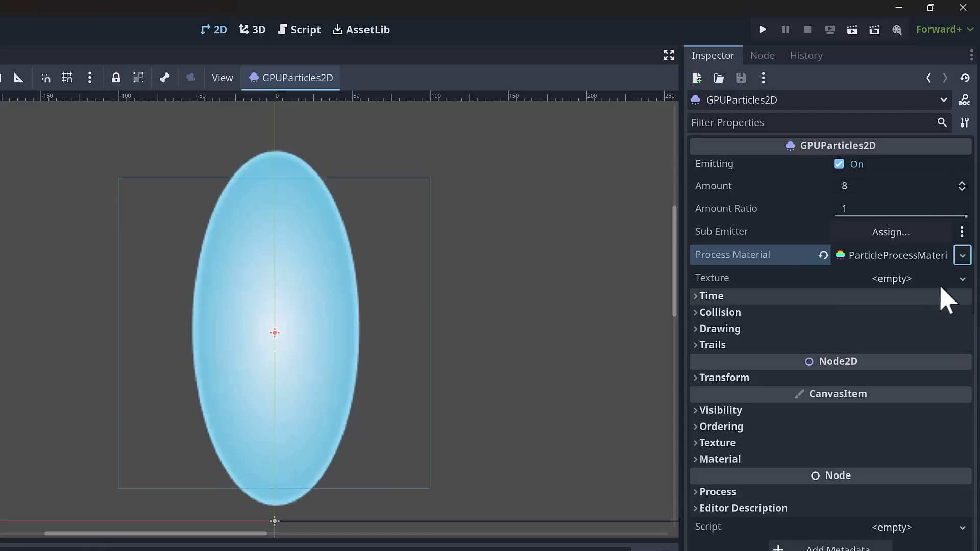
pyautogui.click(893, 255)
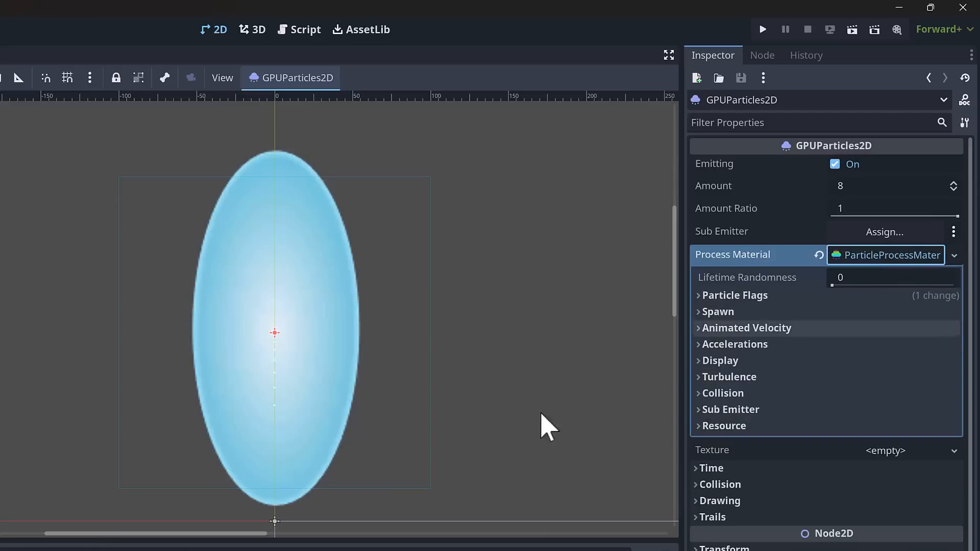
pyautogui.scroll(3, 306, 411)
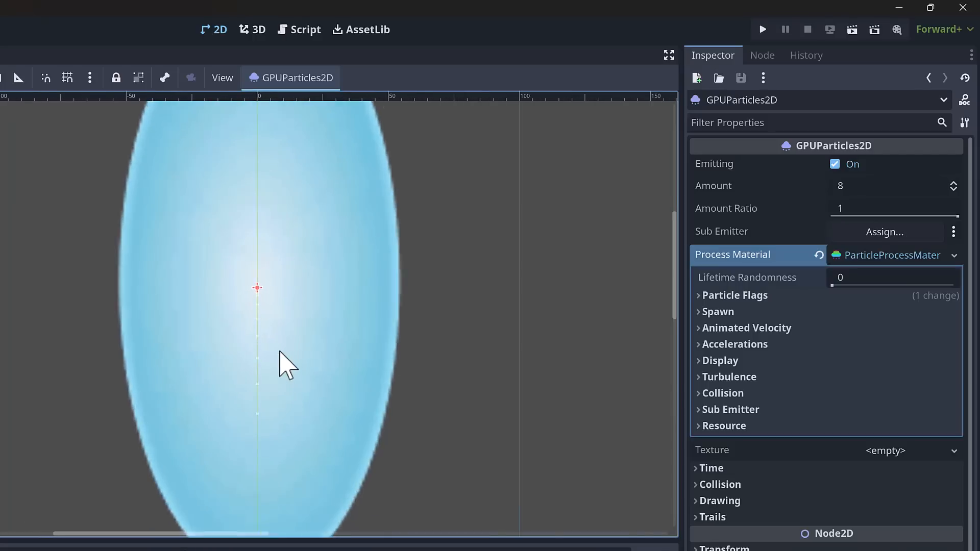
pyautogui.scroll(1, 287, 368)
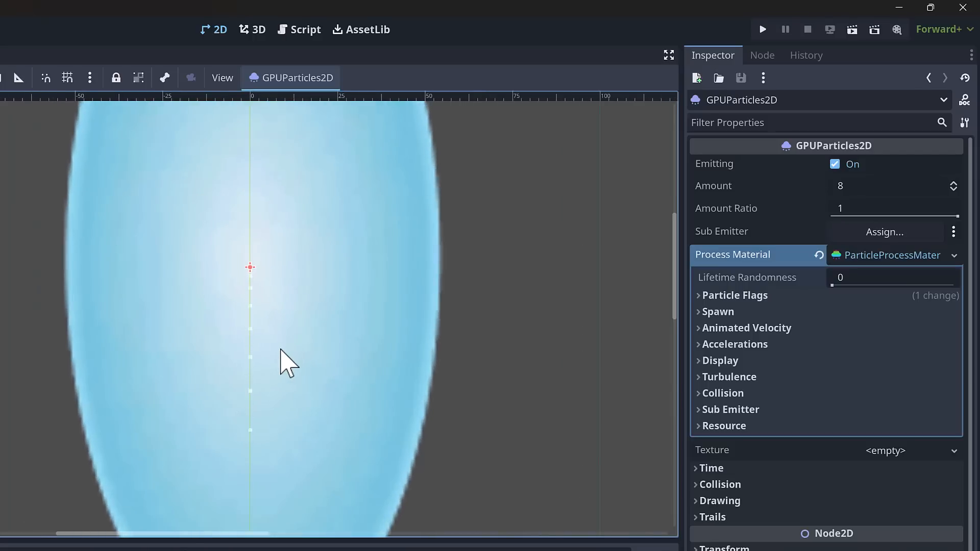
pyautogui.scroll(1, 280, 350)
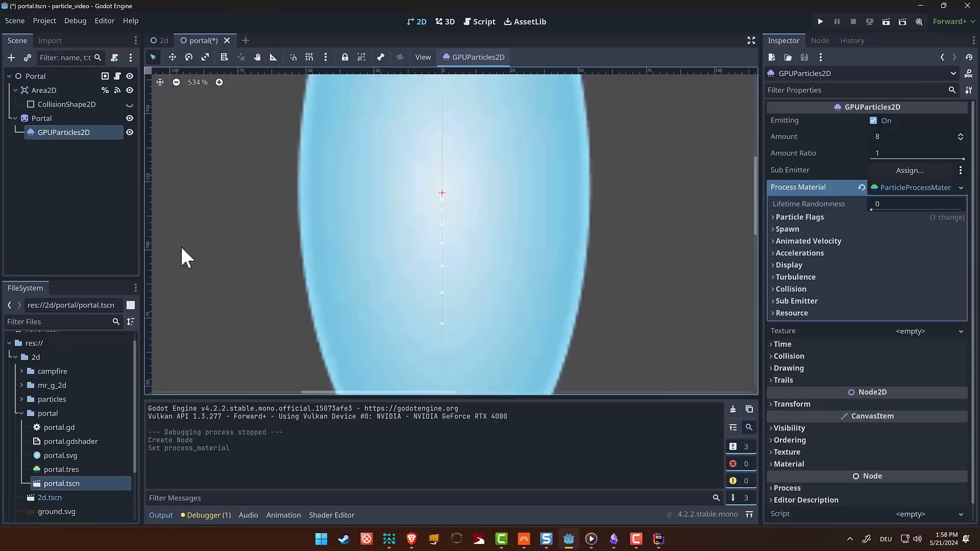
# Make the Portal sprite nearly transparent by setting its Self Modulate alpha to 40.
pyautogui.click(53, 118)
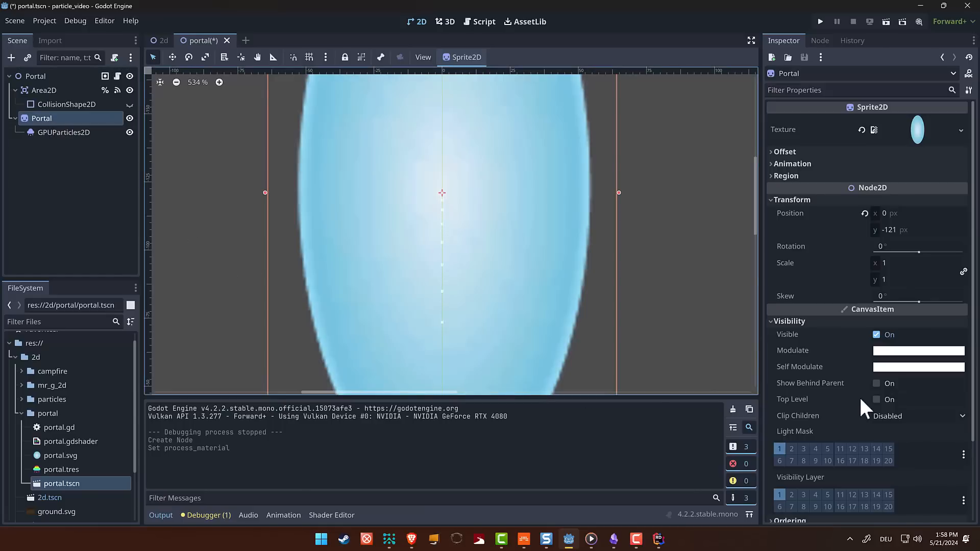
pyautogui.click(905, 367)
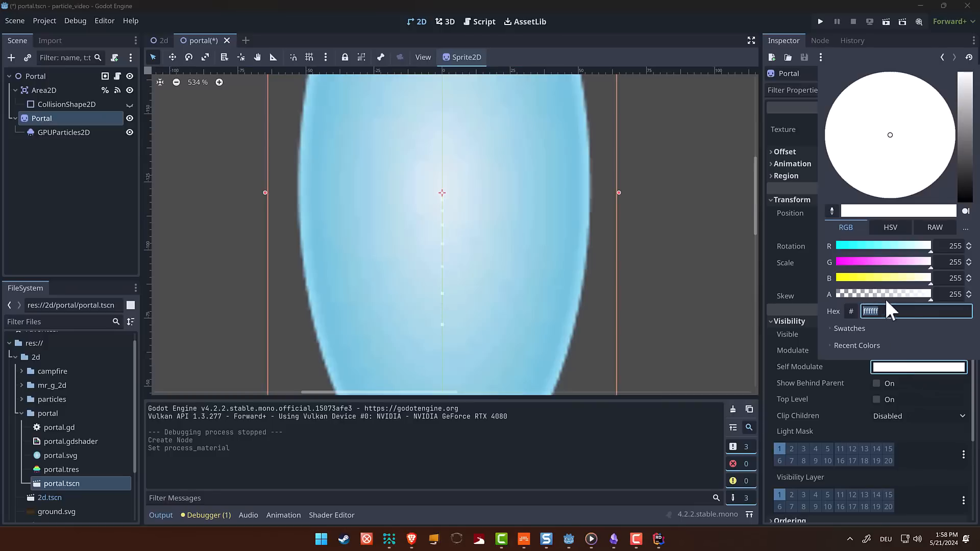
pyautogui.moveTo(930, 292); pyautogui.dragTo(850, 292)
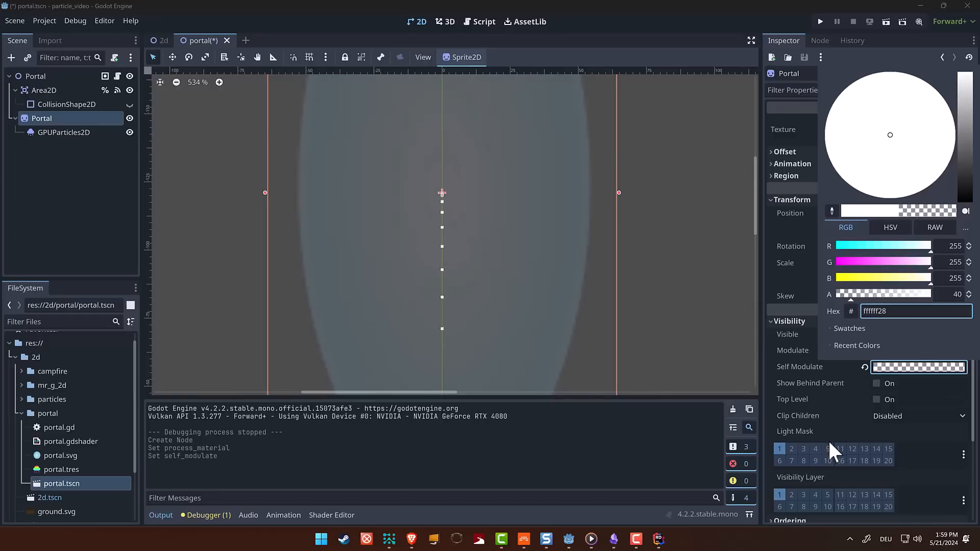
pyautogui.click(838, 426)
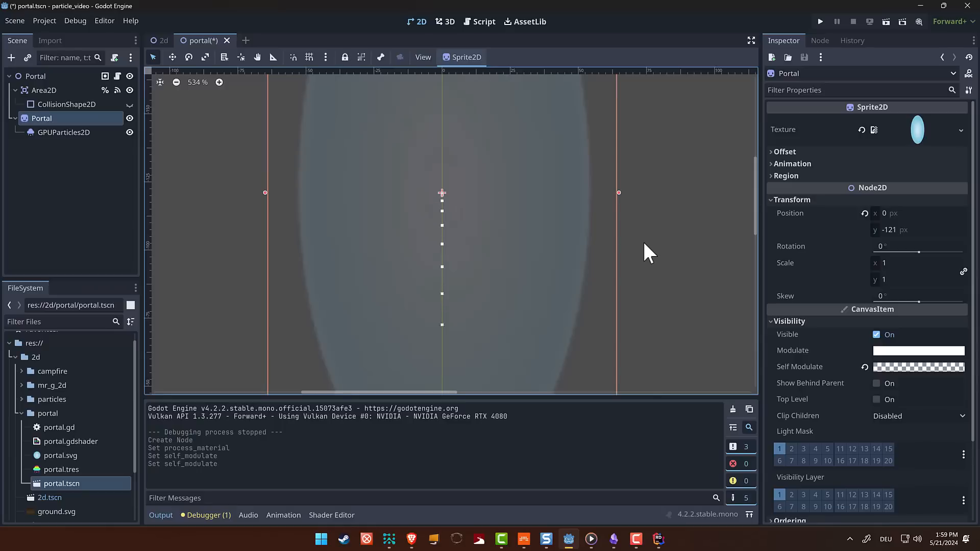
# Examine the Spawn and Display sections of the GPUParticles2D node's process material and collapse them again.
pyautogui.click(76, 134)
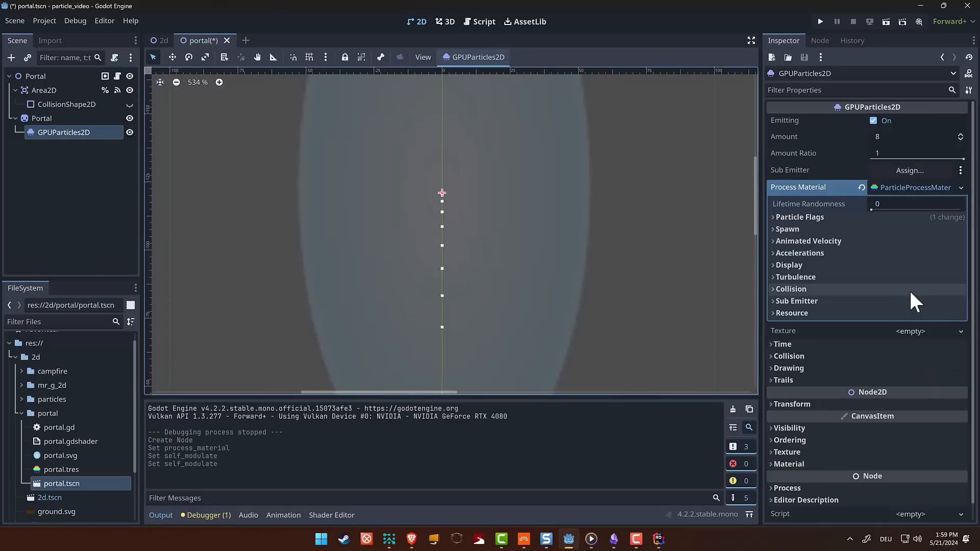
pyautogui.click(776, 231)
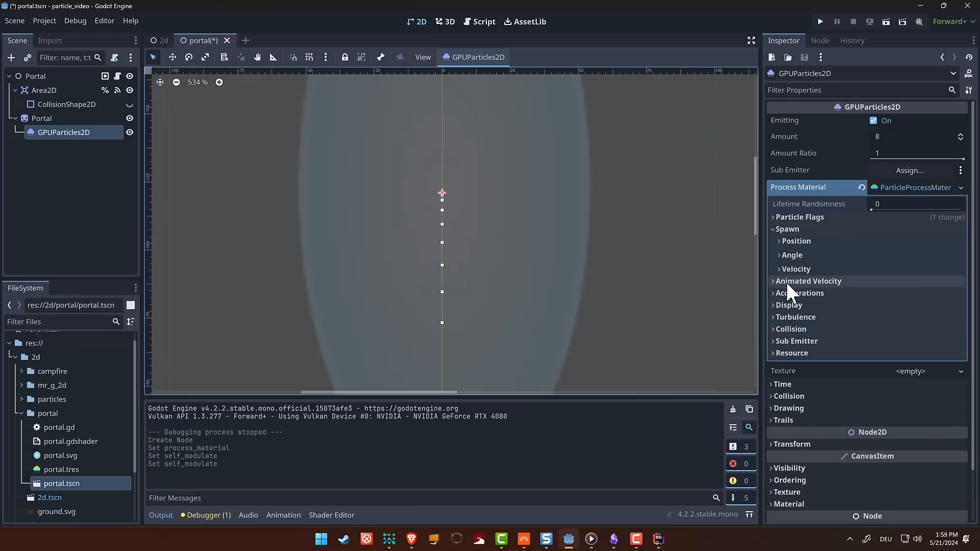
pyautogui.click(802, 308)
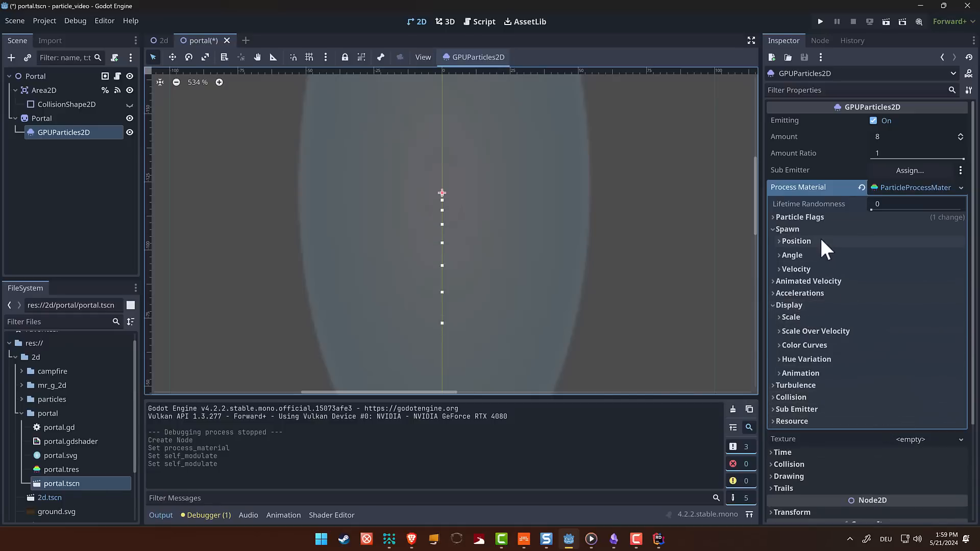
pyautogui.click(774, 230)
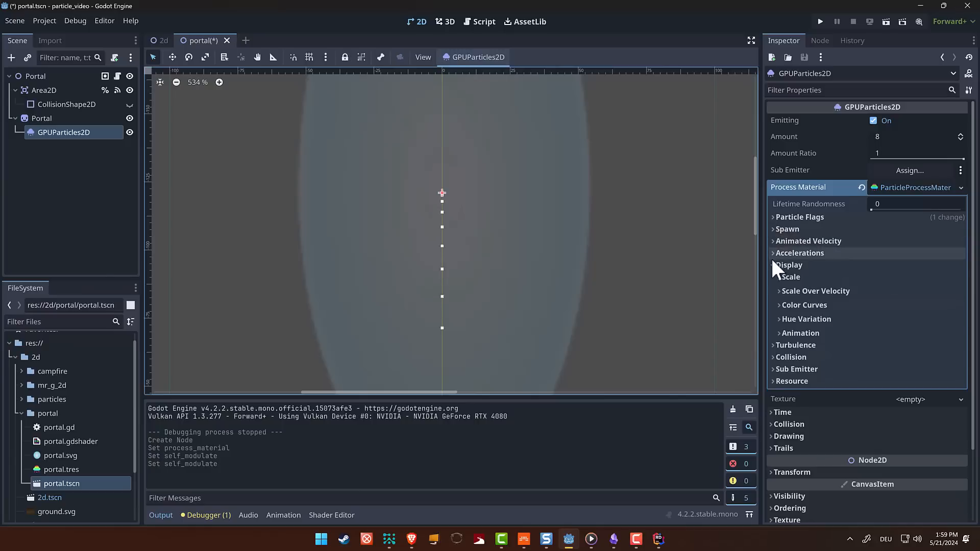
pyautogui.click(773, 265)
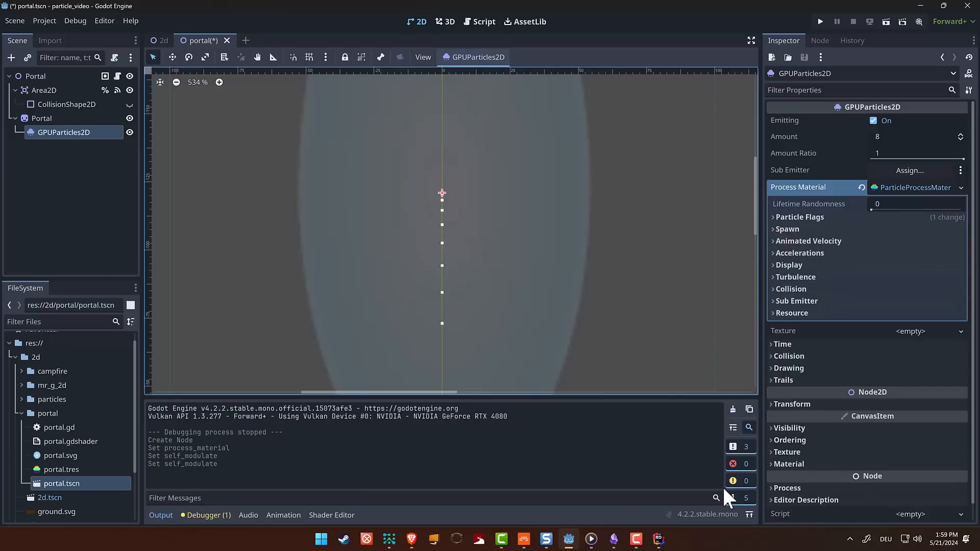
# Switch to the browser to skim the Godot Docs page on 2D particle systems, and return to Godot.
pyautogui.click(411, 539)
pyautogui.scroll(-1, 710, 238)
pyautogui.moveTo(793, 80); pyautogui.dragTo(794, 260)
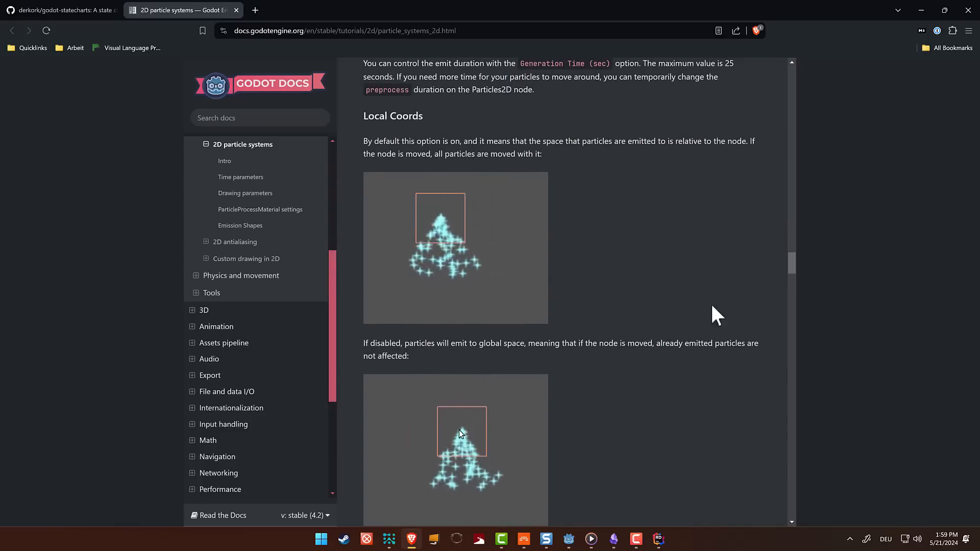
pyautogui.click(569, 539)
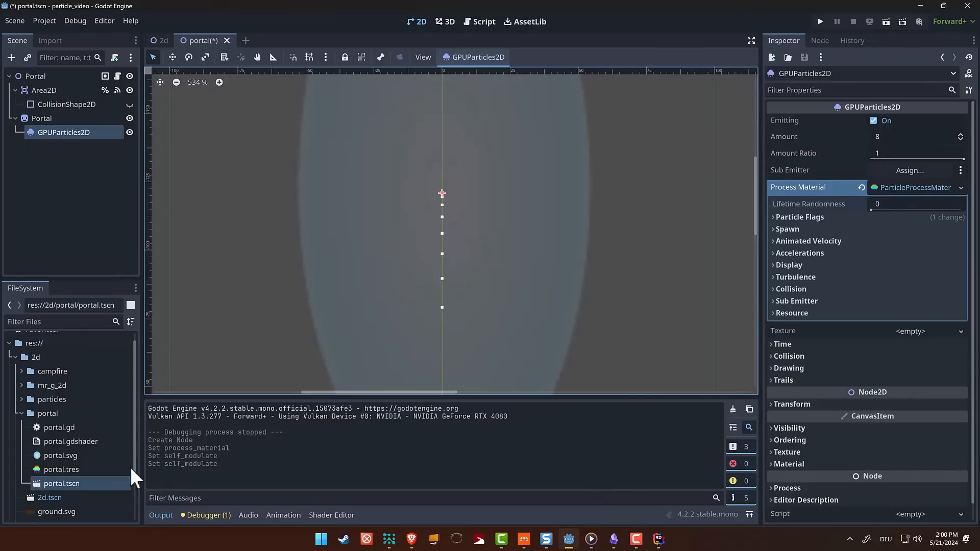
# Assign icon.svg as the texture of the GPUParticles2D node and view the resulting particles.
pyautogui.scroll(-3, 64, 485)
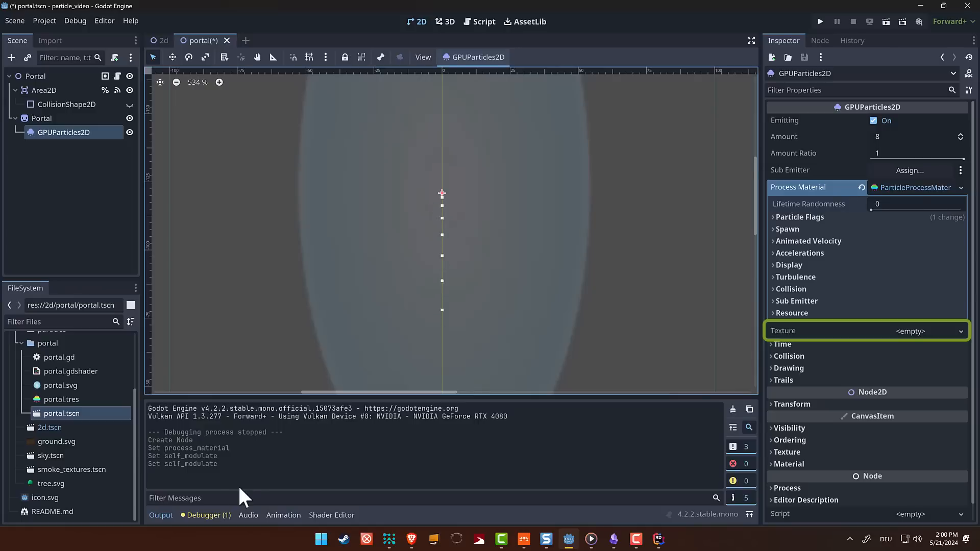
pyautogui.moveTo(44, 499); pyautogui.dragTo(901, 339)
pyautogui.scroll(-5, 653, 261)
pyautogui.scroll(-2, 663, 276)
pyautogui.moveTo(676, 289); pyautogui.dragTo(558, 298, button='middle')
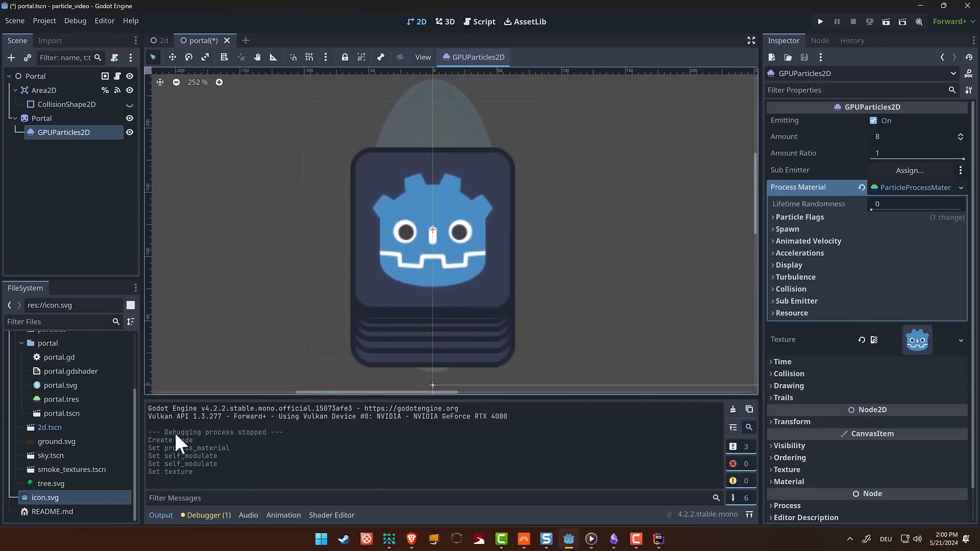
pyautogui.scroll(2, 72, 411)
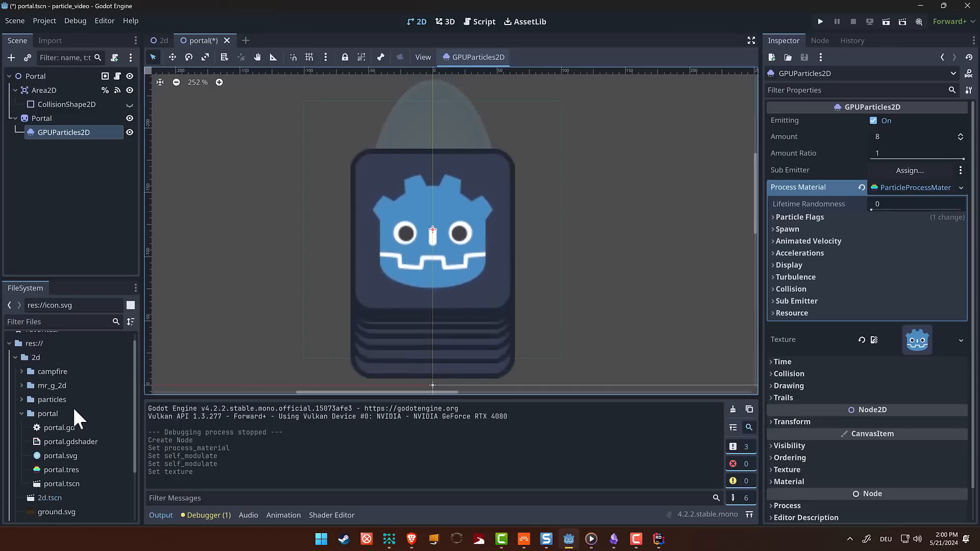
# Assign blob.png from the particles folder as the texture of the GPUParticles2D node.
pyautogui.click(21, 399)
pyautogui.moveTo(55, 414); pyautogui.dragTo(915, 343)
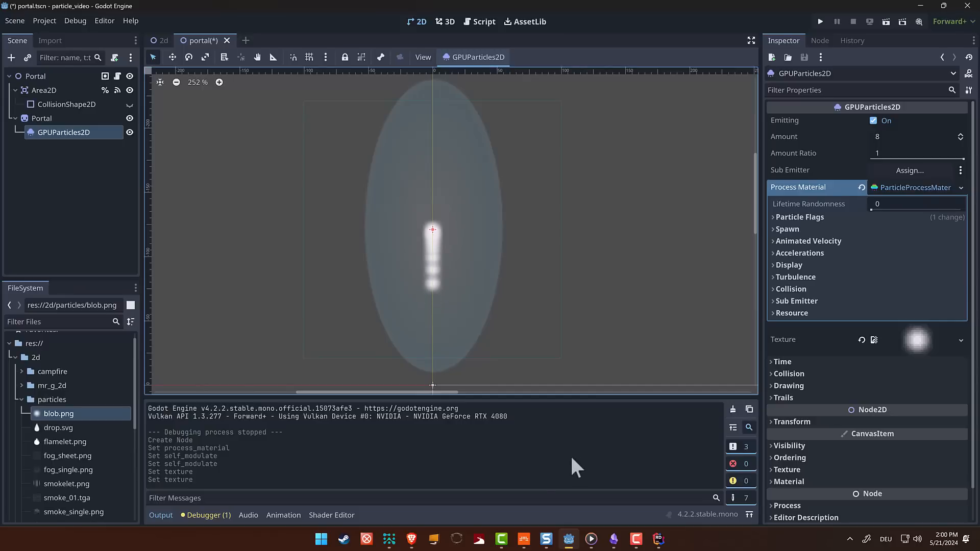
# Switch to the browser to read the Gravity section of the 2D particle systems docs, and return to Godot.
pyautogui.click(411, 537)
pyautogui.moveTo(791, 302); pyautogui.dragTo(793, 314)
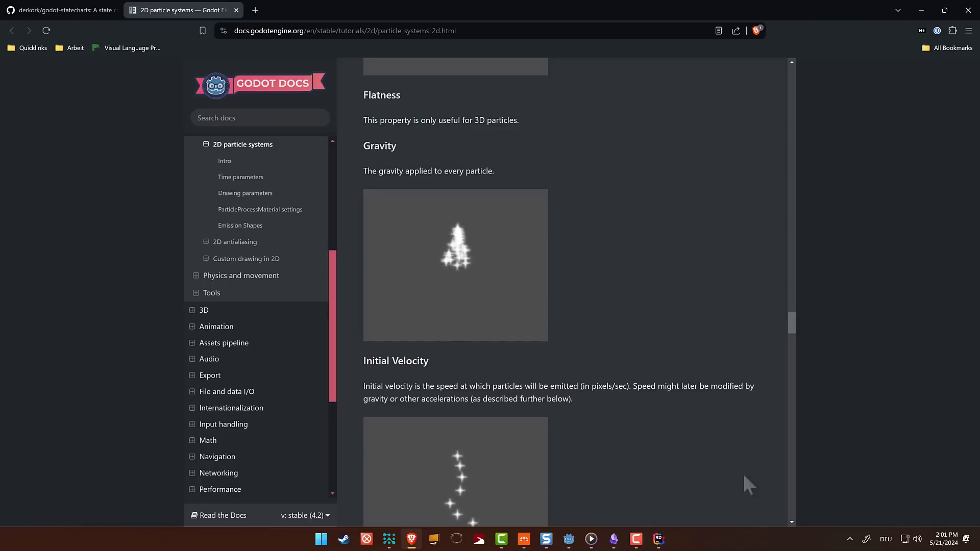
pyautogui.click(570, 539)
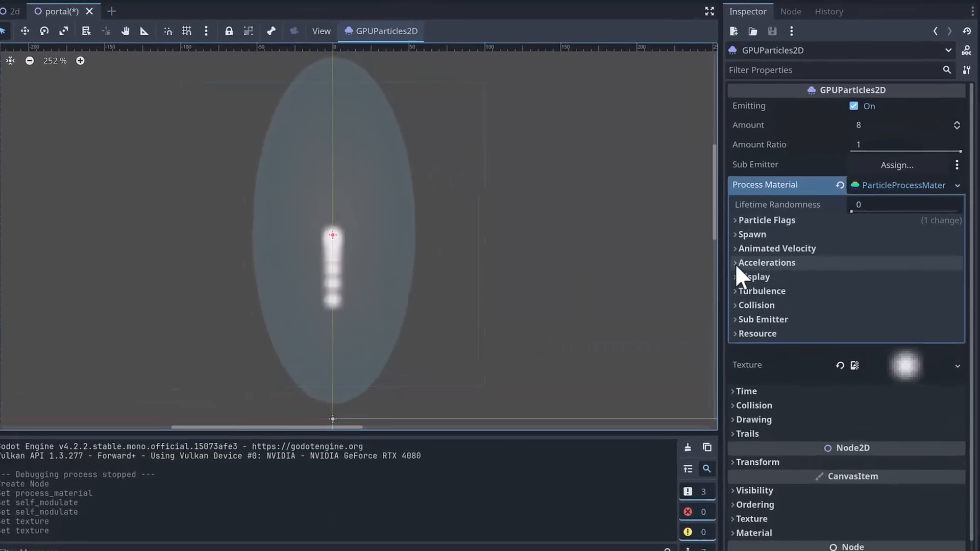
# Set the y gravity of the process material to 0 in its Accelerations settings.
pyautogui.click(738, 264)
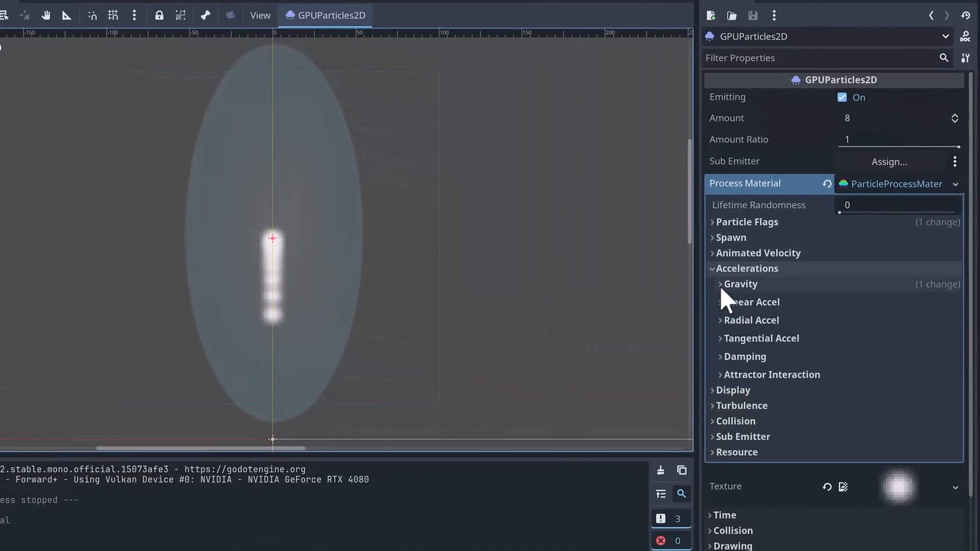
pyautogui.click(744, 278)
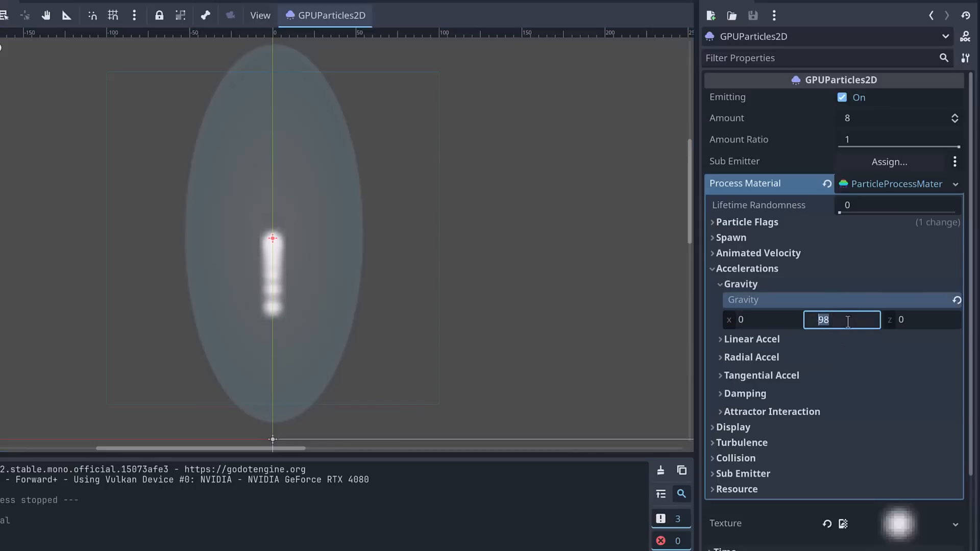
pyautogui.write('0')
pyautogui.press('Return')
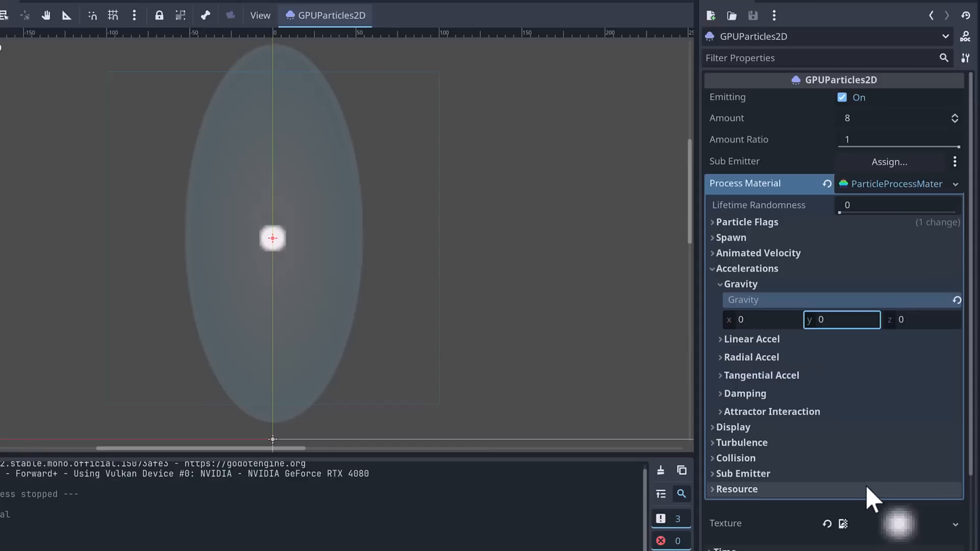
# Set the minimum radial acceleration of the process material to 10.
pyautogui.click(722, 359)
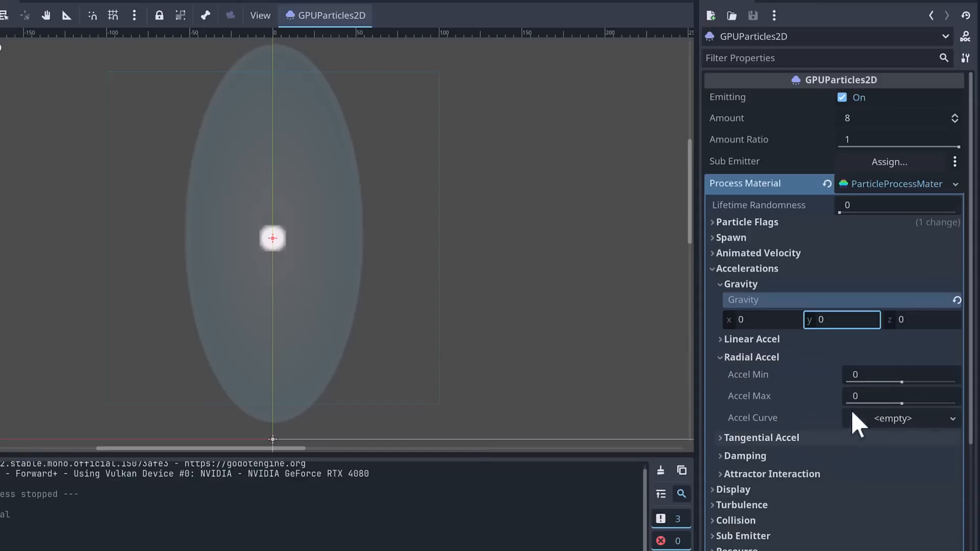
pyautogui.click(862, 379)
pyautogui.write('10')
pyautogui.press('Return')
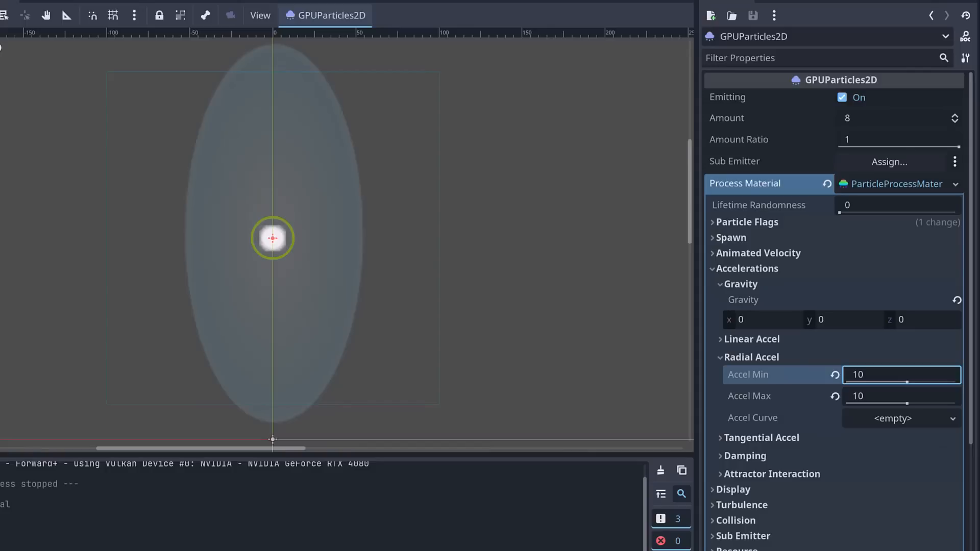
# Change the spawn position's Emission Shape from a point to Ring.
pyautogui.click(715, 238)
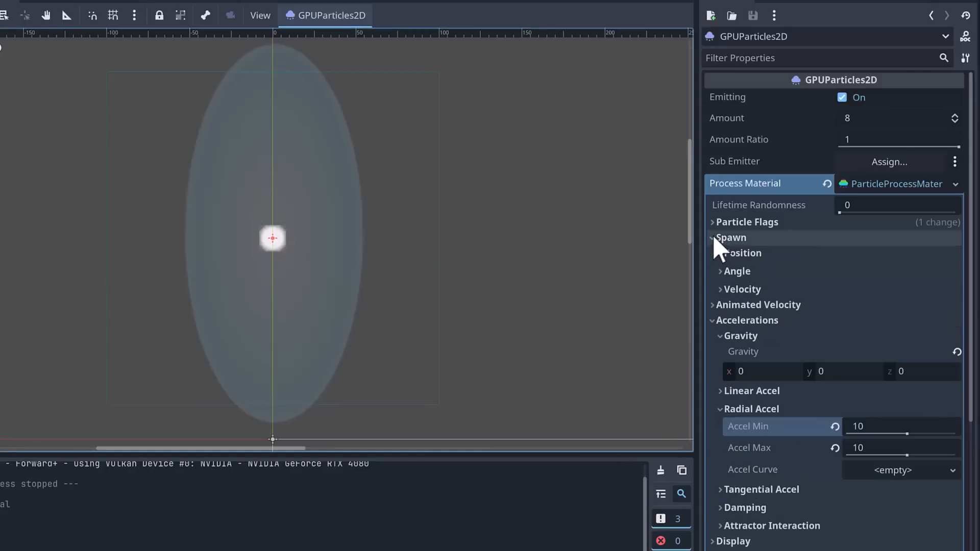
pyautogui.click(721, 253)
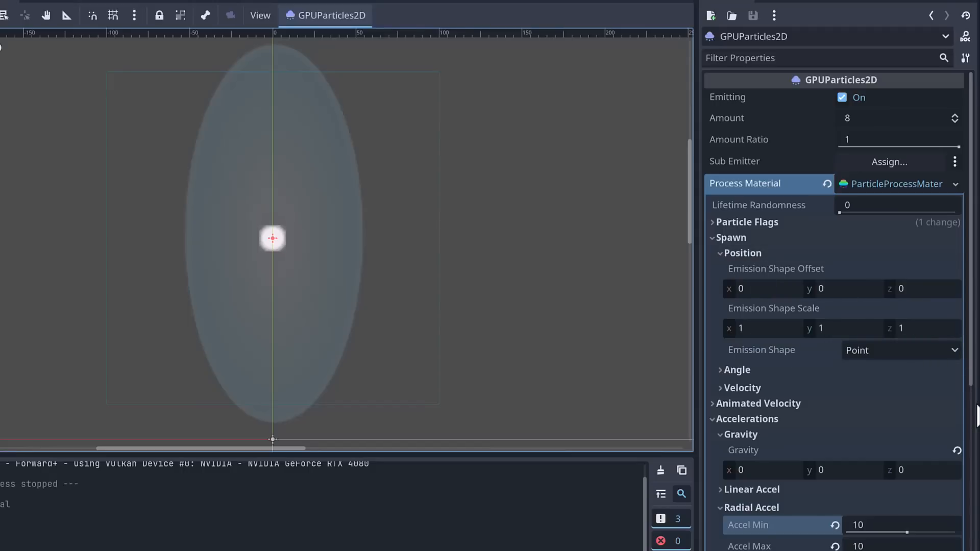
pyautogui.click(945, 352)
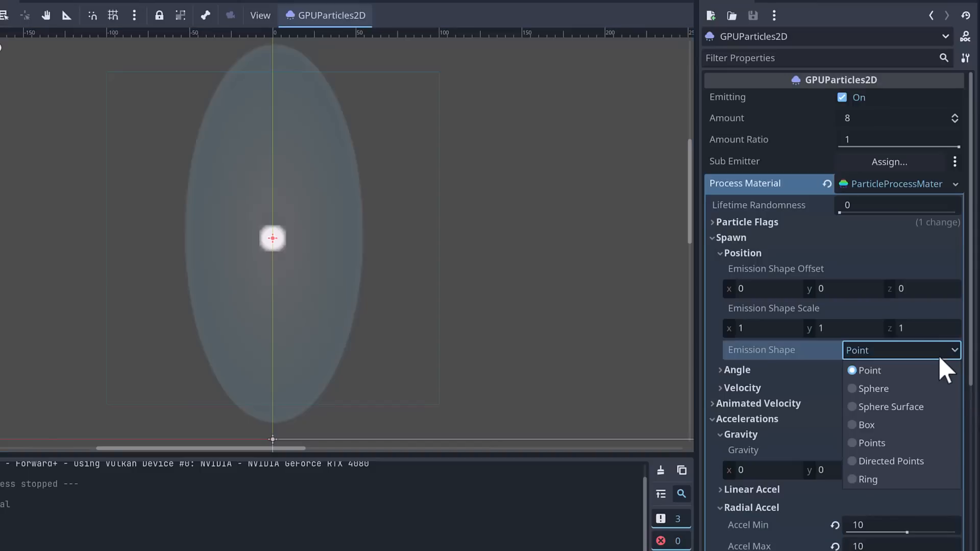
pyautogui.click(878, 478)
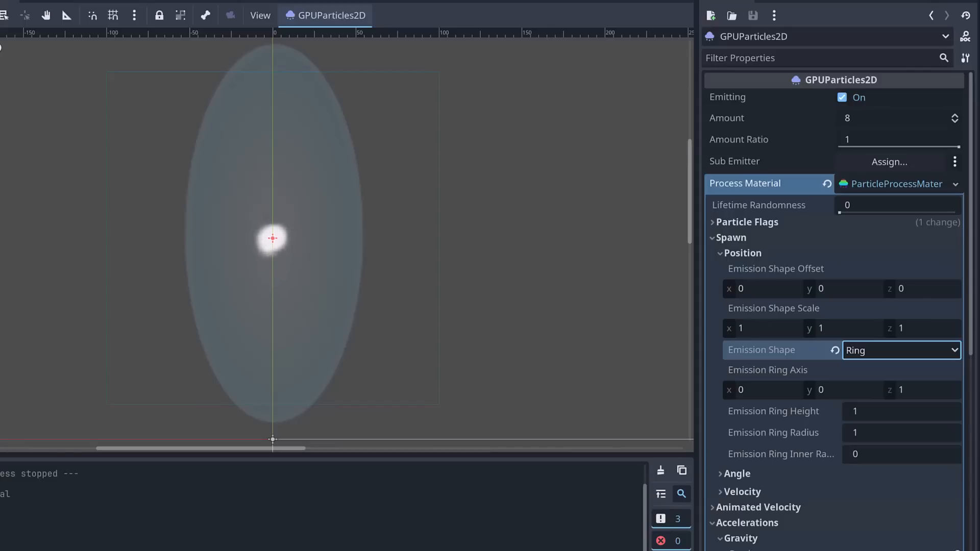
# Try an Emission Ring Radius of 100 with an inner radius of 90.
pyautogui.click(878, 435)
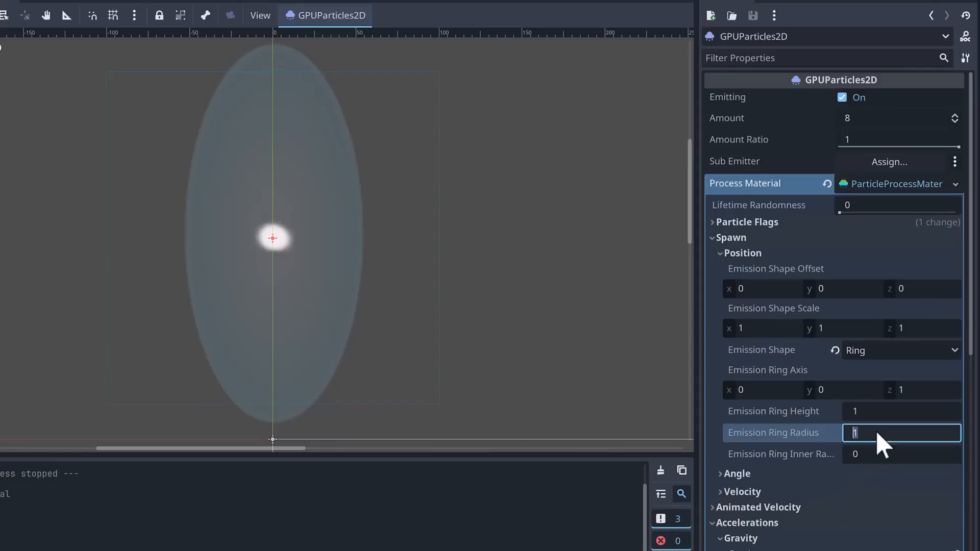
pyautogui.write('100')
pyautogui.press('Return')
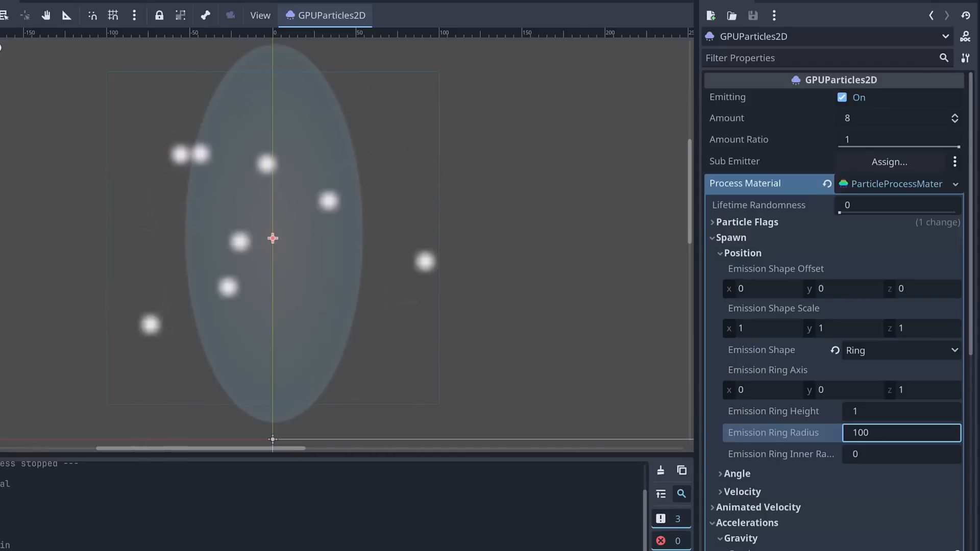
pyautogui.click(900, 457)
pyautogui.write('90')
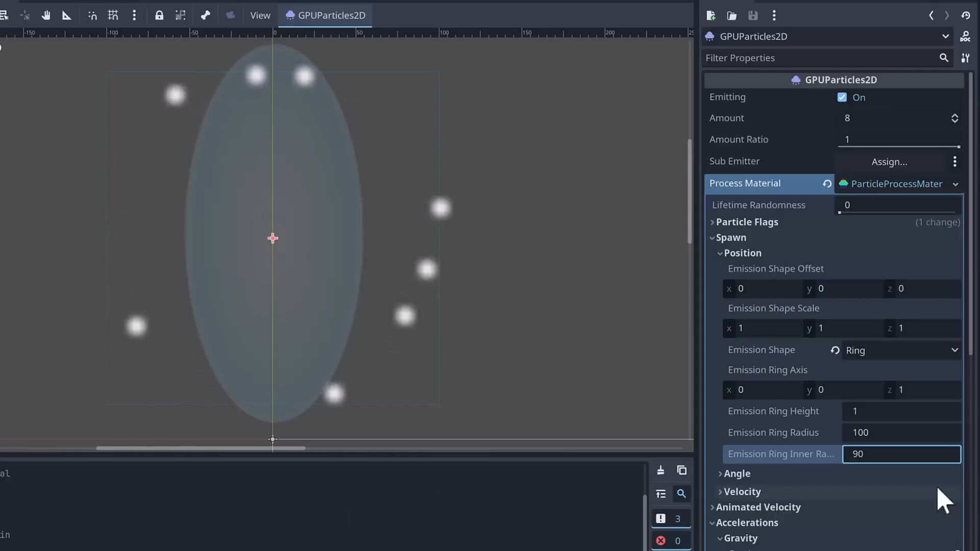
# Reset the Emission Ring Radius to 1 and the inner radius to 0.
pyautogui.click(891, 426)
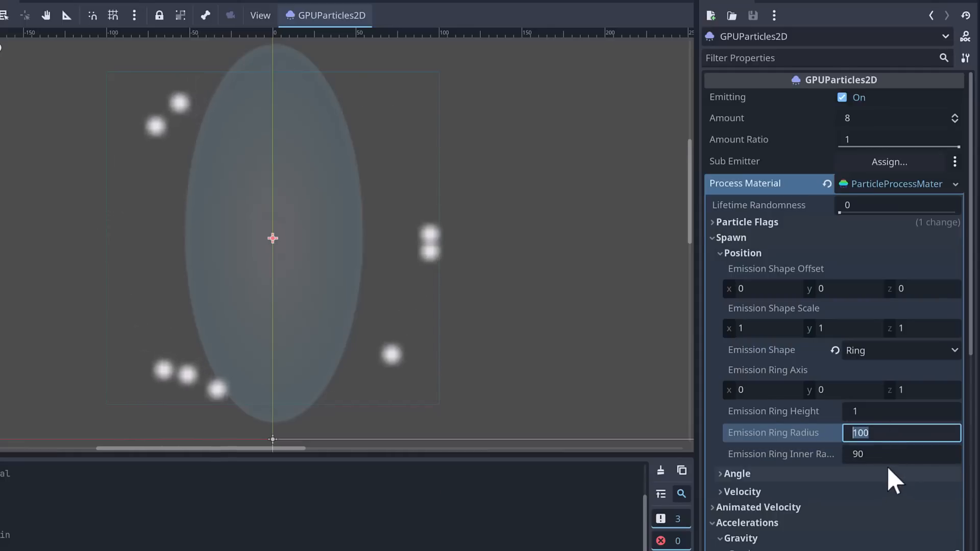
pyautogui.write('1')
pyautogui.click(884, 456)
pyautogui.write('0')
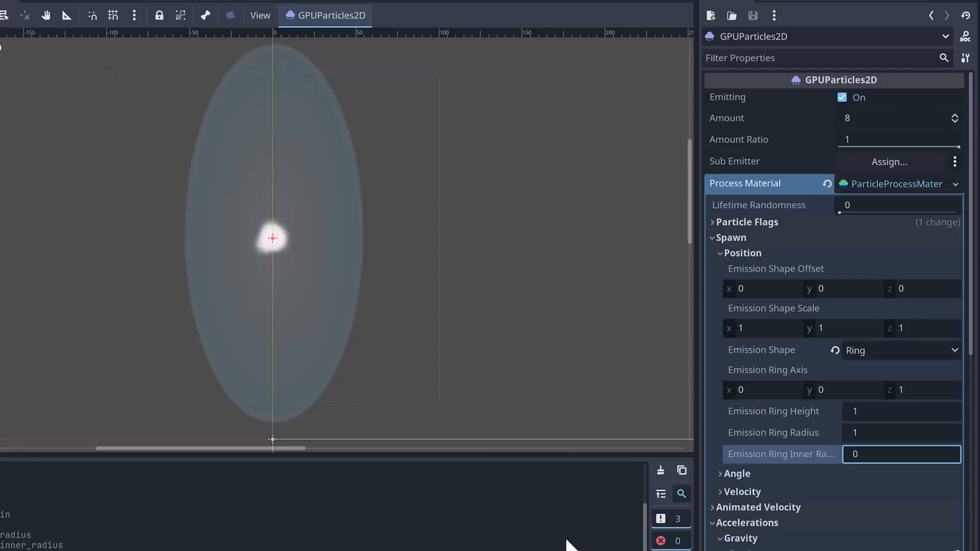
# Set the particle Lifetime to 10 seconds in the node's Time settings.
pyautogui.scroll(-10, 801, 486)
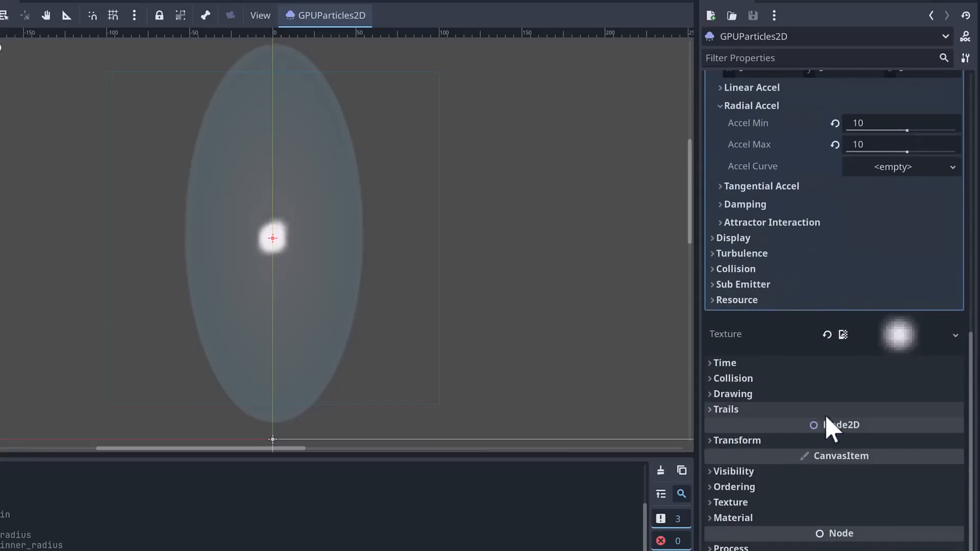
pyautogui.click(707, 366)
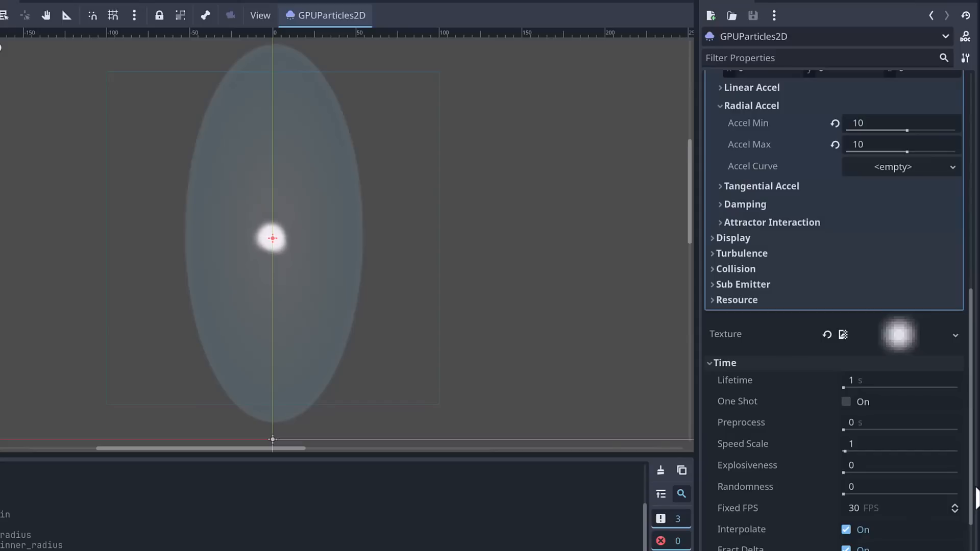
pyautogui.click(903, 382)
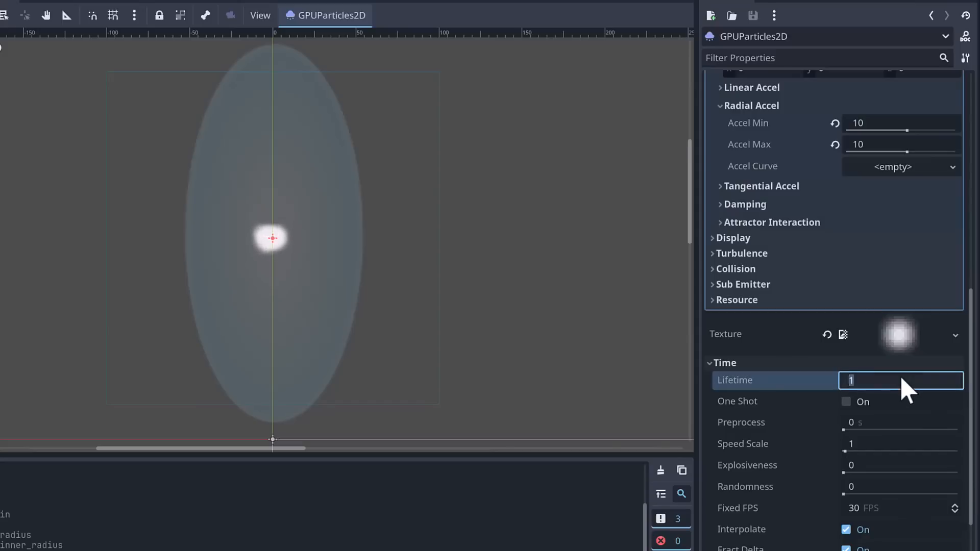
pyautogui.write('10')
pyautogui.press('Return')
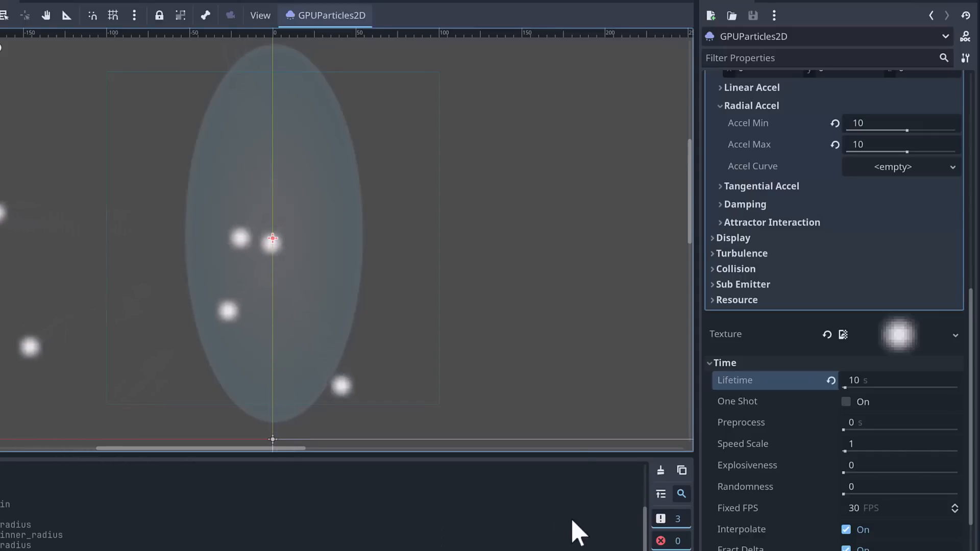
# Set the Amount of particles emitted by the GPUParticles2D node to 400.
pyautogui.scroll(10, 893, 404)
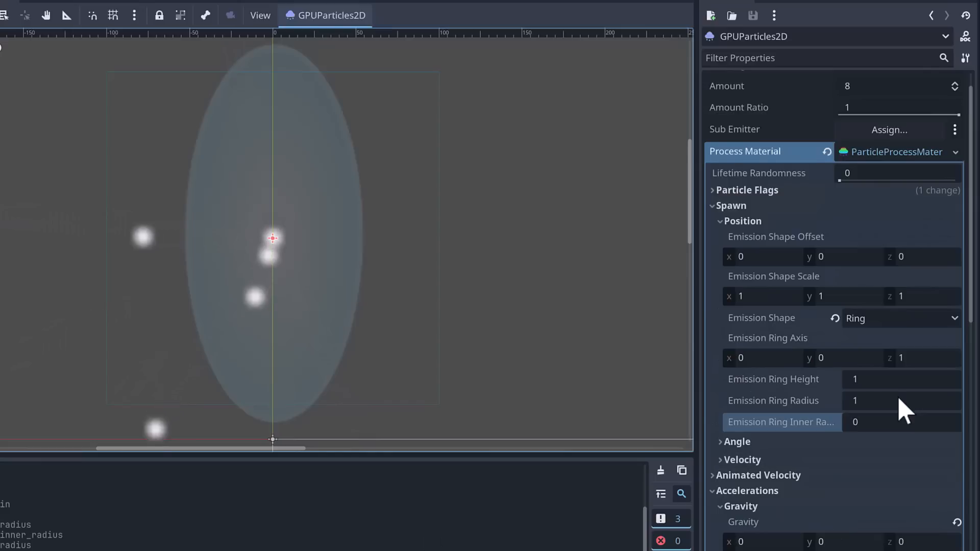
pyautogui.click(886, 124)
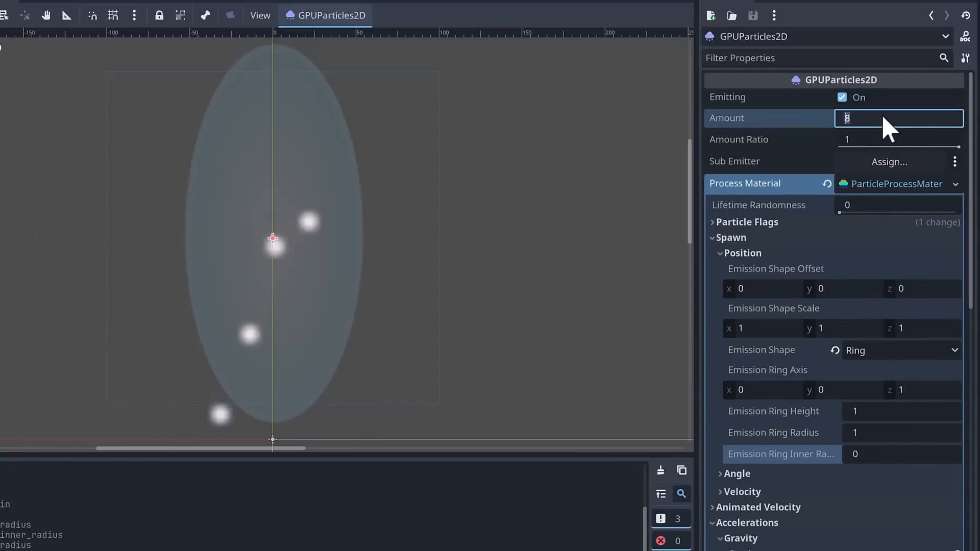
pyautogui.write('400')
pyautogui.press('Return')
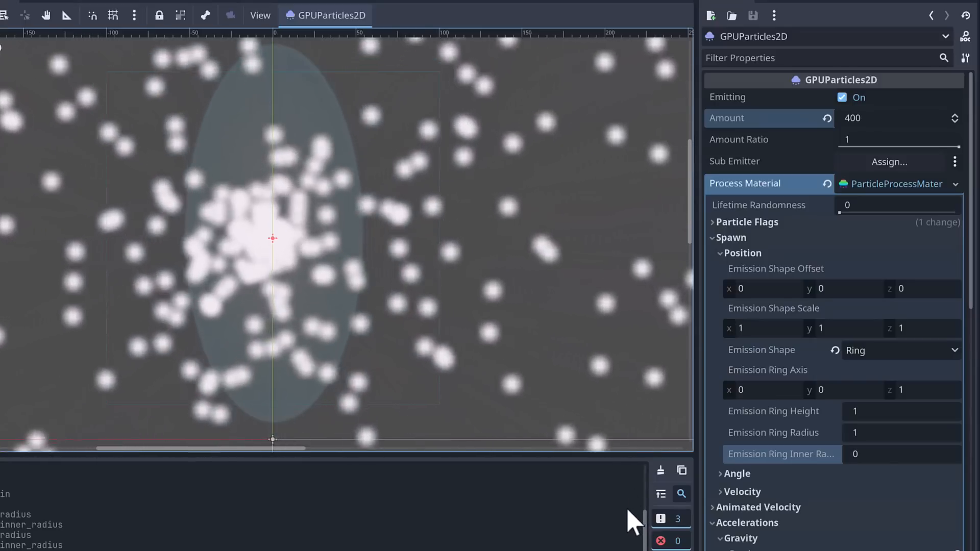
# Collapse the Spawn and Accelerations settings and set the particles' Scale Min to 0.2 under Display.
pyautogui.click(714, 237)
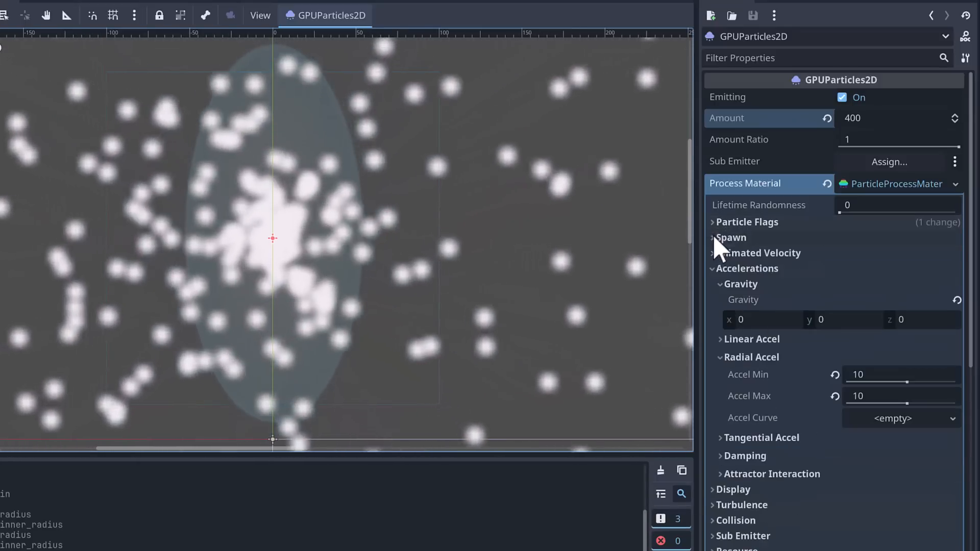
pyautogui.click(713, 268)
pyautogui.click(712, 284)
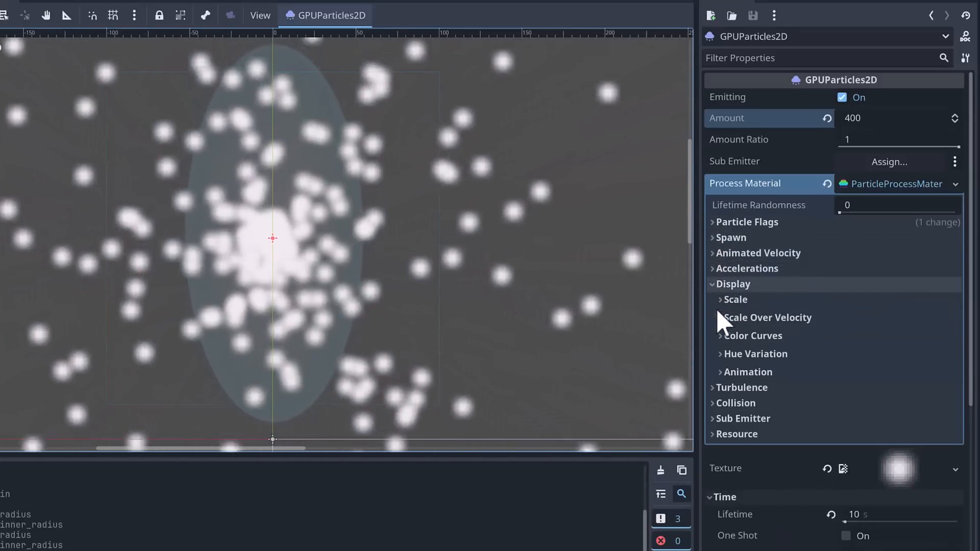
pyautogui.click(720, 300)
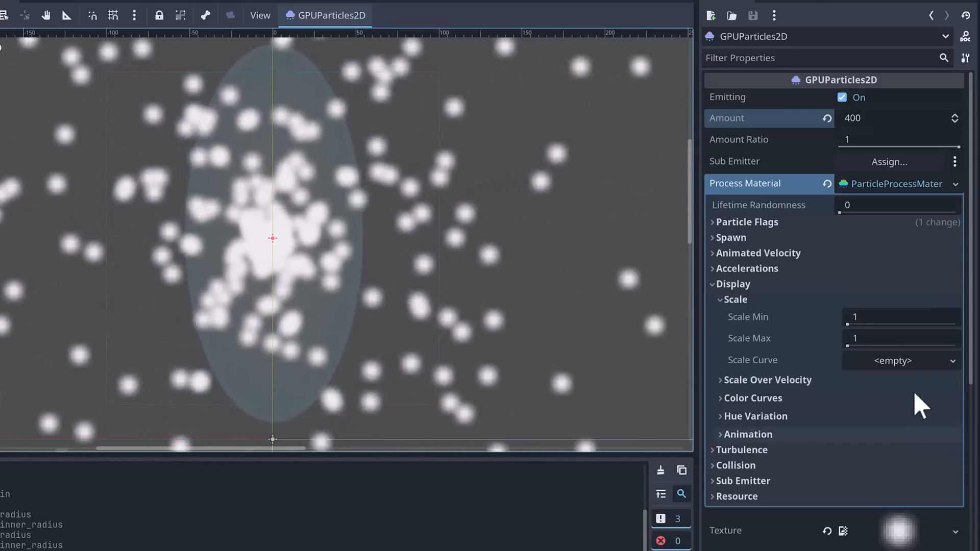
pyautogui.click(871, 317)
pyautogui.write('0.2')
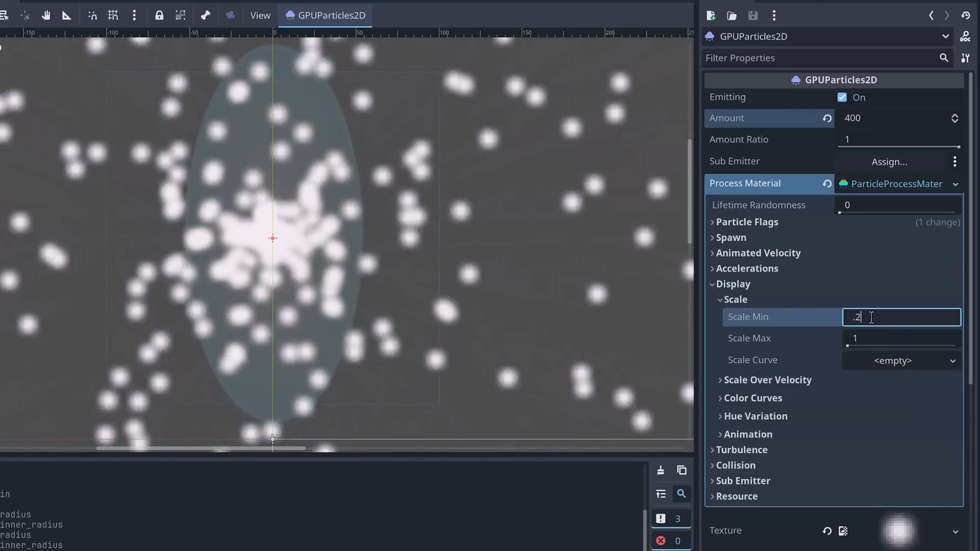
pyautogui.press('Return')
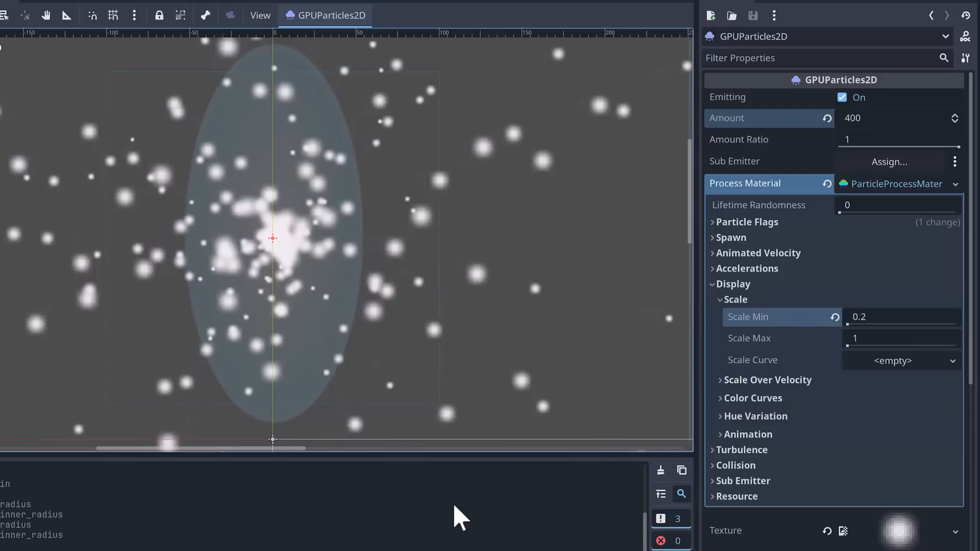
# Create a new CurveTexture for the particles' Scale Curve and expand its properties.
pyautogui.click(953, 361)
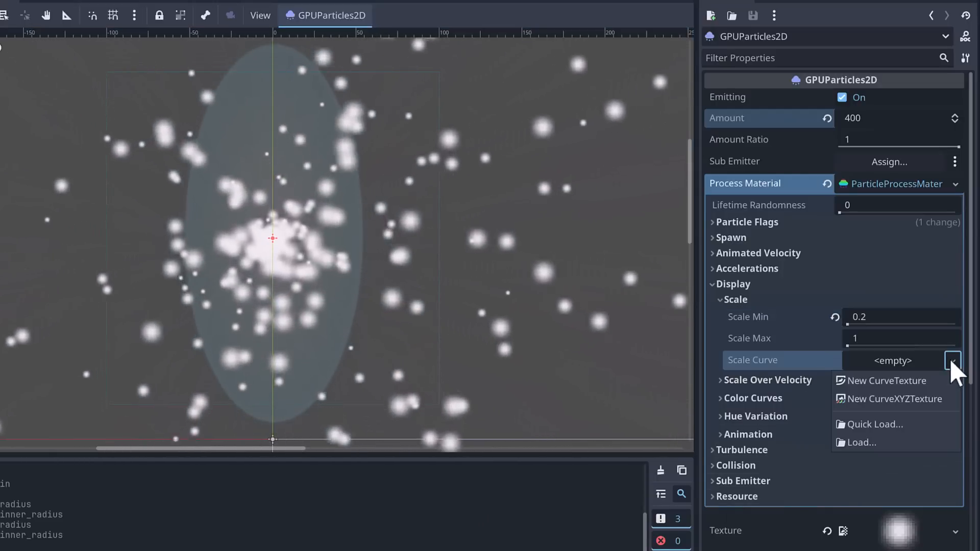
pyautogui.click(923, 384)
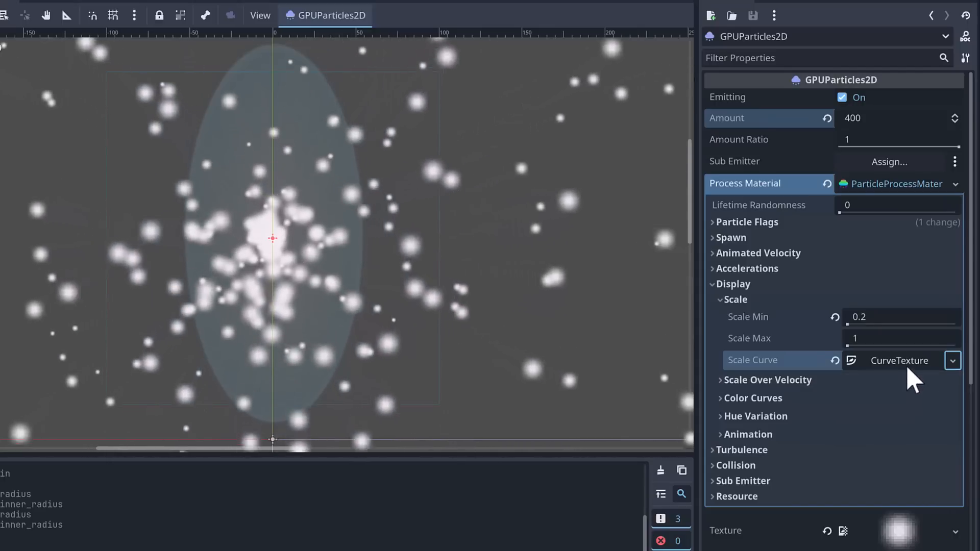
pyautogui.click(906, 362)
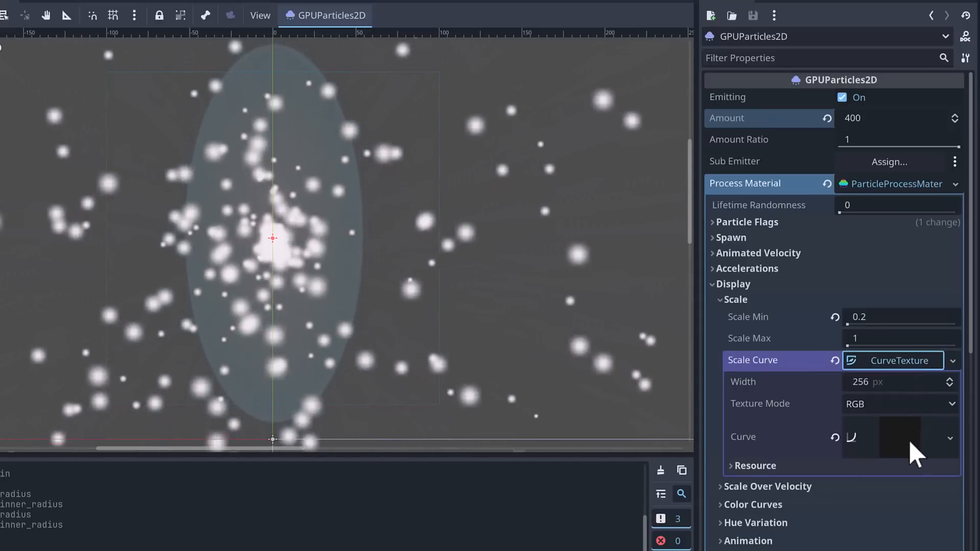
# Shape the scale curve to start at 0 and rise to 1 at an added point at about 0.15.
pyautogui.click(912, 437)
pyautogui.scroll(-5, 738, 327)
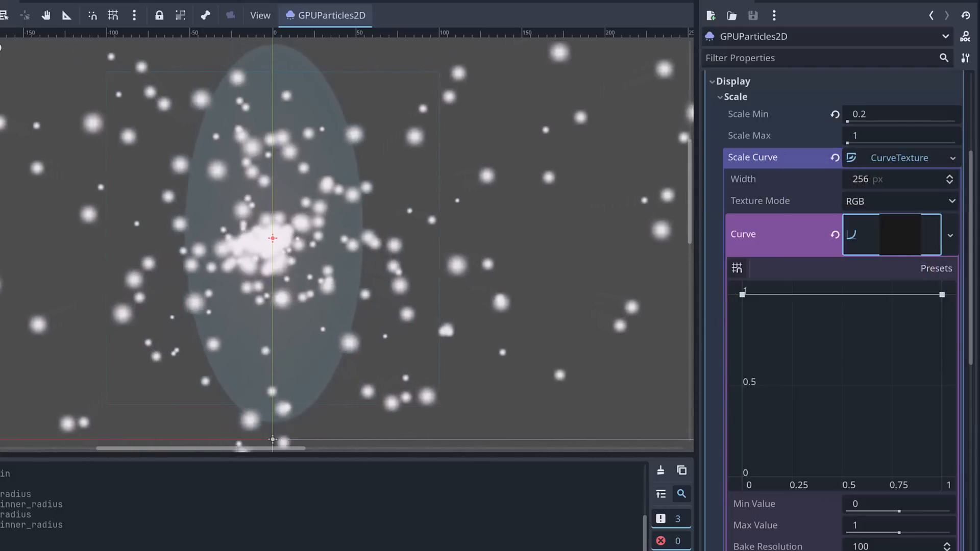
pyautogui.moveTo(743, 295); pyautogui.dragTo(736, 500)
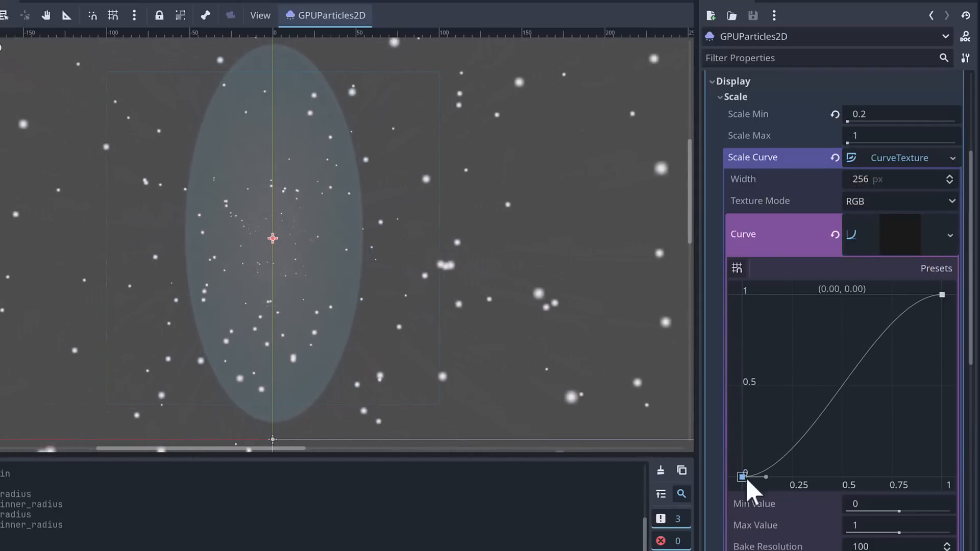
pyautogui.moveTo(795, 409); pyautogui.dragTo(772, 295)
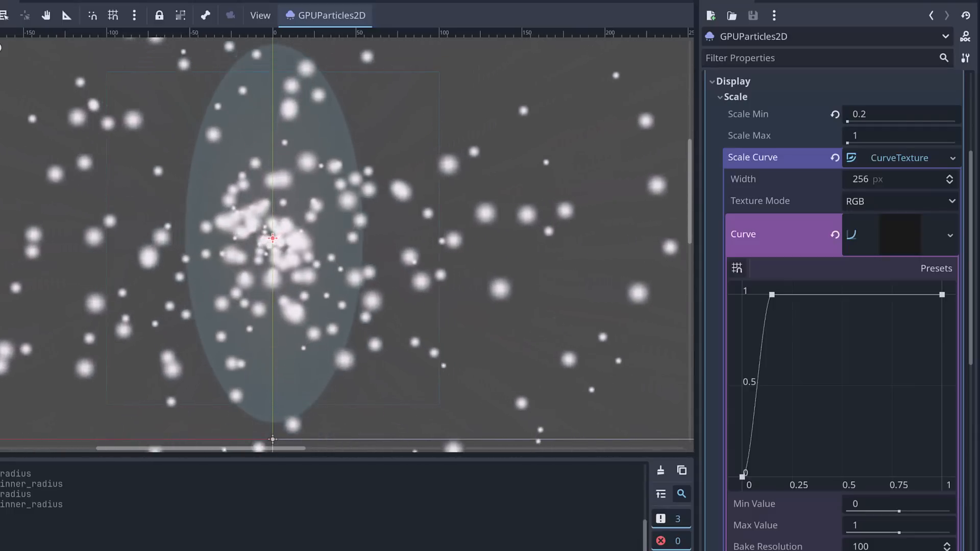
# Extend the scale curve into a wave of alternating low and high points, ending low at about (0.97, 0.11).
pyautogui.moveTo(813, 304); pyautogui.dragTo(814, 448)
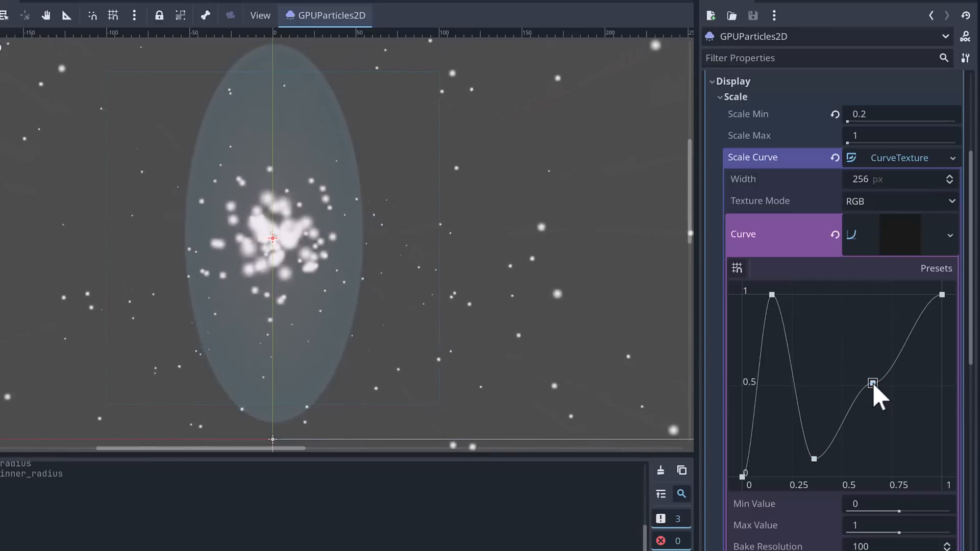
pyautogui.moveTo(836, 318); pyautogui.dragTo(878, 430)
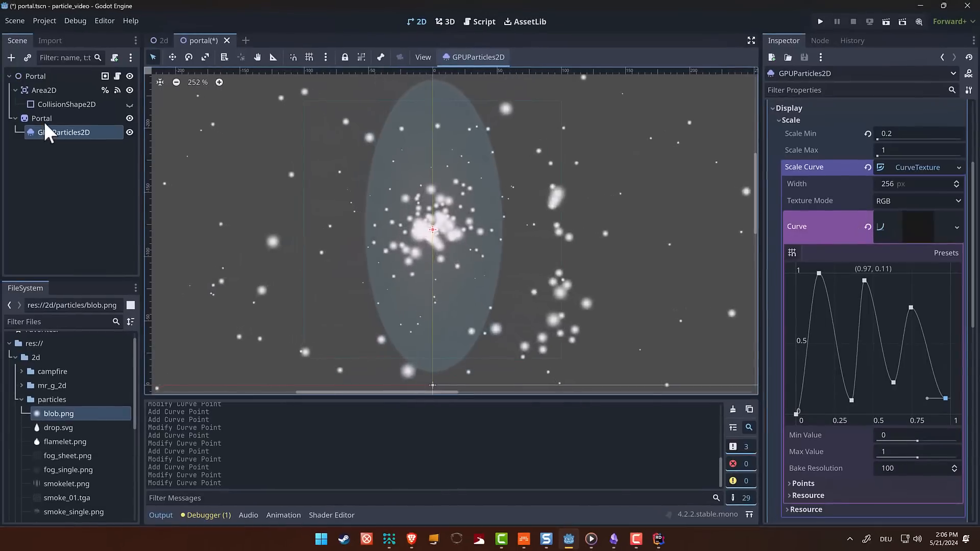
# Set Clip Children of the Portal sprite to Clip + Draw.
pyautogui.click(44, 119)
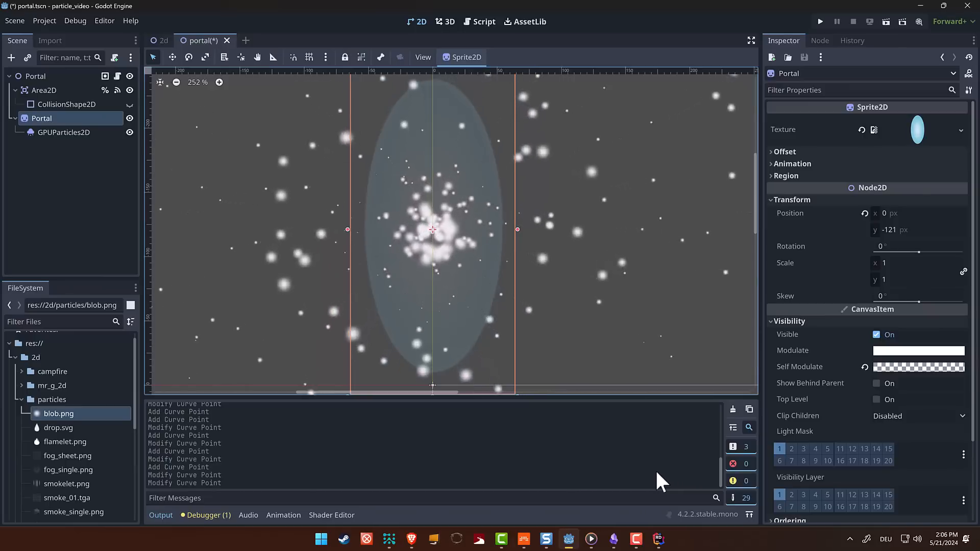
pyautogui.click(904, 416)
pyautogui.click(902, 460)
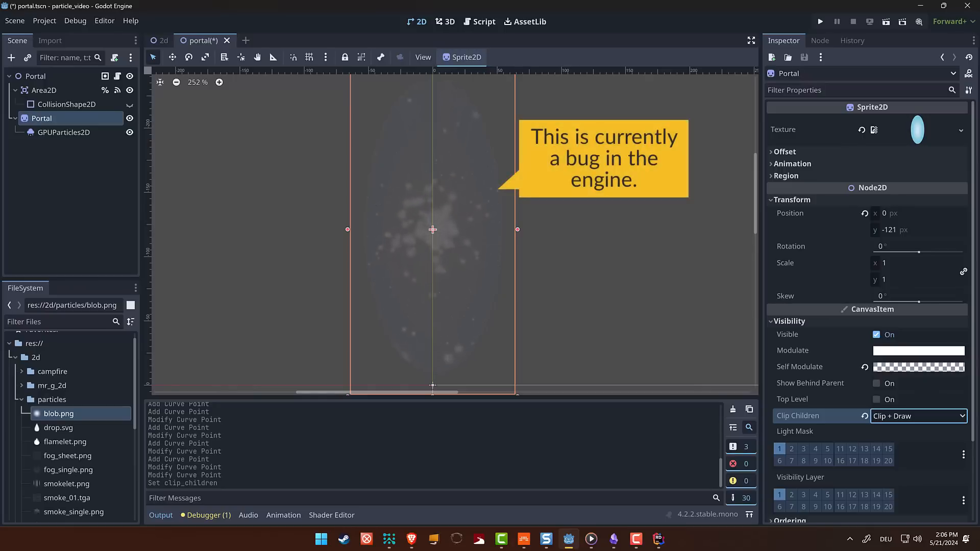
# Reset the Portal sprite's Self Modulate colour and its Clip Children setting to their defaults.
pyautogui.click(864, 367)
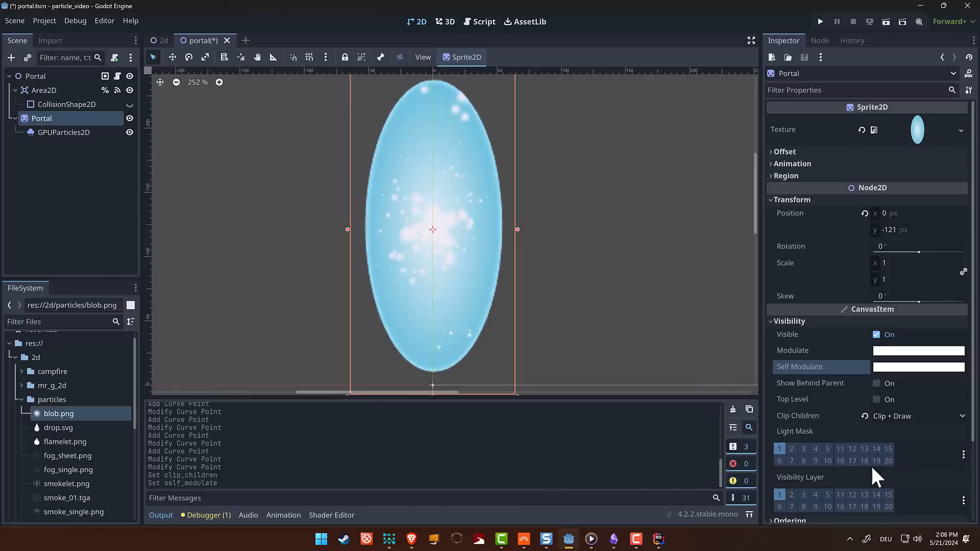
pyautogui.click(864, 415)
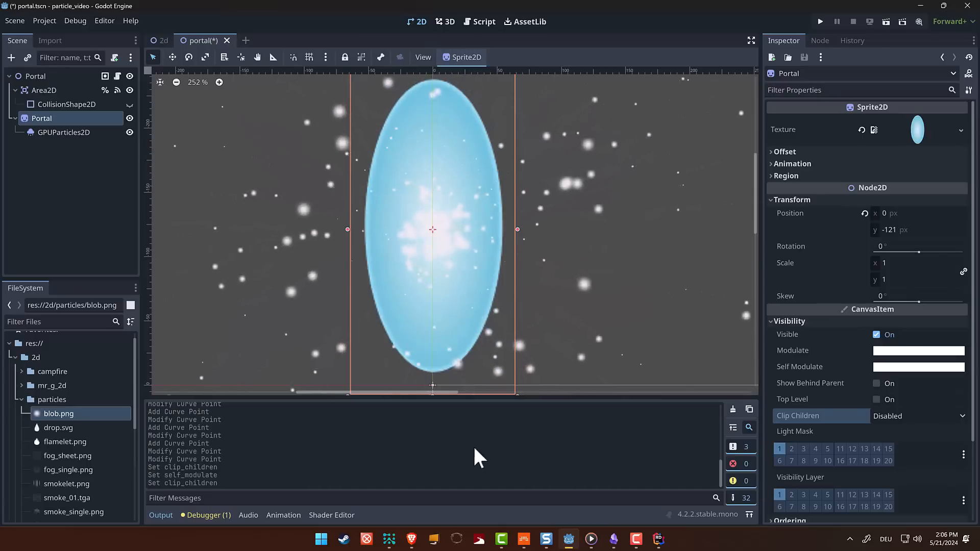
# Set the Lifetime of the GPUParticles2D node to 4 seconds.
pyautogui.click(82, 132)
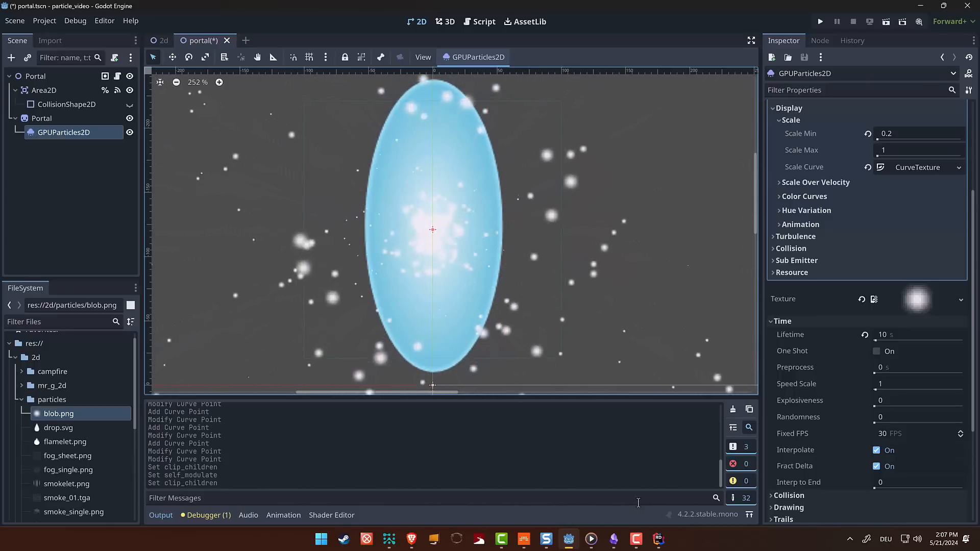
pyautogui.click(894, 335)
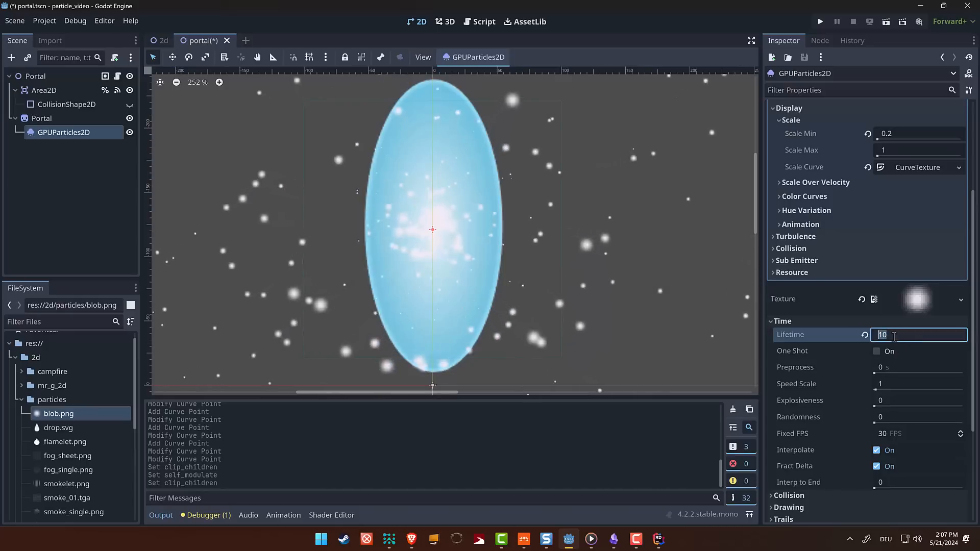
pyautogui.write('4')
pyautogui.press('Return')
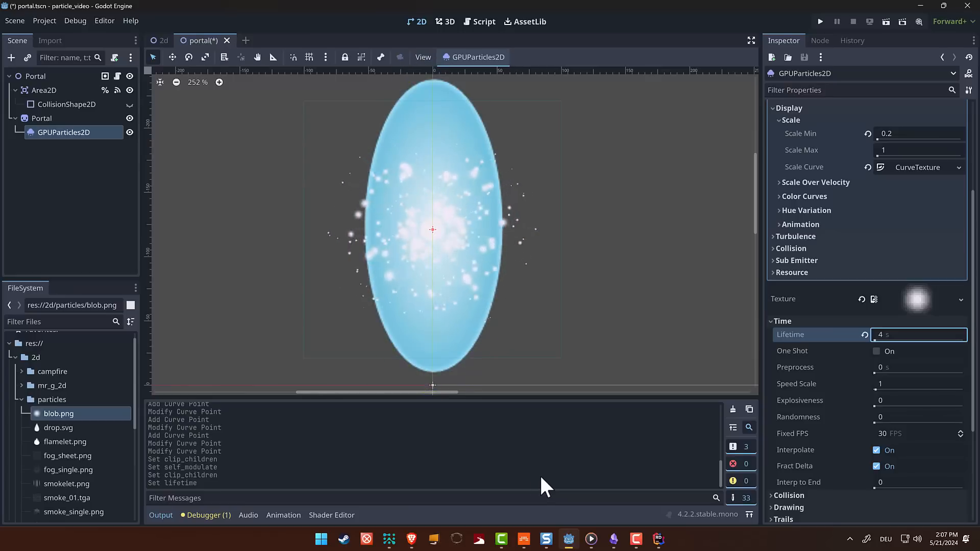
# Create a new CurveXYZTexture for the Velocity Curve of Directional Velocity under Animated Velocity and expand its properties.
pyautogui.scroll(4, 886, 263)
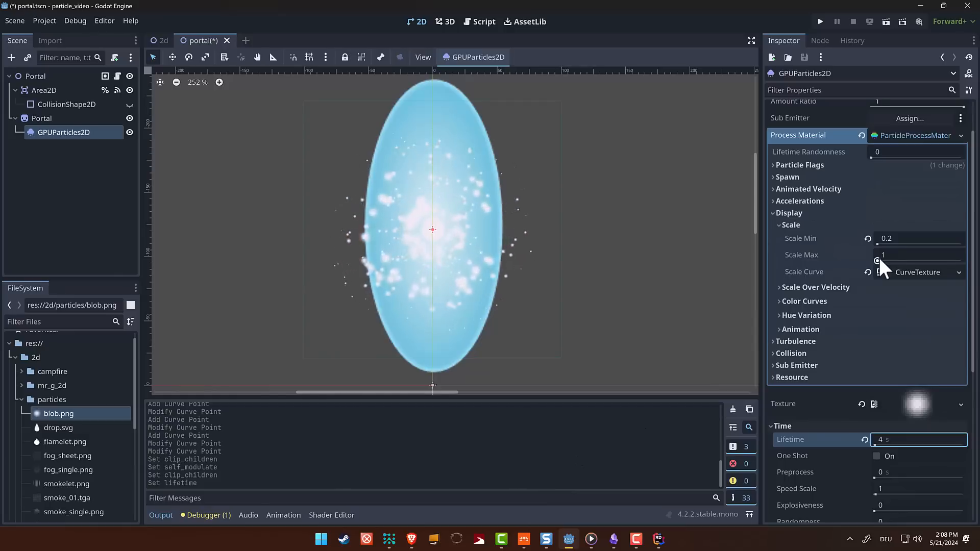
pyautogui.click(789, 213)
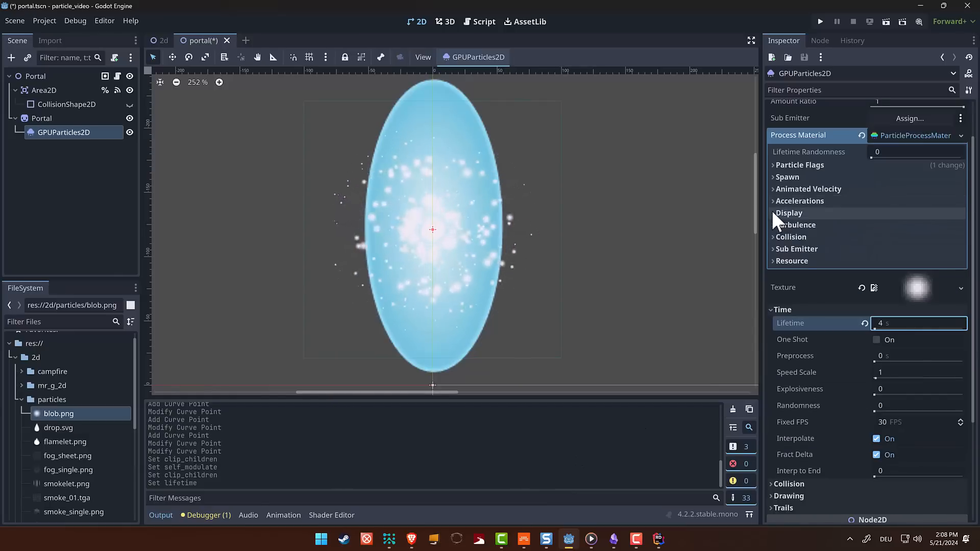
pyautogui.click(771, 202)
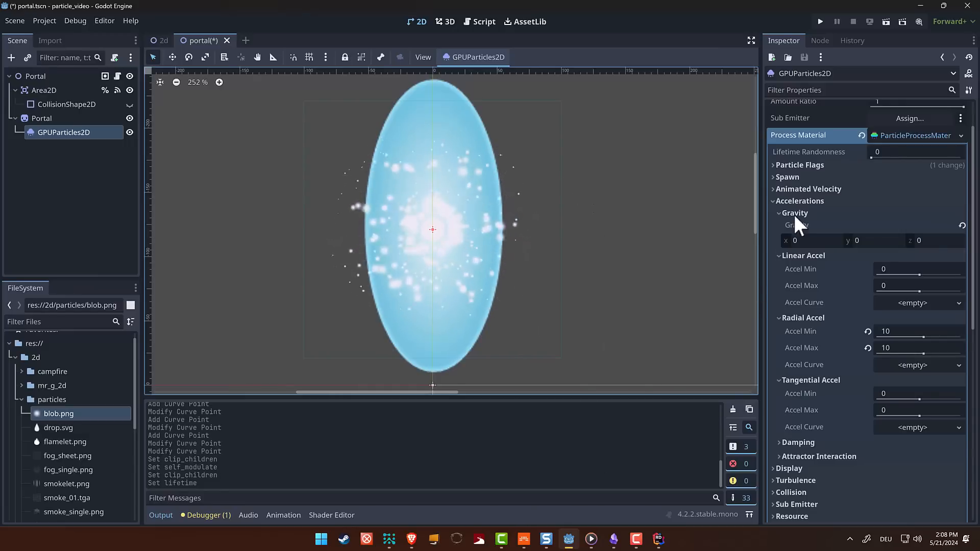
pyautogui.click(774, 190)
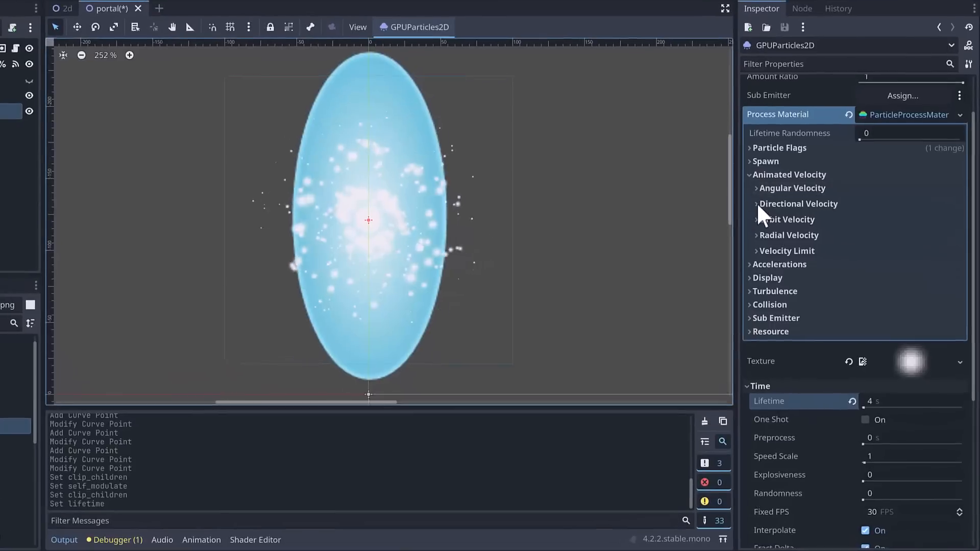
pyautogui.click(758, 205)
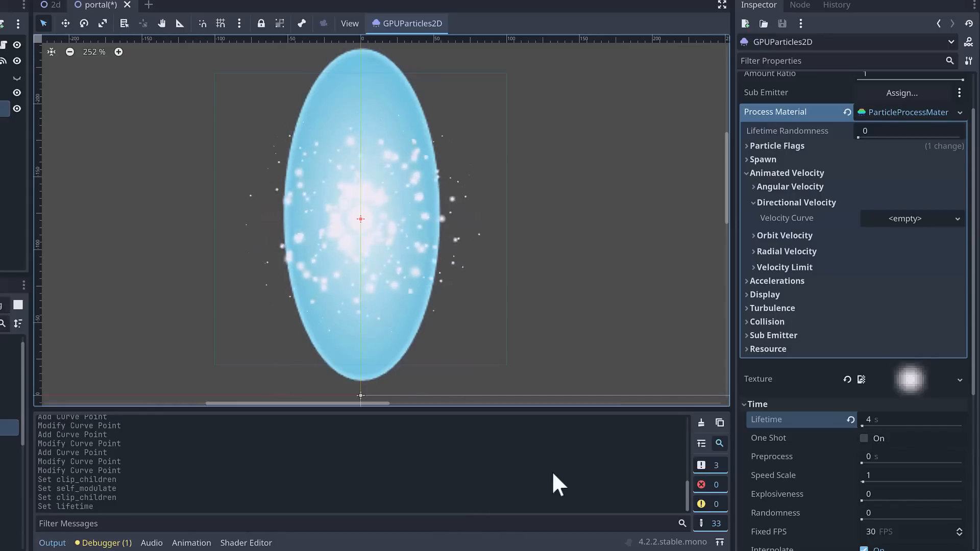
pyautogui.click(905, 218)
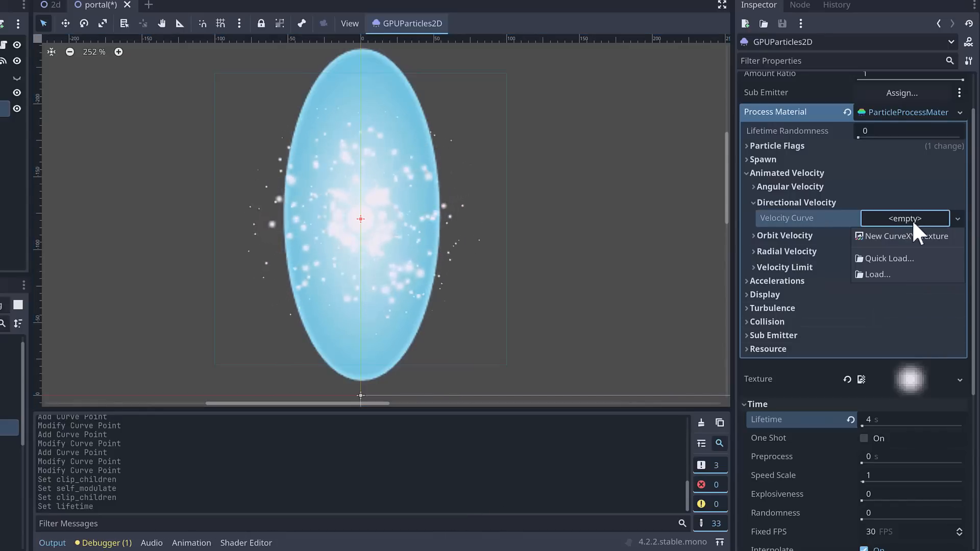
pyautogui.click(939, 232)
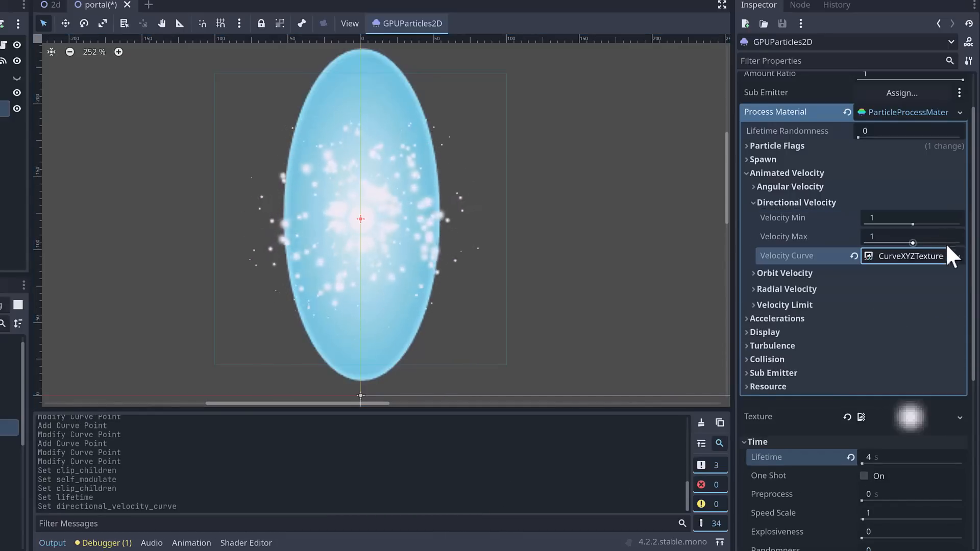
pyautogui.click(933, 253)
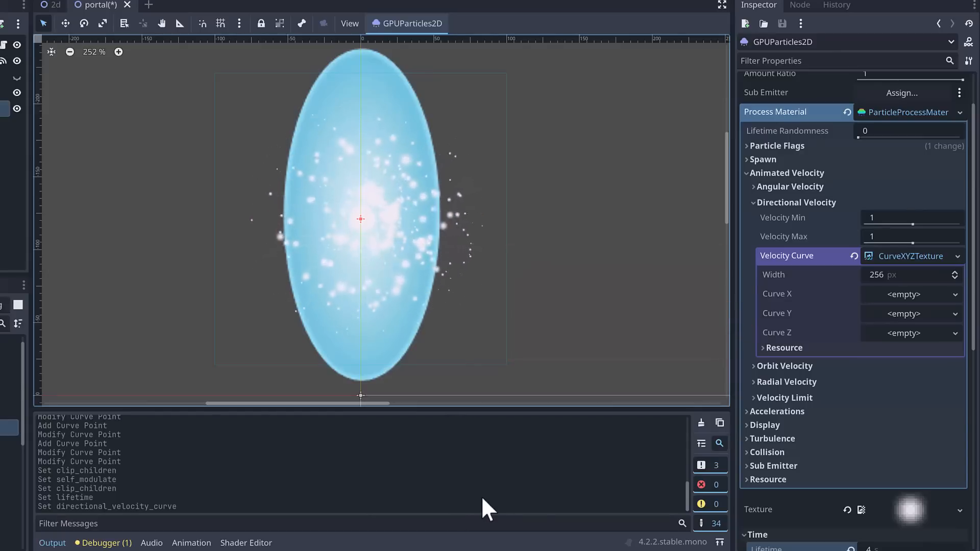
# Create a new Curve for Curve Y of the velocity texture and add a point at its start with value 1.
pyautogui.click(917, 313)
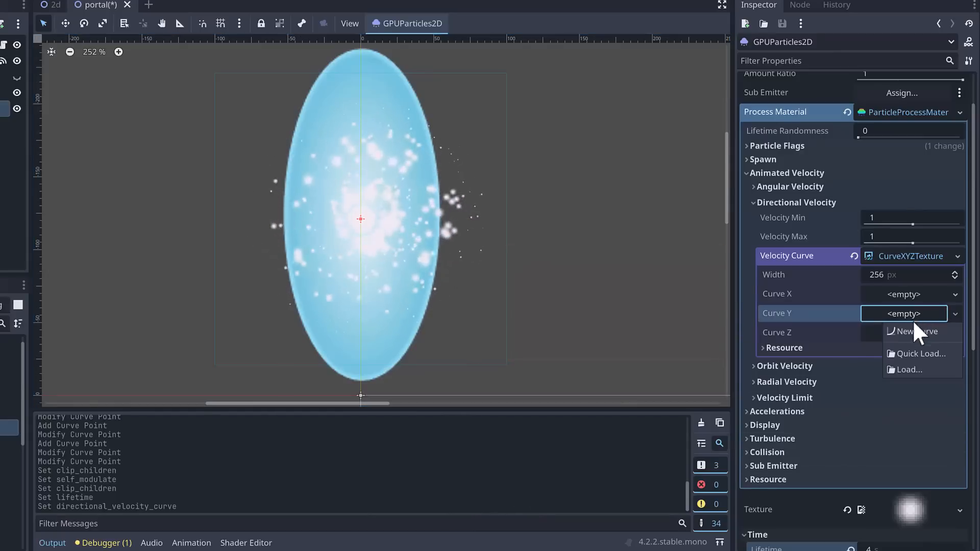
pyautogui.click(909, 331)
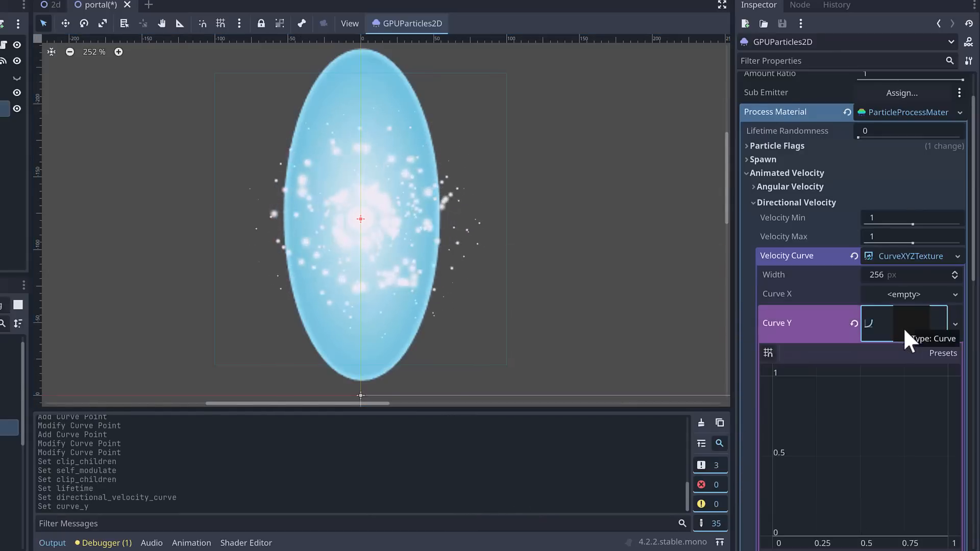
pyautogui.click(773, 376)
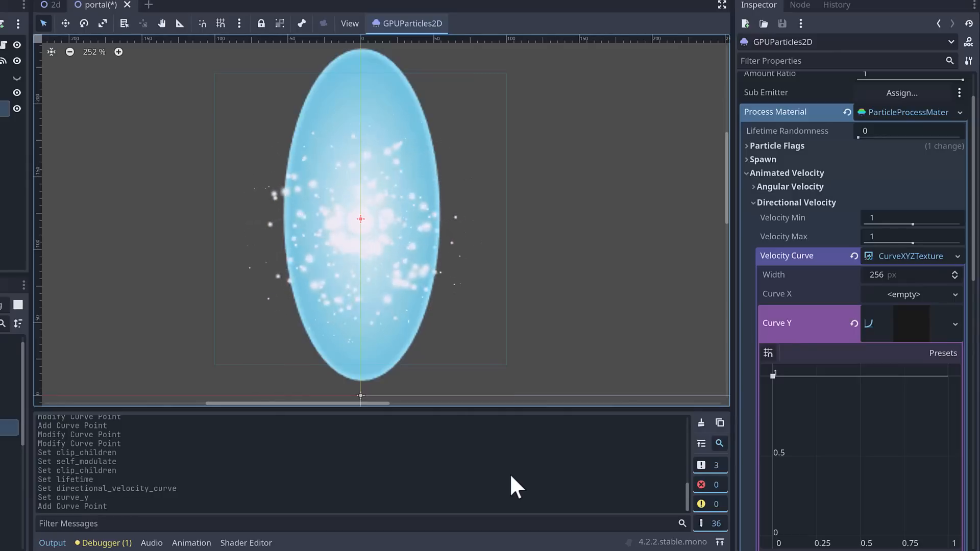
# Set the Directional Velocity's Velocity Min to 15.
pyautogui.click(881, 216)
pyautogui.write('15')
pyautogui.press('Return')
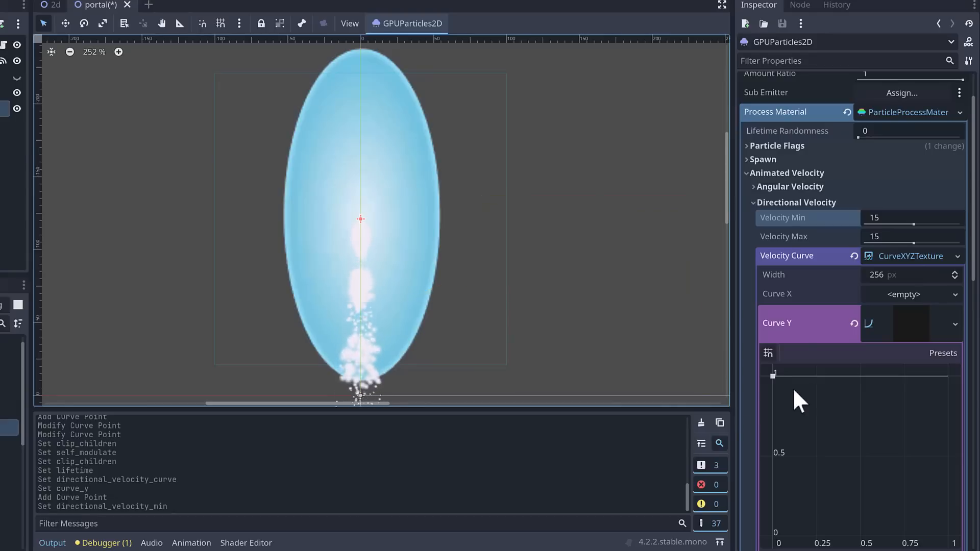
# Change the Directional Velocity's Velocity Min to -15 so particles move both up and down.
pyautogui.click(869, 215)
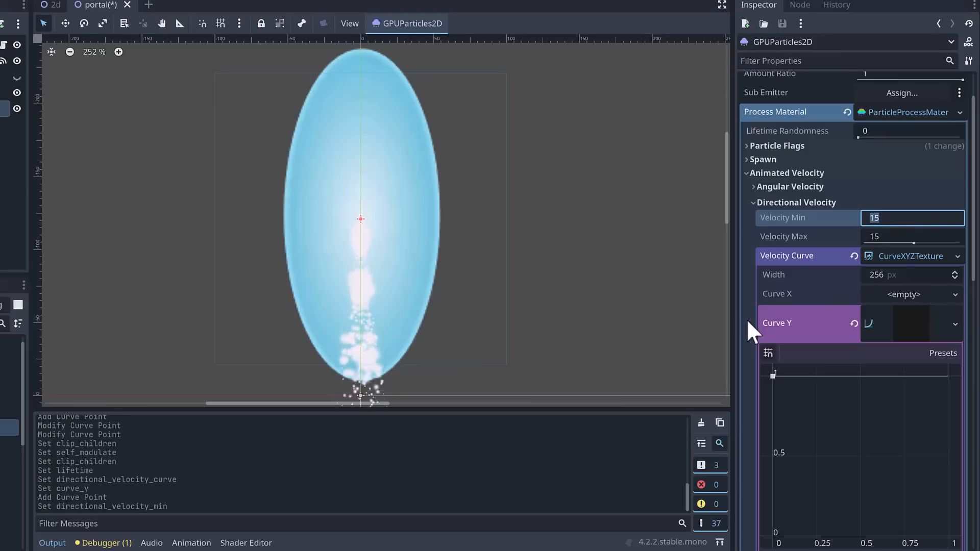
pyautogui.write('-15')
pyautogui.press('Return')
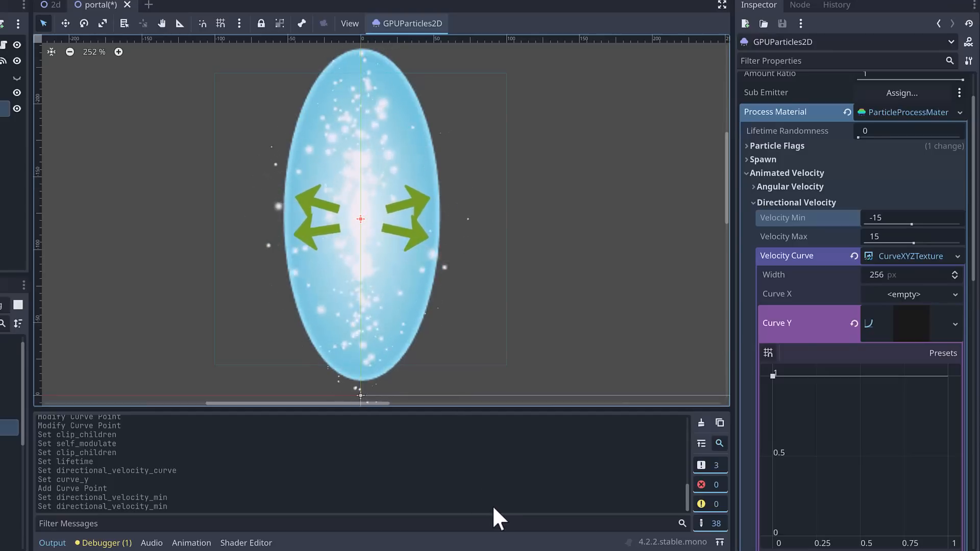
# Shape Curve Y to start at about 0.23 and rise to 1 at an added point at about 0.31, and save the scene.
pyautogui.scroll(-2, 832, 481)
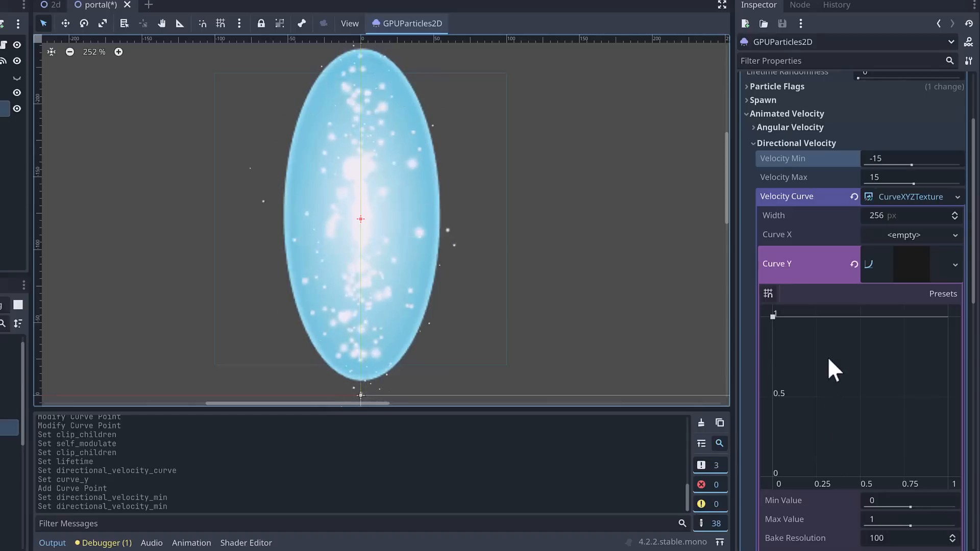
pyautogui.click(819, 317)
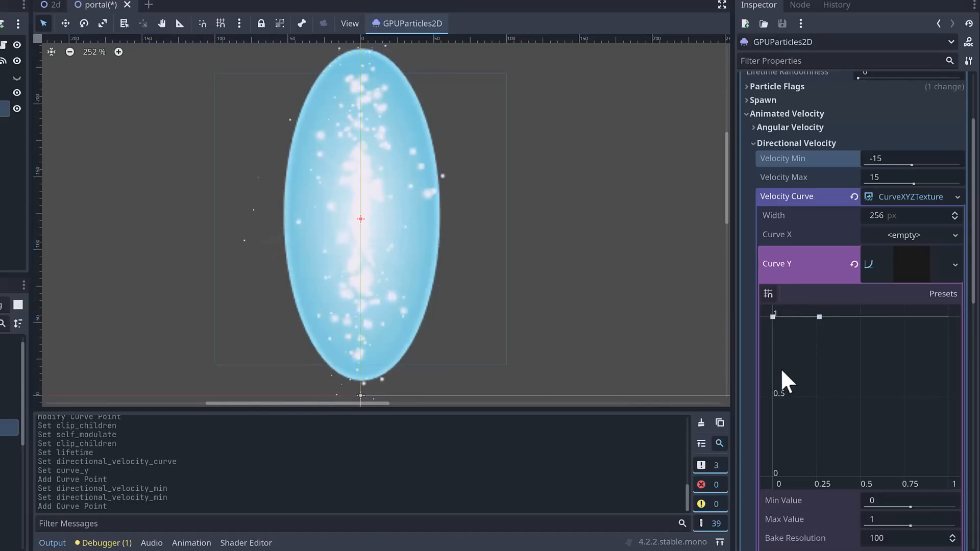
pyautogui.moveTo(773, 316); pyautogui.dragTo(769, 438)
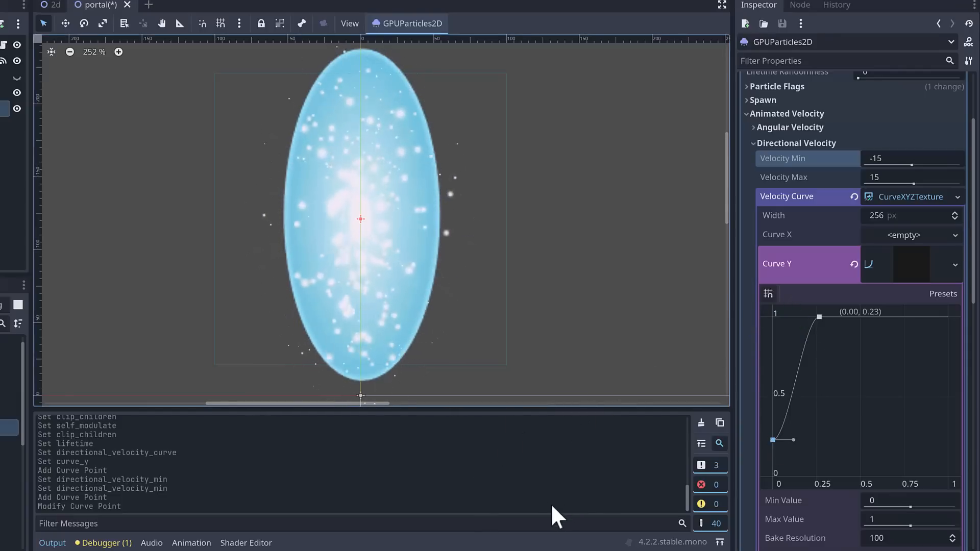
pyautogui.moveTo(823, 321); pyautogui.dragTo(825, 314)
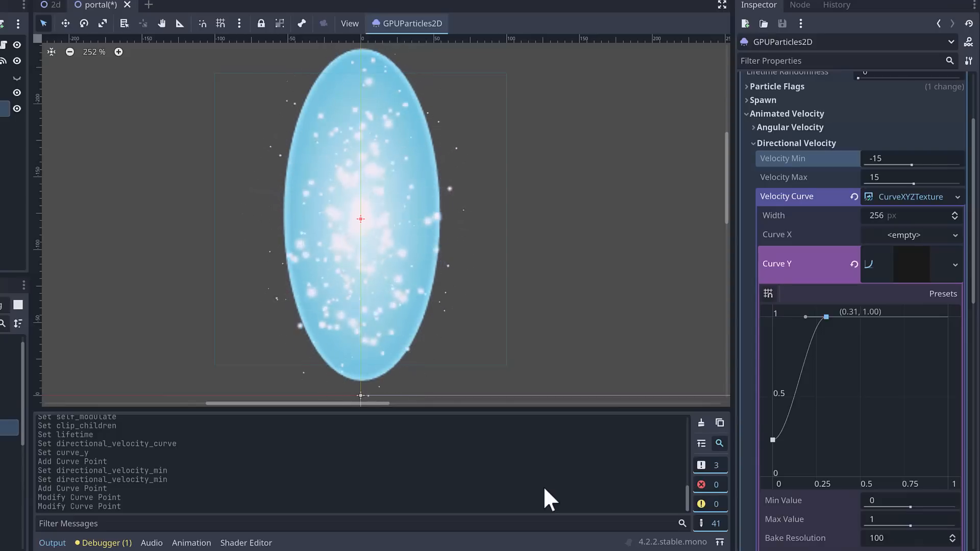
pyautogui.hotkey('ctrl', 's')
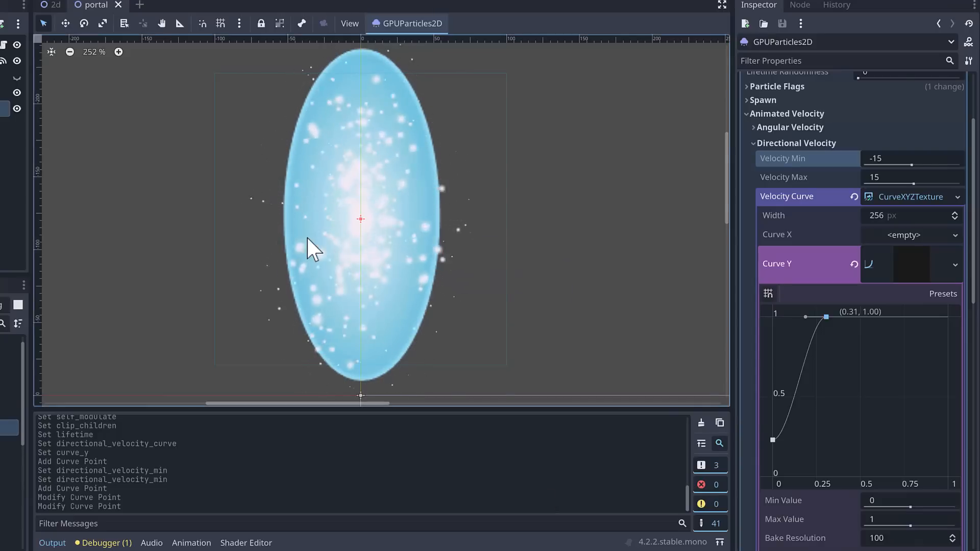
# Run the 2d scene to check the portal particles in the game, and close the game window.
pyautogui.click(51, 5)
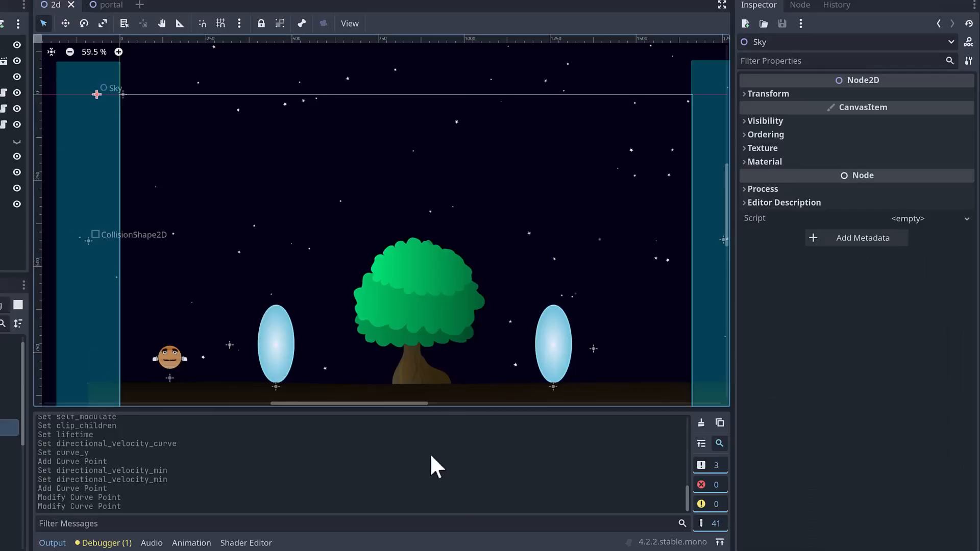
pyautogui.click(881, 4)
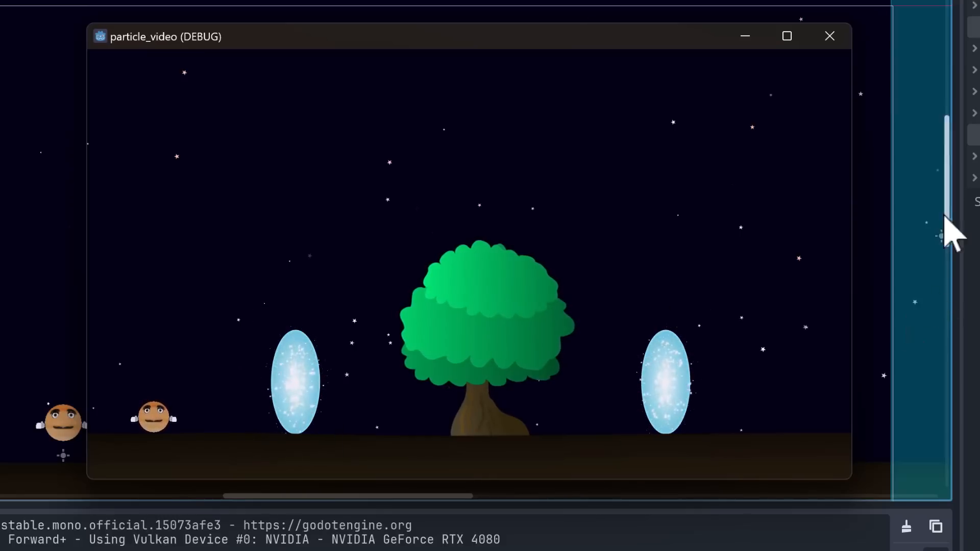
pyautogui.click(830, 35)
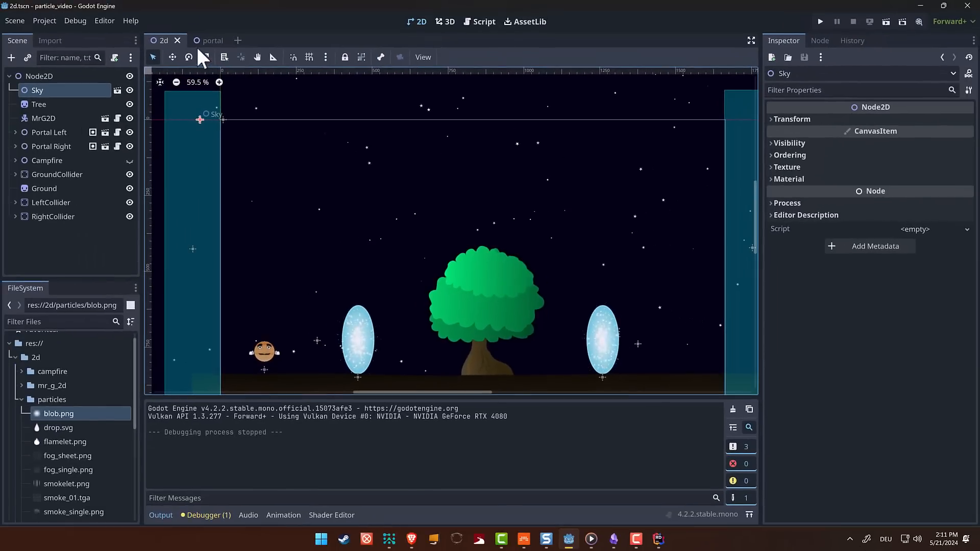
# Set the portal particles' Preprocess time to 30 s and run the 2d scene to test it.
pyautogui.click(203, 42)
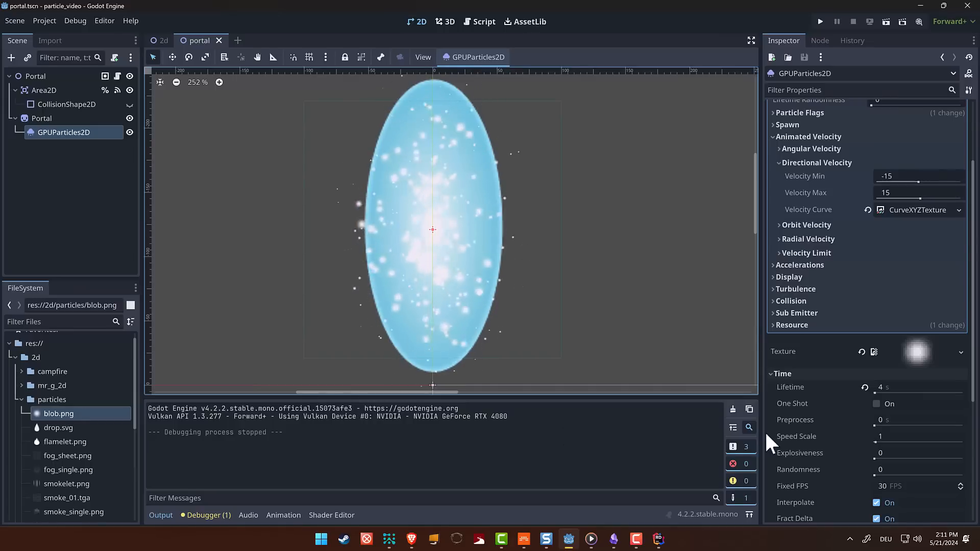
pyautogui.scroll(-5, 792, 424)
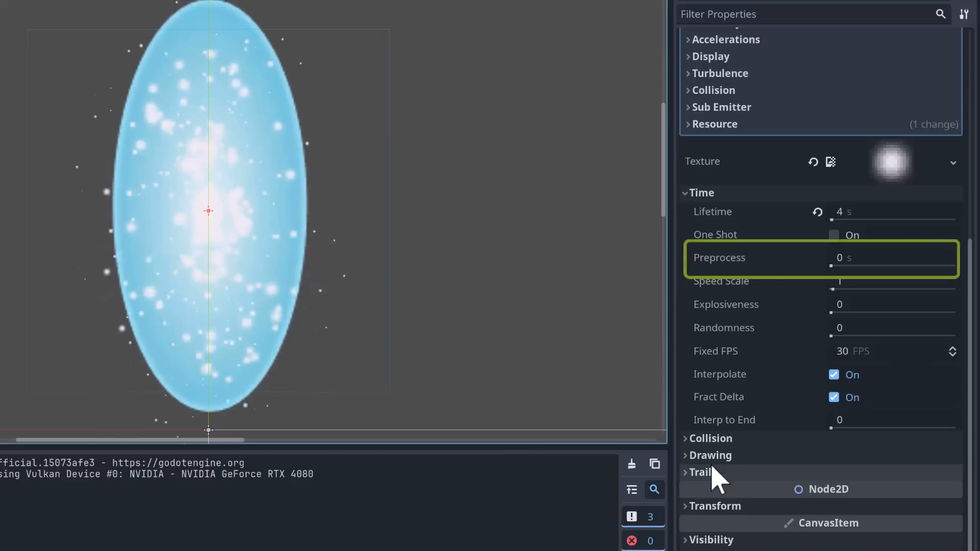
pyautogui.moveTo(732, 259)
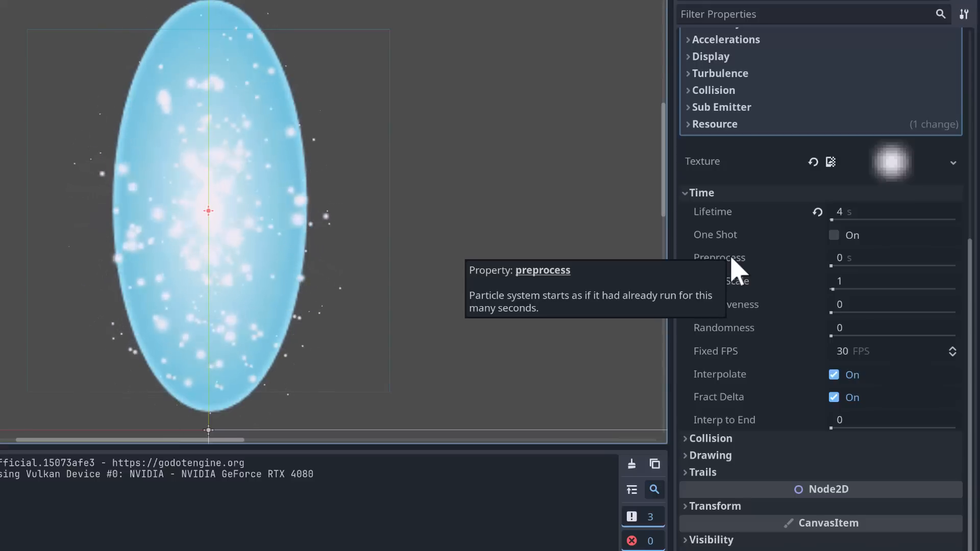
pyautogui.click(858, 262)
pyautogui.write('3')
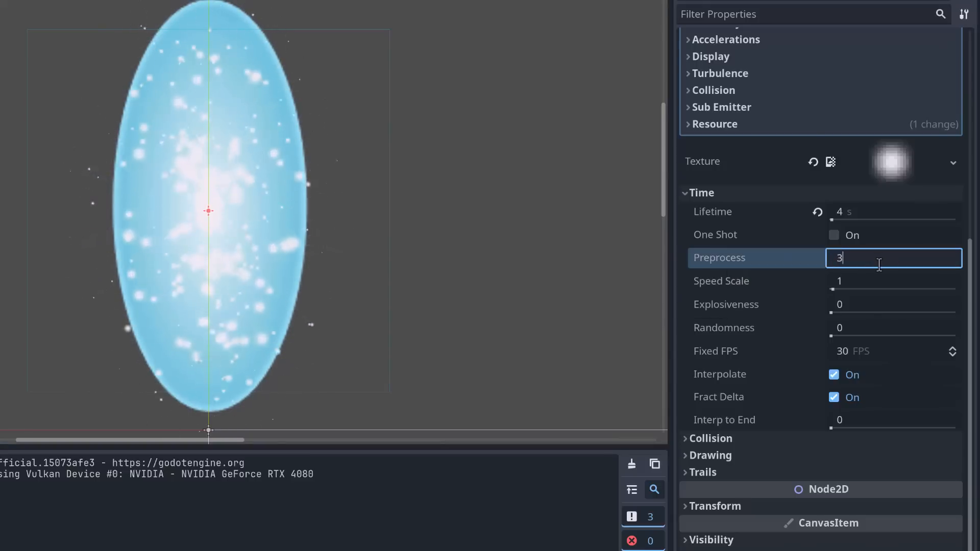
pyautogui.write('0')
pyautogui.press('Return')
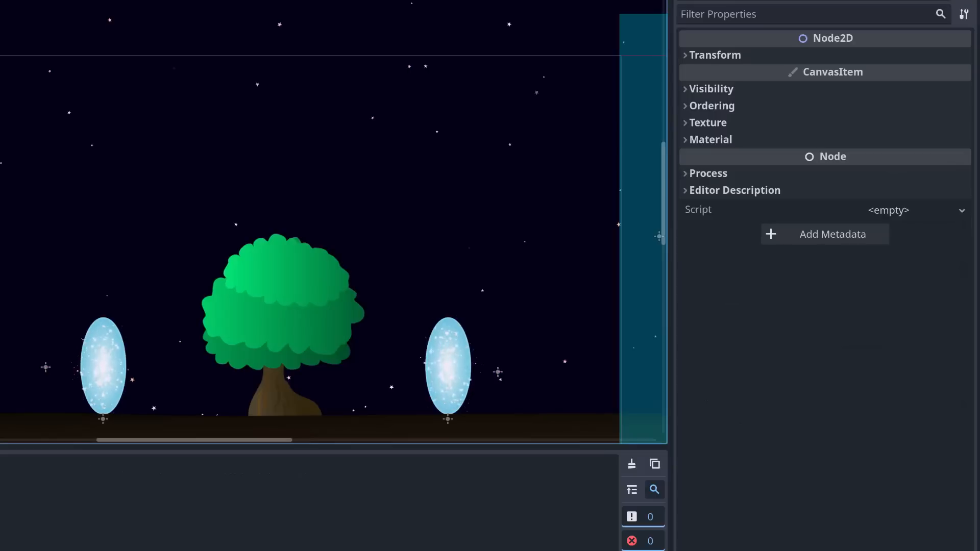
pyautogui.press('F5')
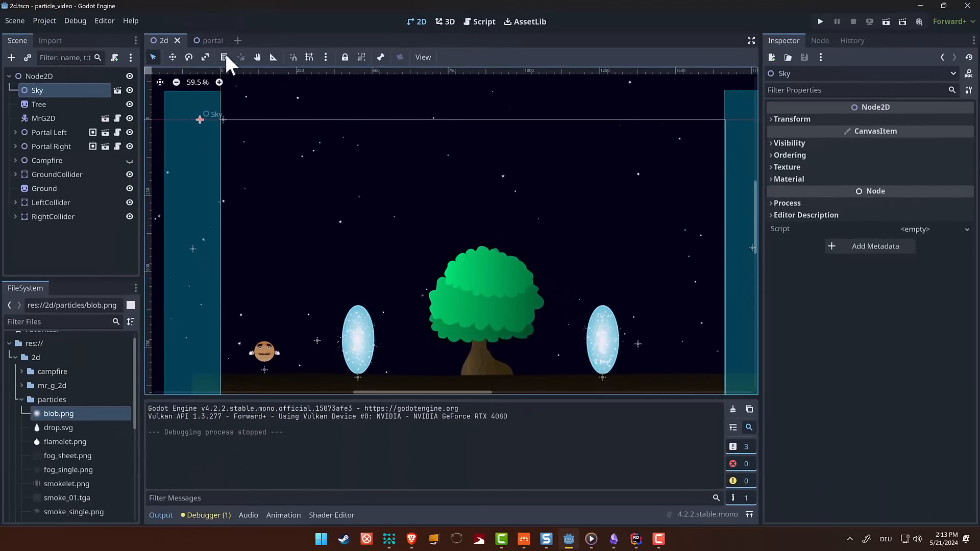
# Duplicate the portal's GPUParticles2D node and rename the original to Sparkling Particles.
pyautogui.click(209, 40)
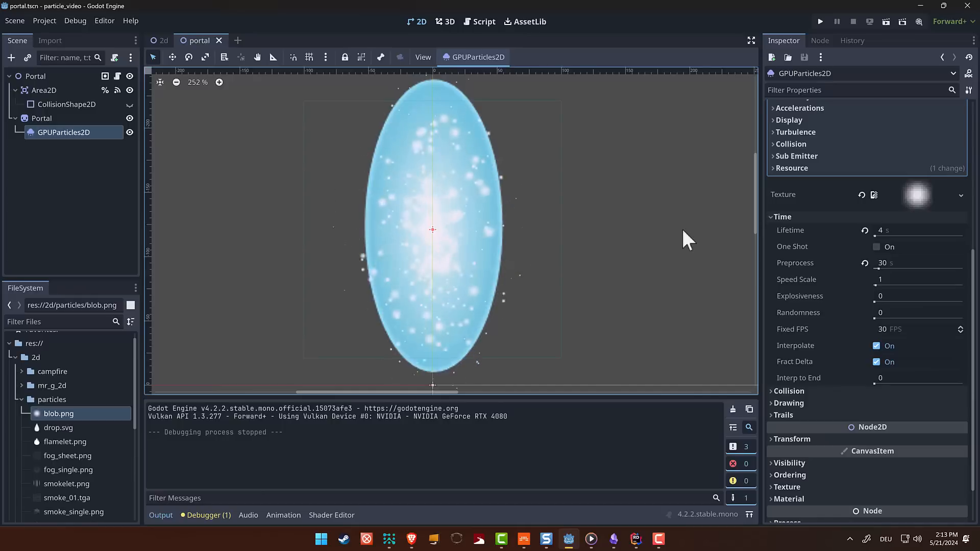
pyautogui.click(88, 132)
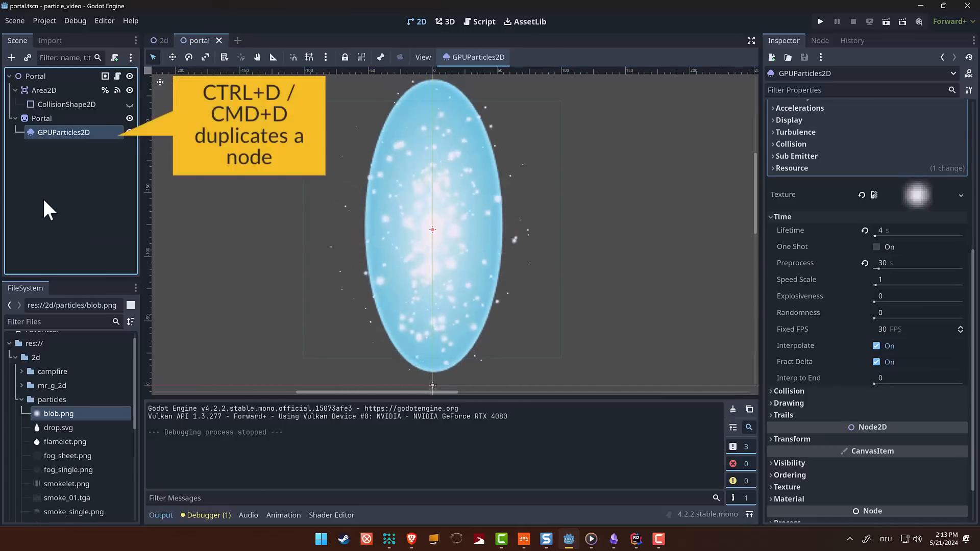
pyautogui.hotkey('ctrl', 'd')
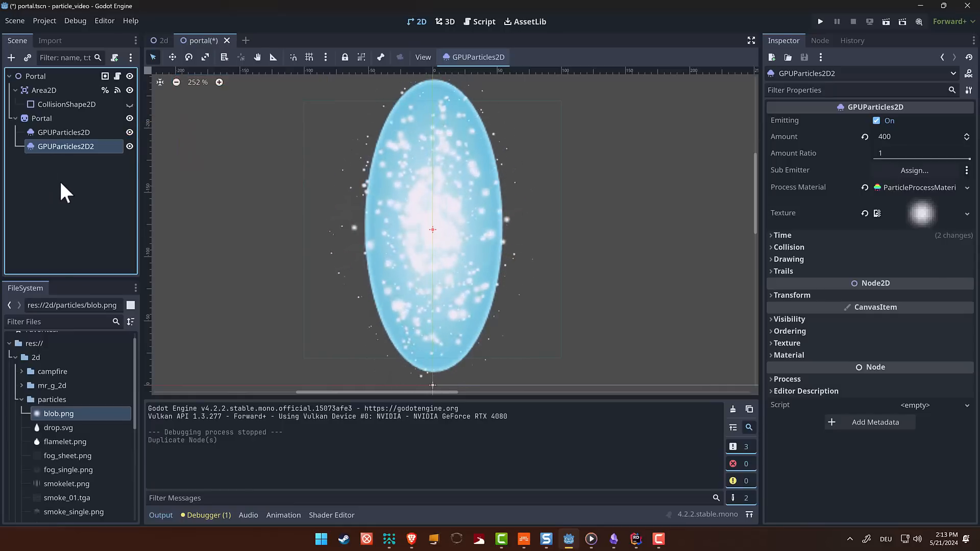
pyautogui.click(47, 133)
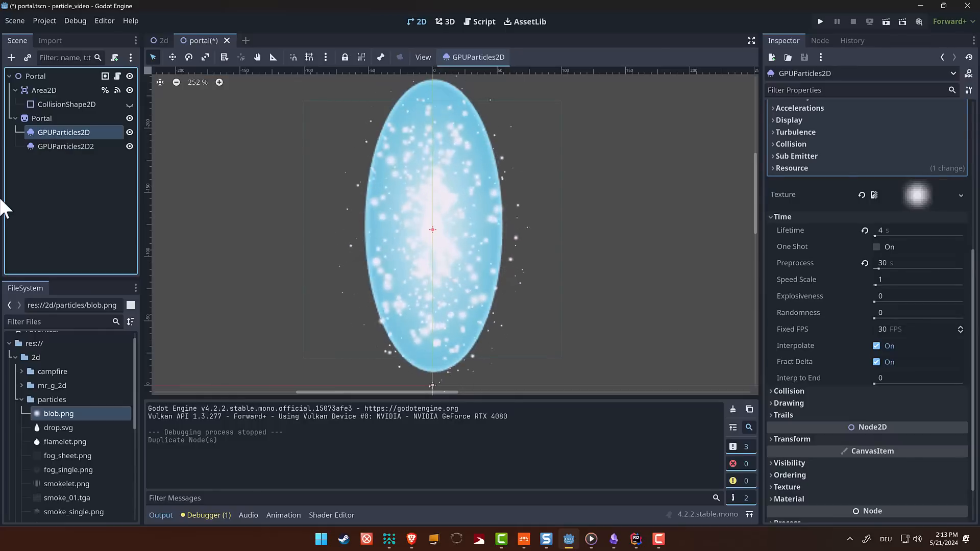
pyautogui.press('F2')
pyautogui.write('Sparkling Particles')
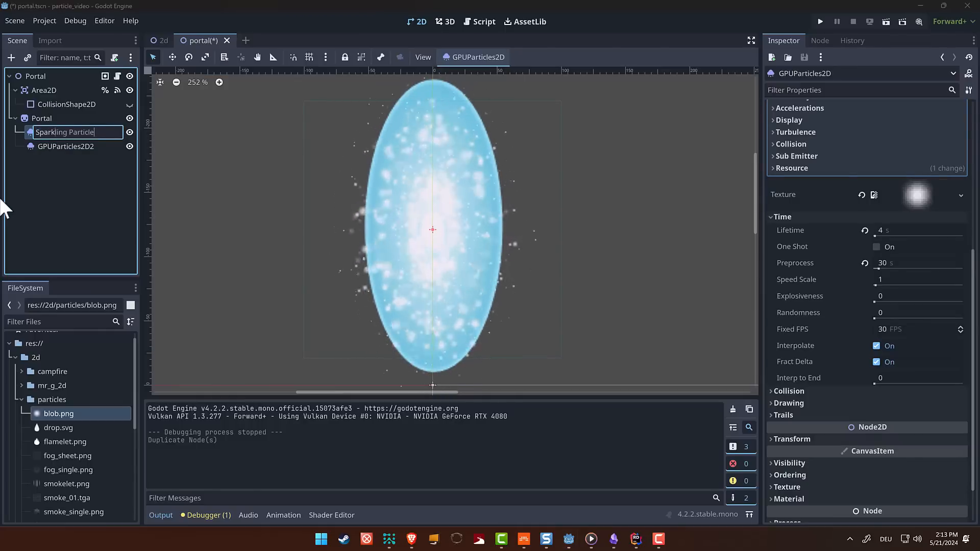
pyautogui.press('Return')
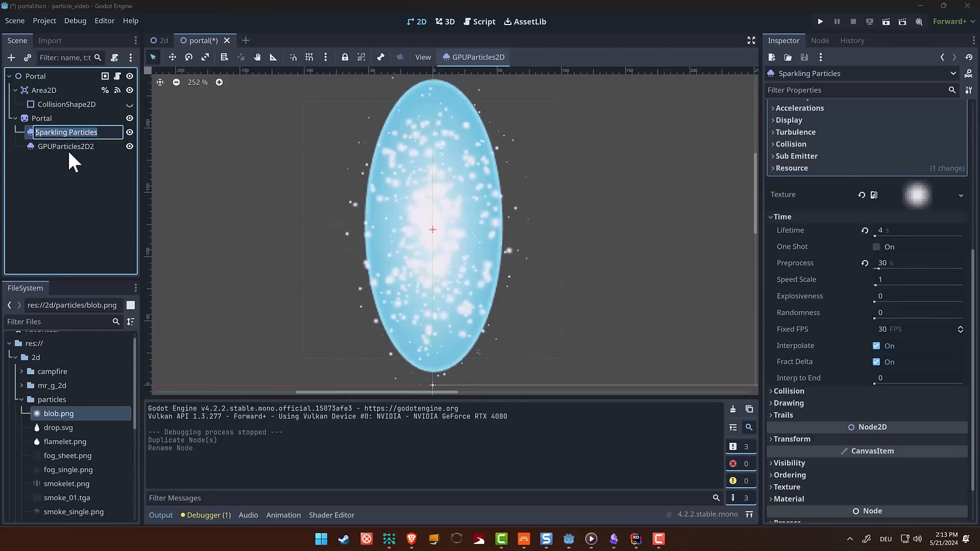
# Rename the duplicated particle node to Border Particles.
pyautogui.click(66, 146)
pyautogui.press('F2')
pyautogui.write('Borde')
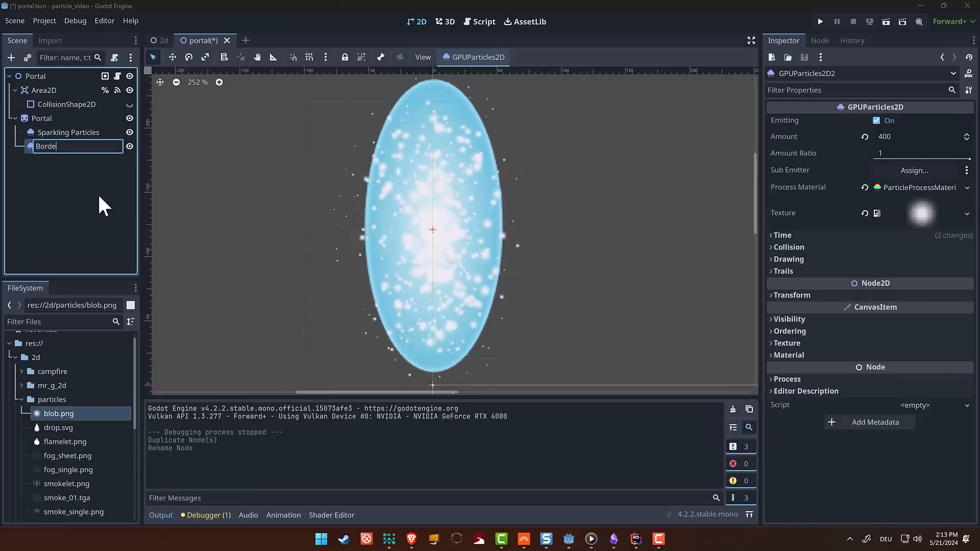
pyautogui.write('r Particles')
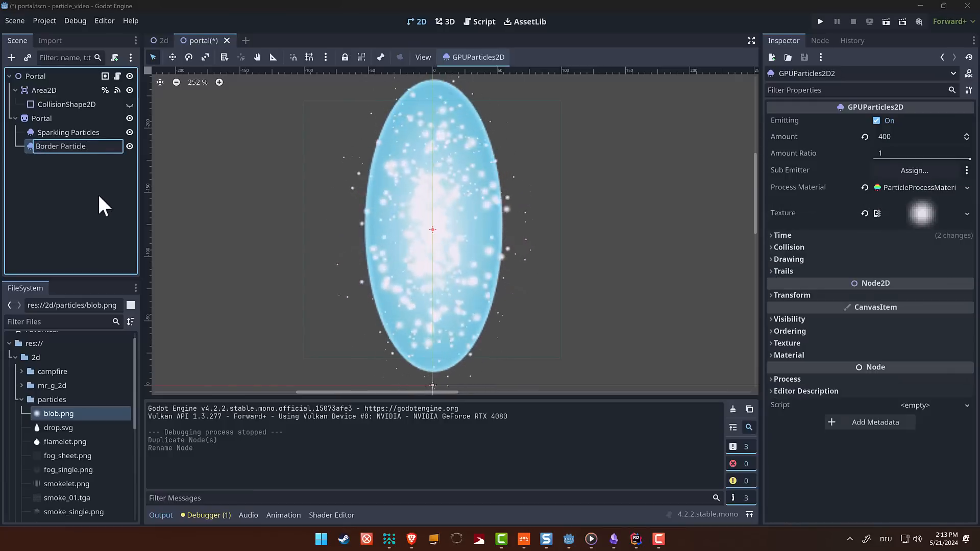
pyautogui.press('Return')
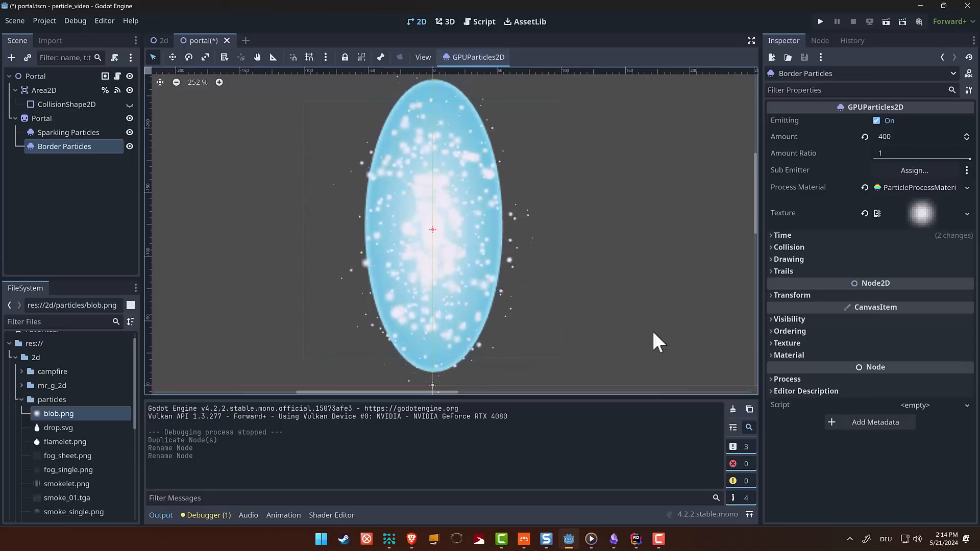
# Try an Emission Ring Radius of 50 and an inner radius of 48 in the Border Particles' shared process material.
pyautogui.click(921, 188)
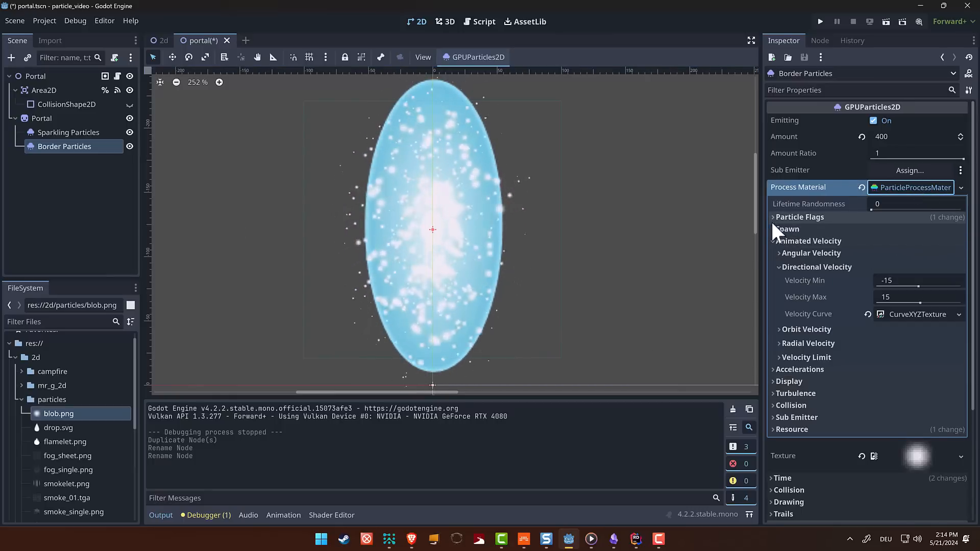
pyautogui.click(773, 230)
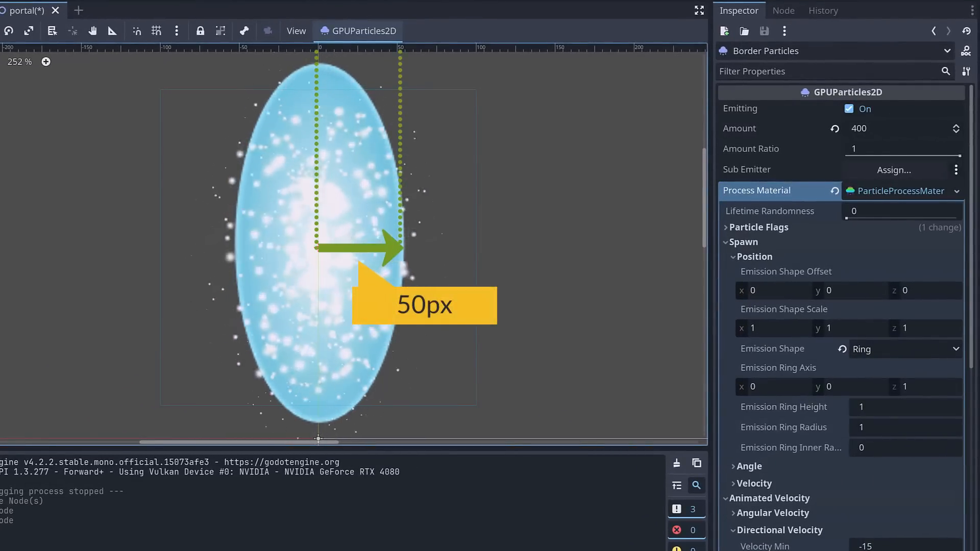
pyautogui.click(905, 428)
pyautogui.write('50')
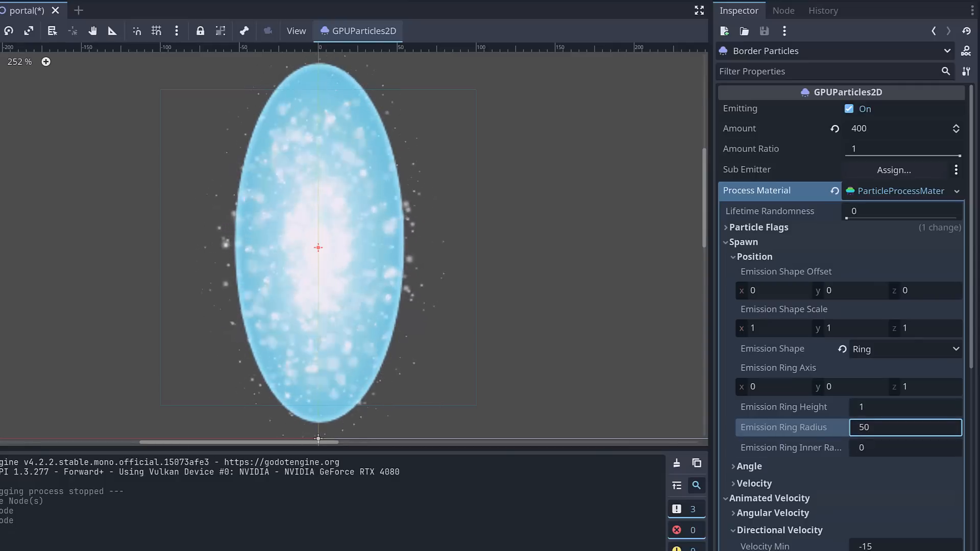
pyautogui.click(905, 448)
pyautogui.write('48')
pyautogui.press('Return')
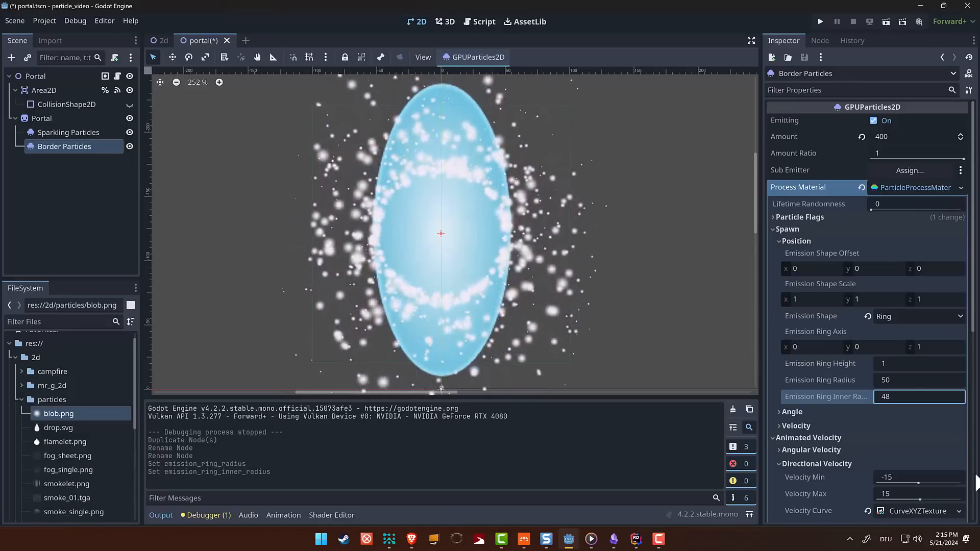
# Restore the shared process material's Emission Ring Radius to 1 and its inner radius to 0.
pyautogui.click(900, 380)
pyautogui.write('1')
pyautogui.click(904, 394)
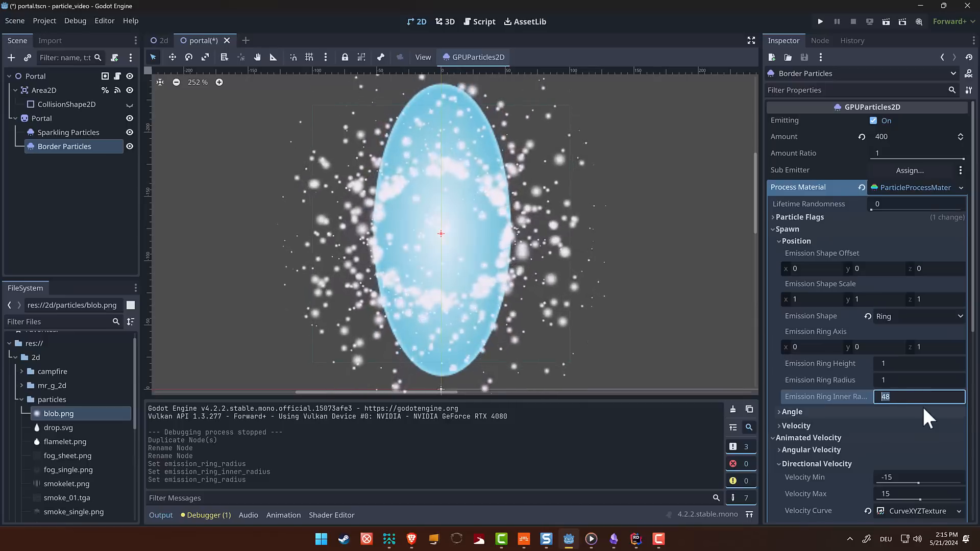
pyautogui.write('0')
pyautogui.press('Return')
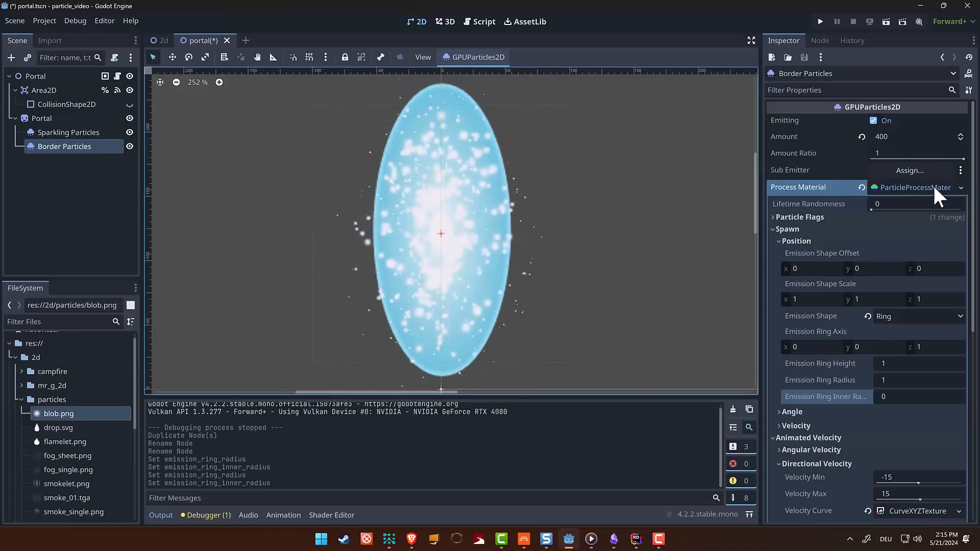
# Make the Border Particles' process material unique recursively, including its directional velocity and scale curves.
pyautogui.rightClick(948, 187)
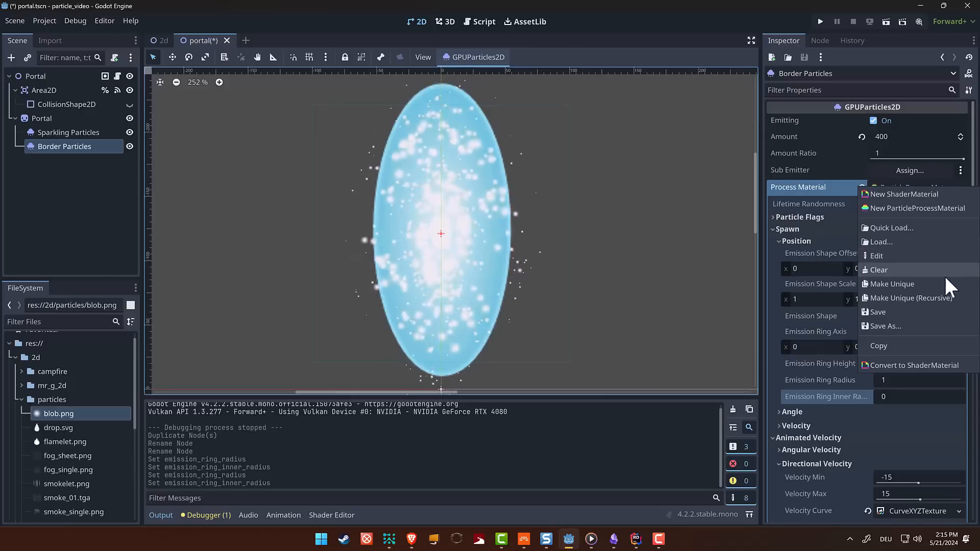
pyautogui.click(933, 299)
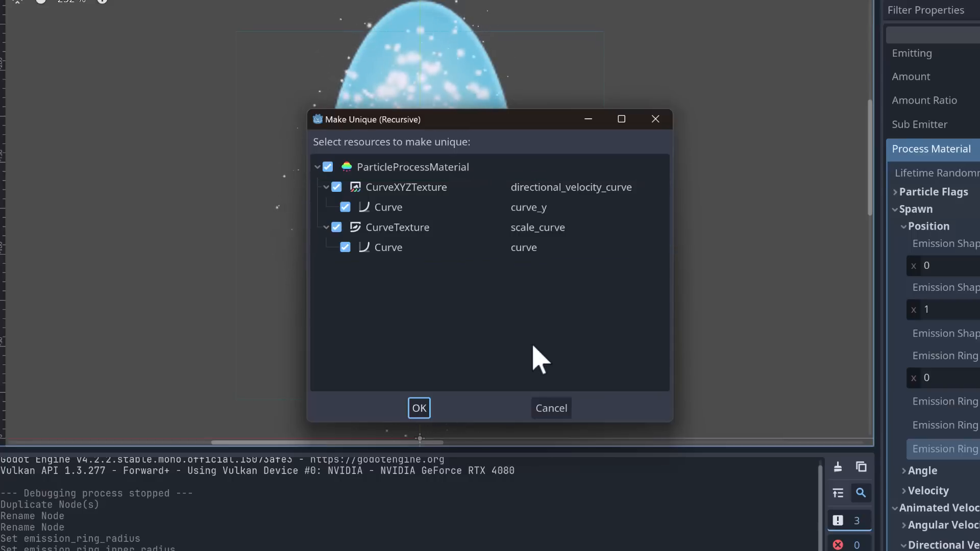
pyautogui.click(421, 407)
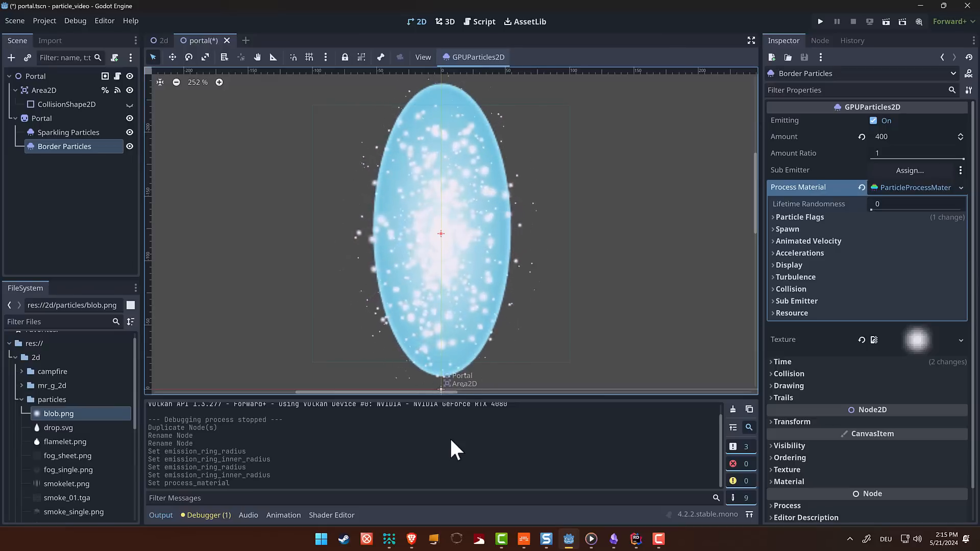
# Set the Border Particles' spawn position to an Emission Ring Radius of 50 and an inner radius of 48.
pyautogui.click(774, 228)
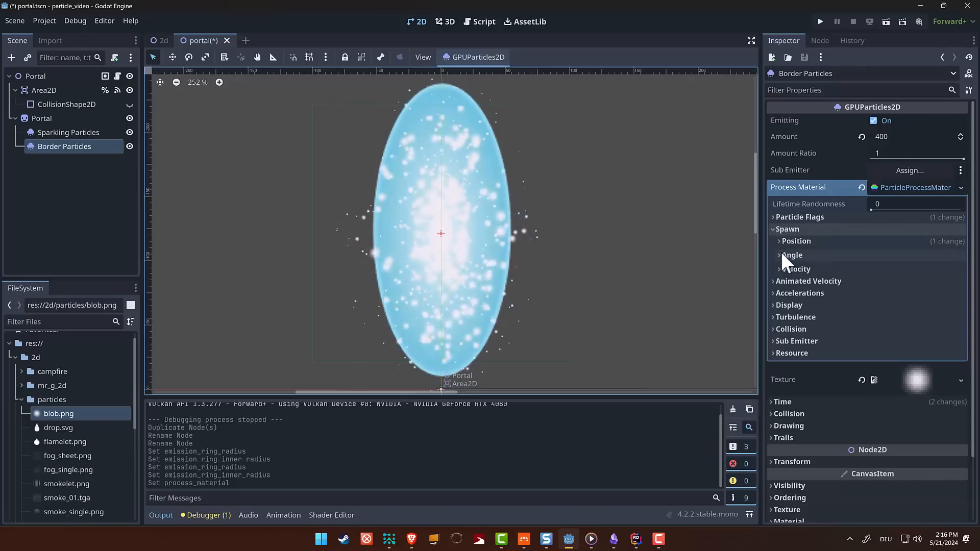
pyautogui.click(779, 241)
pyautogui.click(908, 381)
pyautogui.write('50')
pyautogui.press('Tab')
pyautogui.write('48')
pyautogui.press('Return')
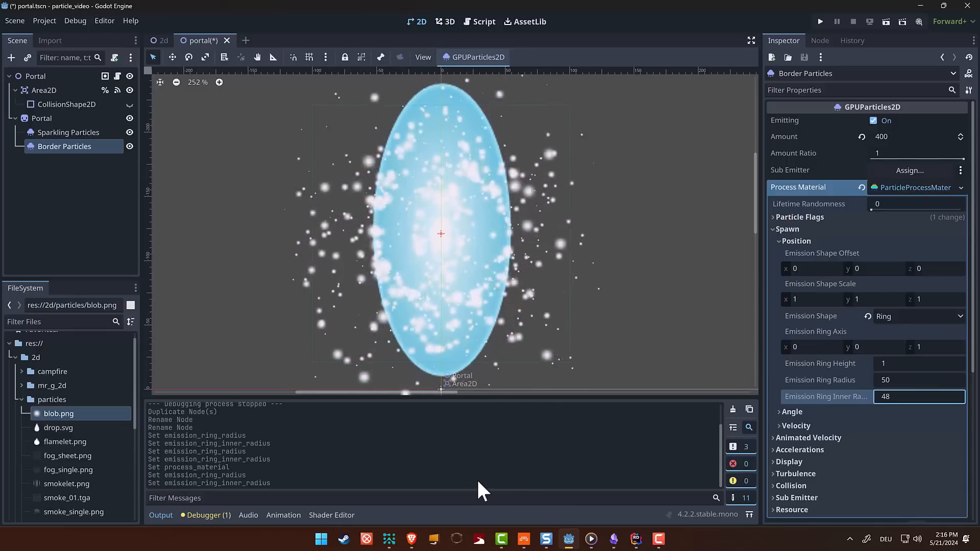
# Hide the Sparkling Particles and set the Border Particles' Emission Shape Scale Y to 2.2.
pyautogui.click(130, 133)
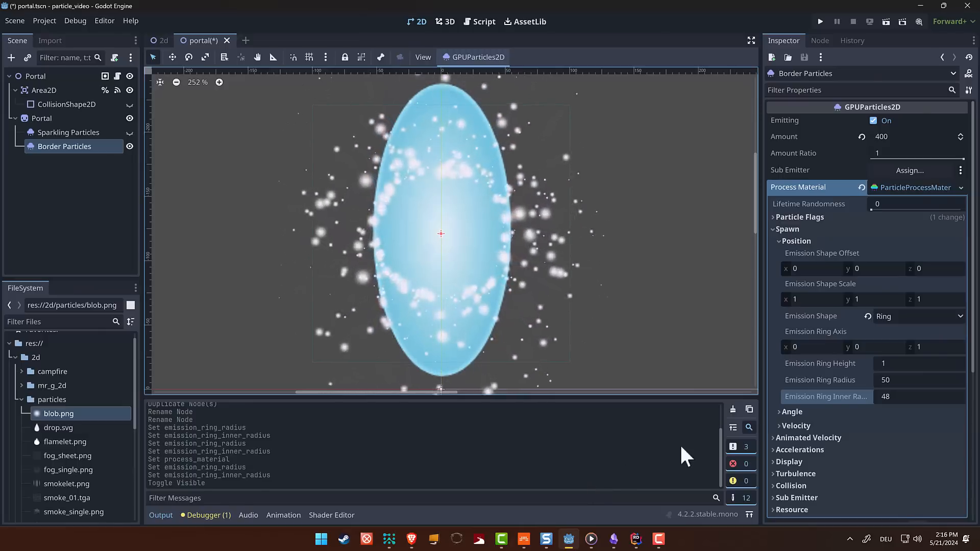
pyautogui.click(881, 298)
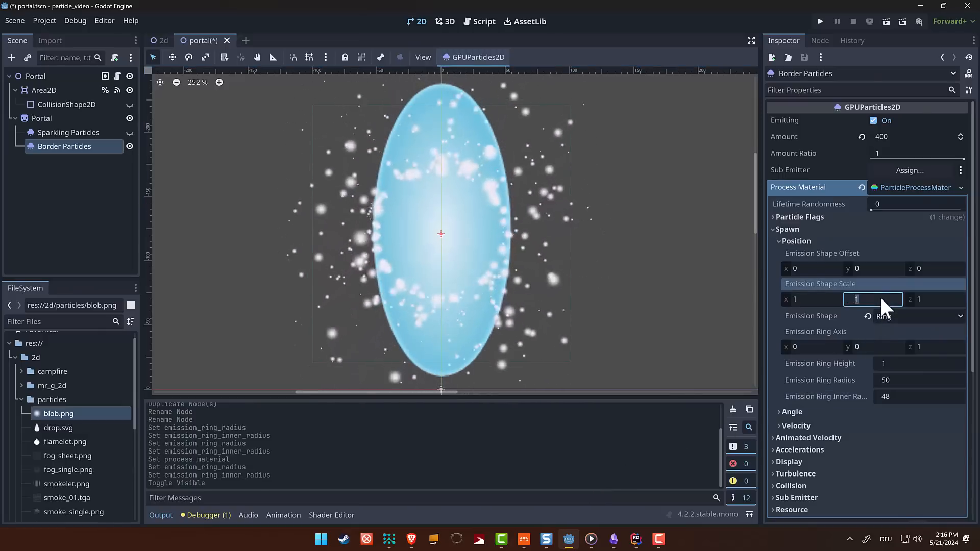
pyautogui.write('2')
pyautogui.press('Return')
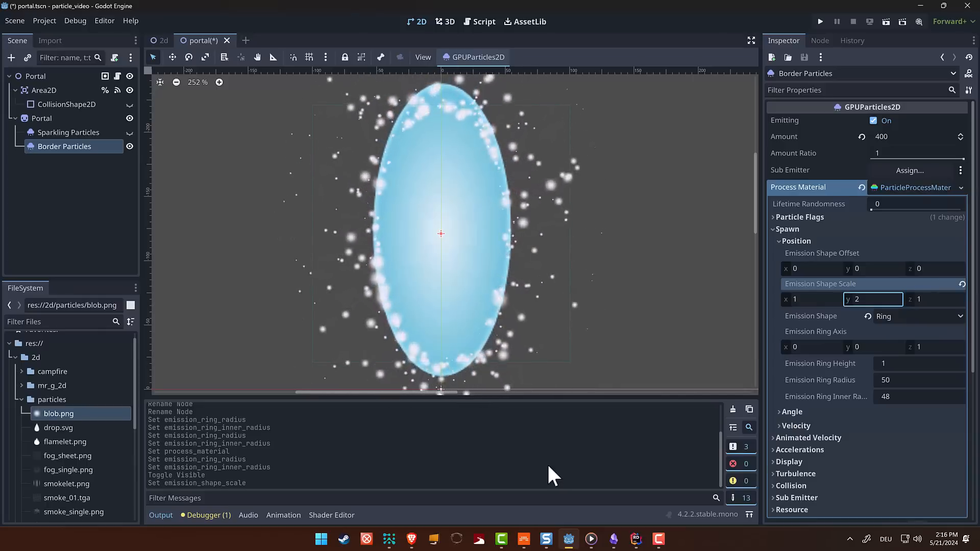
pyautogui.click(876, 300)
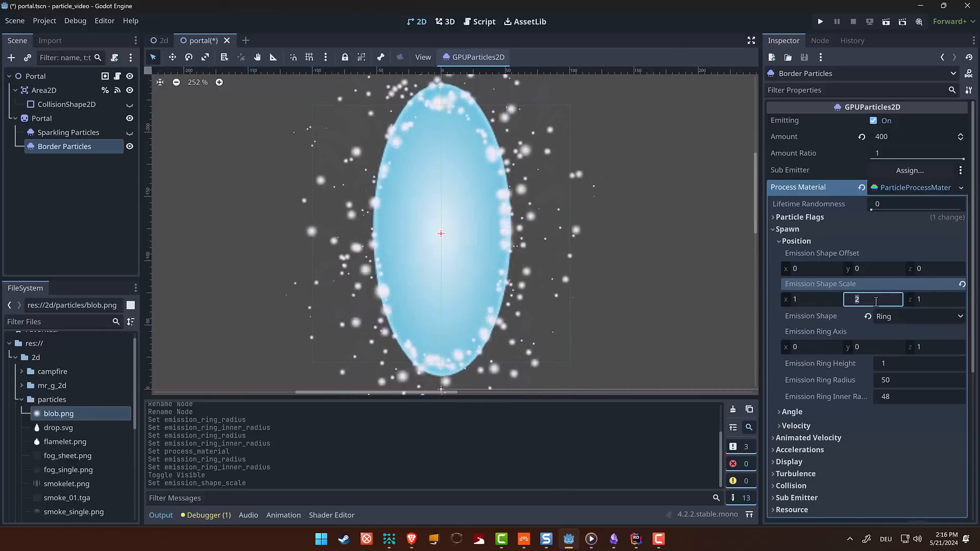
pyautogui.press('Return')
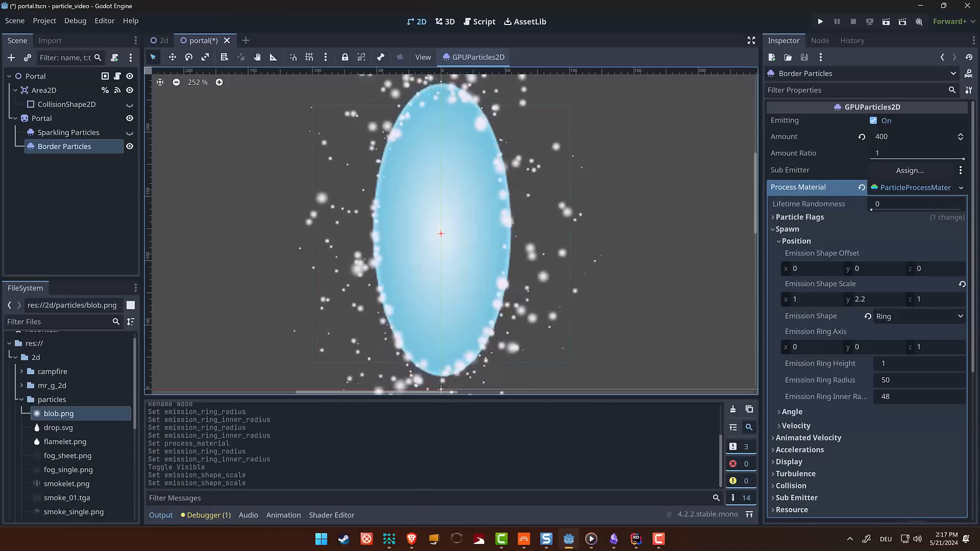
# Load portal.svg from the 2d/portal folder as the emission mask for the Border Particles, generating 512 points.
pyautogui.click(498, 56)
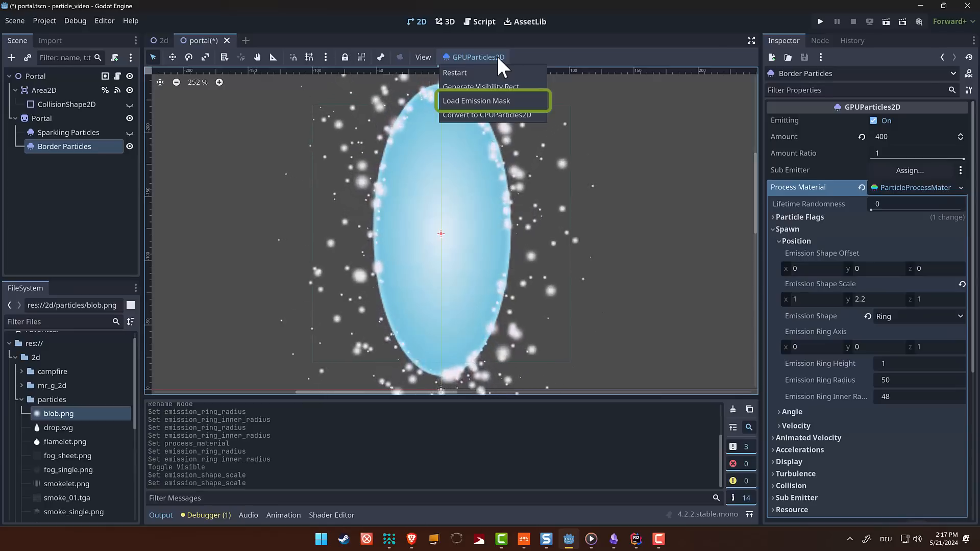
pyautogui.click(501, 101)
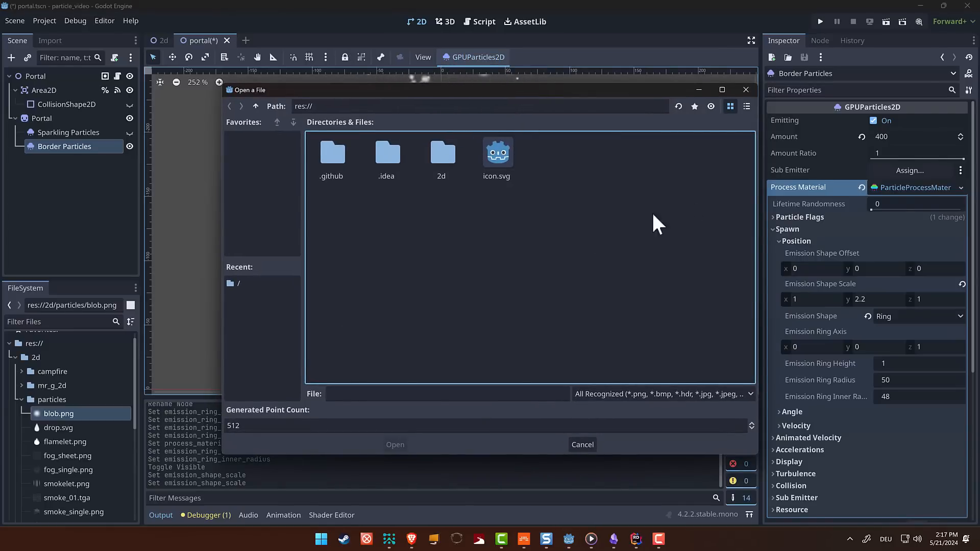
pyautogui.doubleClick(445, 164)
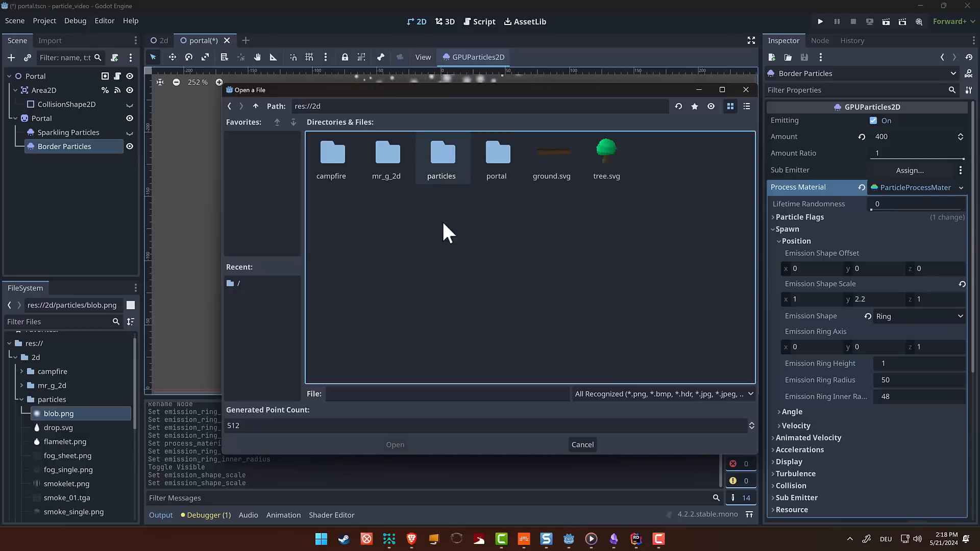
pyautogui.click(492, 166)
pyautogui.doubleClick(493, 166)
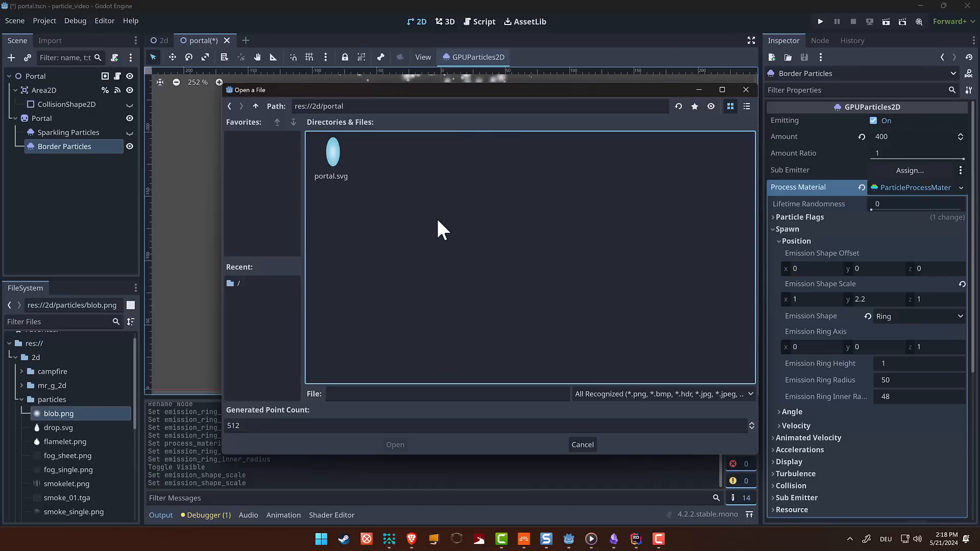
pyautogui.click(337, 154)
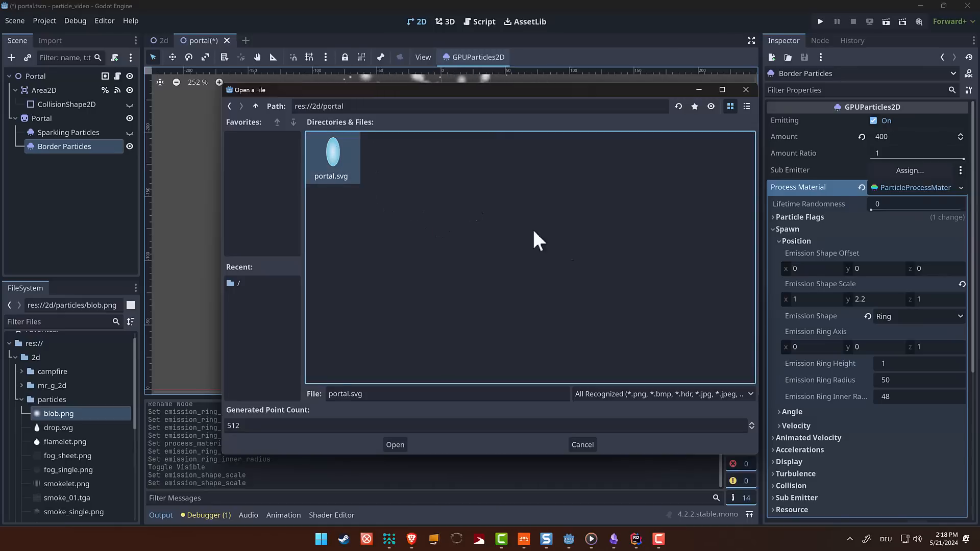
pyautogui.click(396, 448)
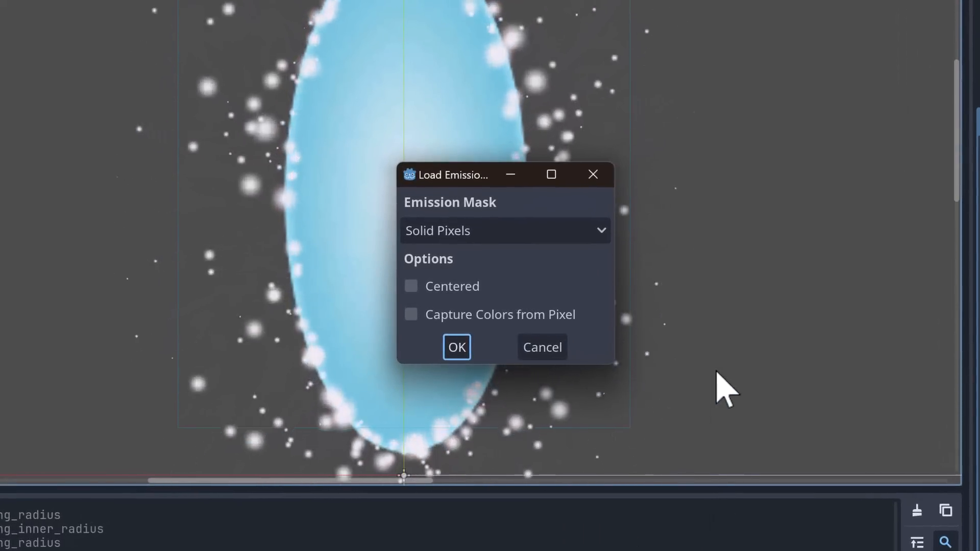
# Generate the emission mask from Border Pixels with the Centered option enabled.
pyautogui.click(603, 233)
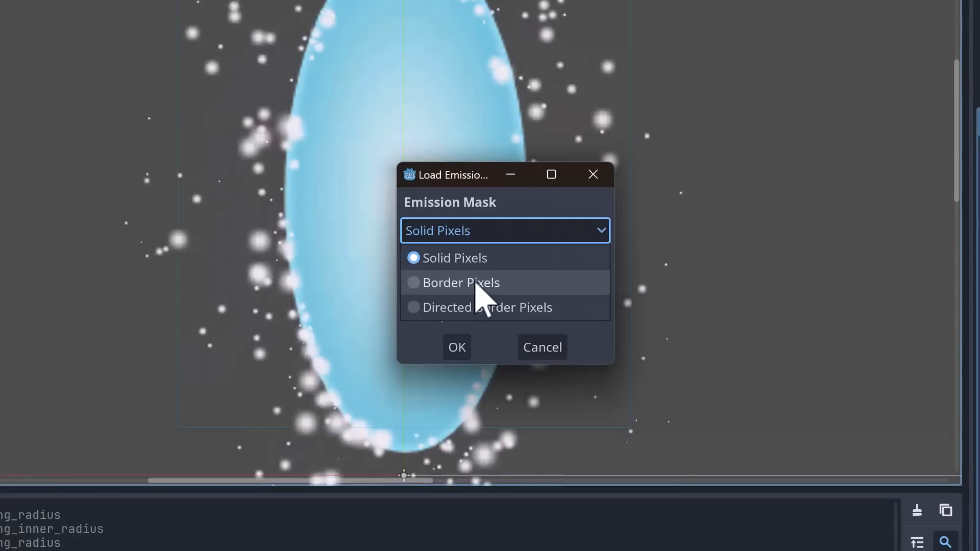
pyautogui.click(480, 282)
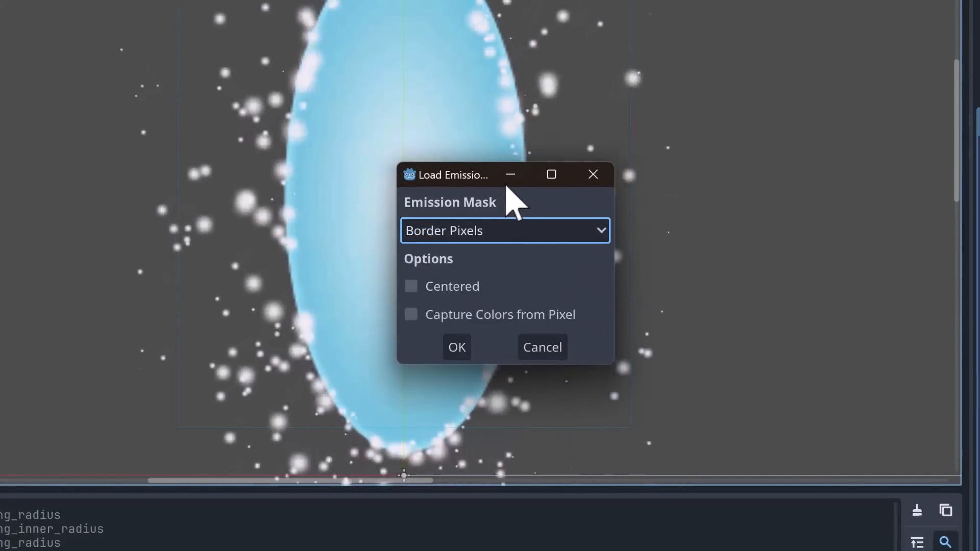
pyautogui.moveTo(486, 176); pyautogui.dragTo(804, 166)
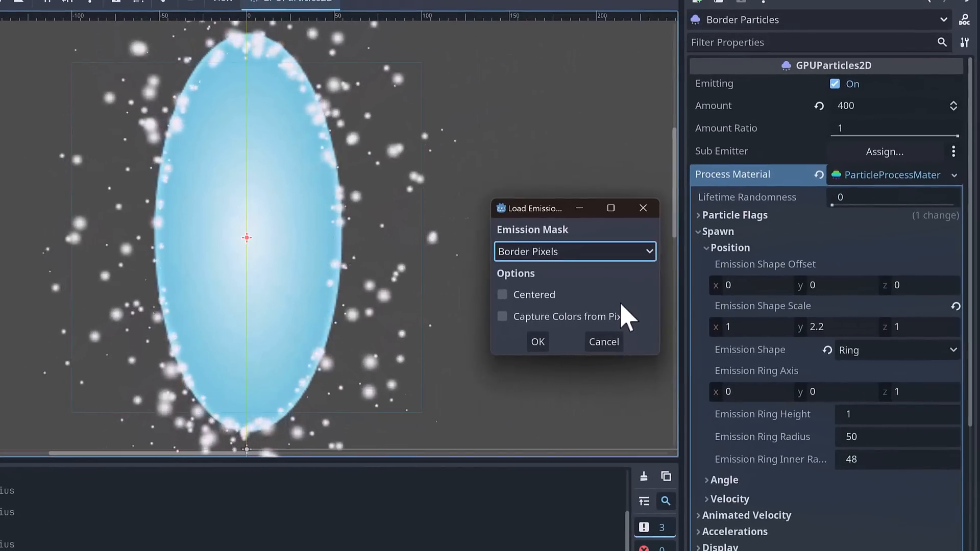
pyautogui.click(503, 297)
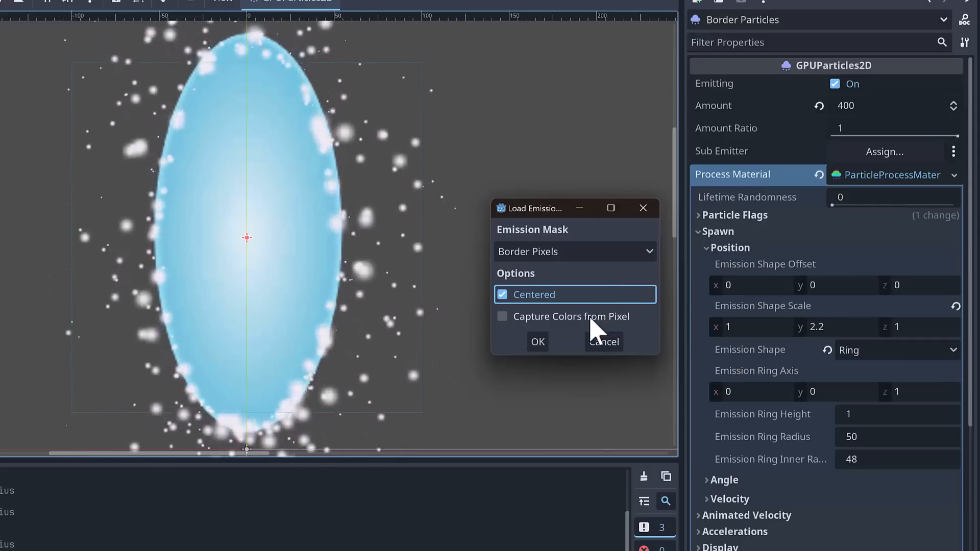
pyautogui.click(538, 342)
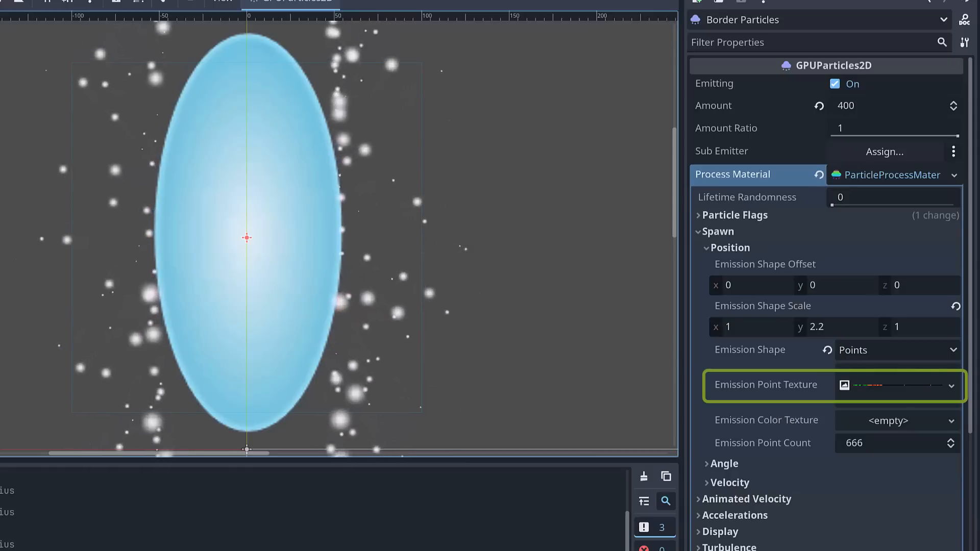
# Set the Border Particles' Emission Shape Scale Y to 1.
pyautogui.scroll(-2, 573, 297)
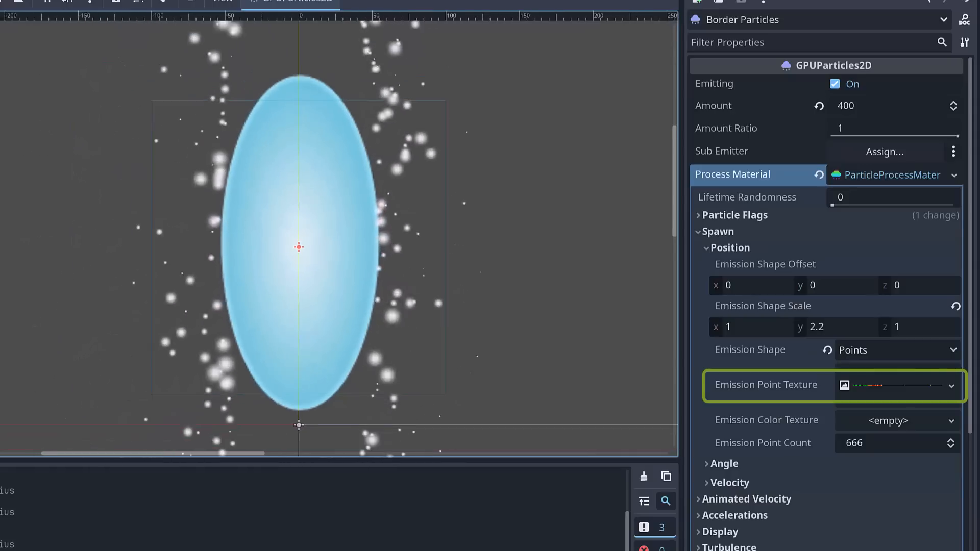
pyautogui.scroll(-5, 573, 296)
pyautogui.moveTo(572, 297); pyautogui.dragTo(425, 293, button='middle')
pyautogui.scroll(-2, 425, 293)
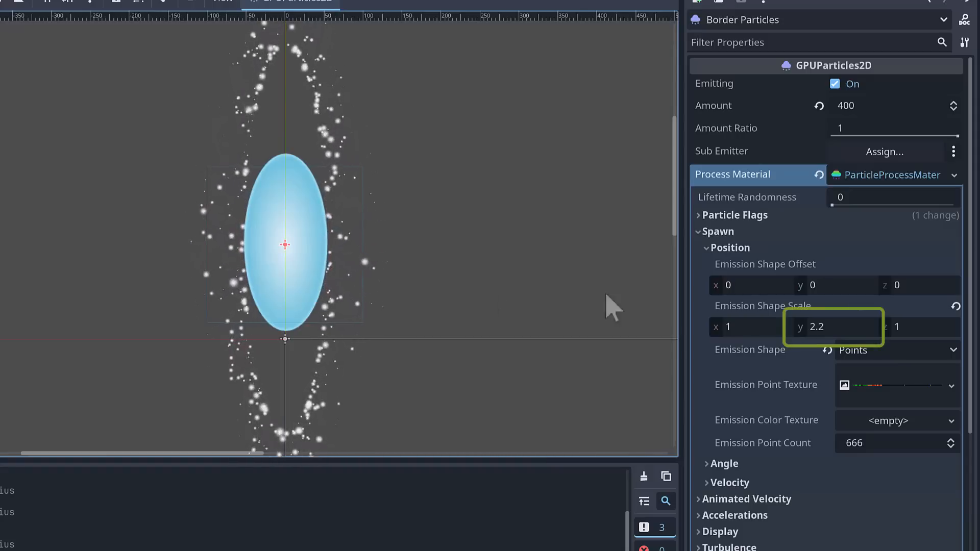
pyautogui.click(848, 328)
pyautogui.press('Return')
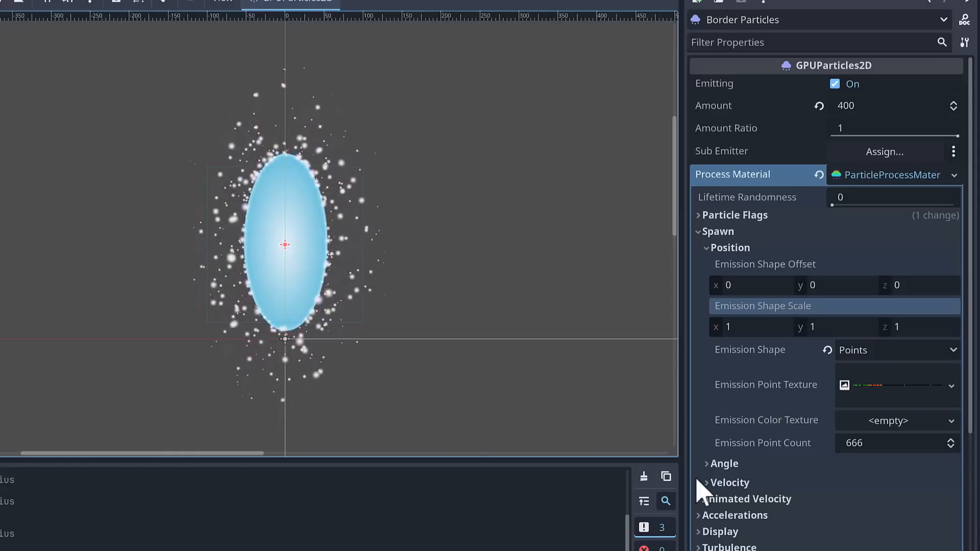
# Remove the Velocity Curve from the Border Particles' Directional Velocity settings.
pyautogui.click(701, 233)
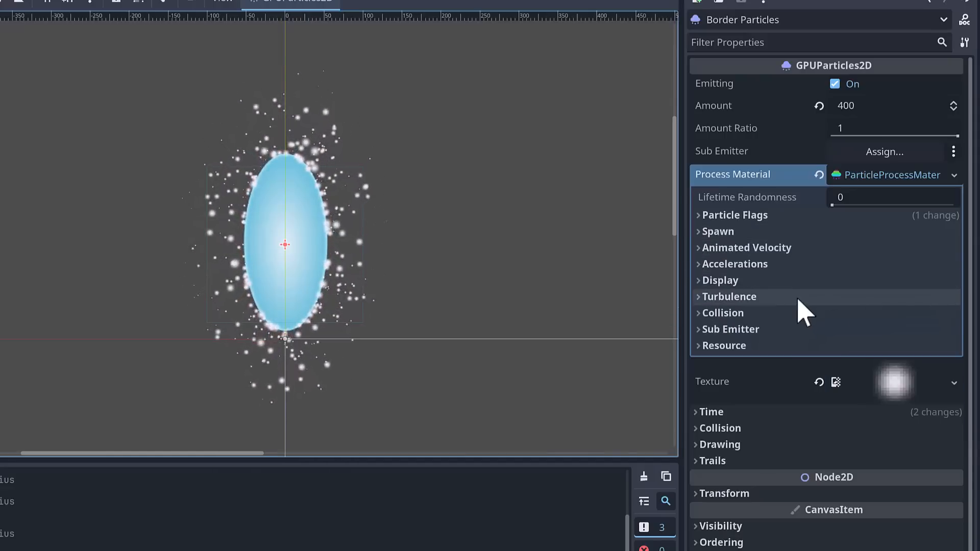
pyautogui.click(709, 250)
pyautogui.click(708, 283)
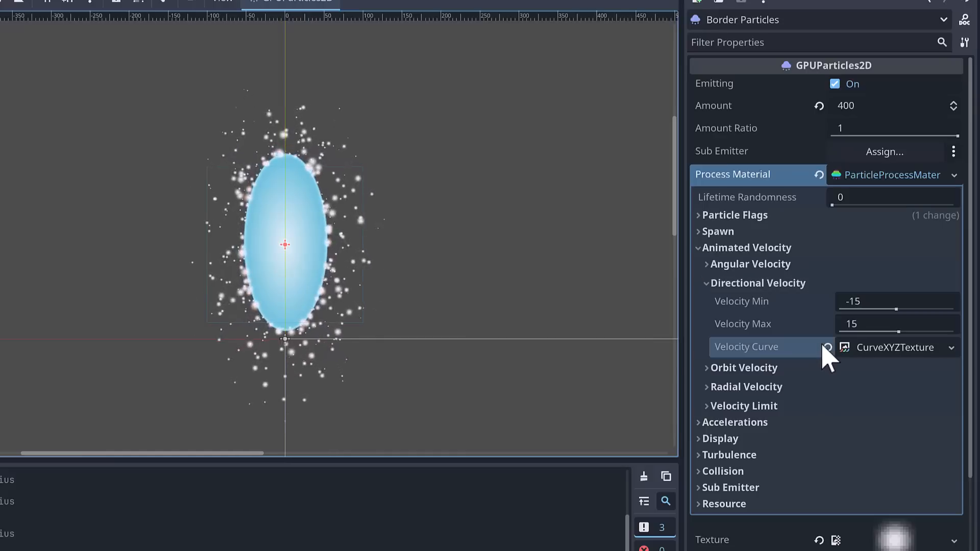
pyautogui.click(827, 348)
pyautogui.click(708, 283)
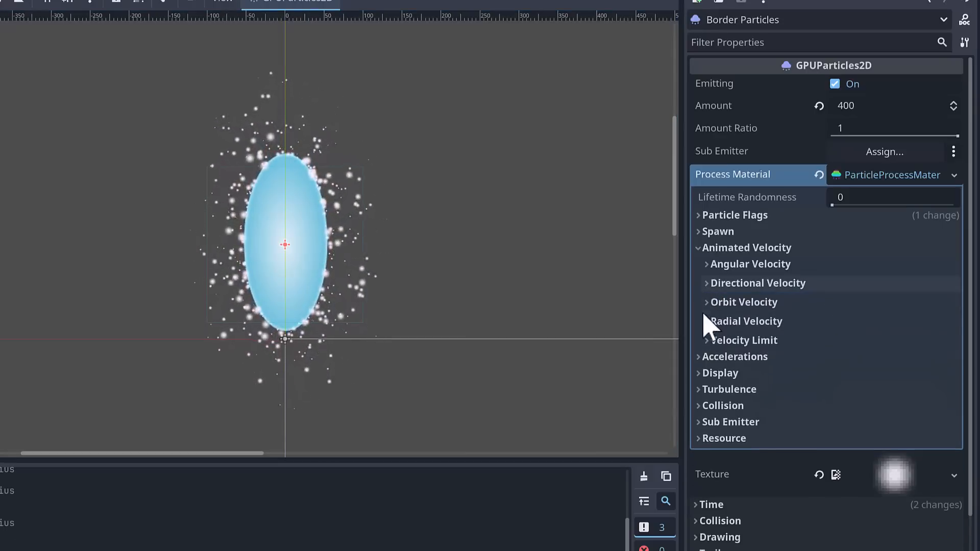
# Reset the Border Particles' radial acceleration limits to 0, and set both Accel Min and Accel Max to -10.
pyautogui.click(700, 356)
pyautogui.click(707, 411)
pyautogui.click(827, 431)
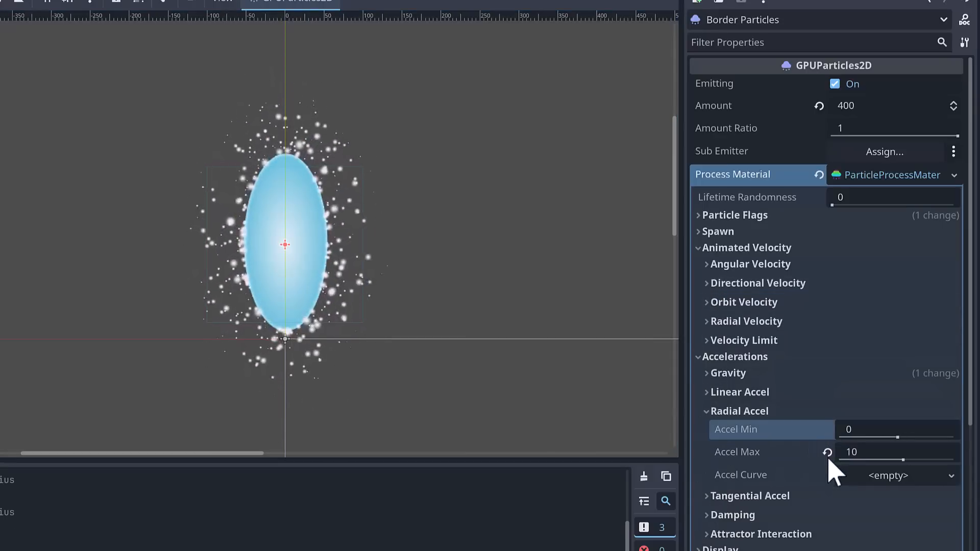
pyautogui.click(827, 452)
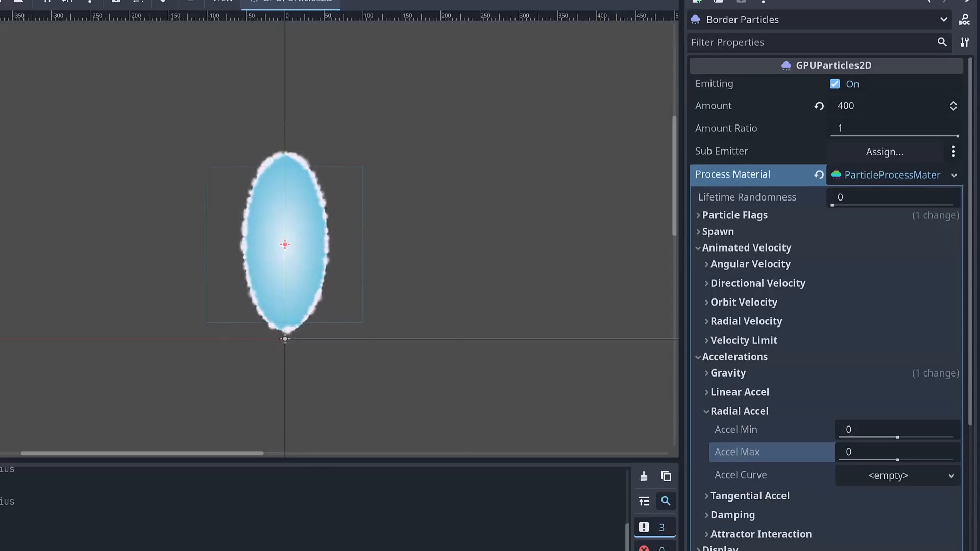
pyautogui.click(863, 430)
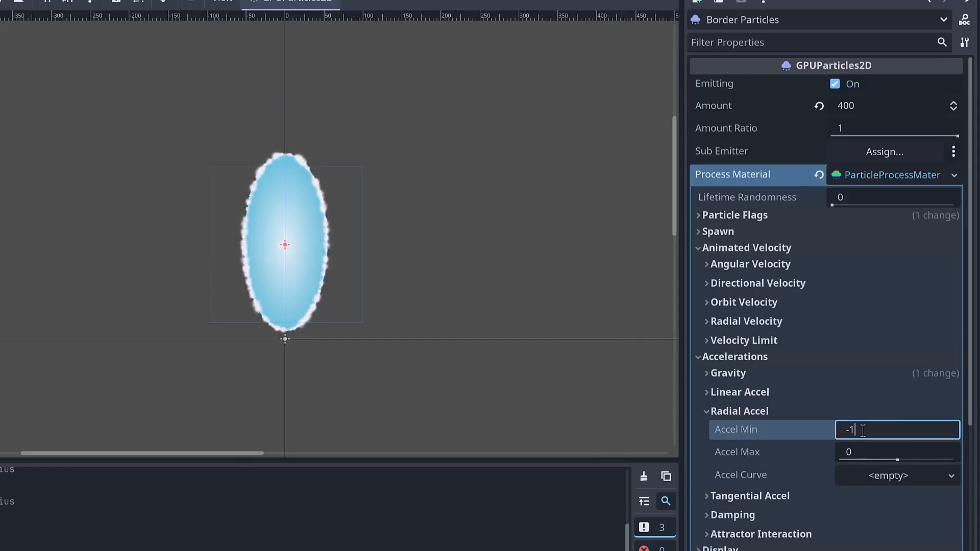
pyautogui.write('-10')
pyautogui.click(566, 455)
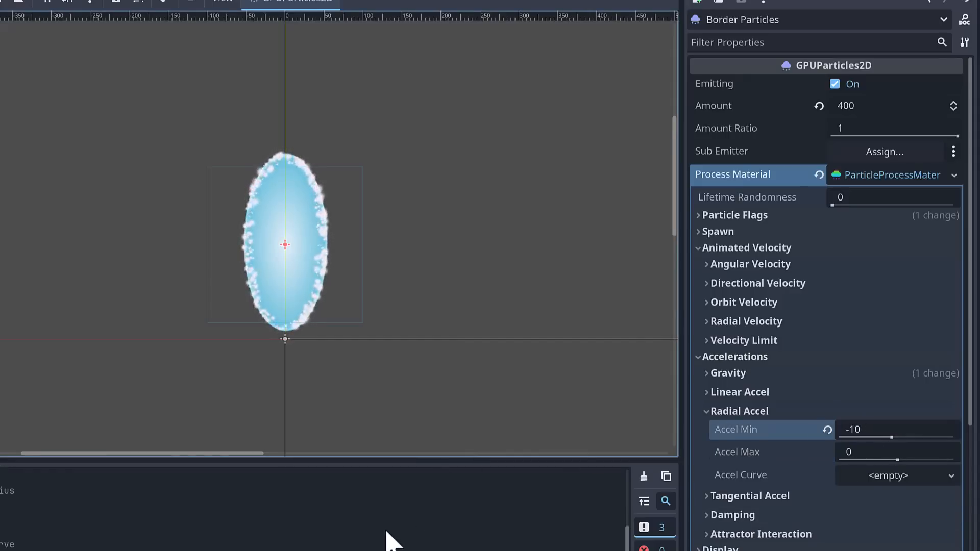
pyautogui.click(858, 453)
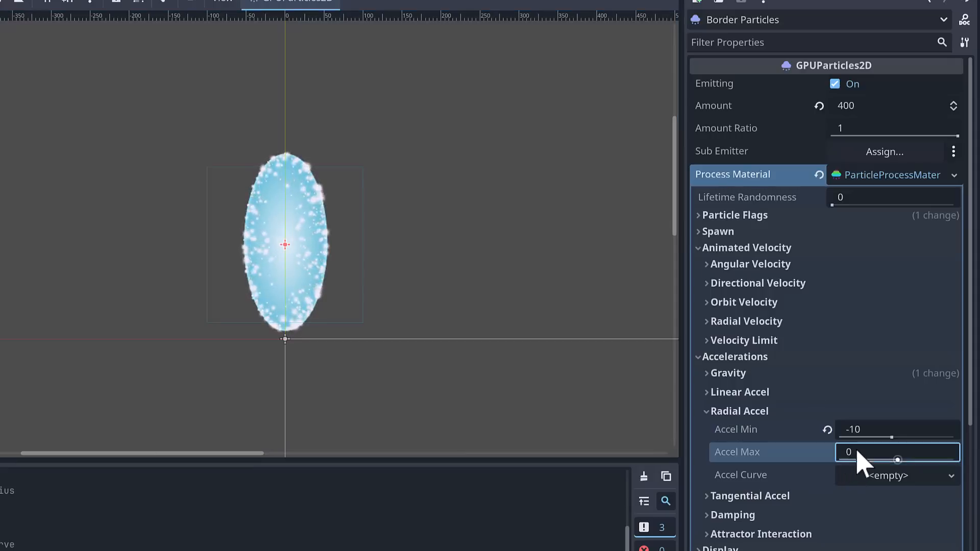
pyautogui.write('-10')
pyautogui.press('Return')
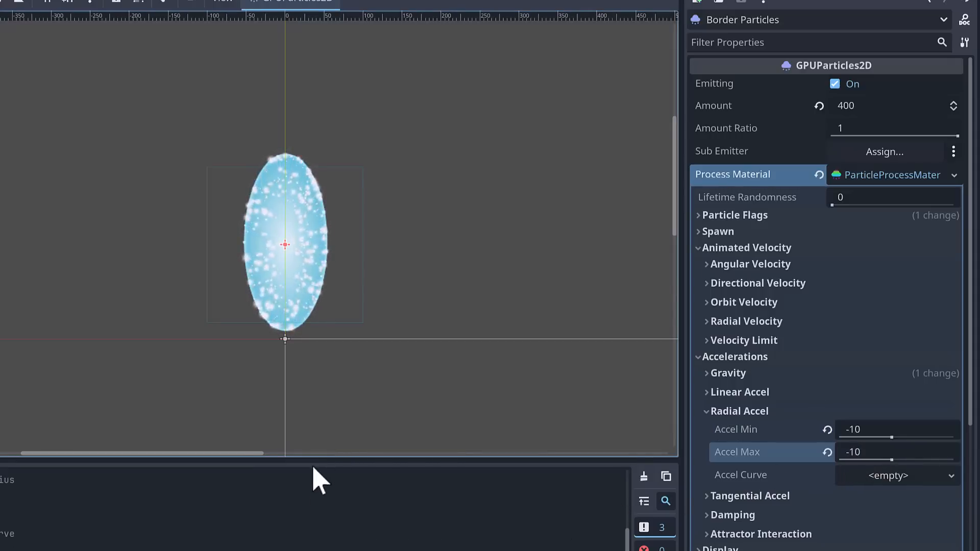
pyautogui.scroll(1, 401, 340)
pyautogui.scroll(1, 338, 320)
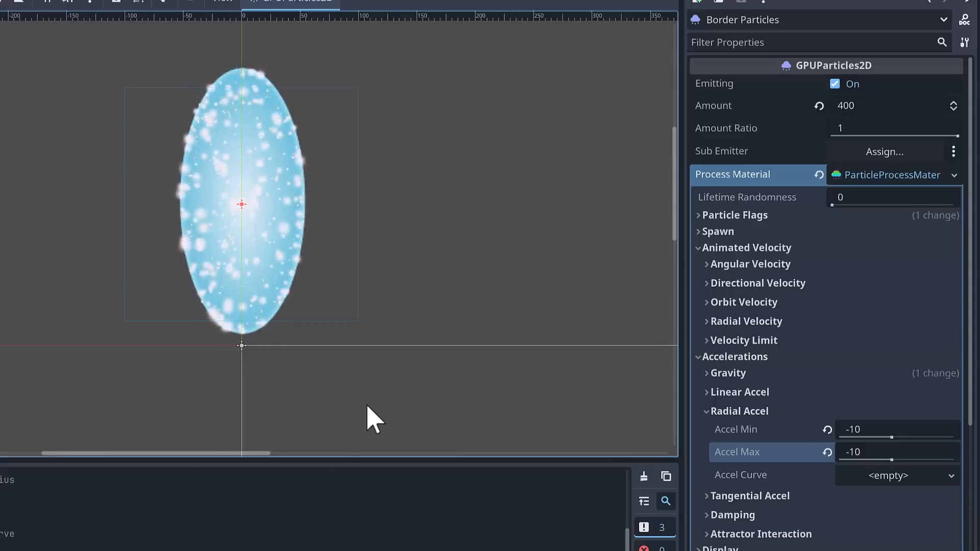
pyautogui.moveTo(372, 384); pyautogui.dragTo(370, 413, button='middle')
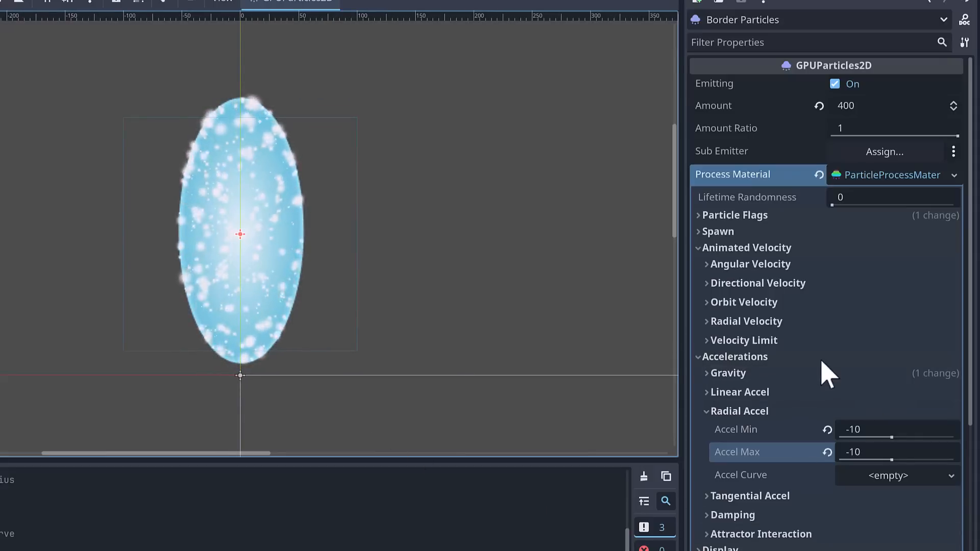
# Replace the Border Particles' scale curve with a straight line falling from 1 at the start to 0 at the end.
pyautogui.click(699, 247)
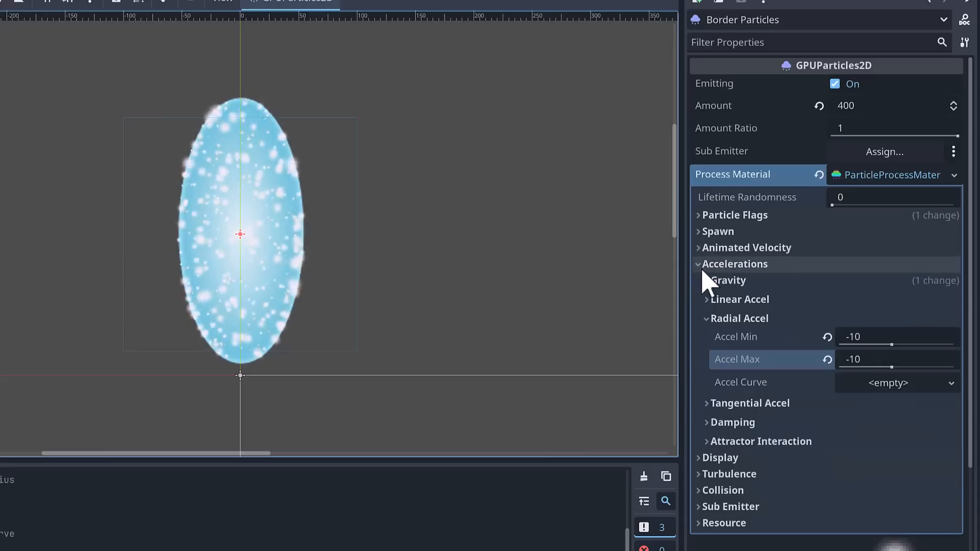
pyautogui.click(701, 264)
pyautogui.click(701, 280)
pyautogui.click(711, 299)
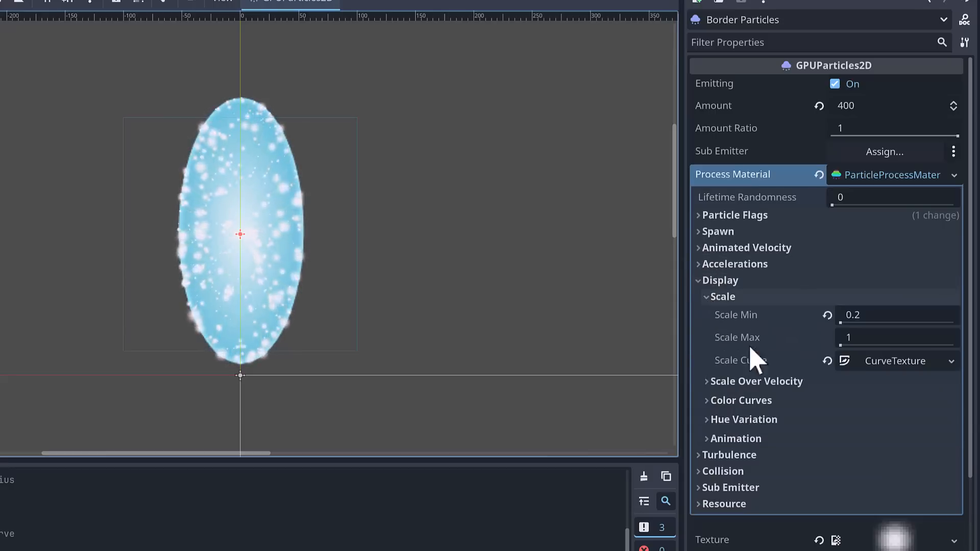
pyautogui.click(878, 360)
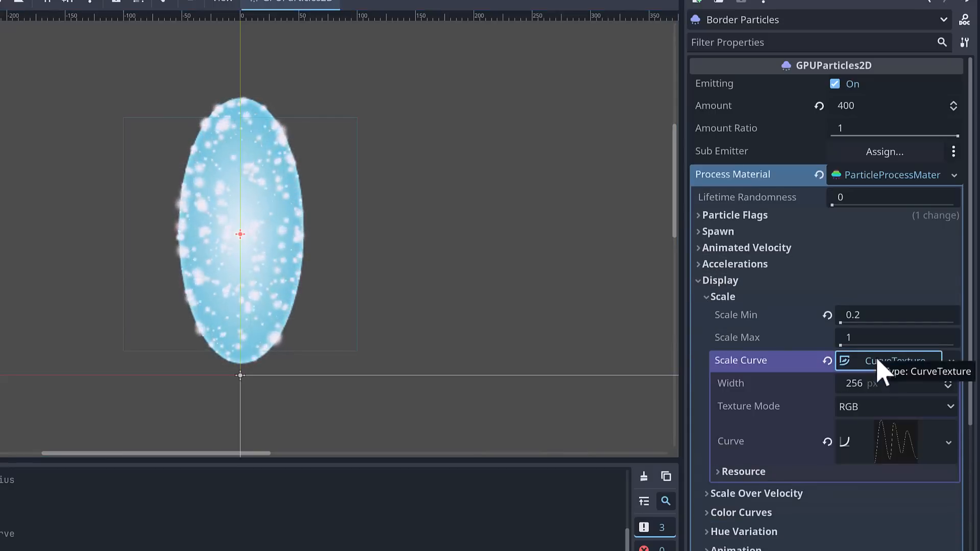
pyautogui.click(912, 458)
pyautogui.scroll(-5, 784, 416)
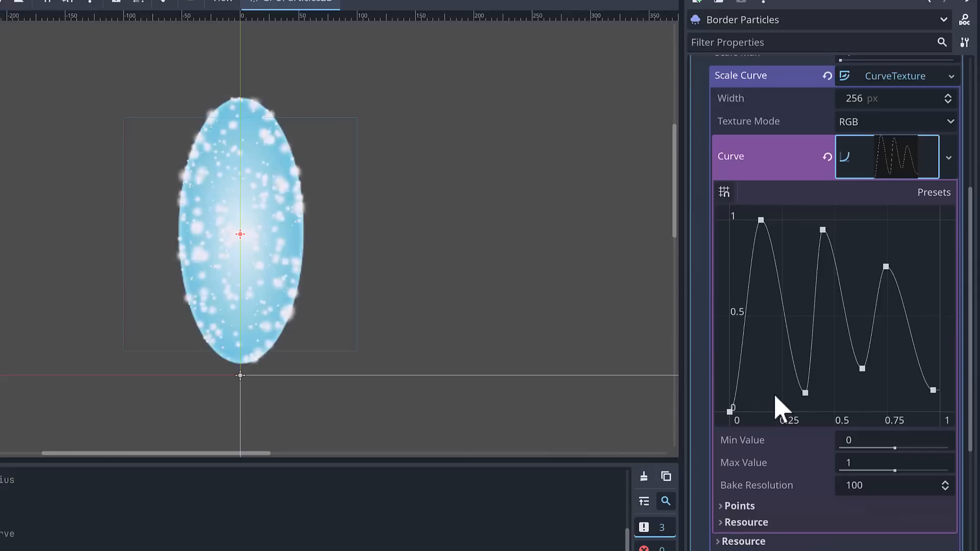
pyautogui.click(934, 193)
pyautogui.click(919, 233)
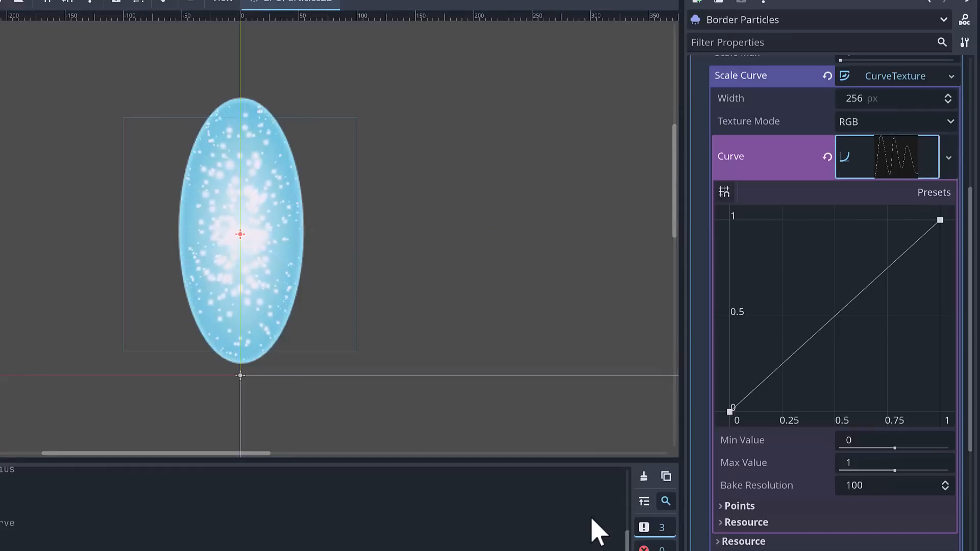
pyautogui.moveTo(730, 411); pyautogui.dragTo(702, 201)
pyautogui.moveTo(941, 223); pyautogui.dragTo(965, 449)
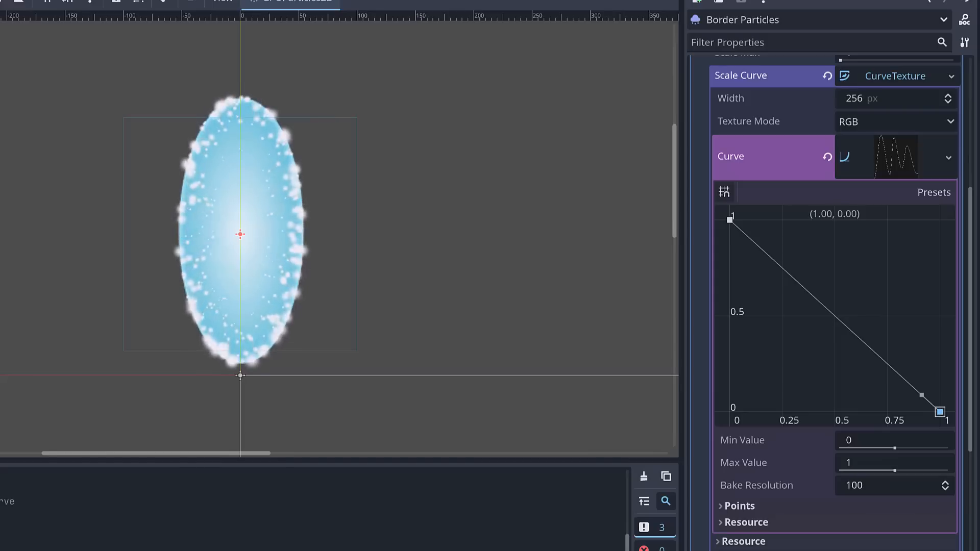
# Give the Border Particles' Alpha Curve a new CurveTexture containing a new Curve, and open that curve for editing.
pyautogui.scroll(-3, 837, 306)
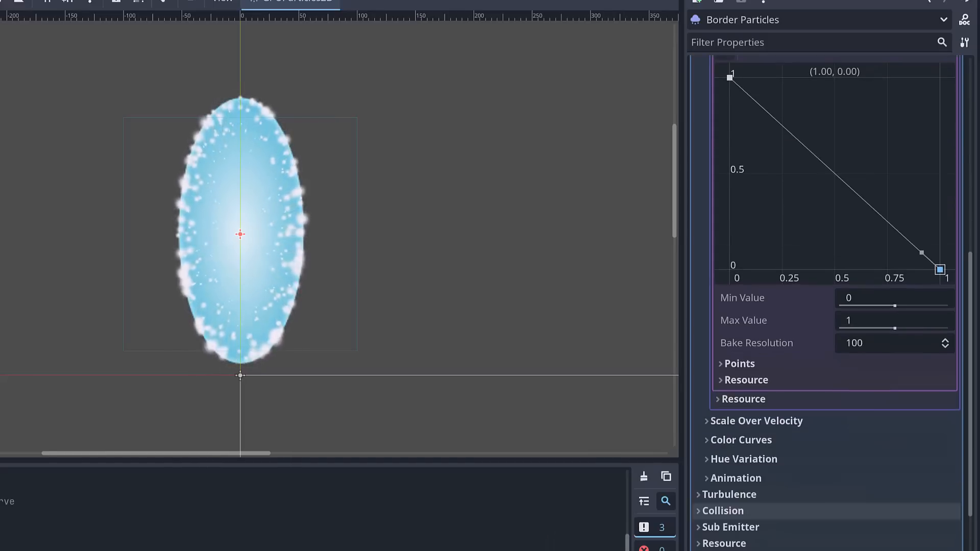
pyautogui.click(708, 440)
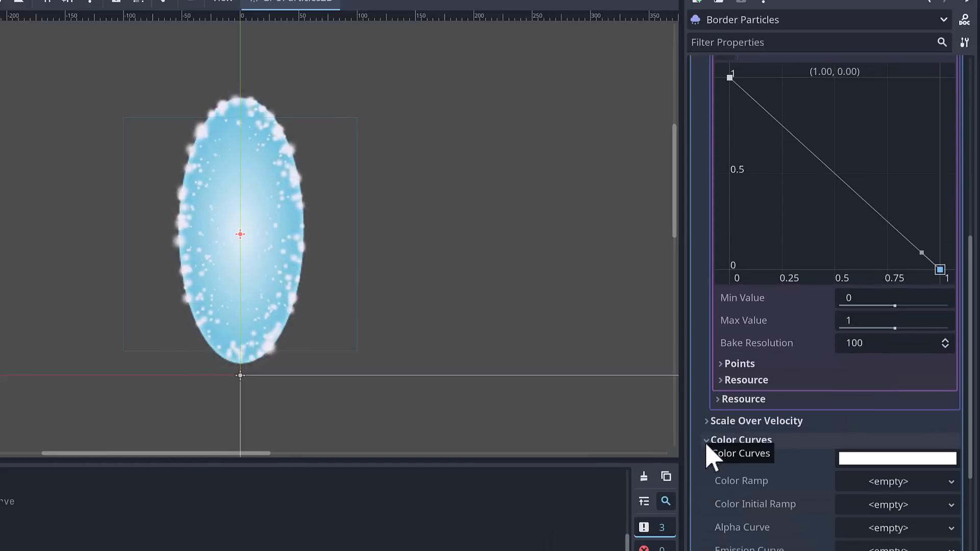
pyautogui.scroll(-3, 754, 482)
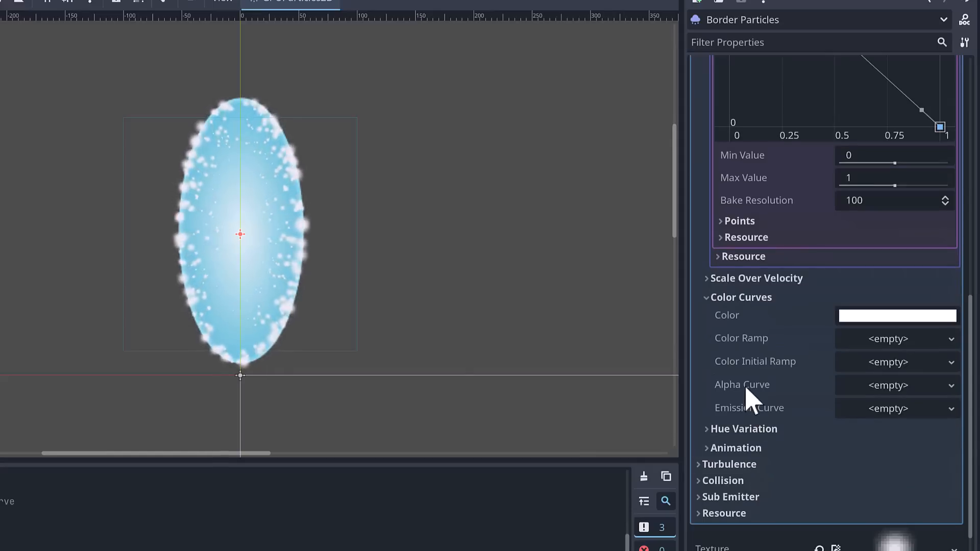
pyautogui.click(952, 387)
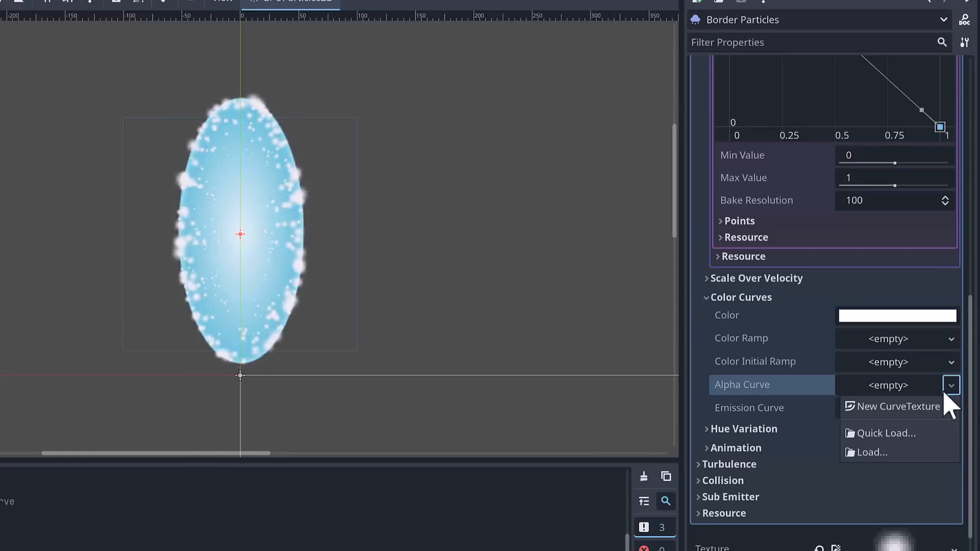
pyautogui.click(921, 412)
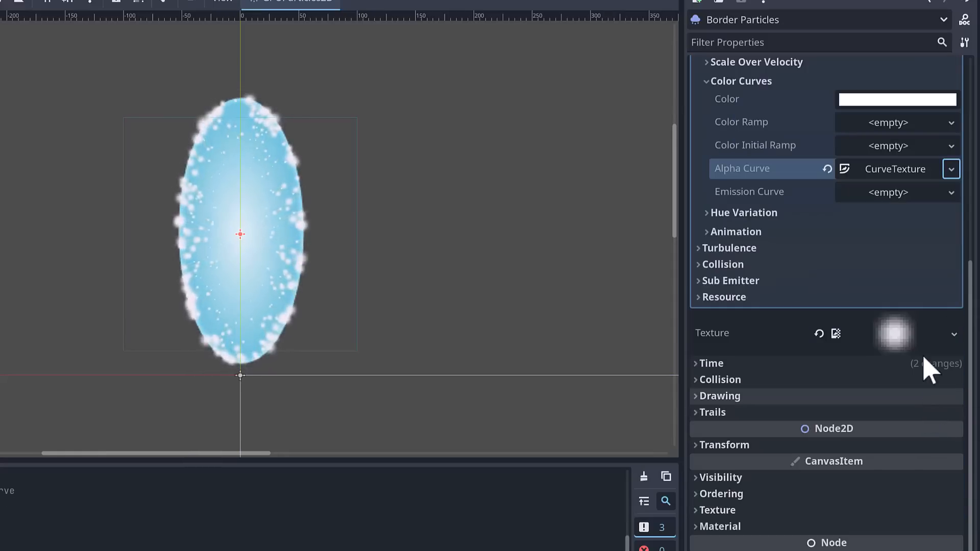
pyautogui.click(894, 174)
pyautogui.click(912, 254)
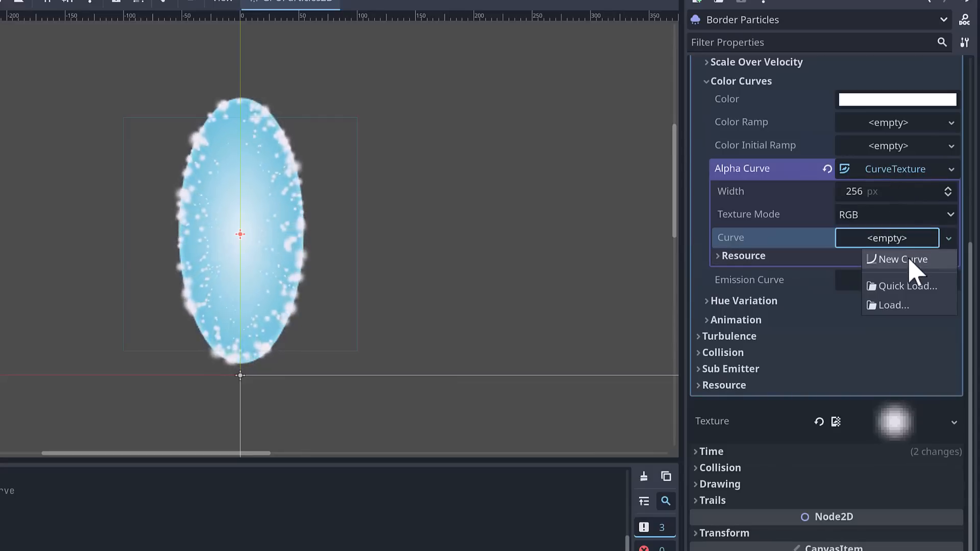
pyautogui.click(899, 259)
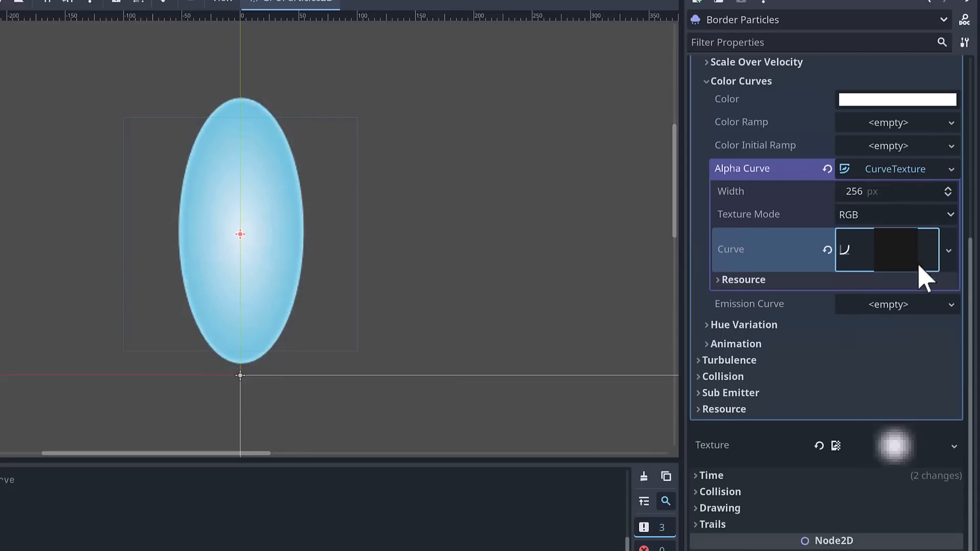
pyautogui.click(891, 258)
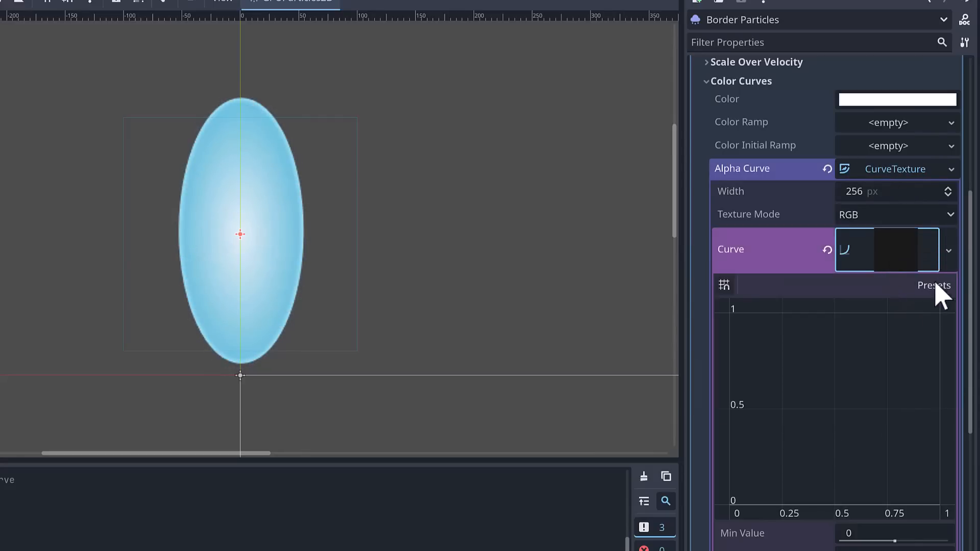
# Shape the alpha curve to start at 0 and rise to 1 at about 0.25 of the lifetime.
pyautogui.moveTo(731, 323)
pyautogui.mouseDown()
pyautogui.moveTo(731, 312)
pyautogui.moveTo(730, 340)
pyautogui.mouseUp()
pyautogui.moveTo(720, 376); pyautogui.dragTo(681, 523)
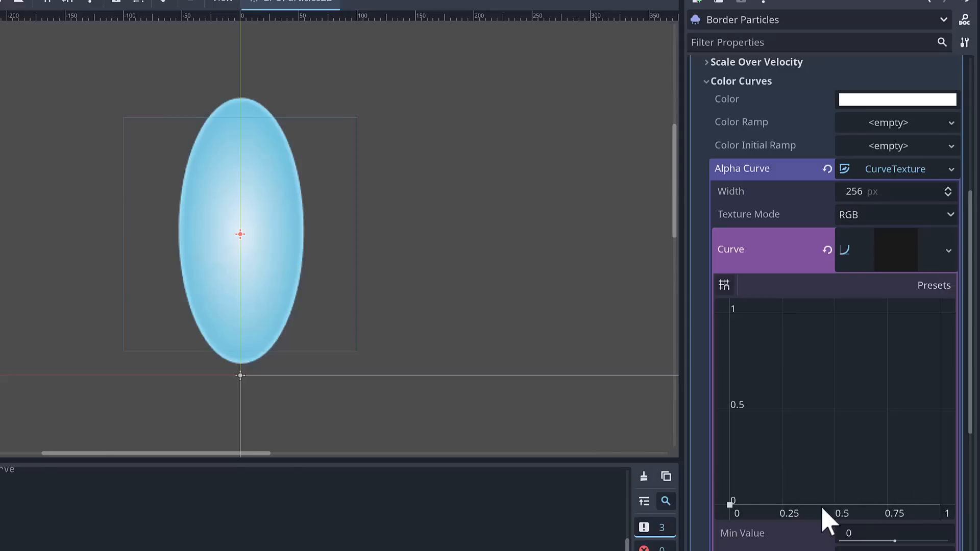
pyautogui.moveTo(815, 506); pyautogui.dragTo(788, 311)
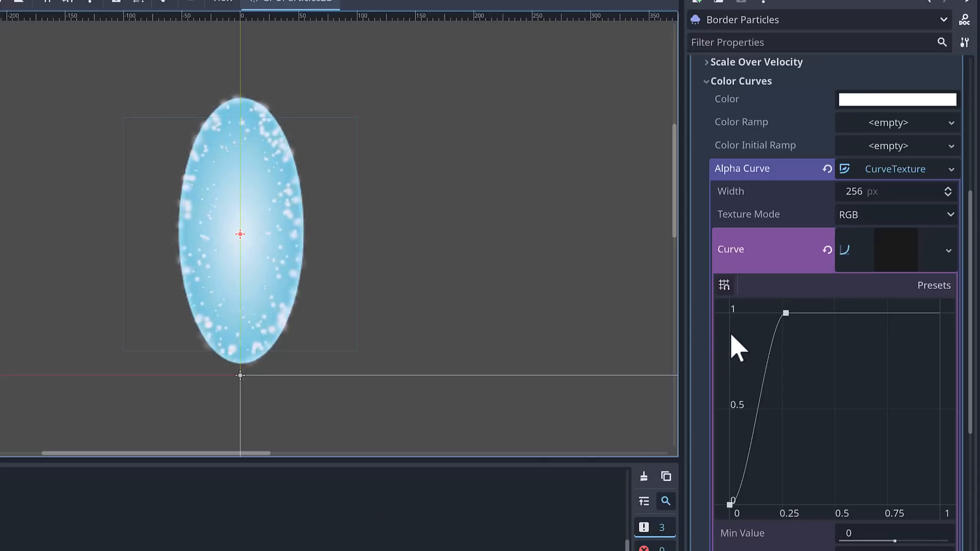
# Set the Border Particles' Amount to 1000.
pyautogui.scroll(5, 769, 229)
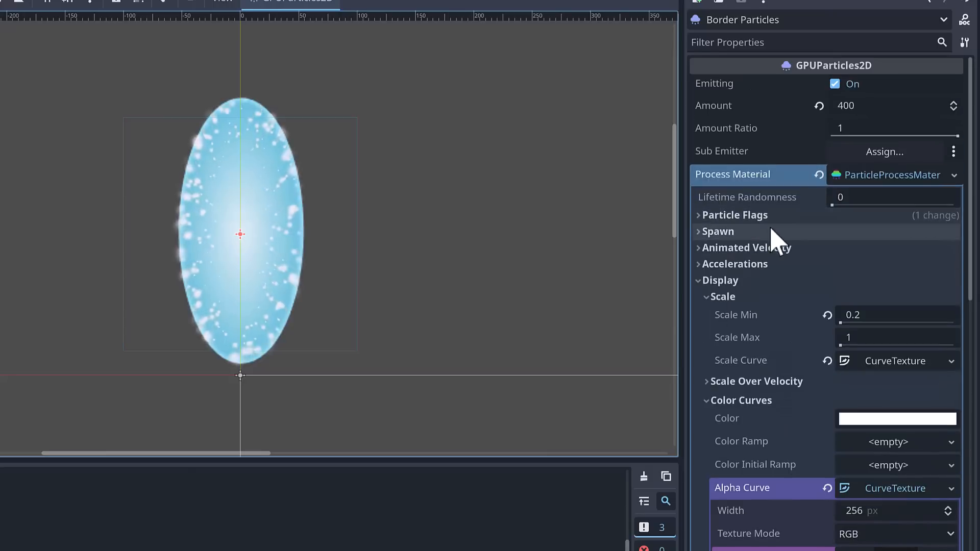
pyautogui.click(859, 106)
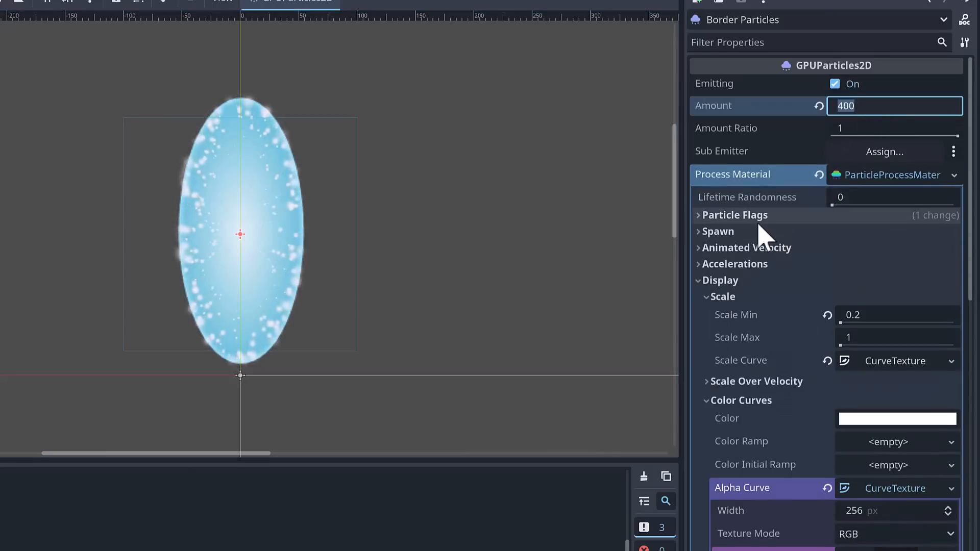
pyautogui.write('1000')
pyautogui.press('Return')
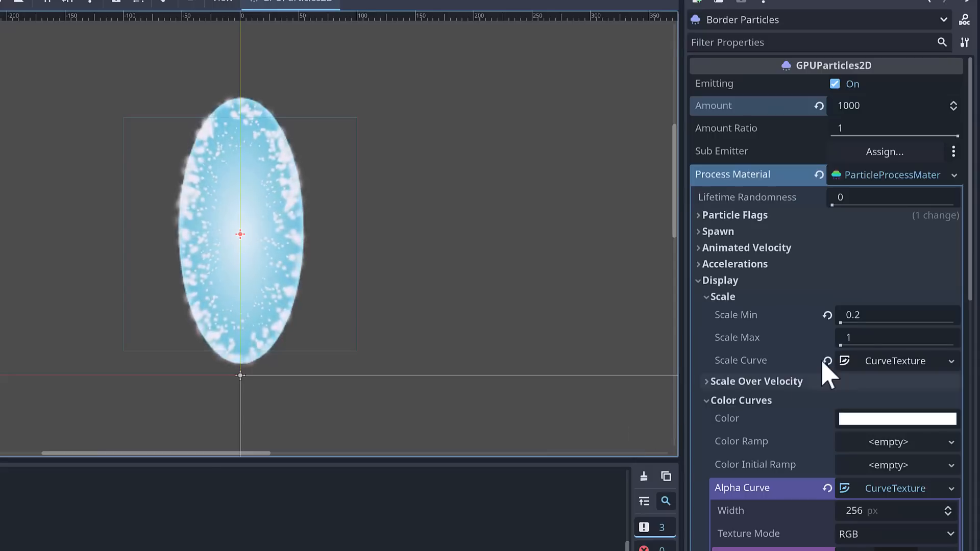
# Set the Border Particles' Scale Min to 1 and Scale Max to 2.
pyautogui.click(864, 329)
pyautogui.write('1')
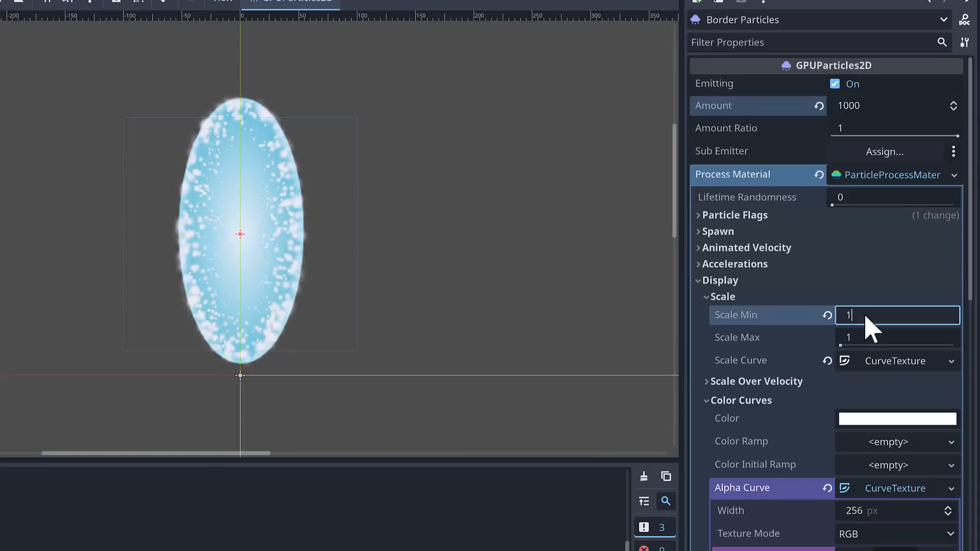
pyautogui.press('Tab')
pyautogui.press('Return')
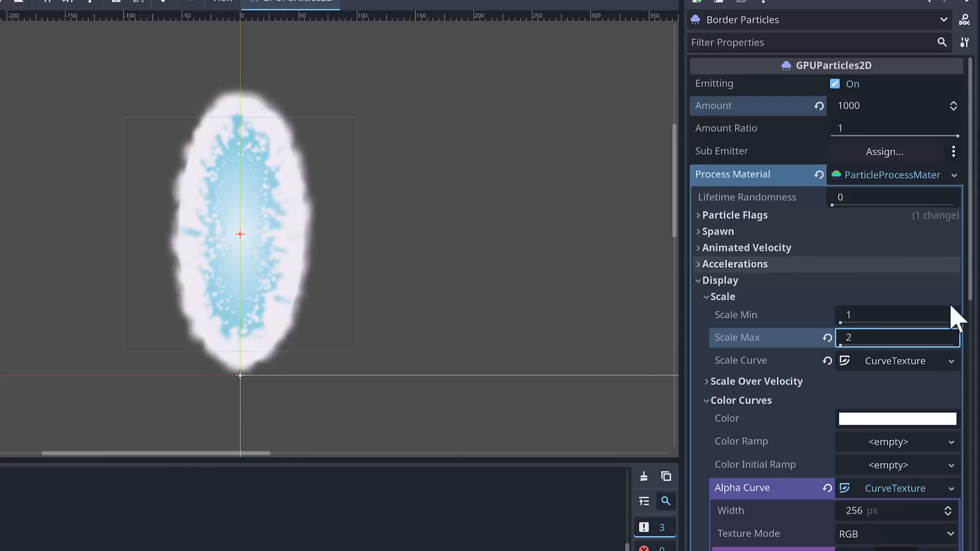
# Move the scale curve's end point to about (0.75, 0.01) so the particles shrink away earlier.
pyautogui.click(901, 361)
pyautogui.click(895, 452)
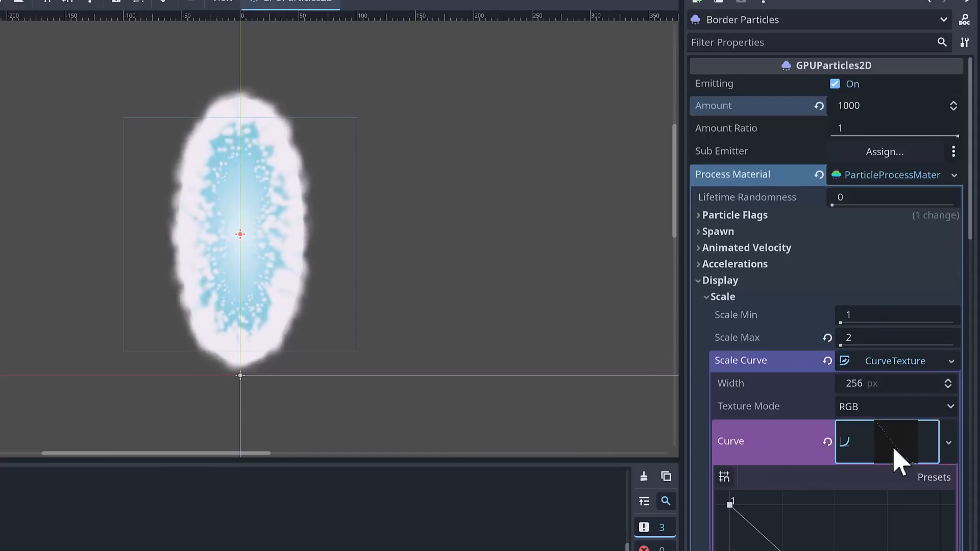
pyautogui.scroll(-5, 857, 470)
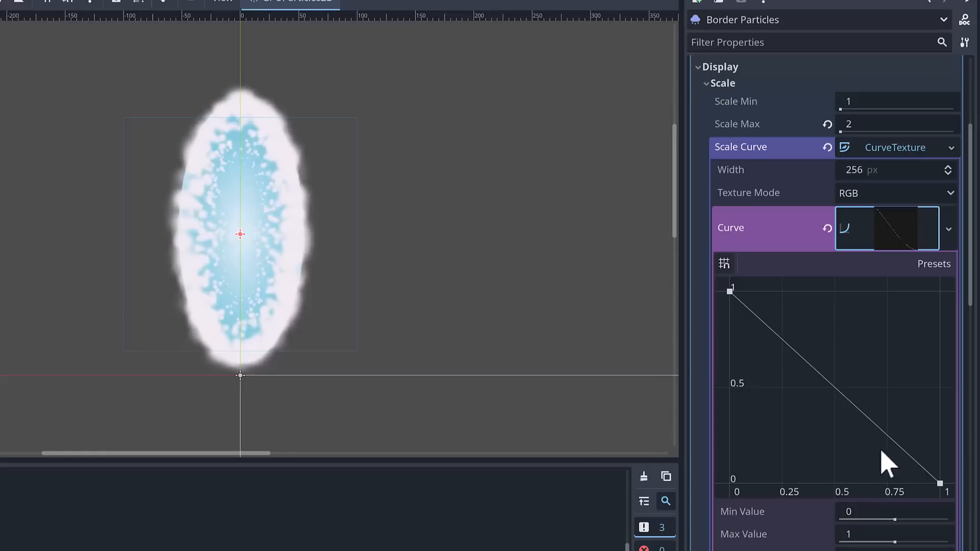
pyautogui.click(940, 483)
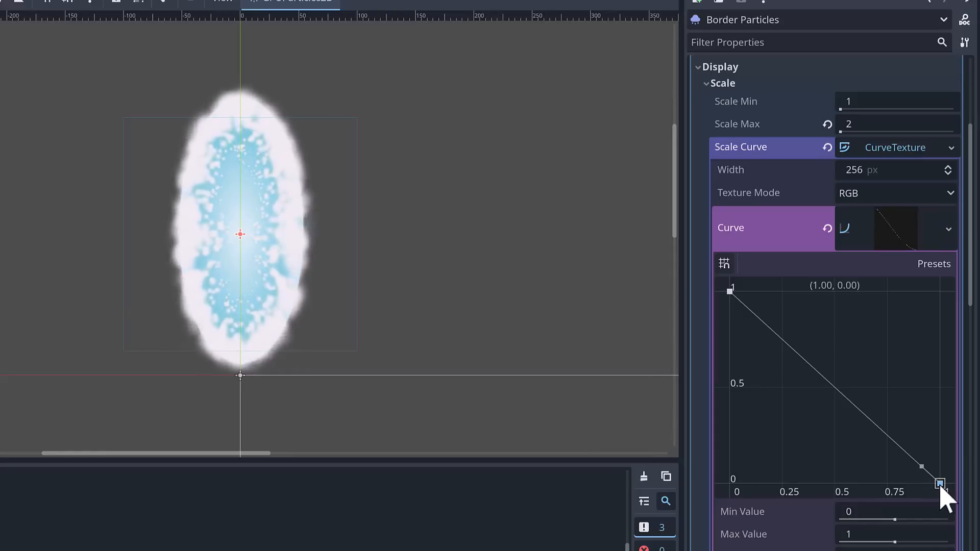
pyautogui.moveTo(940, 484); pyautogui.dragTo(889, 482)
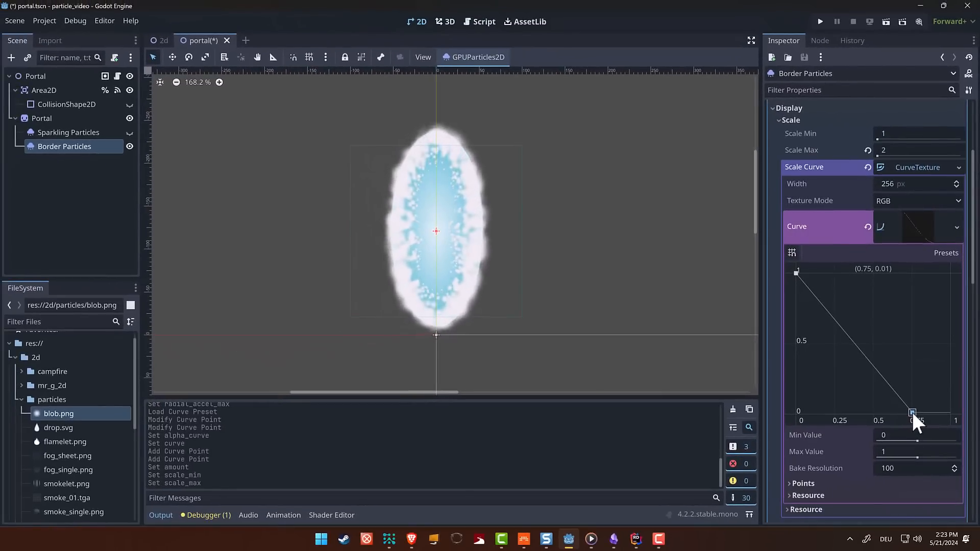
# Set Clip Children to Clip + Draw on the Portal sprite.
pyautogui.click(35, 119)
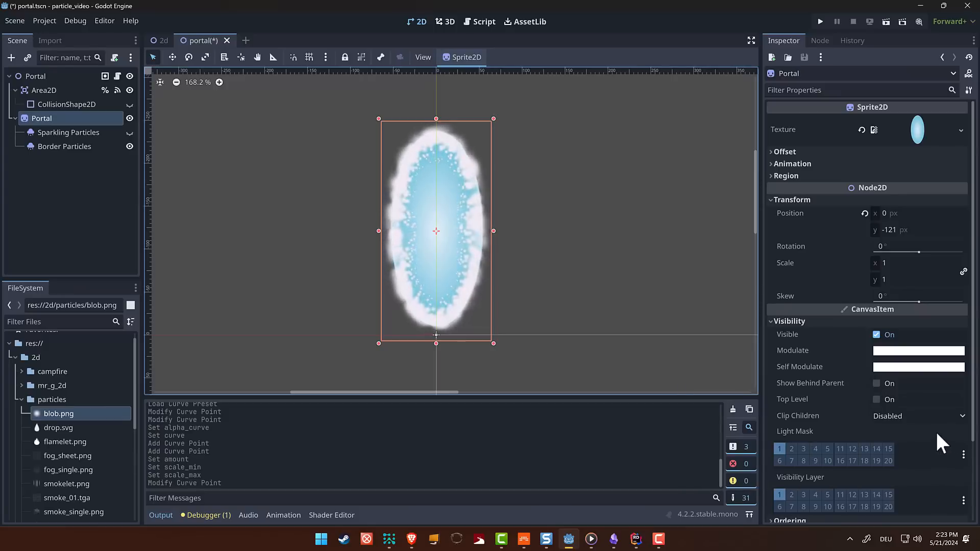
pyautogui.click(926, 413)
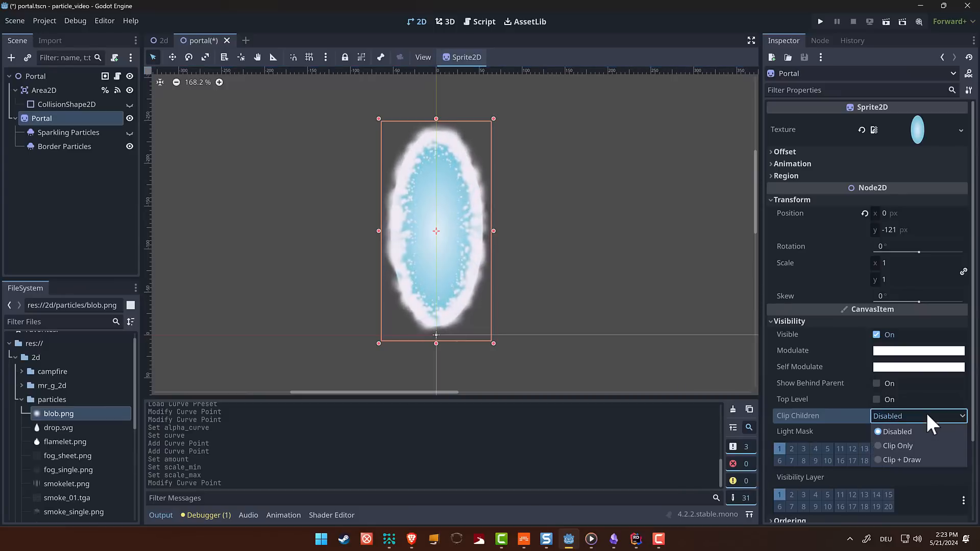
pyautogui.click(910, 459)
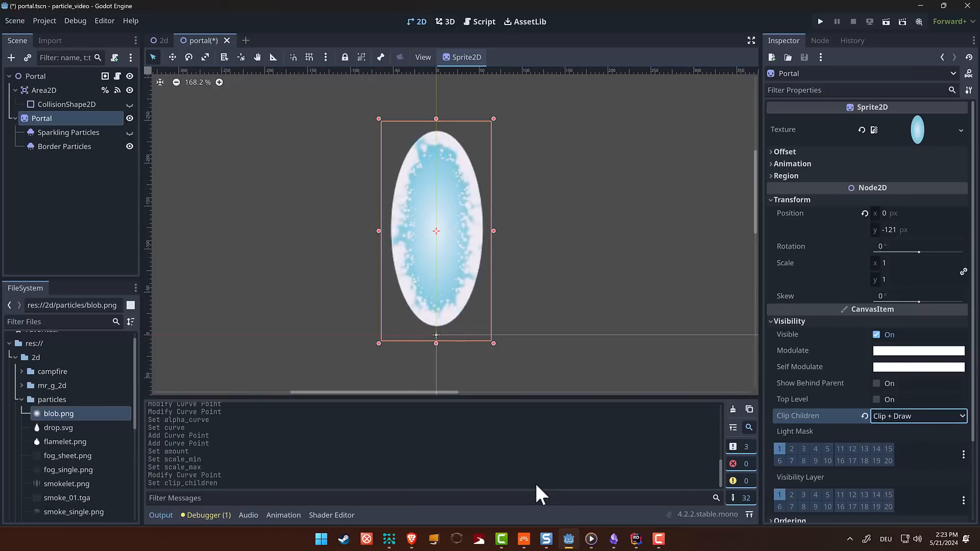
# Make Sparkling Particles visible, reparent the node directly under the root Portal node, and save the scene.
pyautogui.click(130, 132)
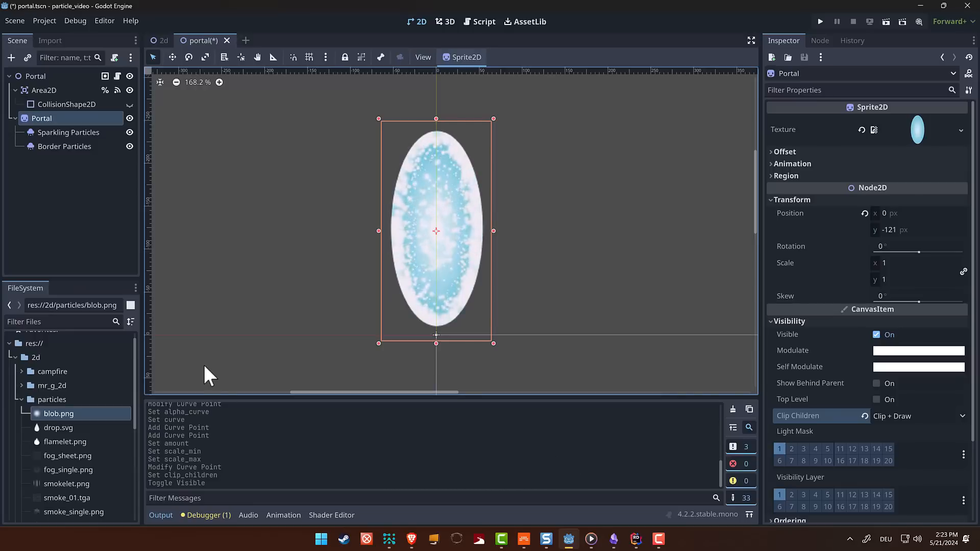
pyautogui.moveTo(53, 131); pyautogui.dragTo(34, 80)
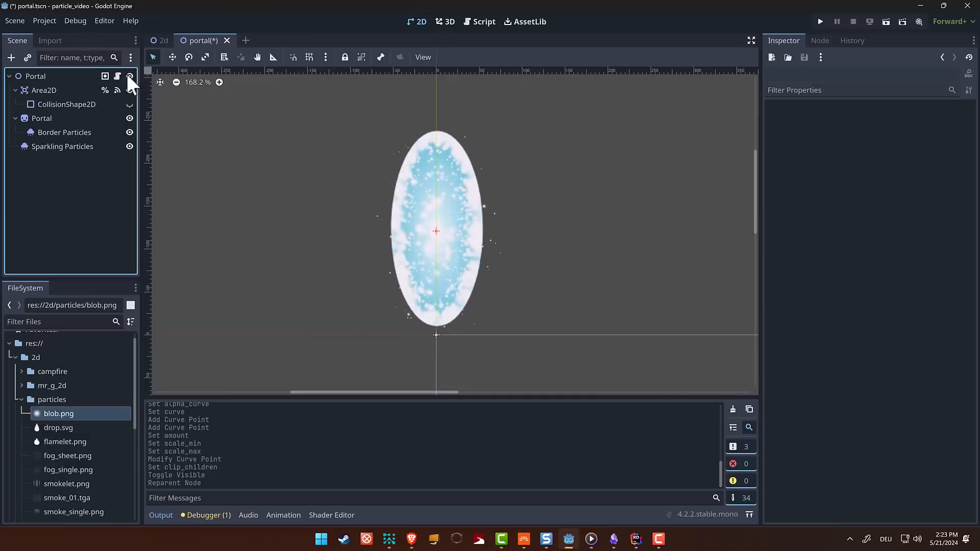
pyautogui.hotkey('ctrl', 's')
# Add a GPUParticles2D node under Node2D in the 2d scene and name it Rain.
pyautogui.click(160, 40)
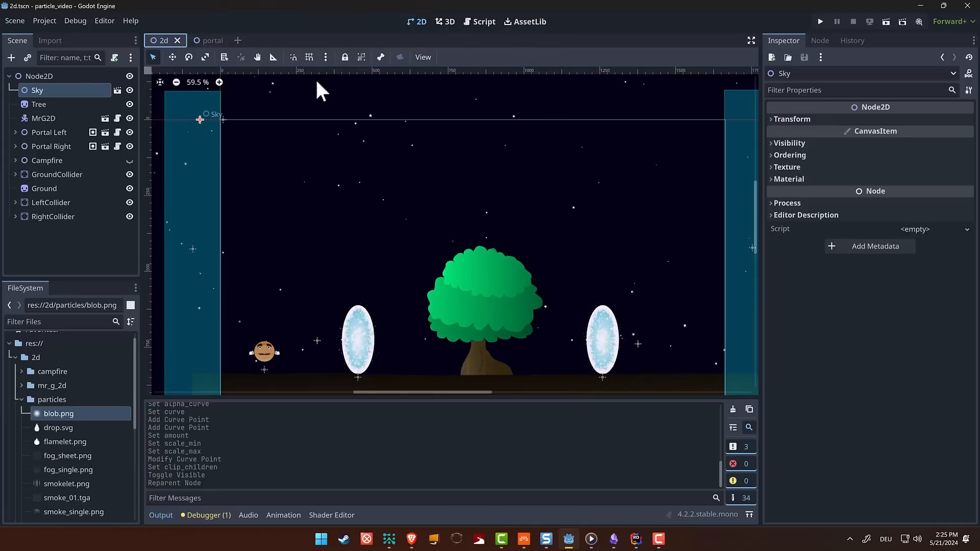
pyautogui.click(50, 76)
pyautogui.hotkey('ctrl', 'a')
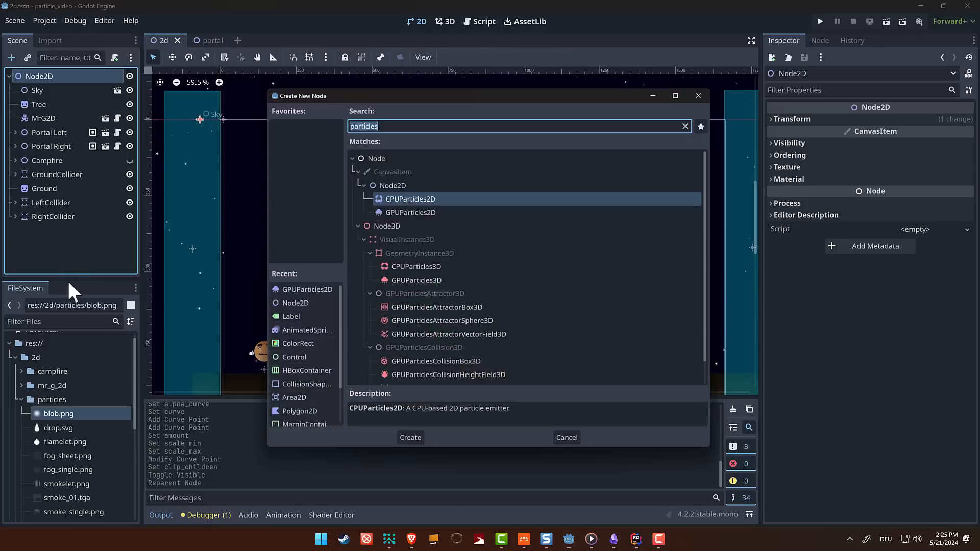
pyautogui.click(405, 210)
pyautogui.click(412, 444)
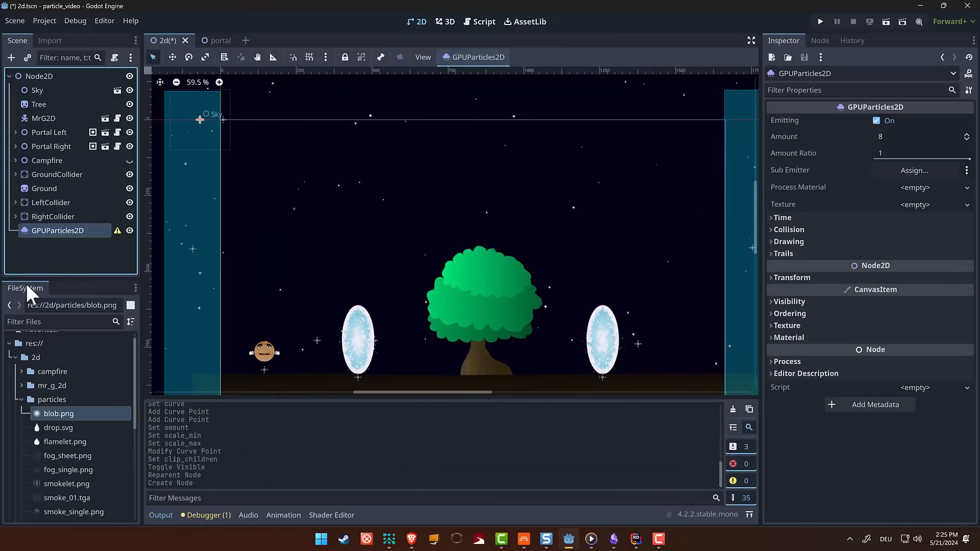
pyautogui.doubleClick(70, 230)
pyautogui.write('Rain')
pyautogui.press('Return')
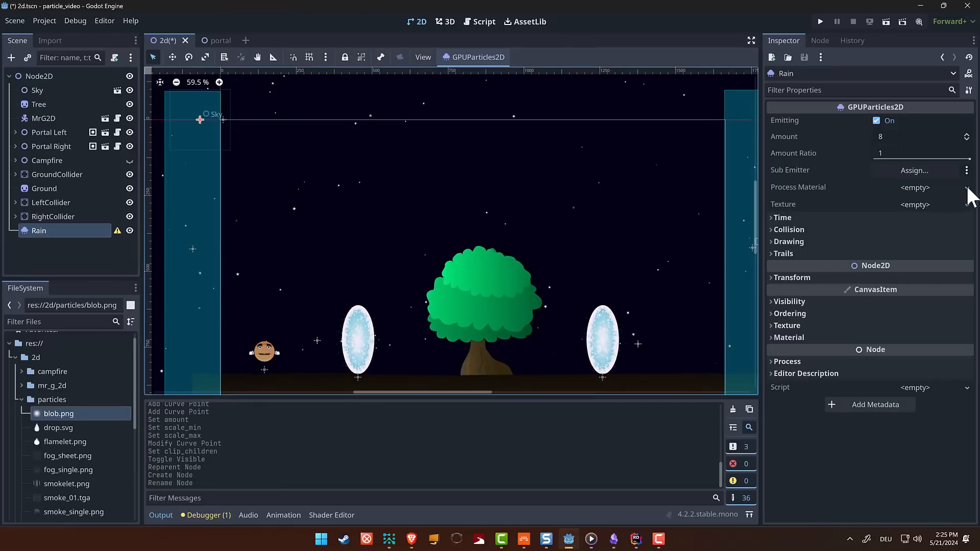
# Assign a new ParticleProcessMaterial to Rain and use drop.svg as its texture.
pyautogui.click(967, 188)
pyautogui.click(871, 216)
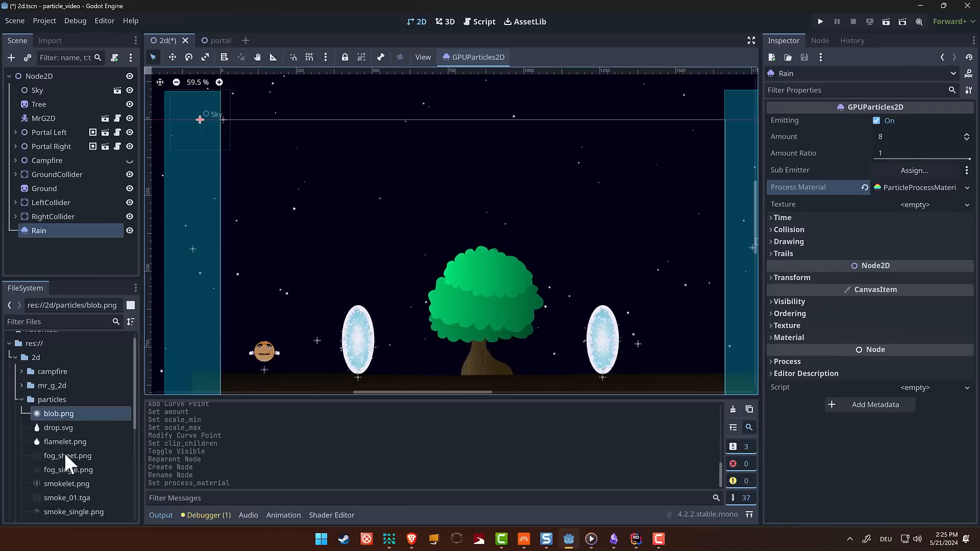
pyautogui.moveTo(43, 430); pyautogui.dragTo(918, 204)
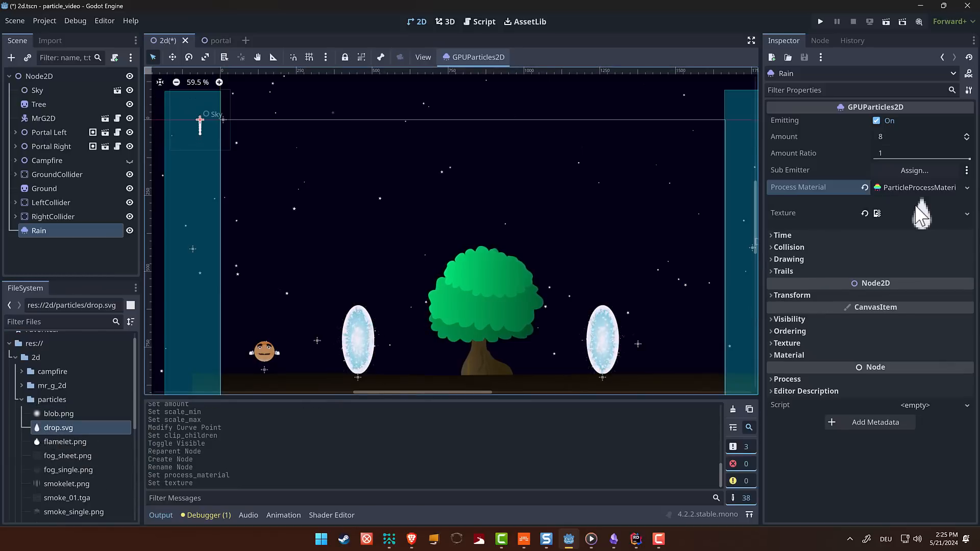
# Move the Rain node above the middle of the level, to about (902, -104).
pyautogui.moveTo(301, 175); pyautogui.dragTo(304, 228, button='middle')
pyautogui.press('w')
pyautogui.moveTo(205, 197); pyautogui.dragTo(486, 159)
pyautogui.moveTo(504, 149); pyautogui.dragTo(491, 149)
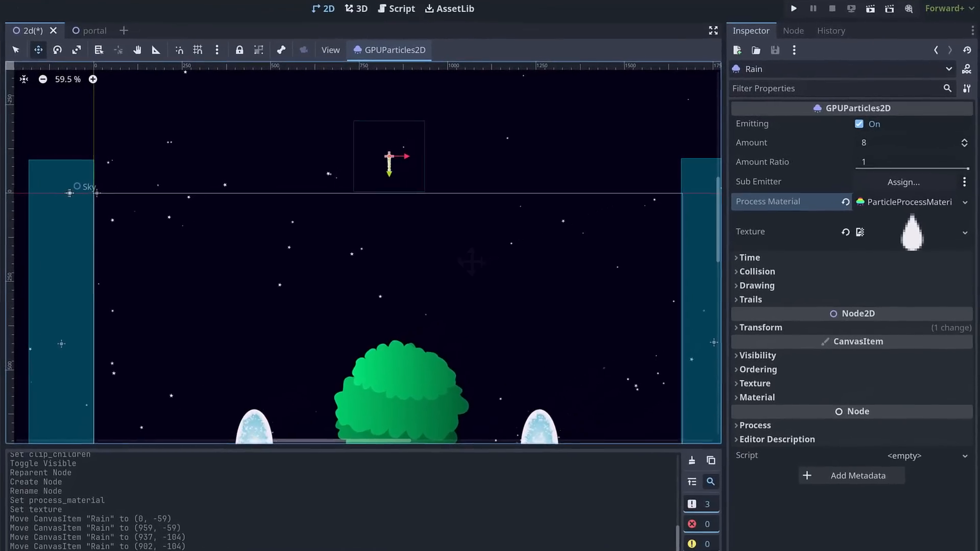
# Set the Emission Shape in Rain's process material to Box.
pyautogui.click(905, 203)
pyautogui.click(737, 250)
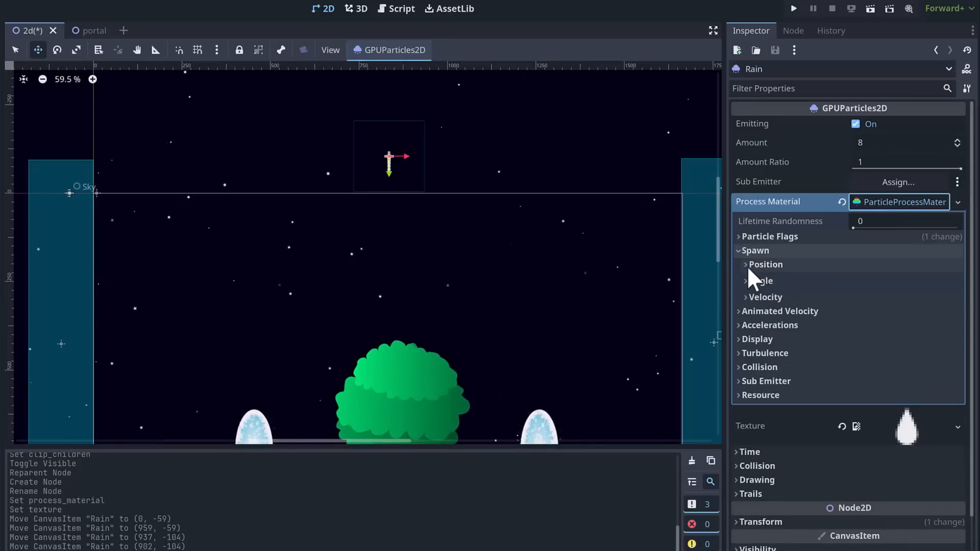
pyautogui.click(749, 265)
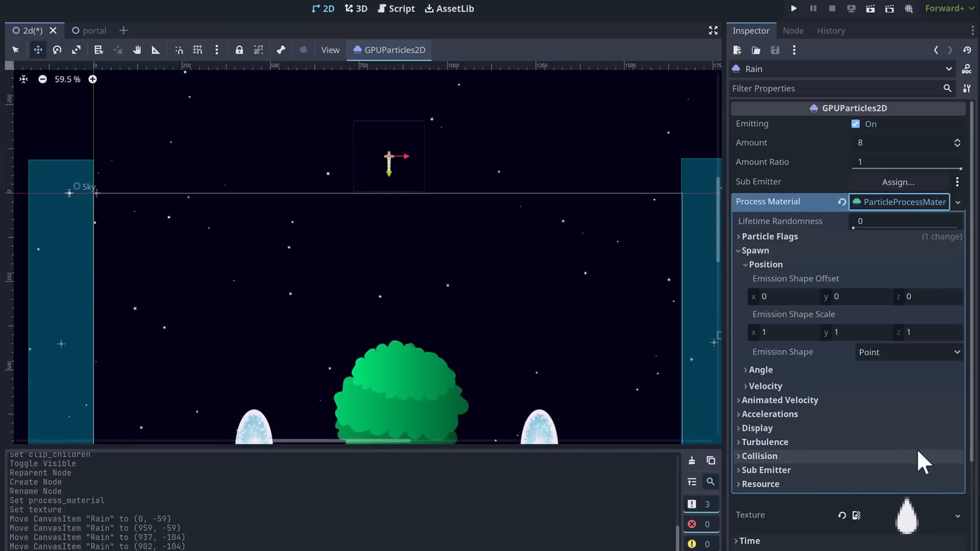
pyautogui.click(959, 353)
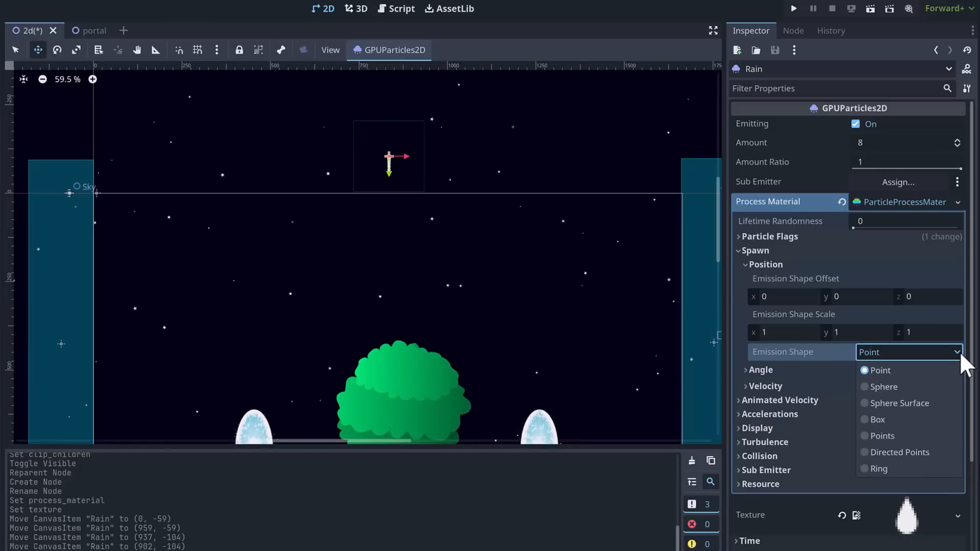
pyautogui.click(933, 418)
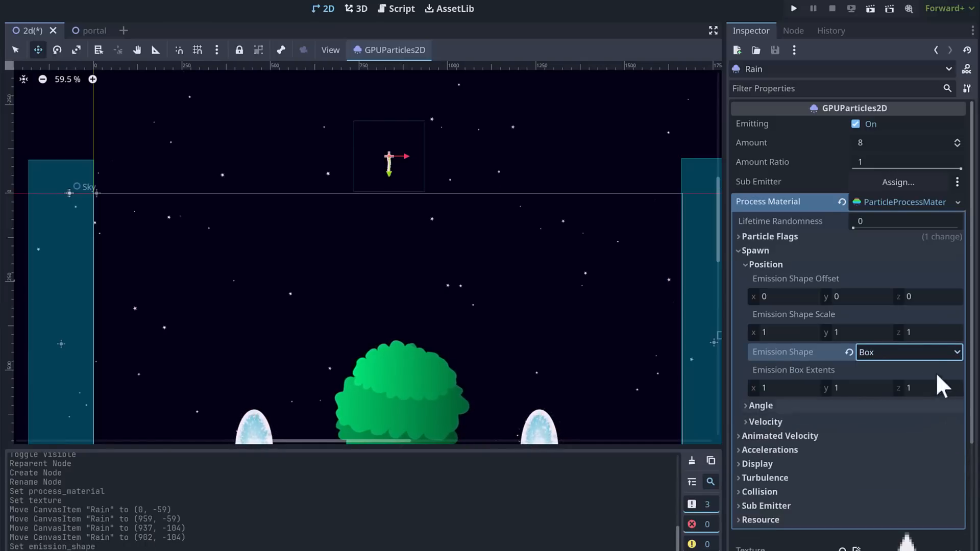
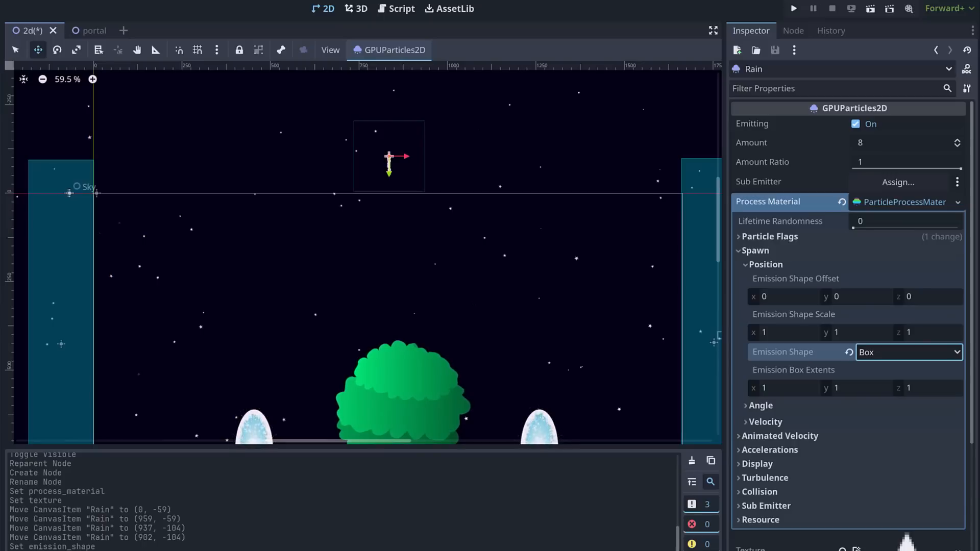
# Set the X value of Rain's Emission Box Extents to 900 and its particle Amount to 800.
pyautogui.click(798, 386)
pyautogui.write('900')
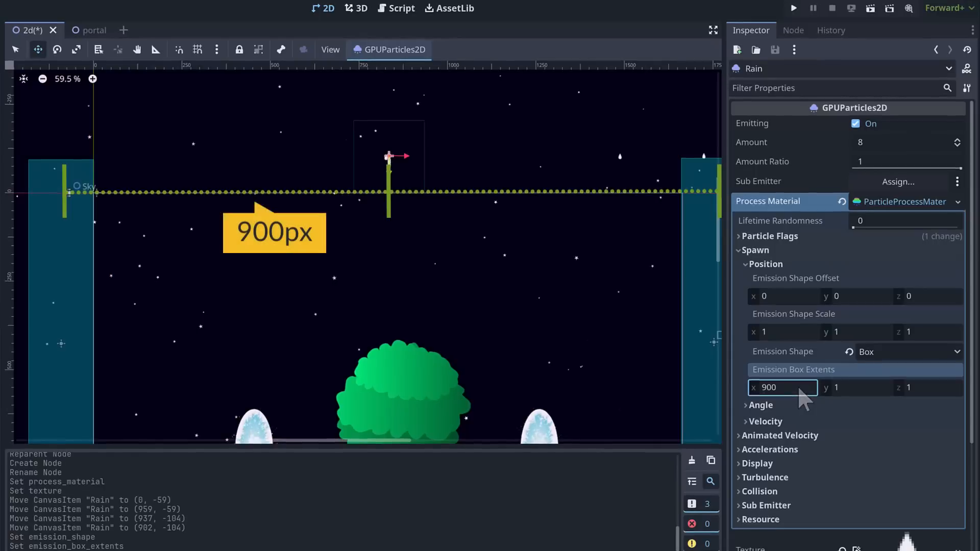
pyautogui.press('Return')
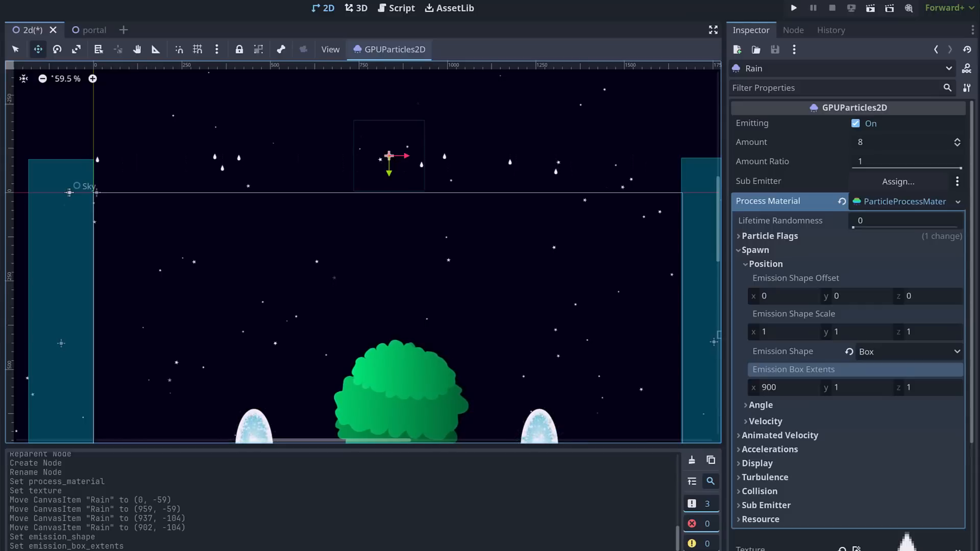
pyautogui.click(883, 143)
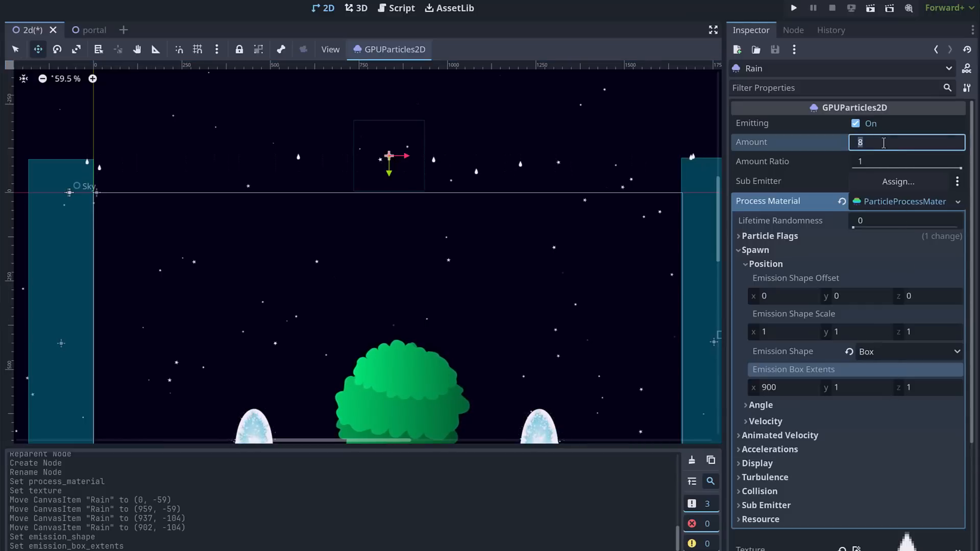
pyautogui.write('800')
pyautogui.press('Return')
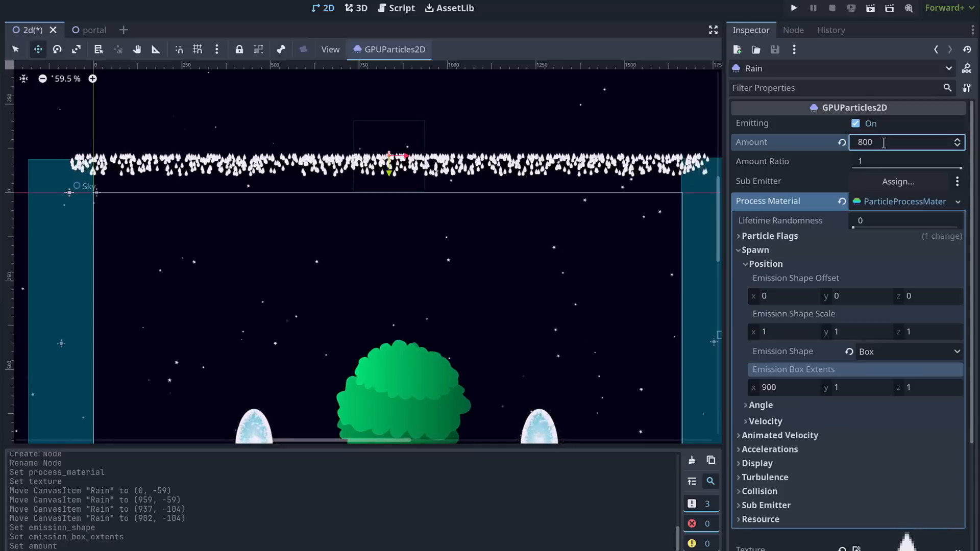
# Set the Lifetime of the Rain particles to 5 seconds.
pyautogui.scroll(-5, 952, 404)
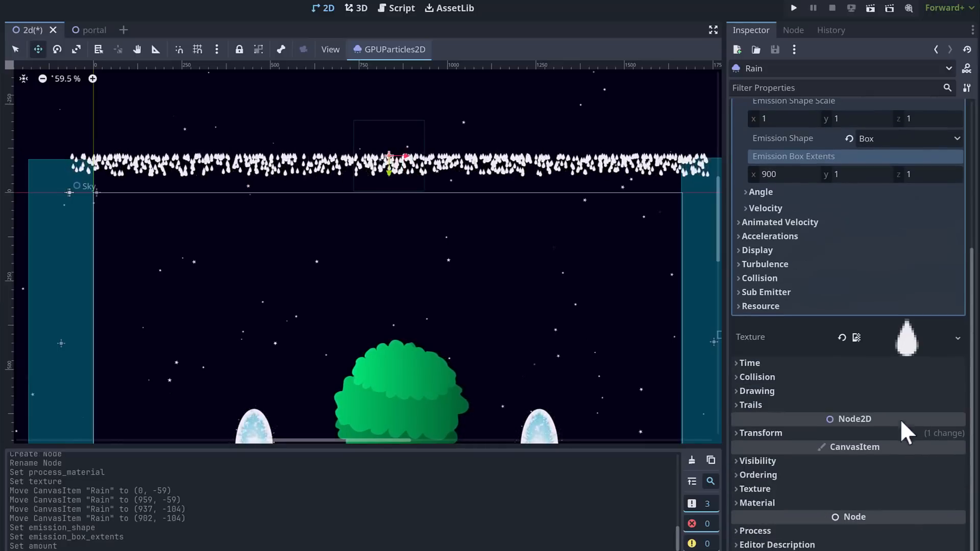
pyautogui.click(764, 363)
pyautogui.click(960, 379)
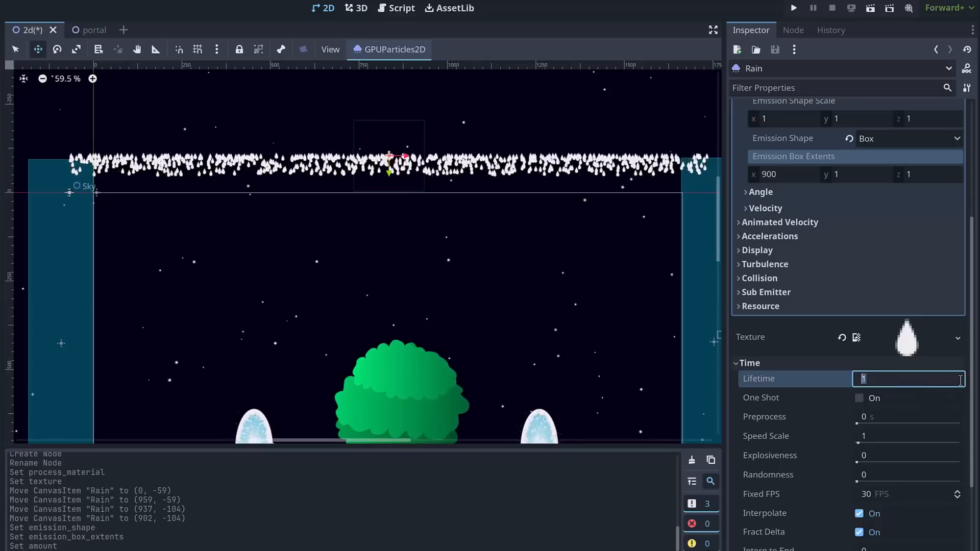
pyautogui.write('5')
pyautogui.press('Return')
pyautogui.scroll(-2, 544, 333)
pyautogui.moveTo(540, 326); pyautogui.dragTo(524, 274, button='middle')
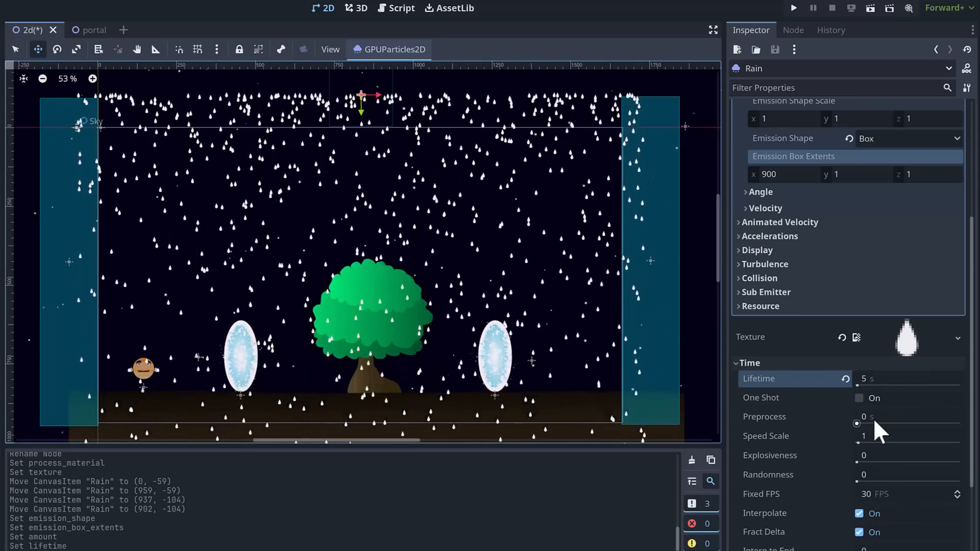
# Set Initial Velocity Min to 600 in the Velocity settings of Rain's process material.
pyautogui.scroll(3, 921, 258)
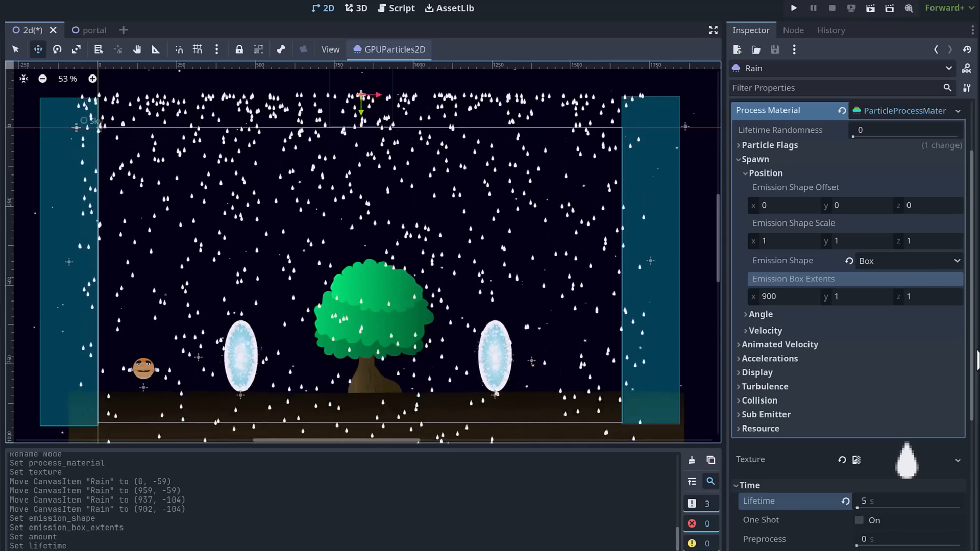
pyautogui.click(746, 331)
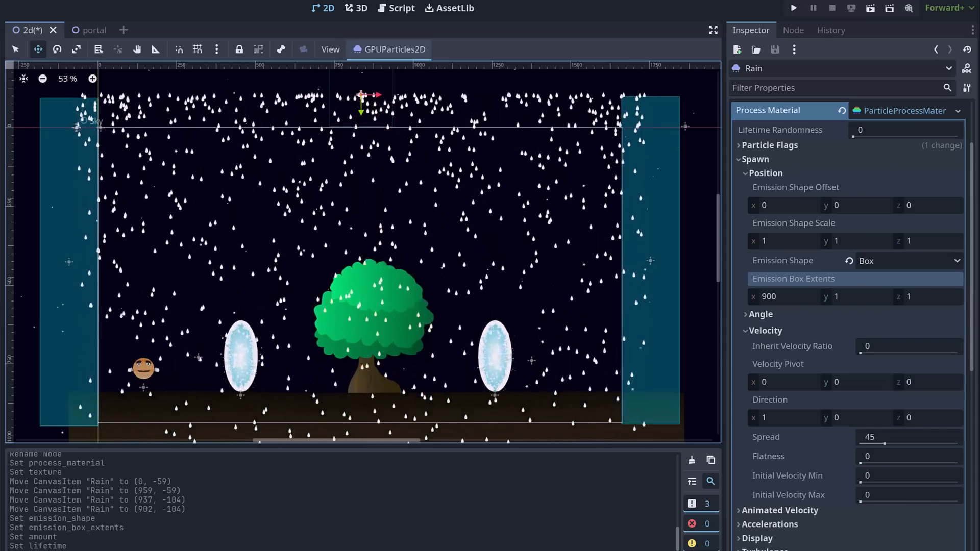
pyautogui.click(890, 476)
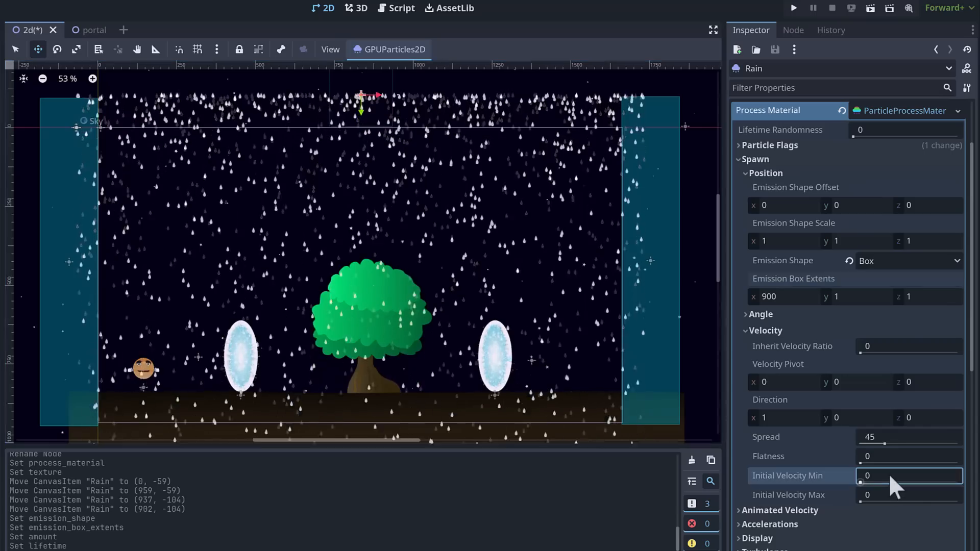
pyautogui.write('600')
pyautogui.press('Return')
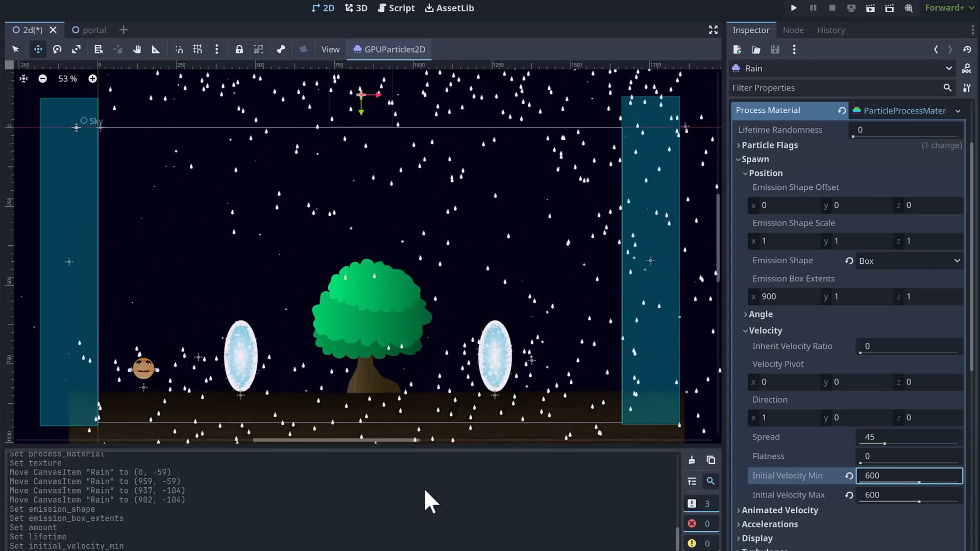
pyautogui.click(616, 434)
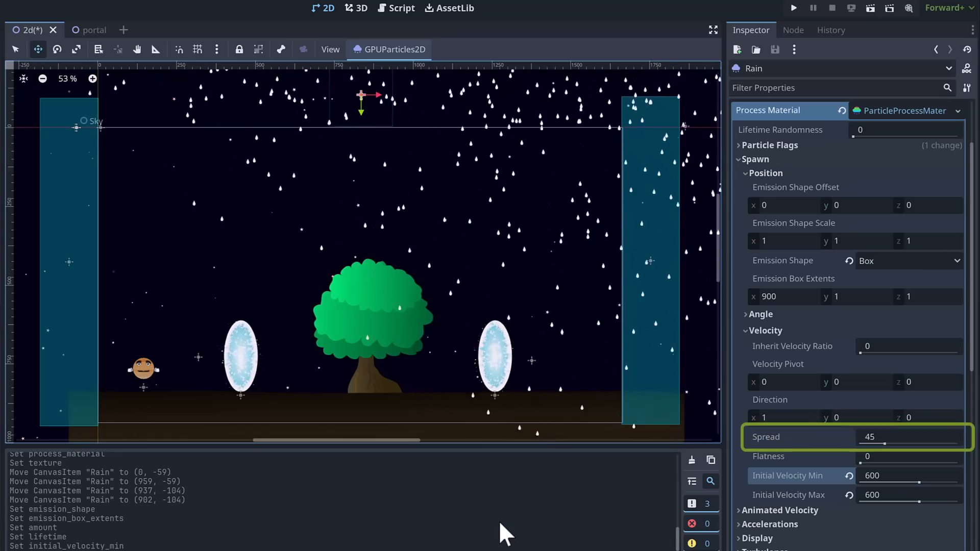
# Set the velocity Spread of the rain particles to 0.
pyautogui.scroll(-1, 467, 373)
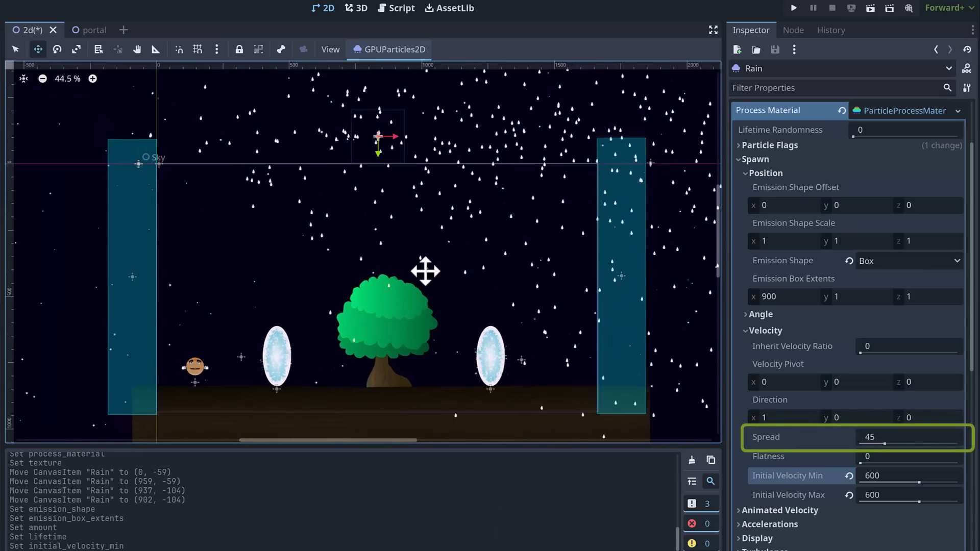
pyautogui.moveTo(420, 249); pyautogui.dragTo(350, 313, button='middle')
pyautogui.scroll(2, 350, 312)
pyautogui.scroll(-3, 349, 311)
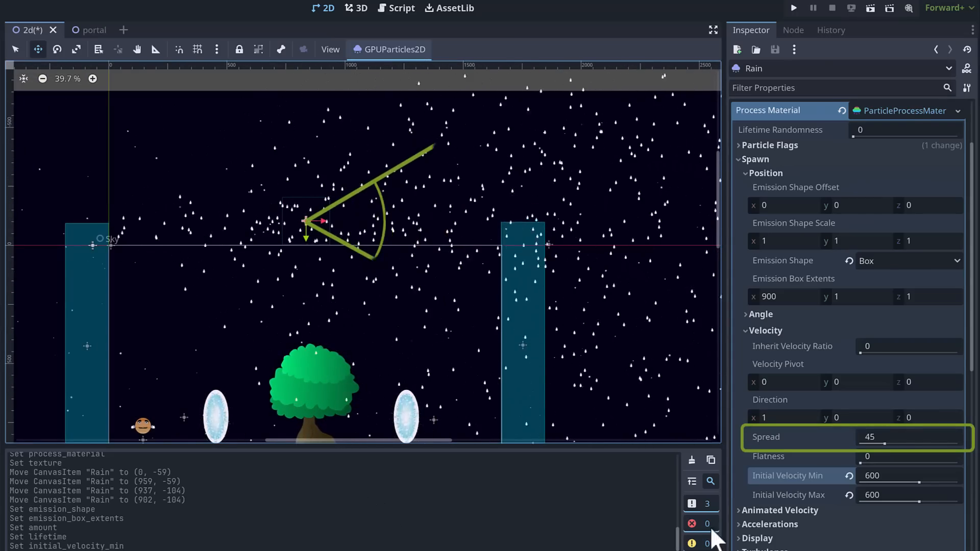
pyautogui.click(875, 433)
pyautogui.write('0')
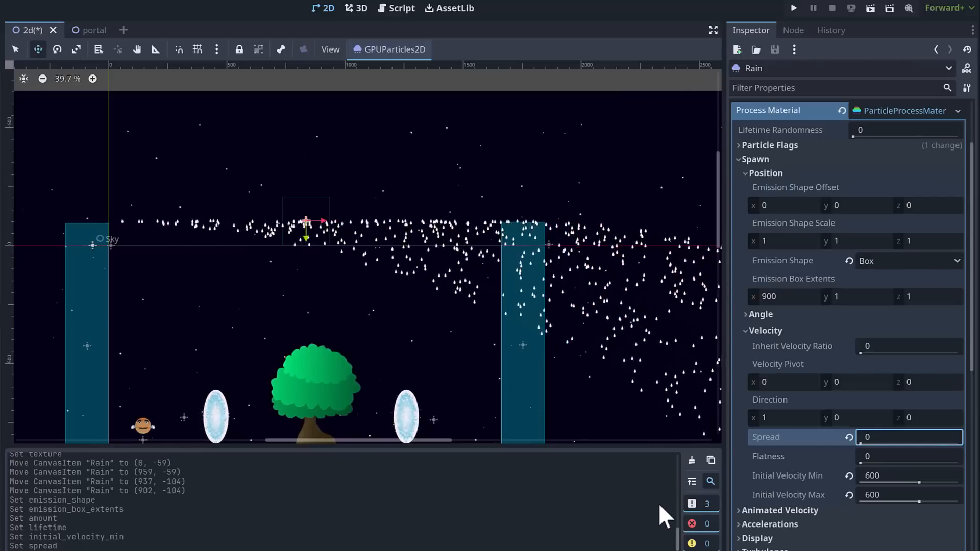
# Point the rain's velocity Direction straight down with X 0 and Y 1.
pyautogui.click(784, 418)
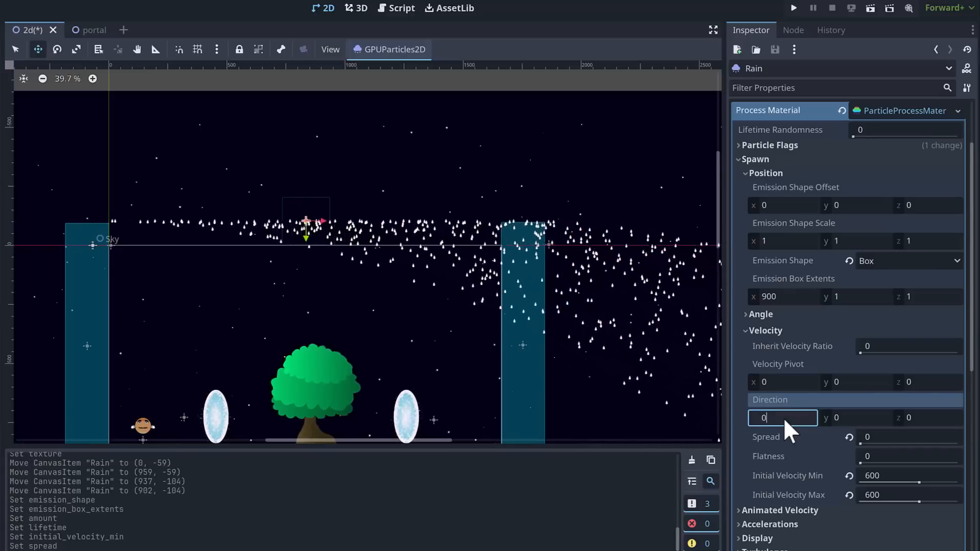
pyautogui.write('0')
pyautogui.press('Return')
pyautogui.click(855, 418)
pyautogui.write('1')
pyautogui.press('Return')
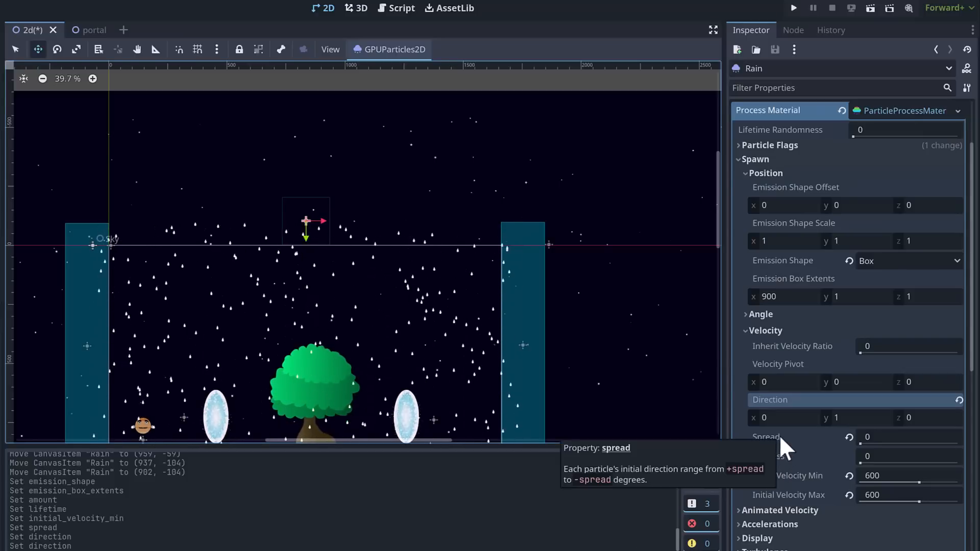
# Slant the rain slightly sideways by setting the X value of its velocity Direction to 0.1.
pyautogui.click(779, 419)
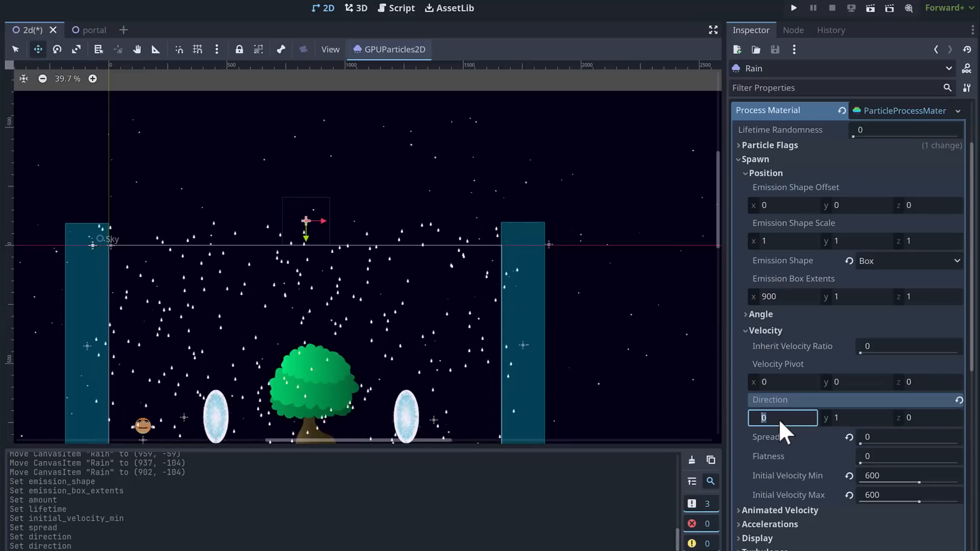
pyautogui.write('0.1')
pyautogui.press('Return')
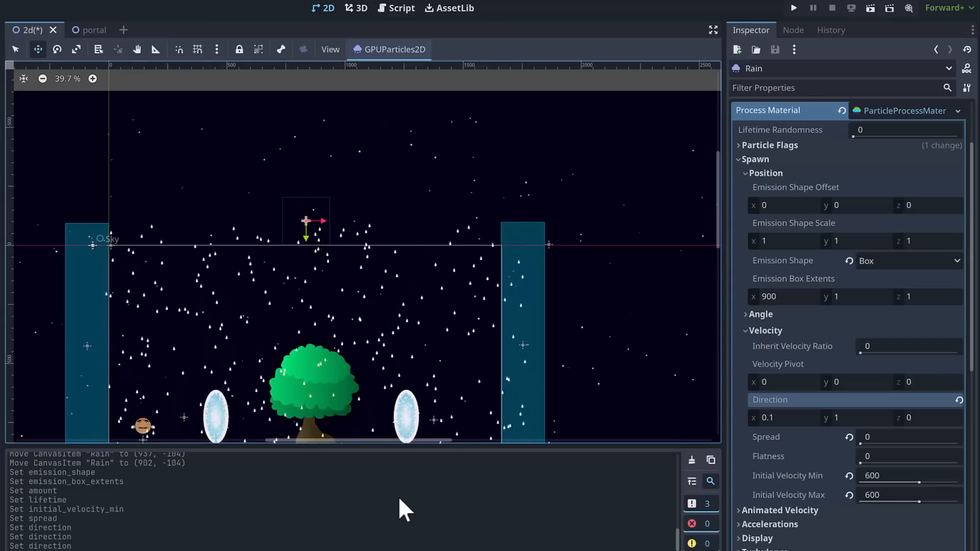
# Set the rain's Initial Velocity Max to 850 so the drops fall at varied speeds.
pyautogui.scroll(-3, 587, 345)
pyautogui.scroll(1, 545, 226)
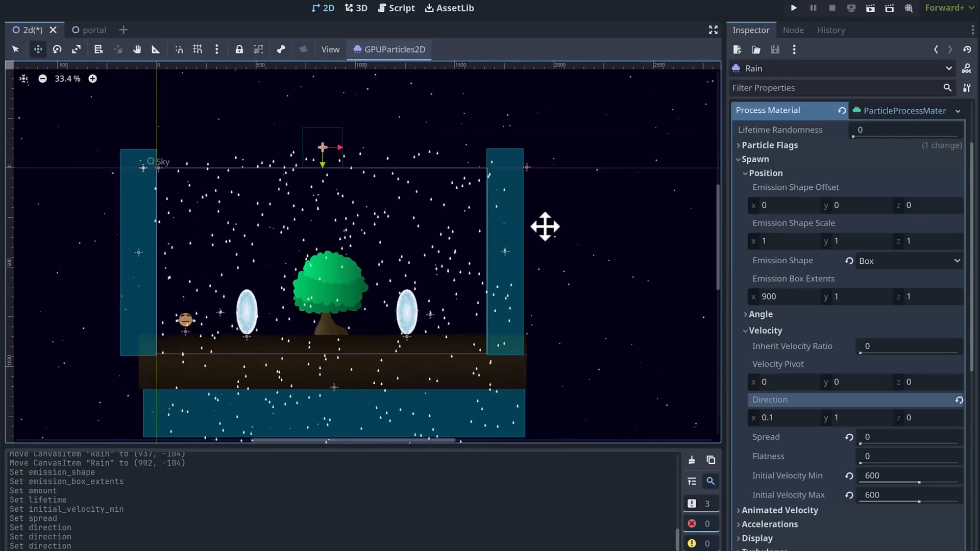
pyautogui.scroll(1, 545, 226)
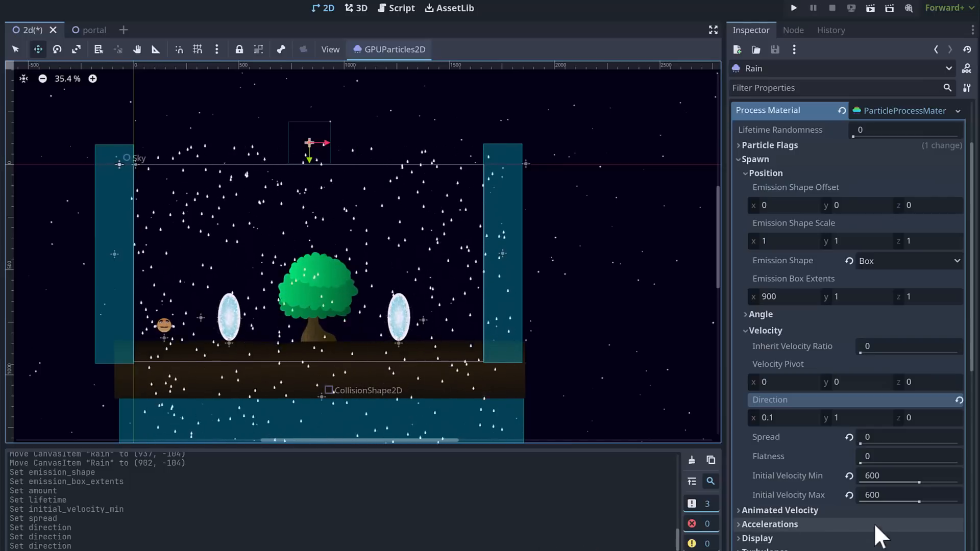
pyautogui.click(882, 495)
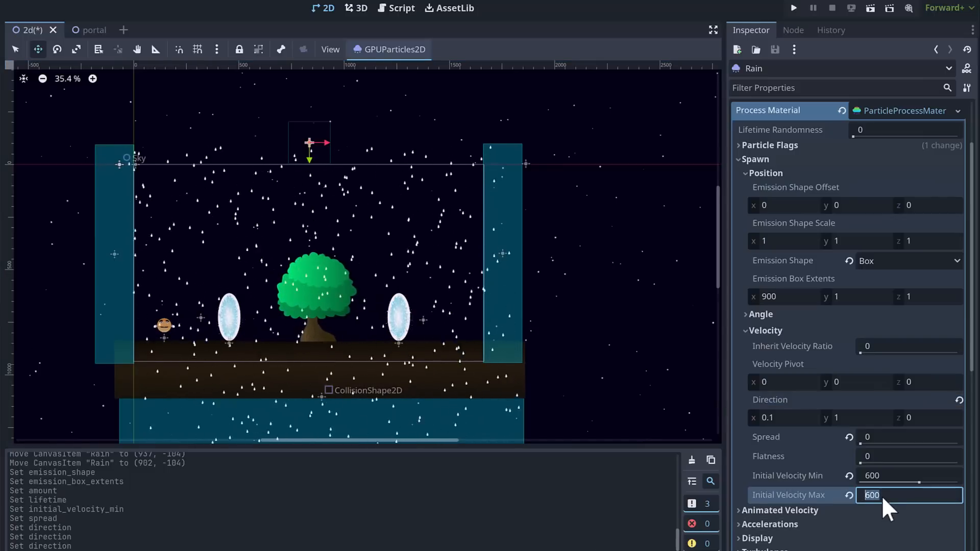
pyautogui.press('Return')
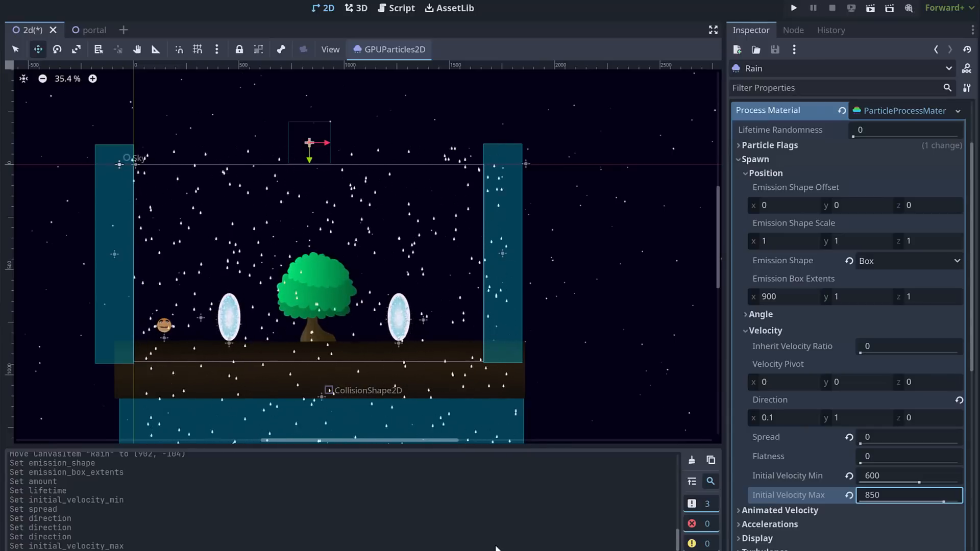
# Set Scale Min to 0.2 in the Display settings of Rain's process material.
pyautogui.scroll(-3, 792, 480)
pyautogui.click(744, 416)
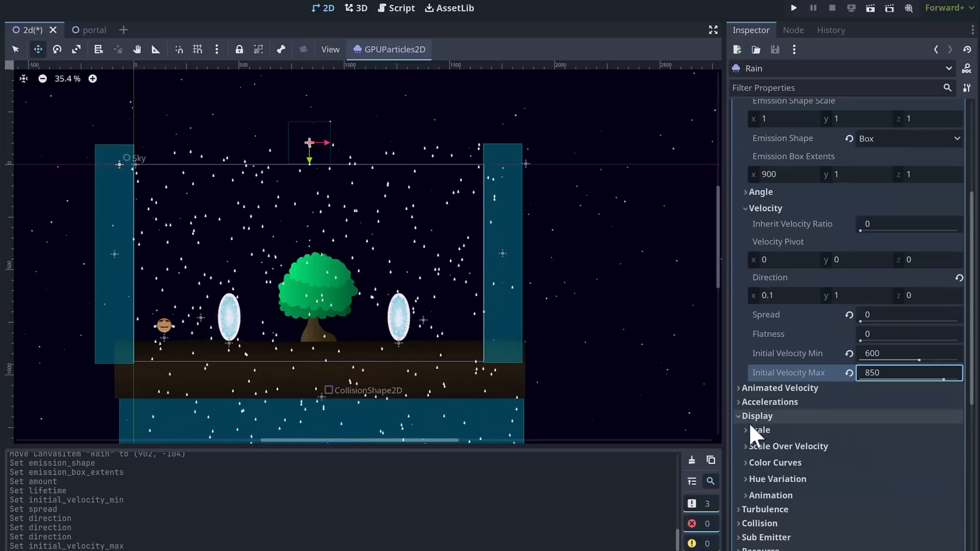
pyautogui.click(750, 430)
pyautogui.scroll(-3, 797, 419)
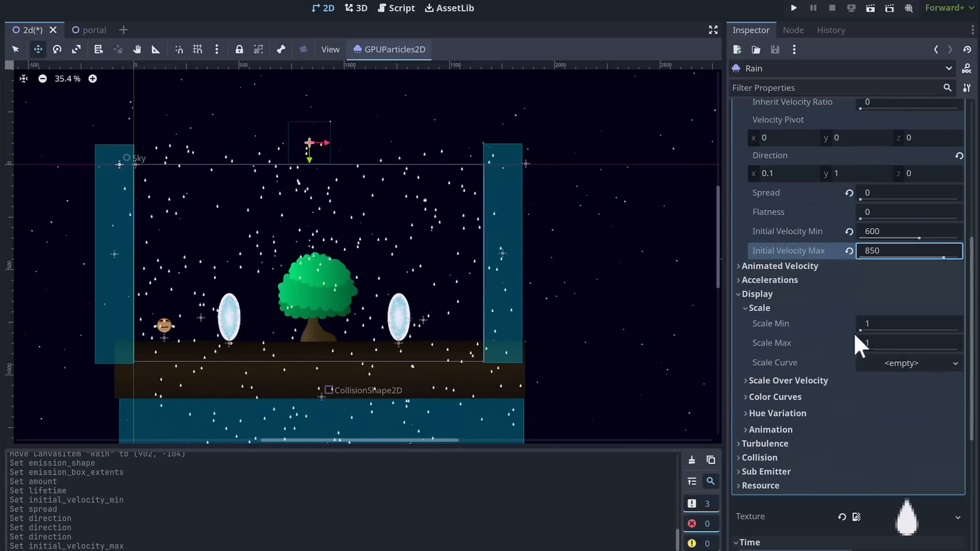
pyautogui.click(900, 317)
pyautogui.write('.2')
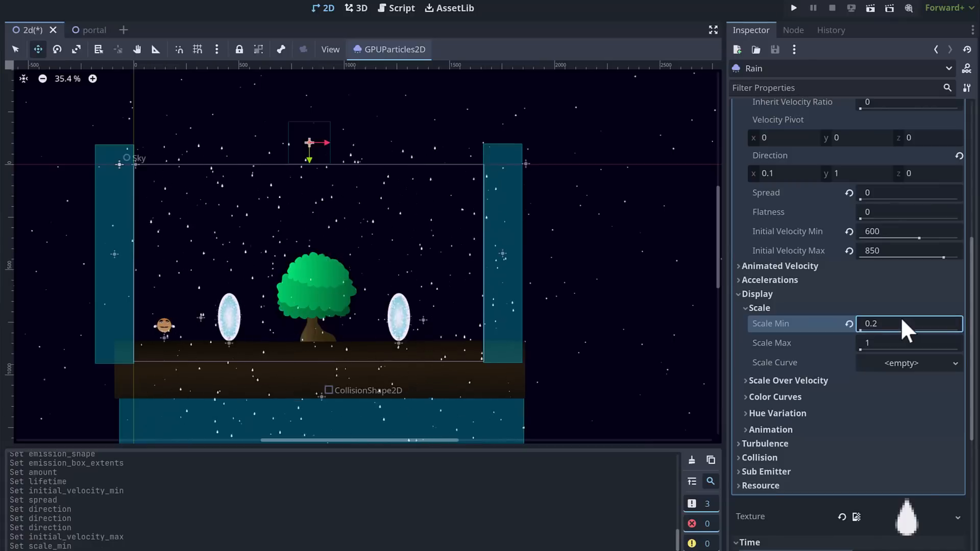
pyautogui.press('Return')
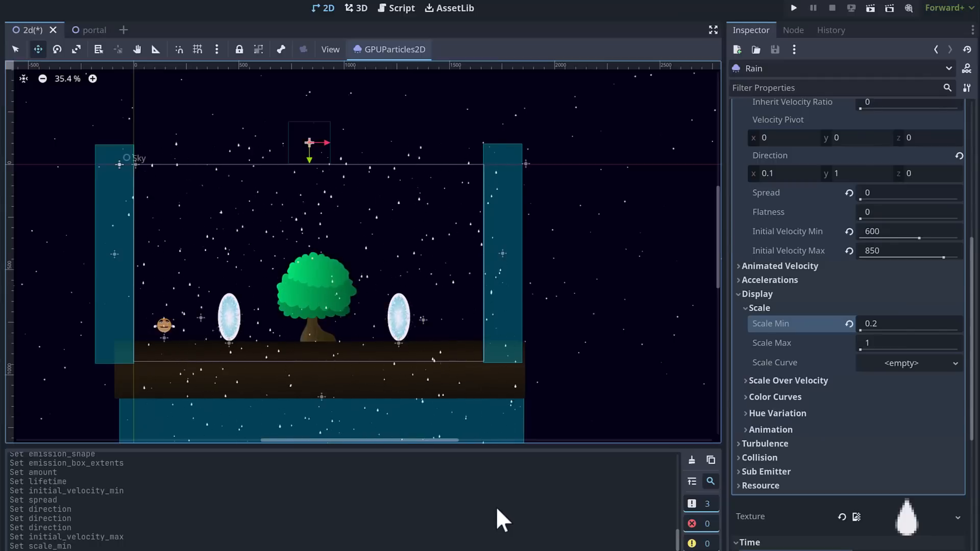
# Make the rain semi-transparent by lowering the alpha of Rain's Modulate color to about 121.
pyautogui.scroll(3, 595, 291)
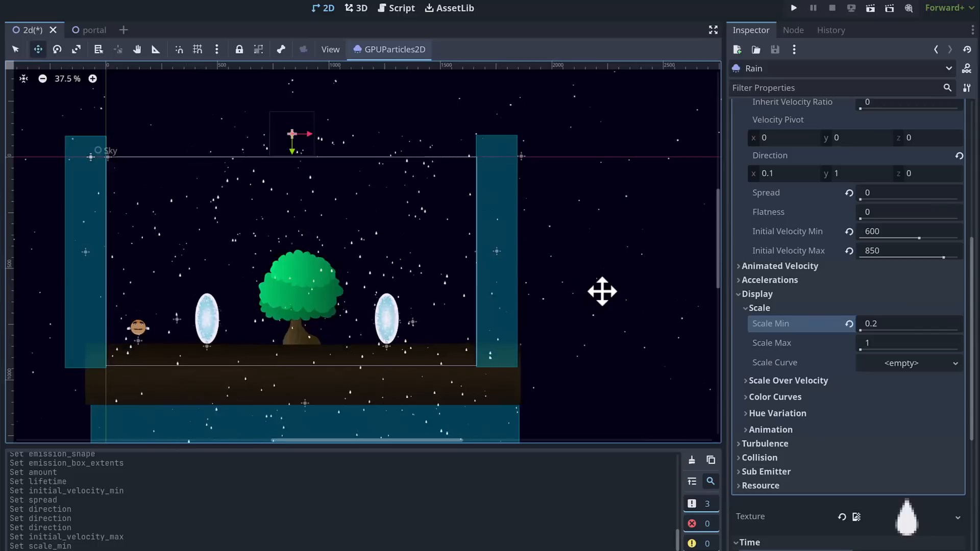
pyautogui.moveTo(582, 319); pyautogui.dragTo(645, 325, button='middle')
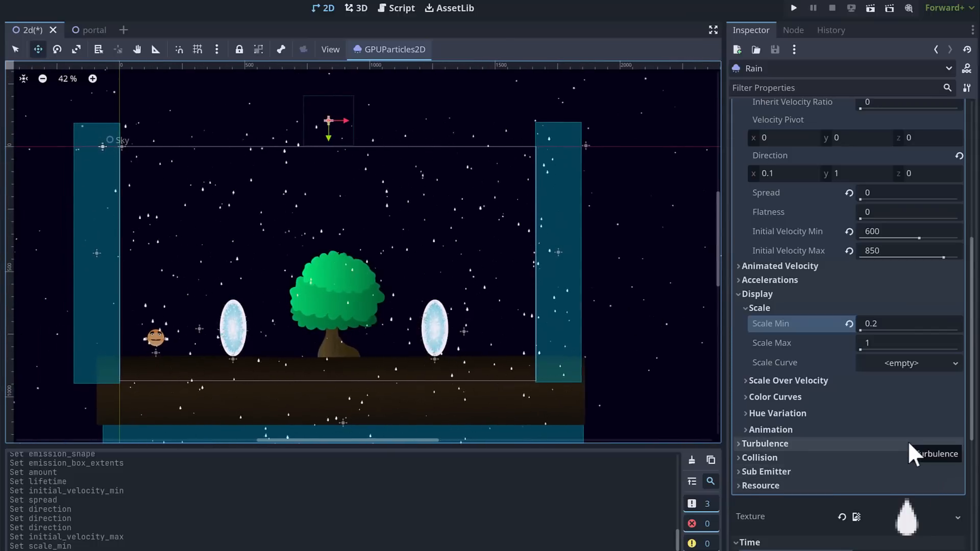
pyautogui.scroll(-7, 908, 440)
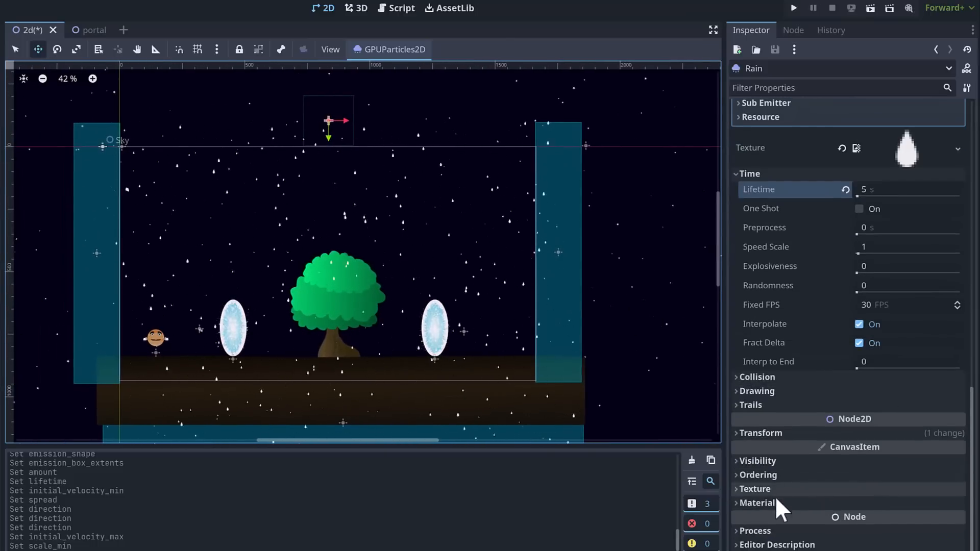
pyautogui.click(741, 462)
pyautogui.scroll(-2, 862, 460)
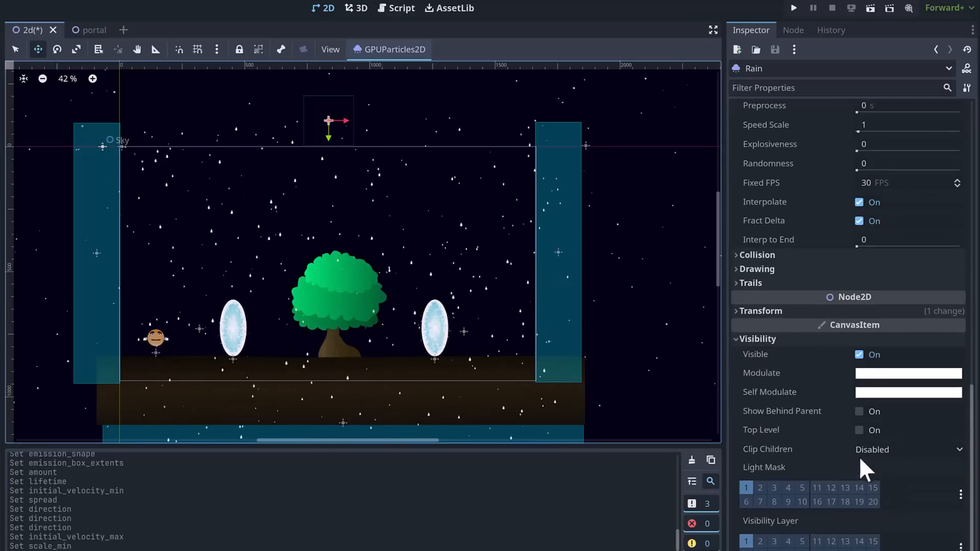
pyautogui.click(874, 374)
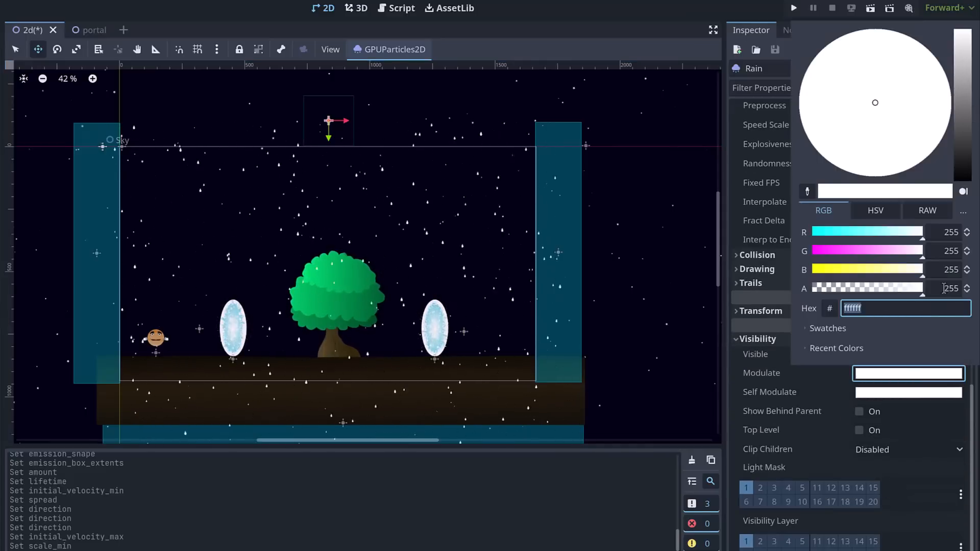
pyautogui.moveTo(913, 290); pyautogui.dragTo(865, 290)
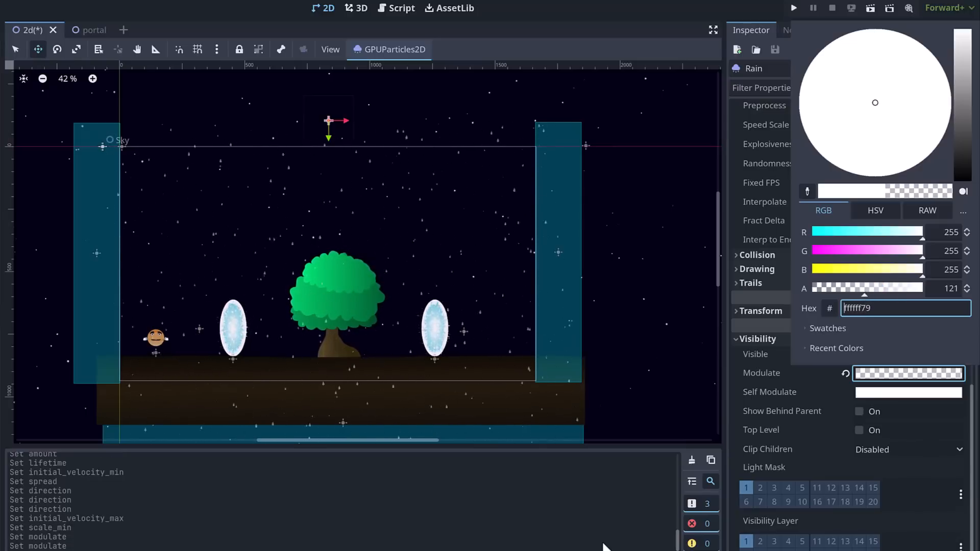
pyautogui.click(497, 545)
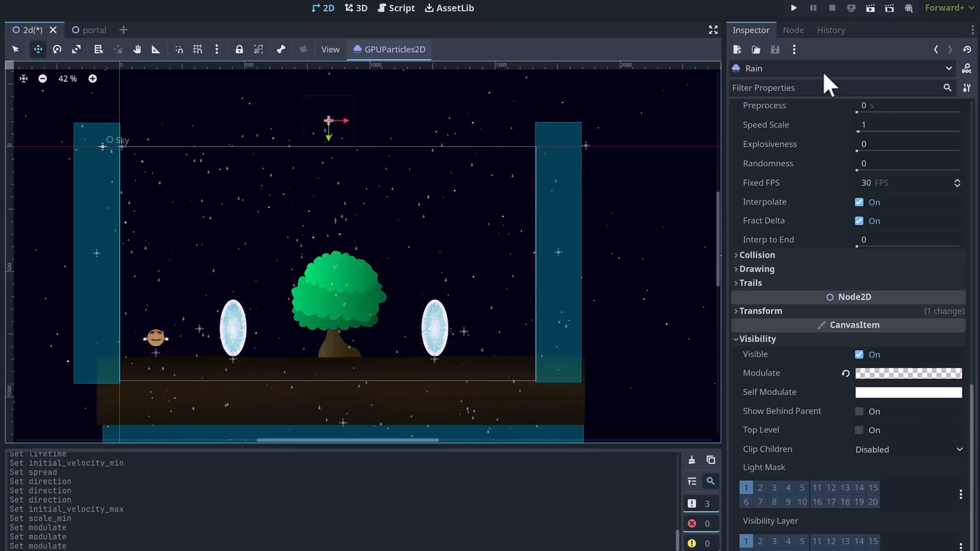
# Run the current scene to check the rain in the game, and close the game window.
pyautogui.click(870, 9)
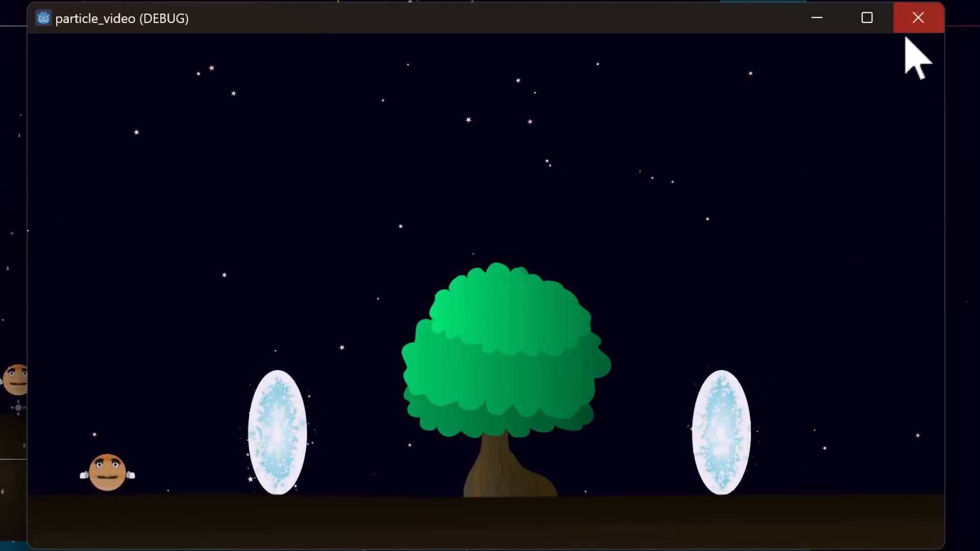
pyautogui.click(916, 21)
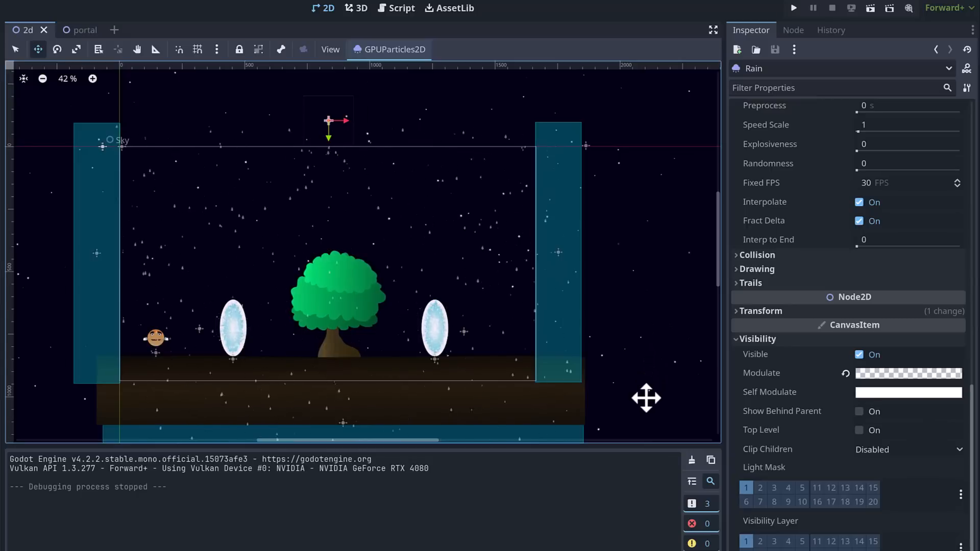
# Collapse the process material settings of the Rain node.
pyautogui.moveTo(647, 397)
pyautogui.mouseDown(button='middle')
pyautogui.moveTo(650, 301)
pyautogui.moveTo(650, 381)
pyautogui.mouseUp(button='middle')
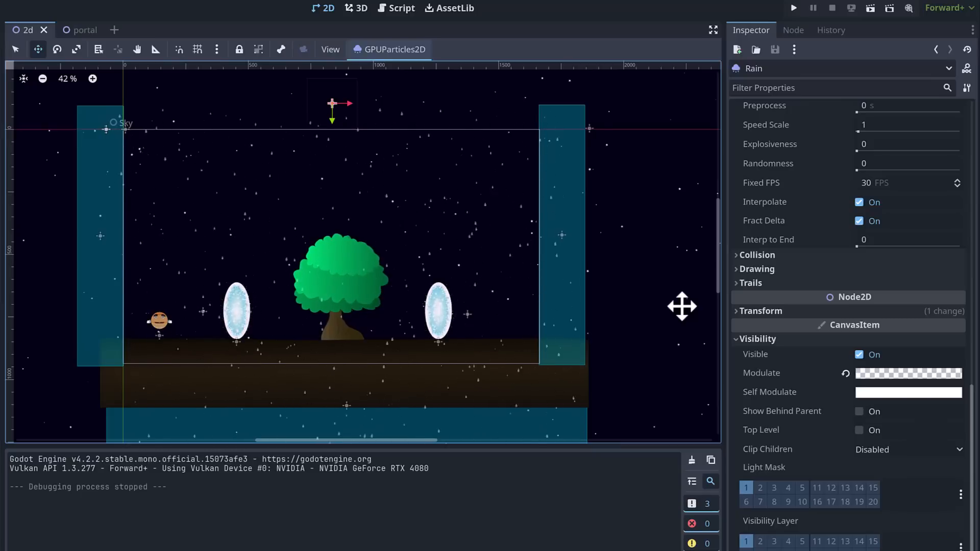
pyautogui.scroll(-1, 664, 276)
pyautogui.scroll(10, 757, 410)
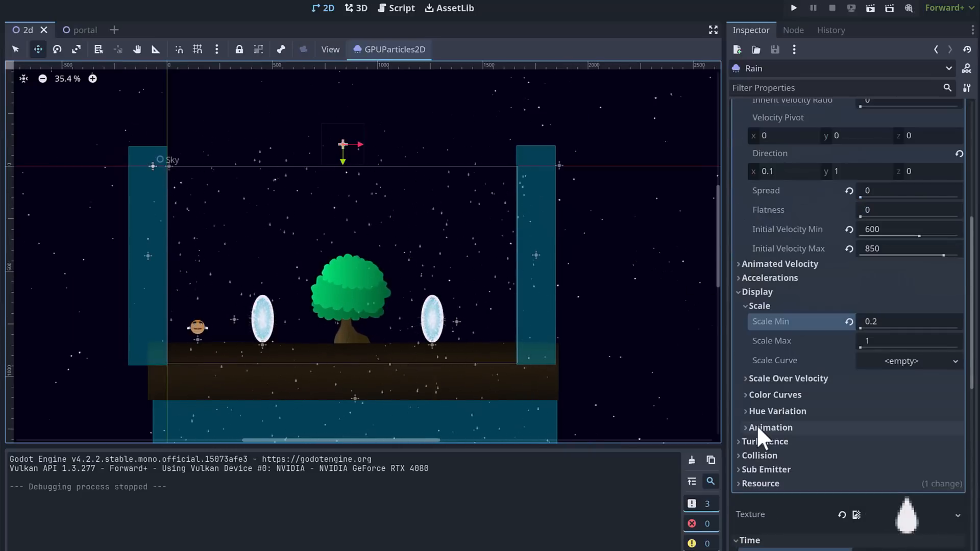
pyautogui.scroll(5, 757, 425)
pyautogui.click(892, 164)
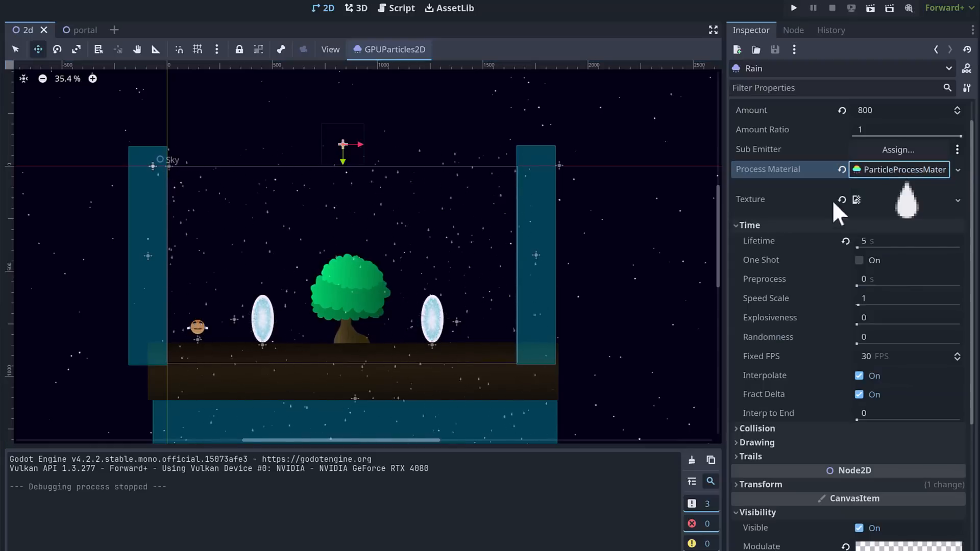
# Set the Rain particles' visibility rectangle to 1800 px wide and 900 px high.
pyautogui.click(766, 225)
pyautogui.click(750, 252)
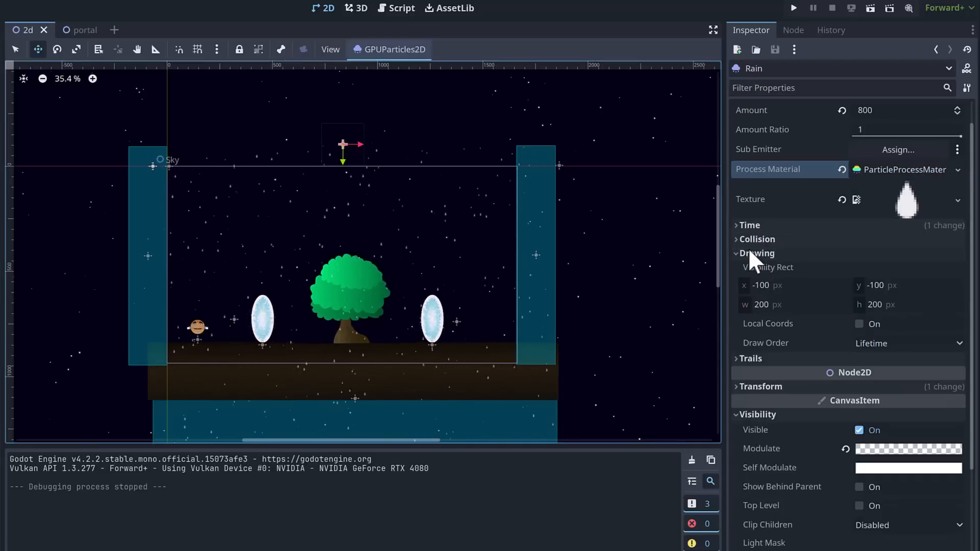
pyautogui.click(839, 305)
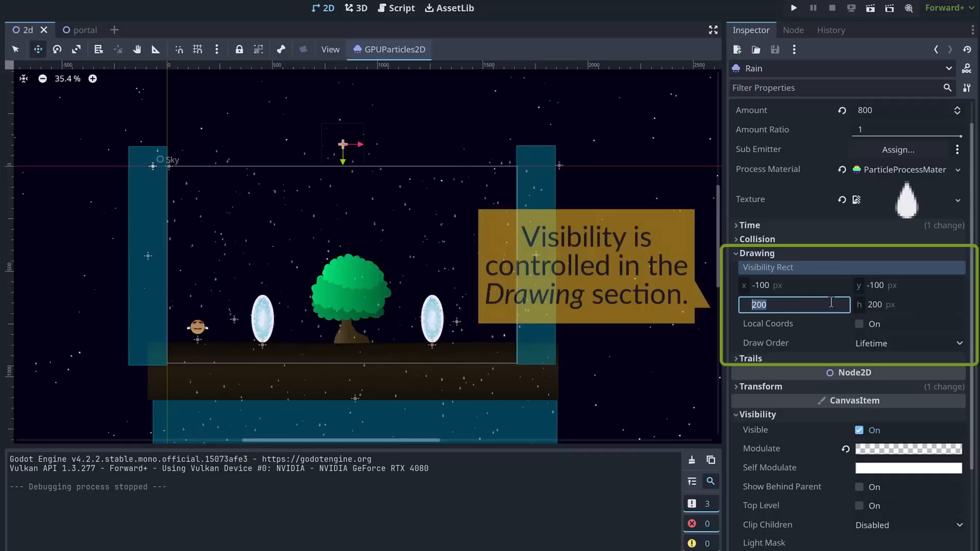
pyautogui.write('1800')
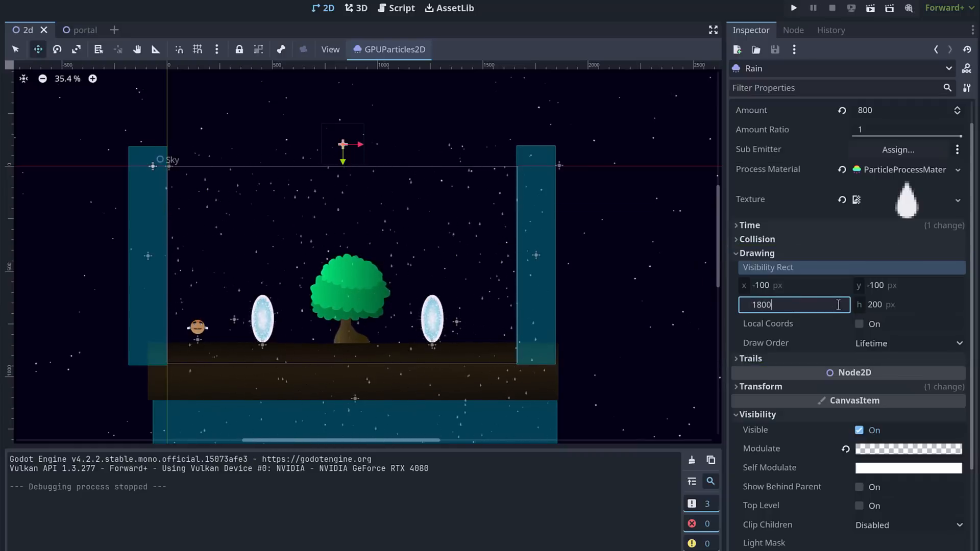
pyautogui.press('Tab')
pyautogui.write('900')
pyautogui.press('Return')
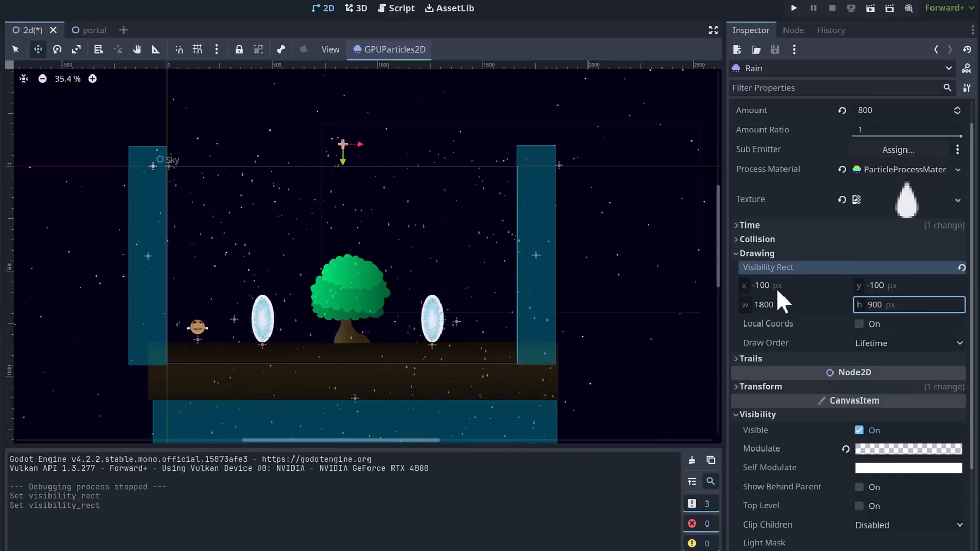
# Set the visibility rectangle's origin to x -900 px and y 0 px, then test-run the current scene and close it.
pyautogui.click(777, 286)
pyautogui.write('-900')
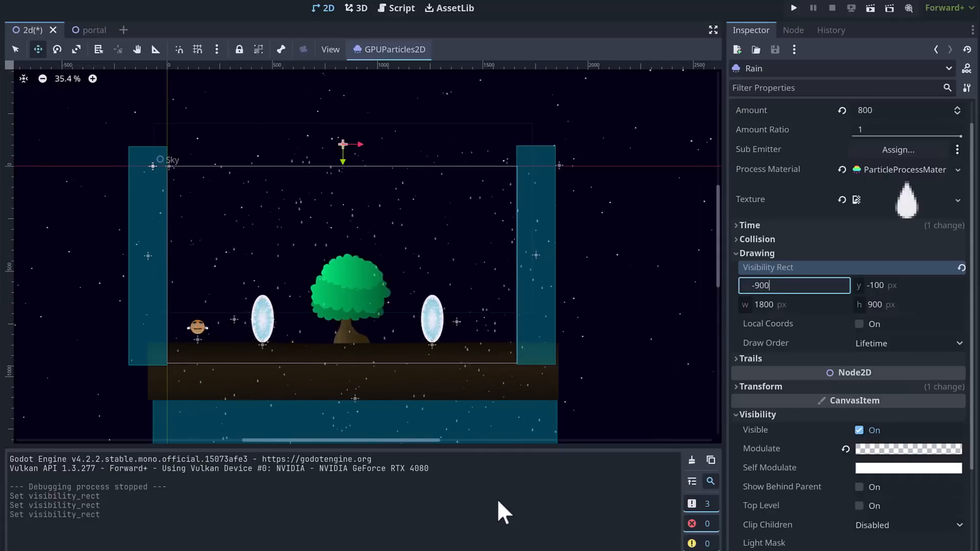
pyautogui.press('Return')
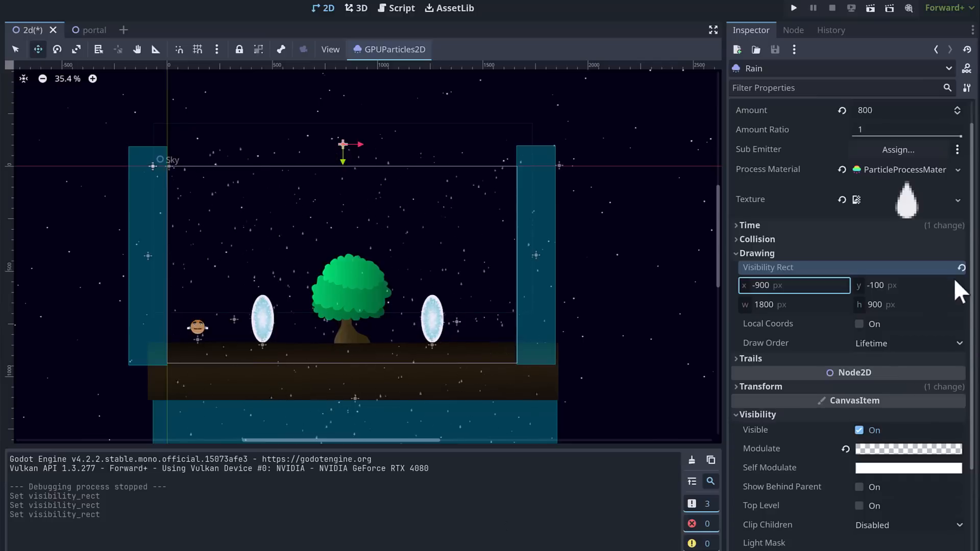
pyautogui.click(939, 285)
pyautogui.write('0')
pyautogui.press('Return')
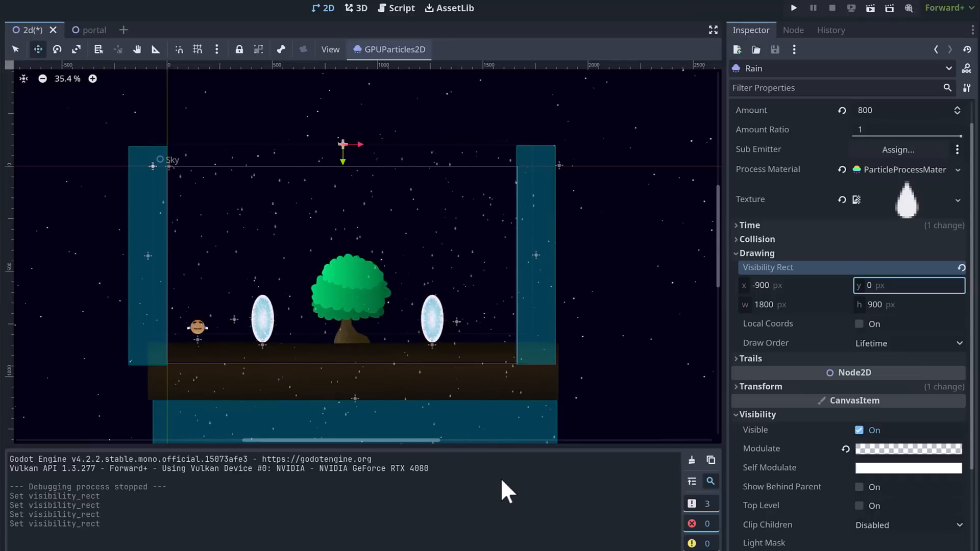
pyautogui.click(870, 8)
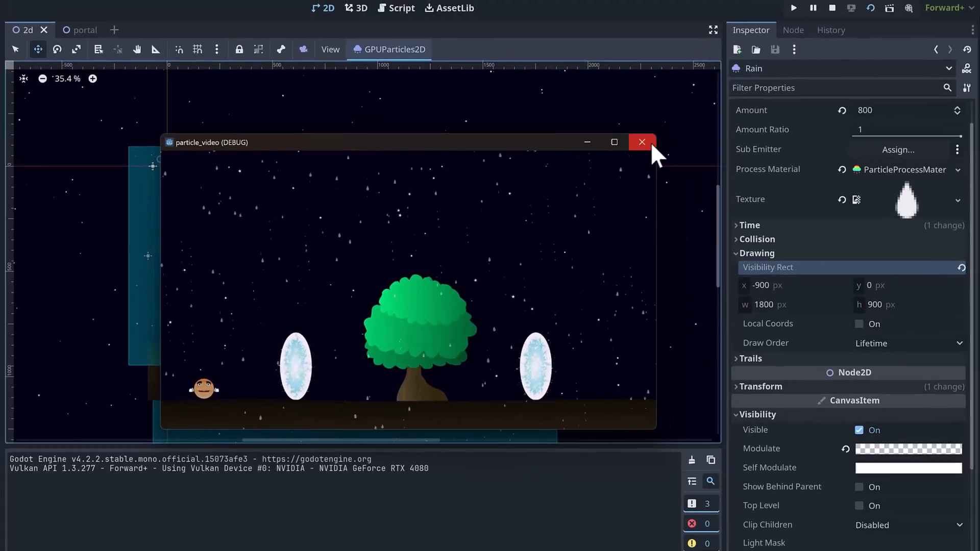
pyautogui.click(861, 35)
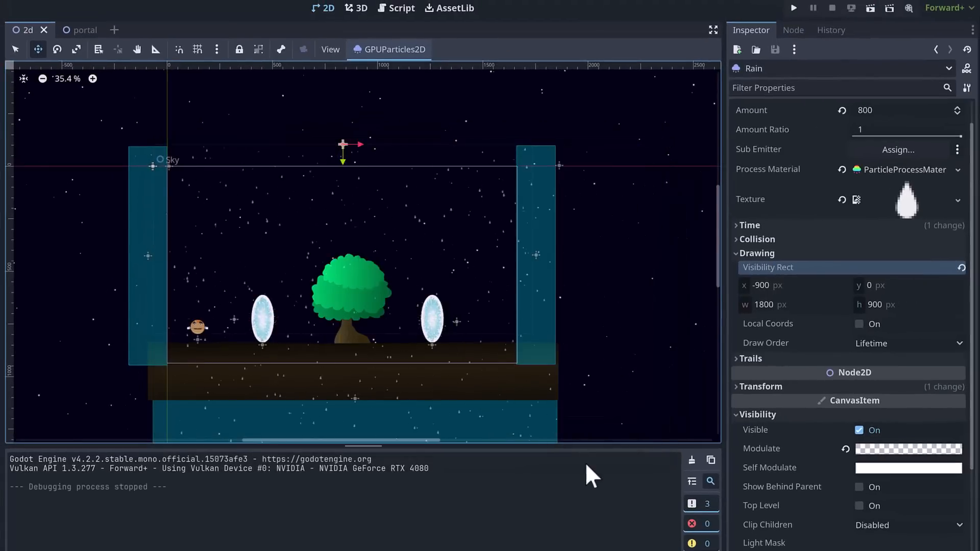
# Set the Rain particles' preprocess time to 10 s, then test-run the current scene and close it.
pyautogui.click(746, 225)
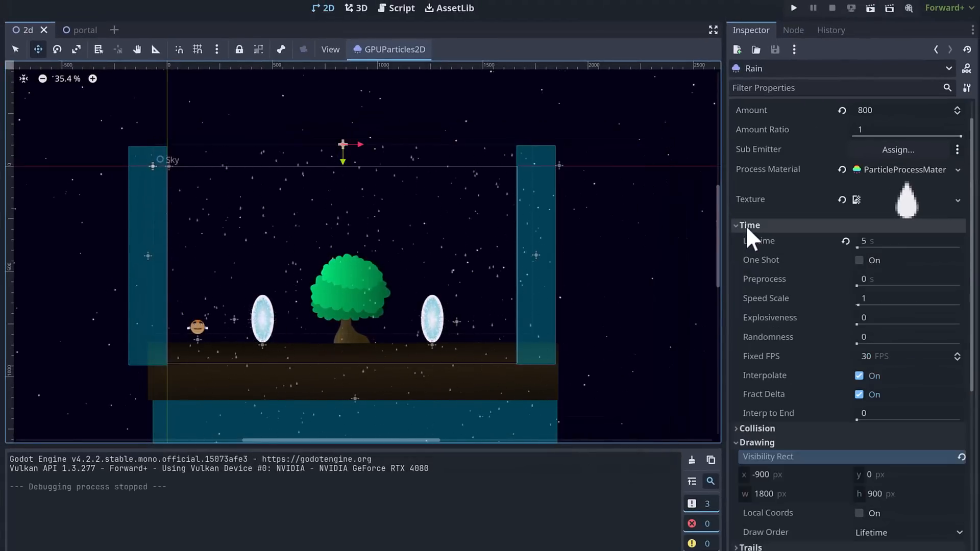
pyautogui.click(902, 280)
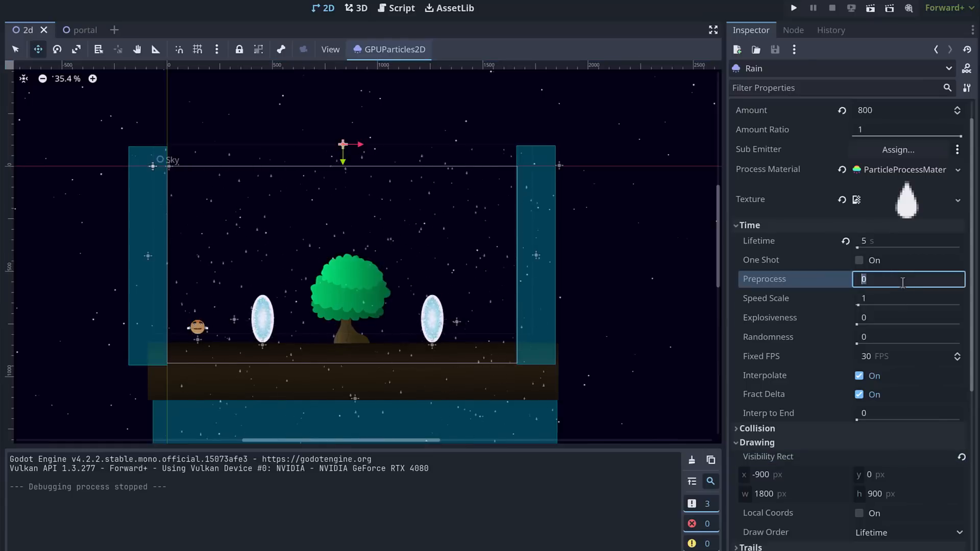
pyautogui.write('10')
pyautogui.press('Return')
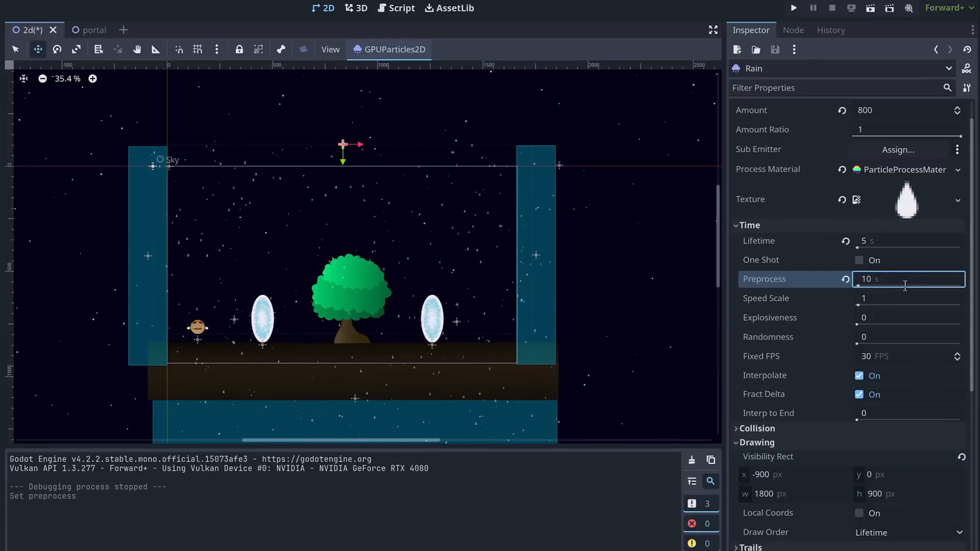
pyautogui.click(881, 7)
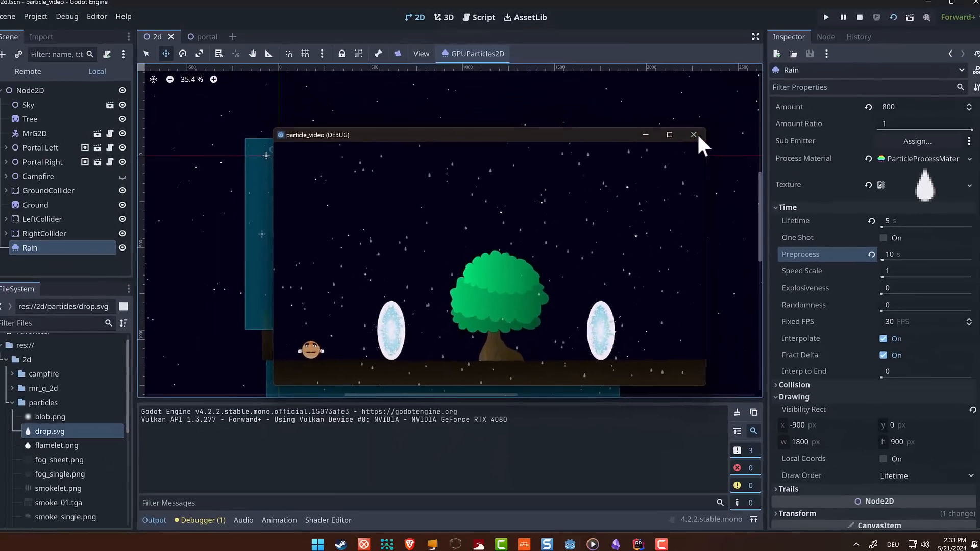
pyautogui.click(861, 36)
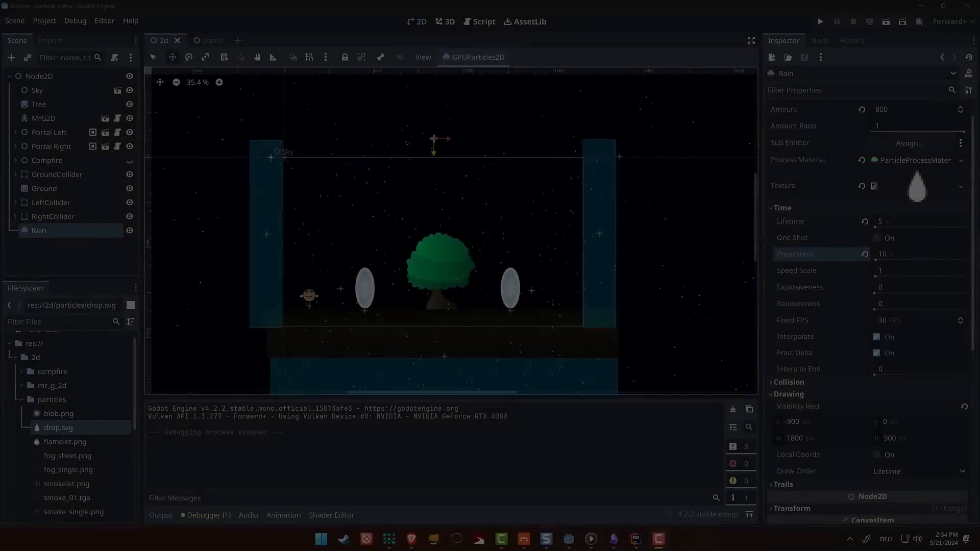
# Temporarily hide the Ground node to examine the collision area behind it, and show it again.
pyautogui.press('F10')
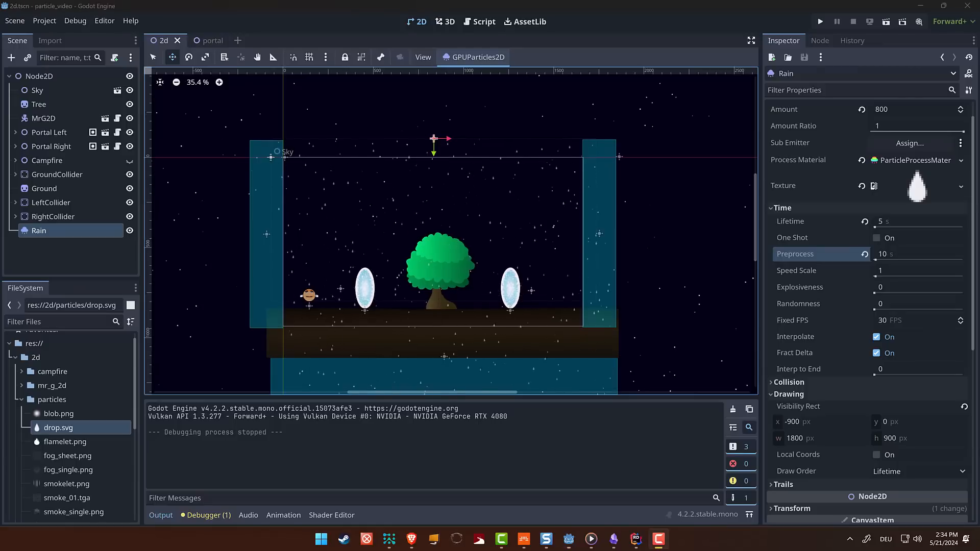
pyautogui.click(739, 103)
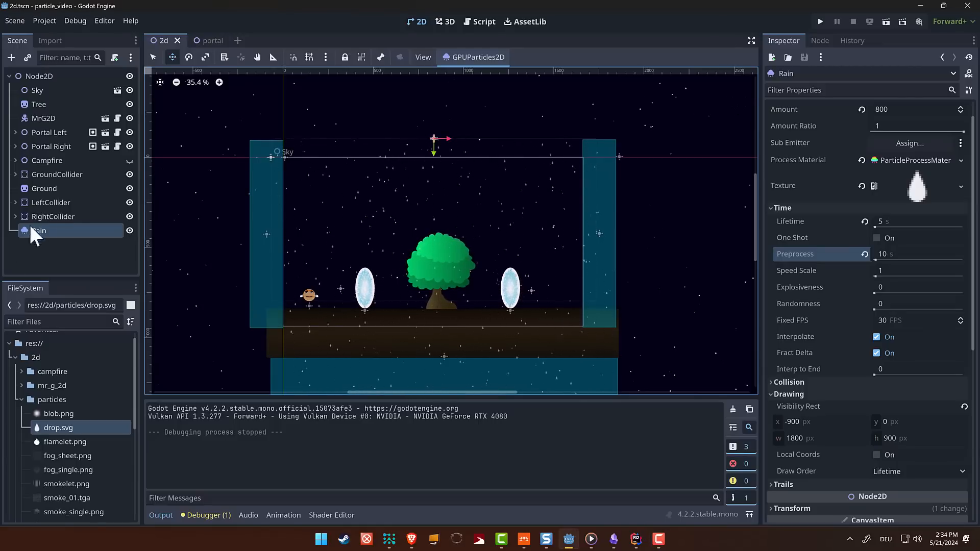
pyautogui.click(130, 187)
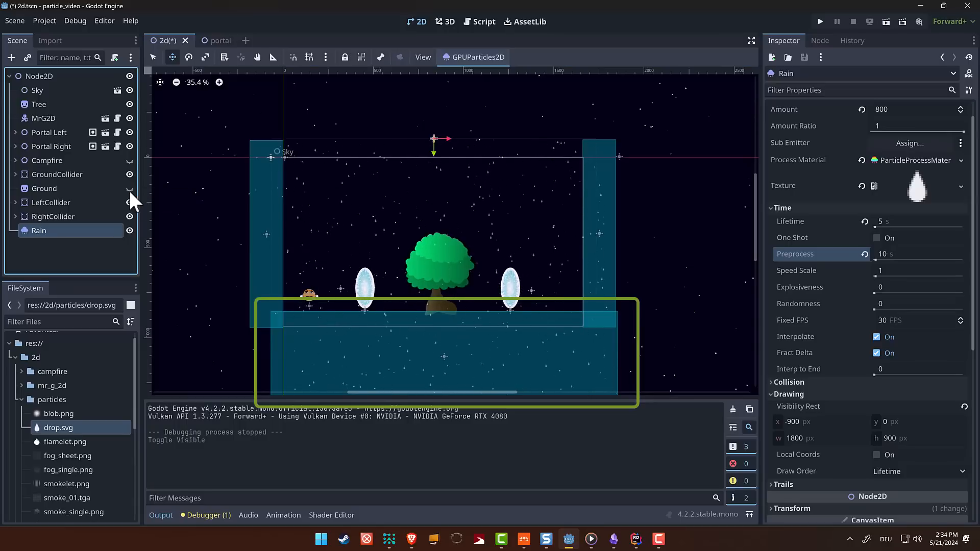
pyautogui.click(128, 190)
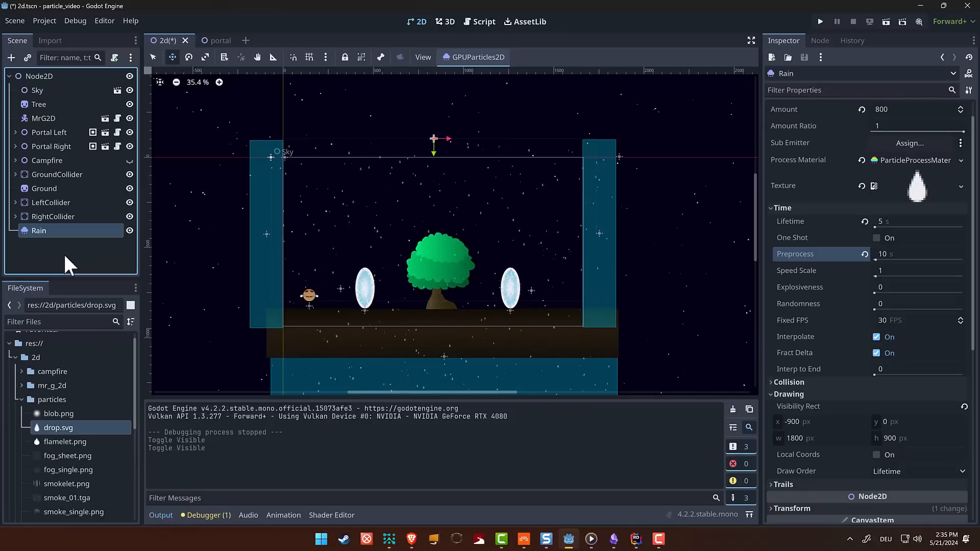
# Add a LightOccluder2D node under the root Node2D and assign it a new OccluderPolygon2D.
pyautogui.click(33, 78)
pyautogui.hotkey('ctrl', 'a')
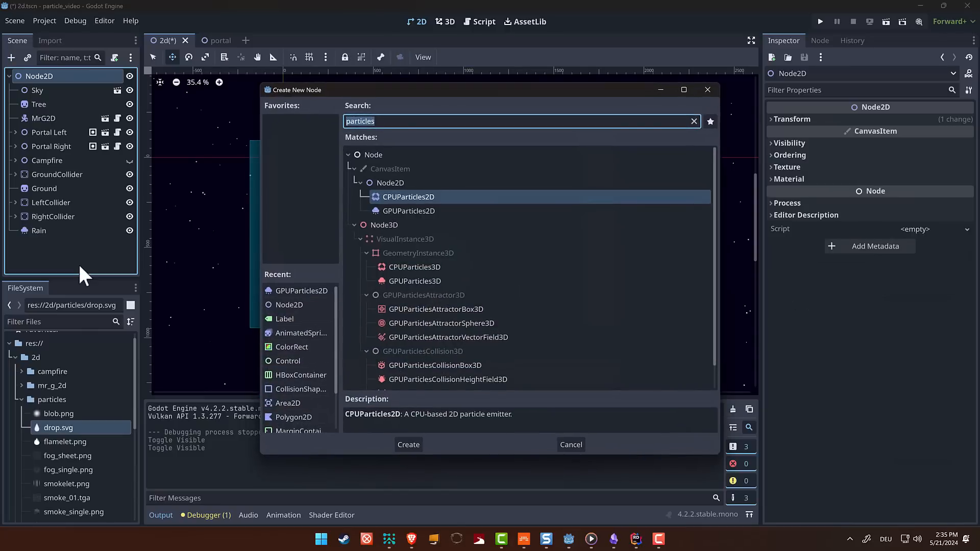
pyautogui.write('LightOcc')
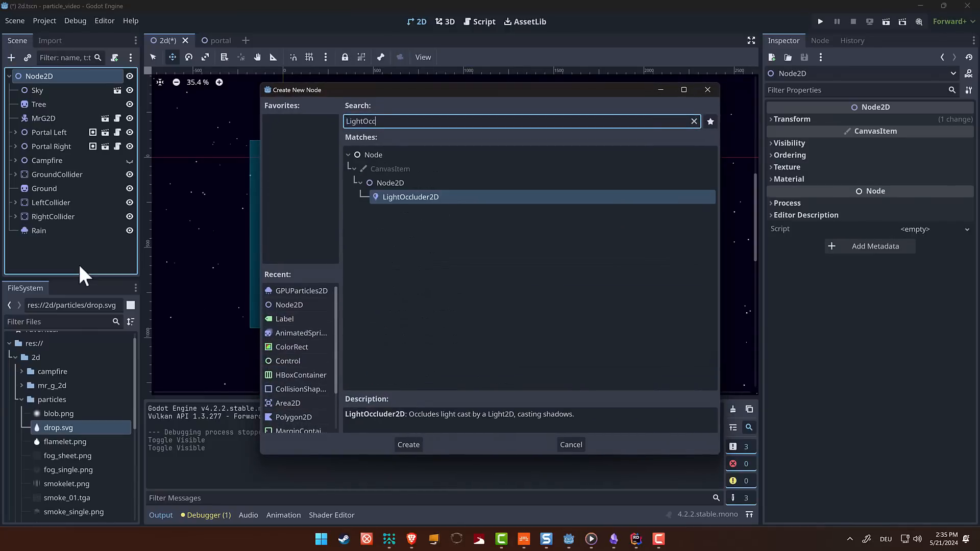
pyautogui.press('Return')
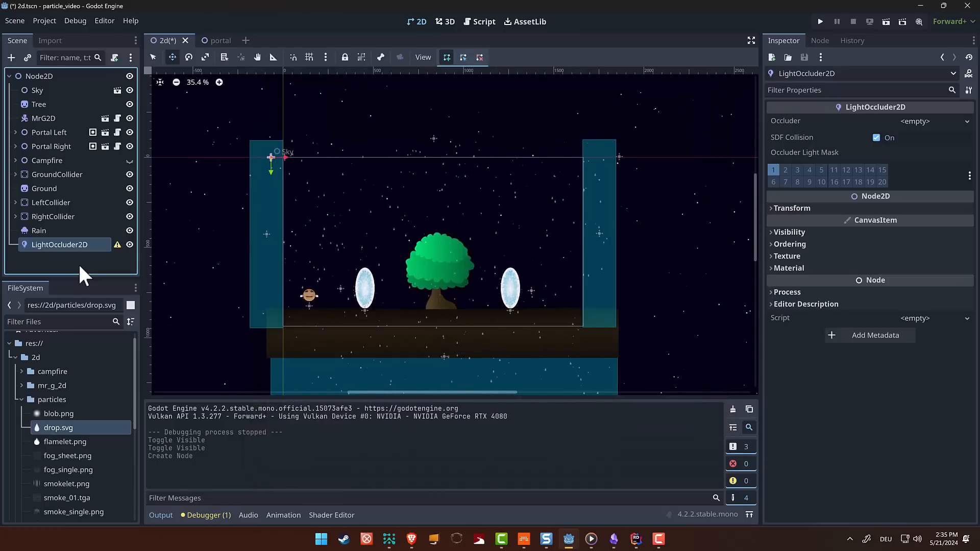
pyautogui.click(967, 123)
pyautogui.click(951, 142)
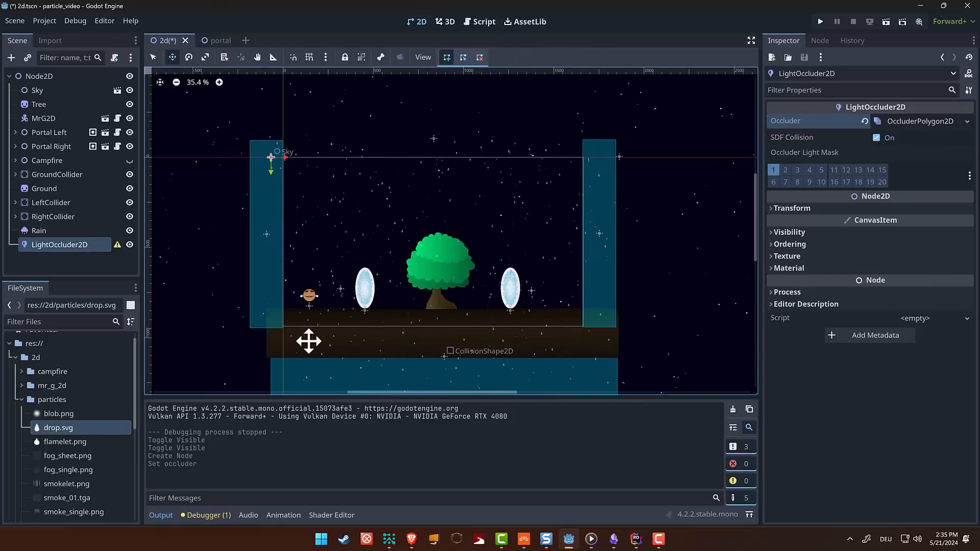
# Draw a closed six-point occluder polygon around the brown ground strip and align its two left corners with the ground's edges.
pyautogui.scroll(2, 321, 329)
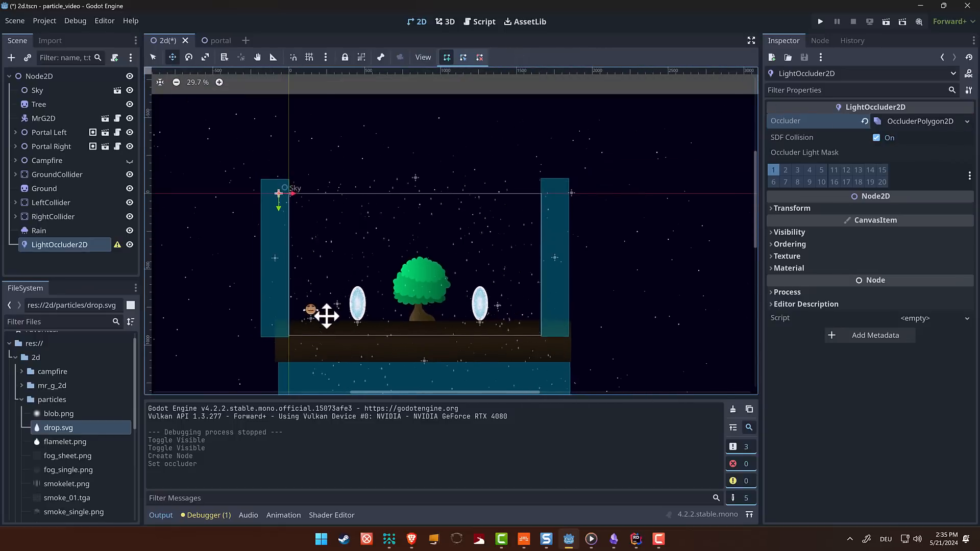
pyautogui.scroll(7, 327, 352)
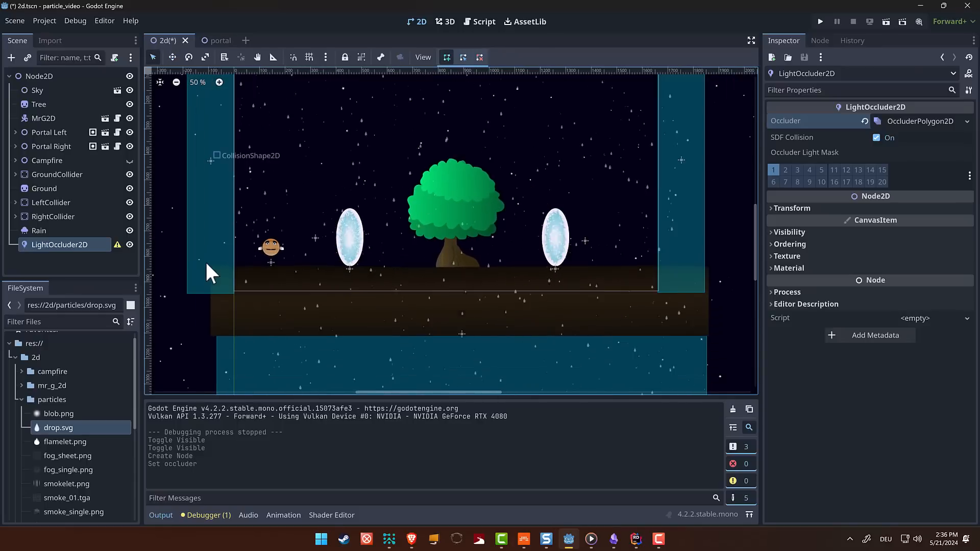
pyautogui.click(205, 263)
pyautogui.click(435, 268)
pyautogui.click(637, 266)
pyautogui.click(711, 266)
pyautogui.click(711, 337)
pyautogui.click(200, 348)
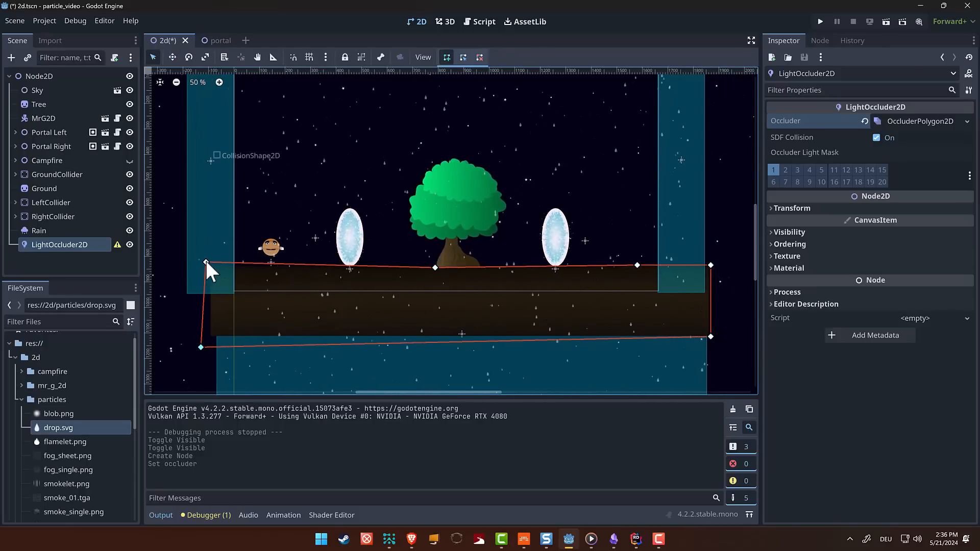
pyautogui.click(205, 262)
pyautogui.moveTo(201, 347); pyautogui.dragTo(203, 337)
pyautogui.moveTo(206, 263); pyautogui.dragTo(206, 265)
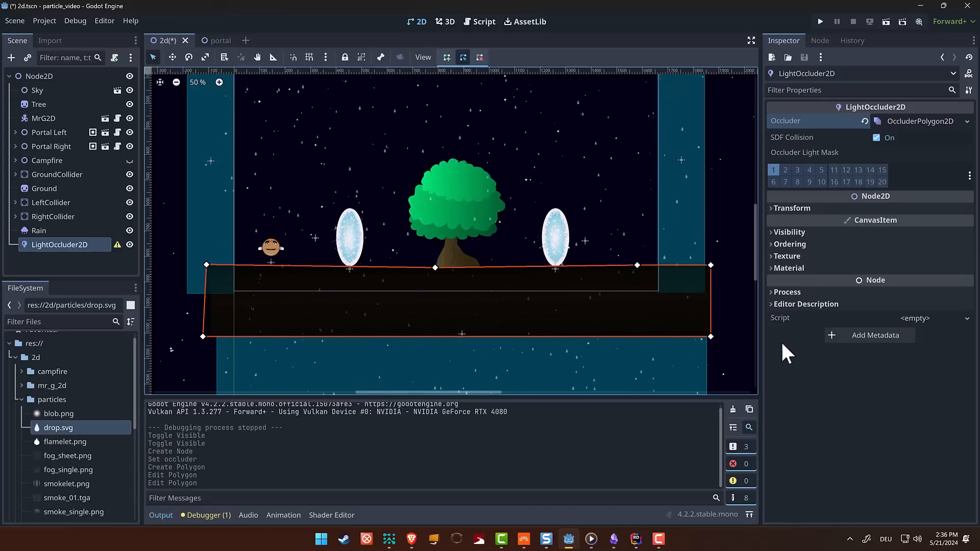
# Set the collision mode in the Rain node's process material to Rigid.
pyautogui.click(37, 230)
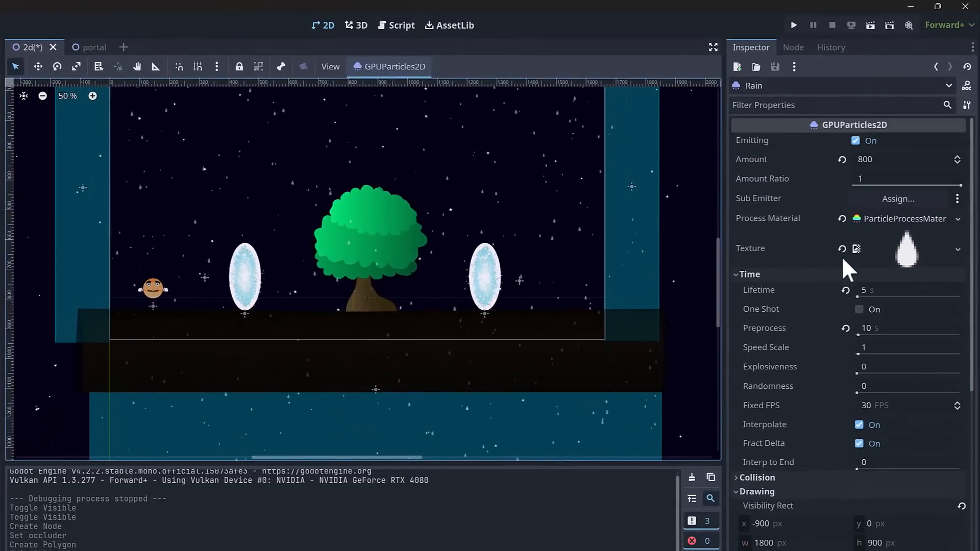
pyautogui.click(924, 219)
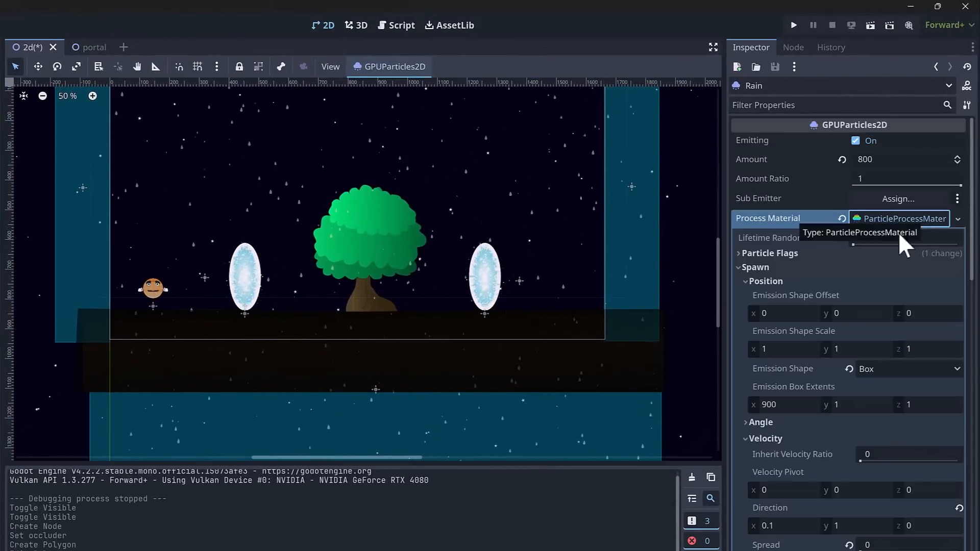
pyautogui.click(740, 267)
pyautogui.click(738, 310)
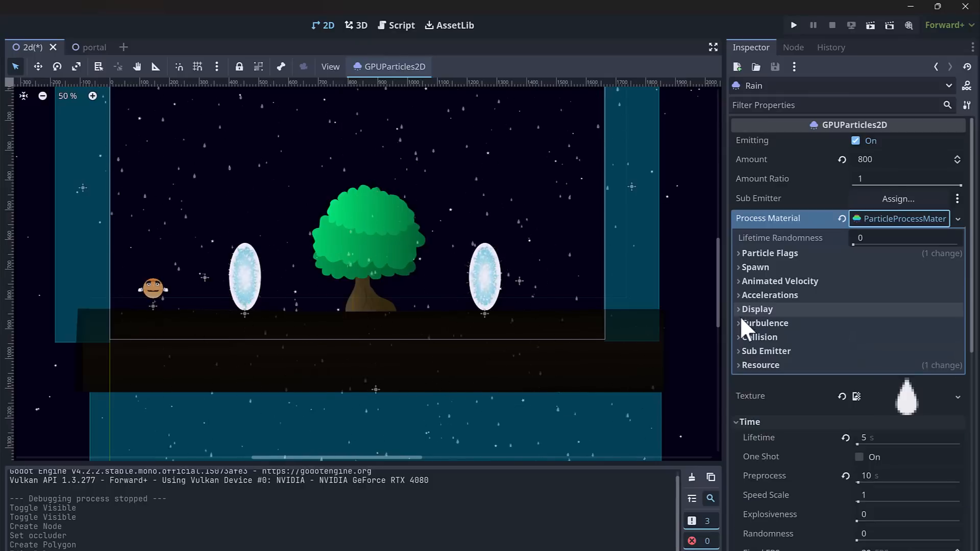
pyautogui.click(740, 337)
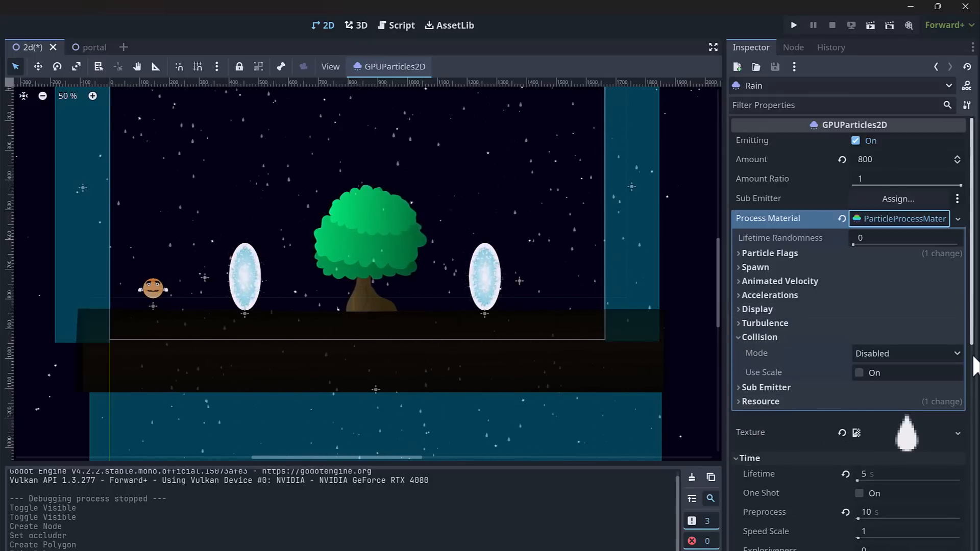
pyautogui.click(956, 355)
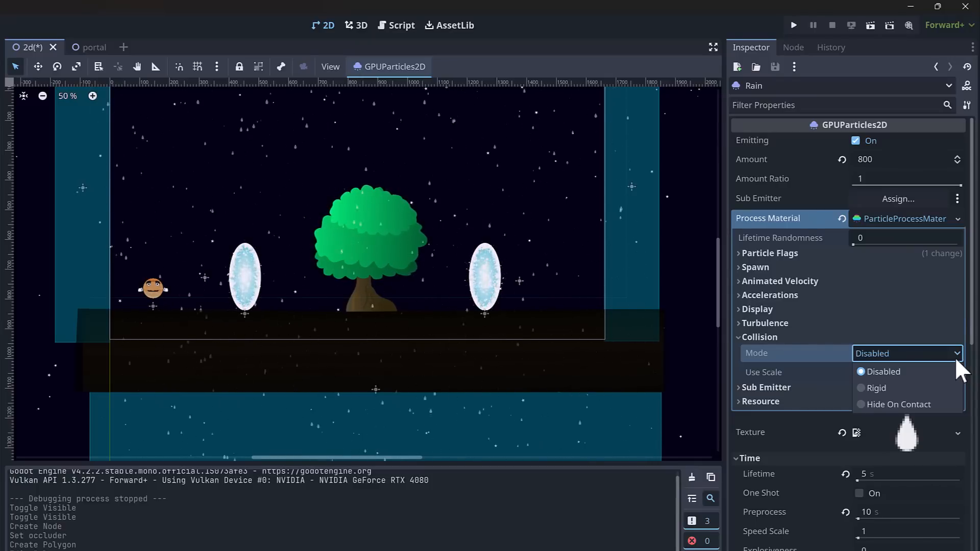
pyautogui.click(879, 388)
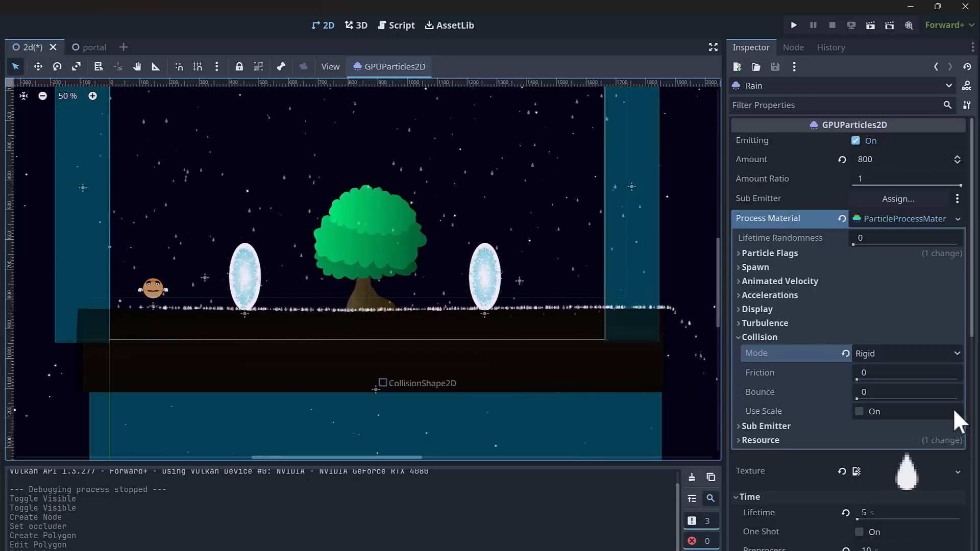
# Change the rain's collision mode to Hide On Contact and inspect the drops at ground level.
pyautogui.click(897, 351)
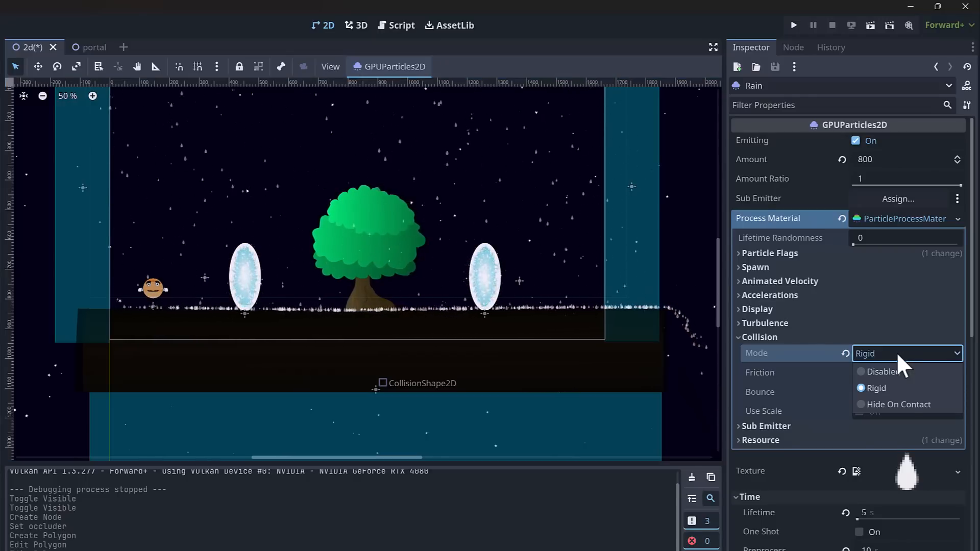
pyautogui.click(898, 405)
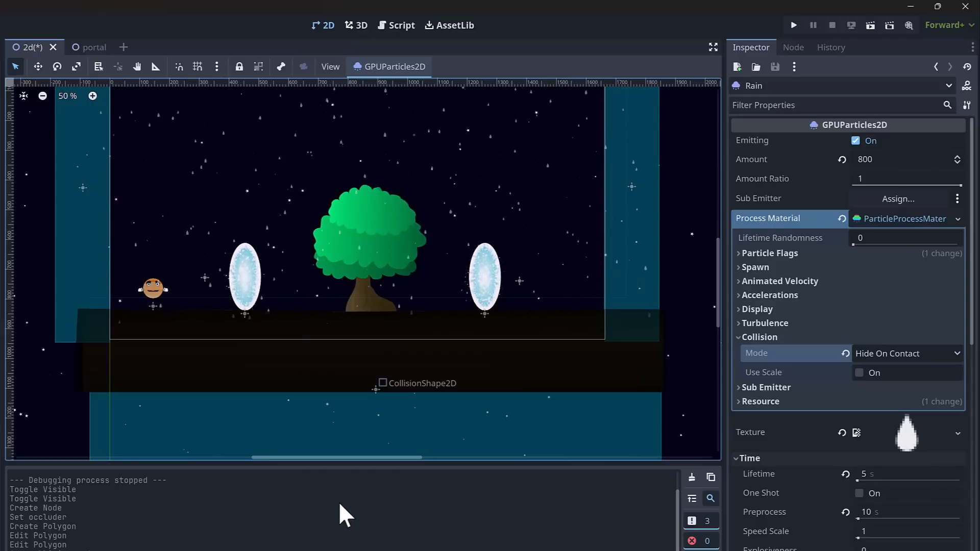
pyautogui.scroll(1, 140, 304)
pyautogui.scroll(2, 140, 303)
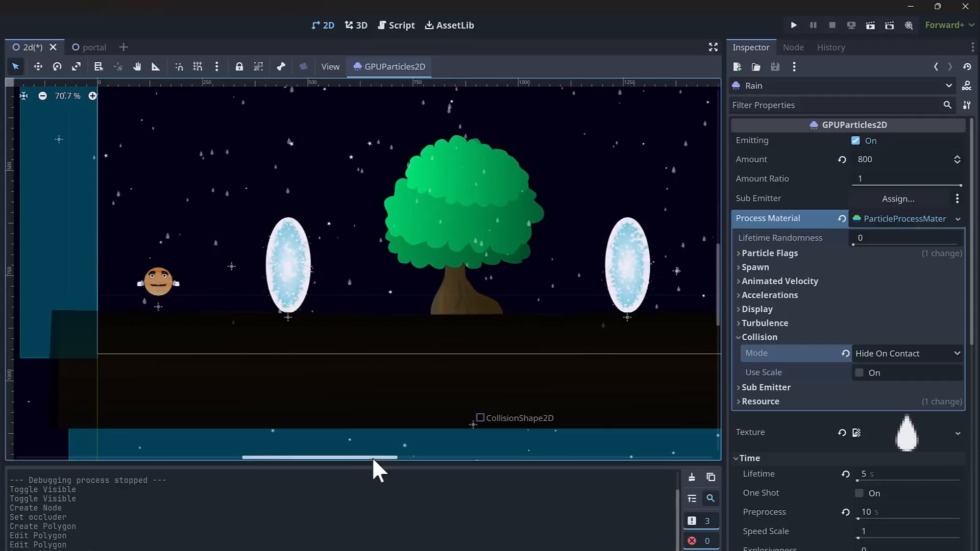
# Set the Rain node's collision base size to 5.39 and check the drops along the ground.
pyautogui.scroll(-4, 794, 307)
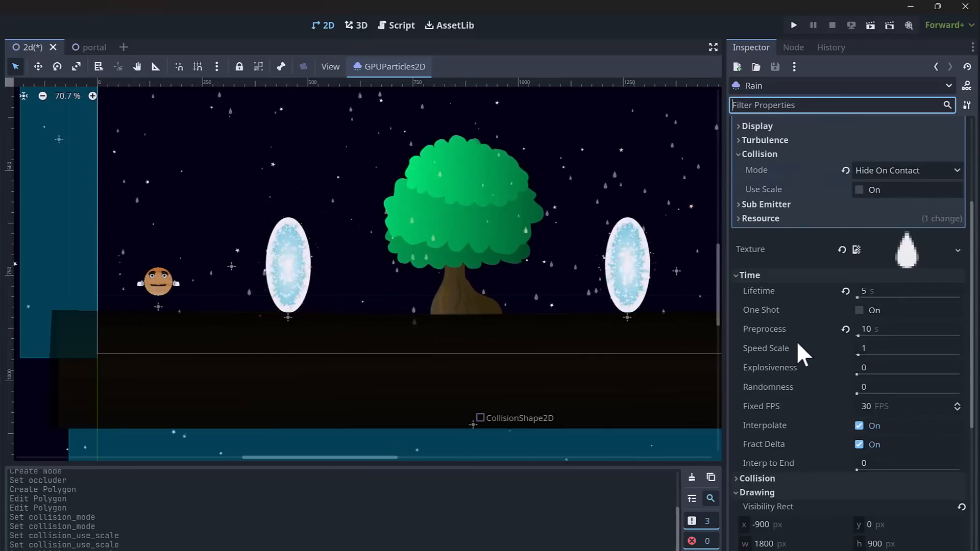
pyautogui.scroll(-4, 796, 341)
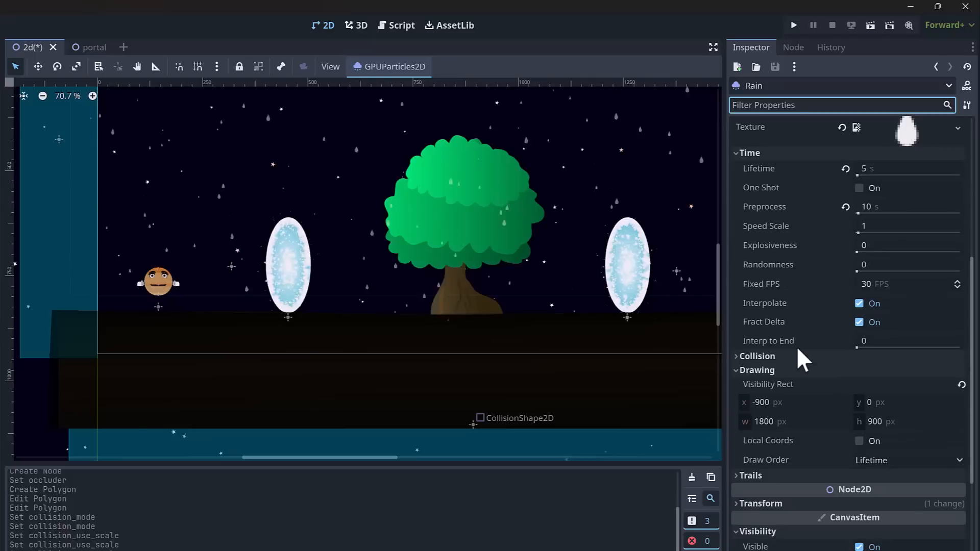
pyautogui.click(737, 356)
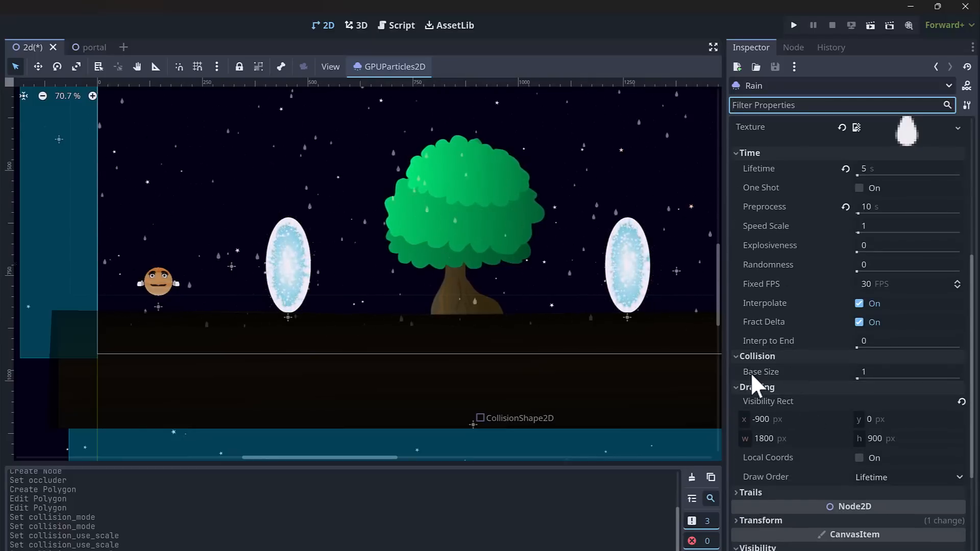
pyautogui.moveTo(751, 373)
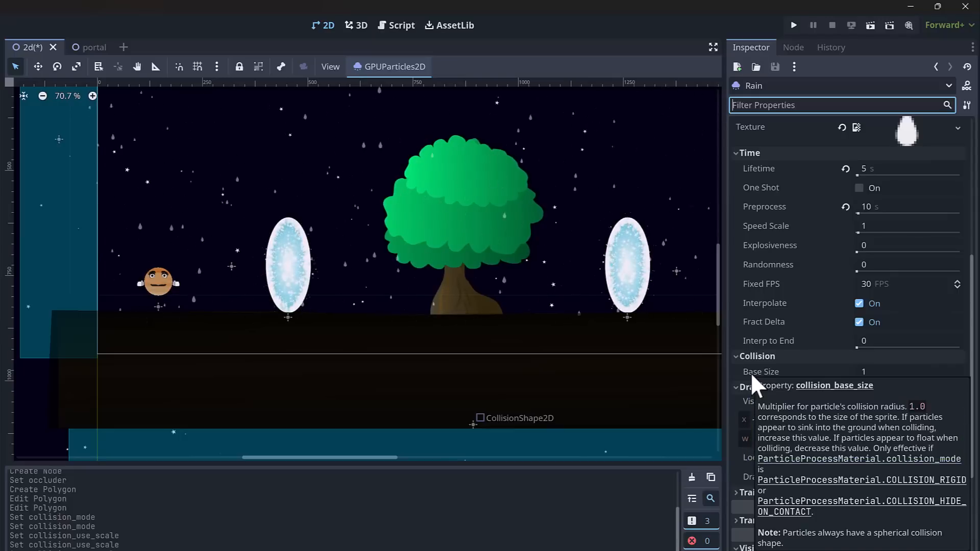
pyautogui.moveTo(858, 378); pyautogui.dragTo(859, 377)
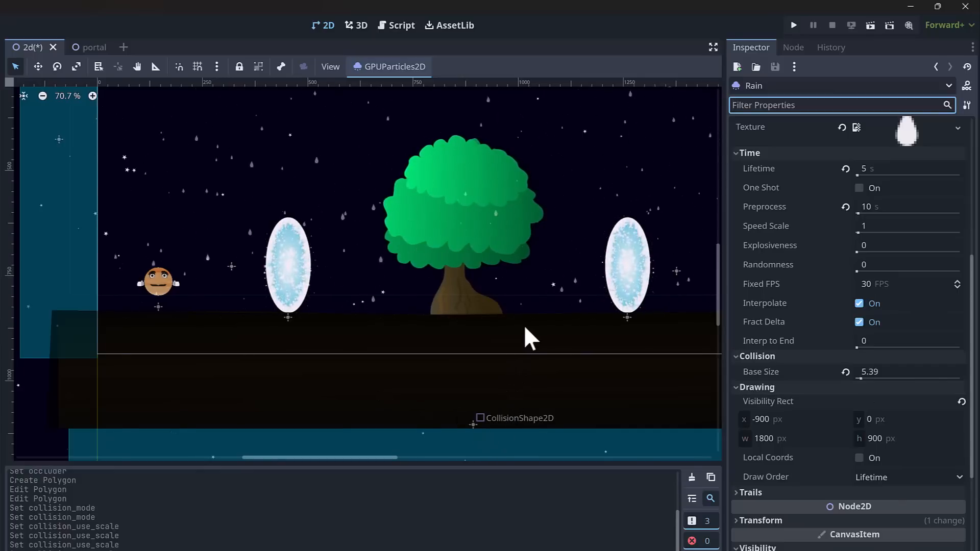
pyautogui.scroll(-2, 524, 324)
pyautogui.moveTo(534, 328); pyautogui.dragTo(434, 373, button='middle')
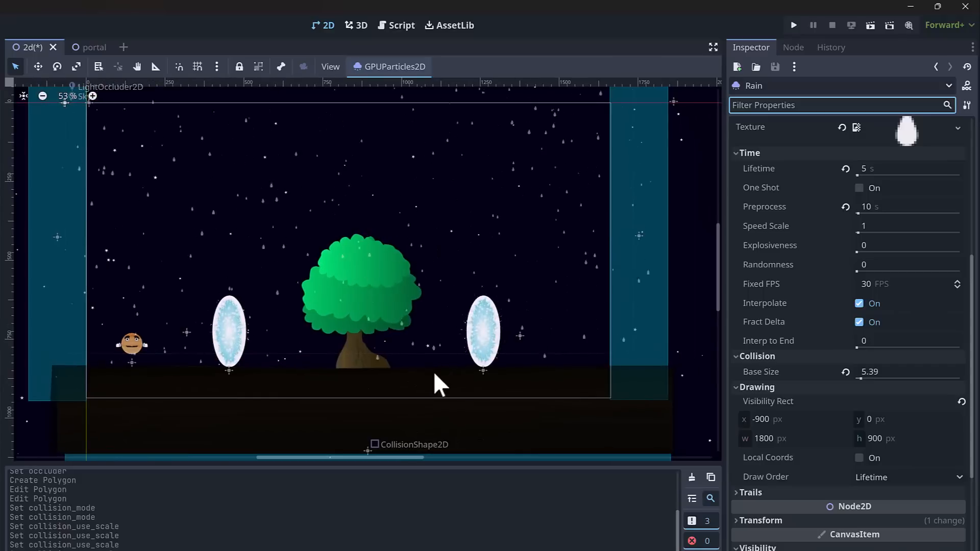
pyautogui.scroll(-2, 342, 372)
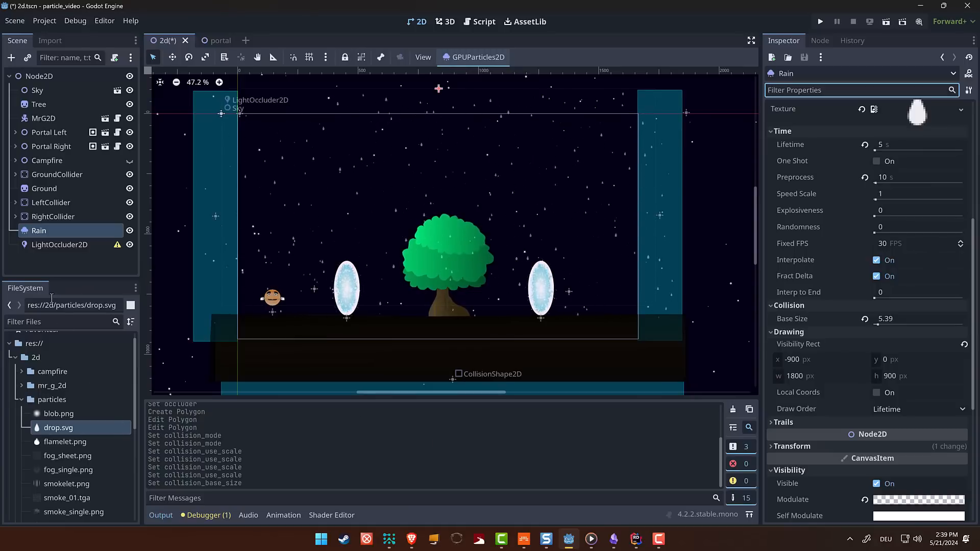
# Add a GPUParticles2D node under the root Node2D and name it Splash.
pyautogui.click(34, 78)
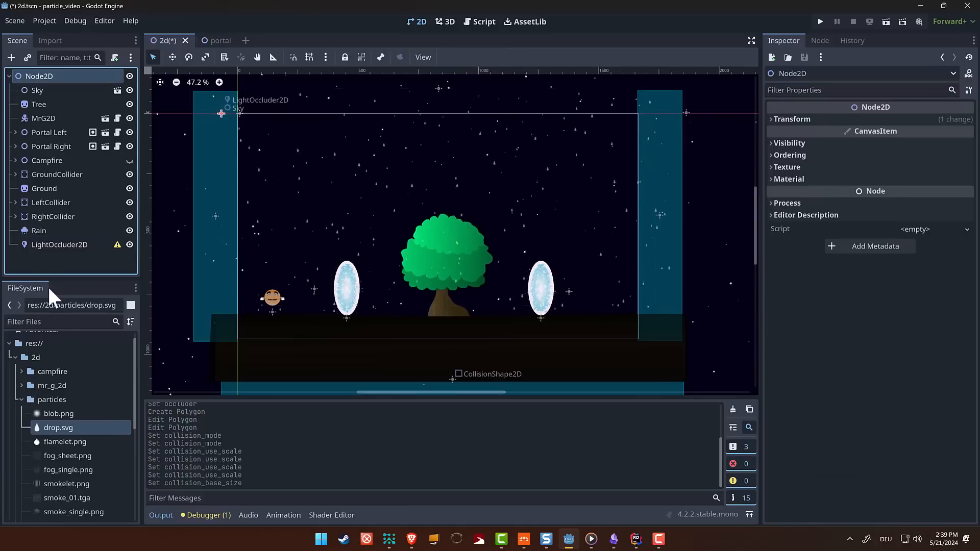
pyautogui.hotkey('ctrl', 'a')
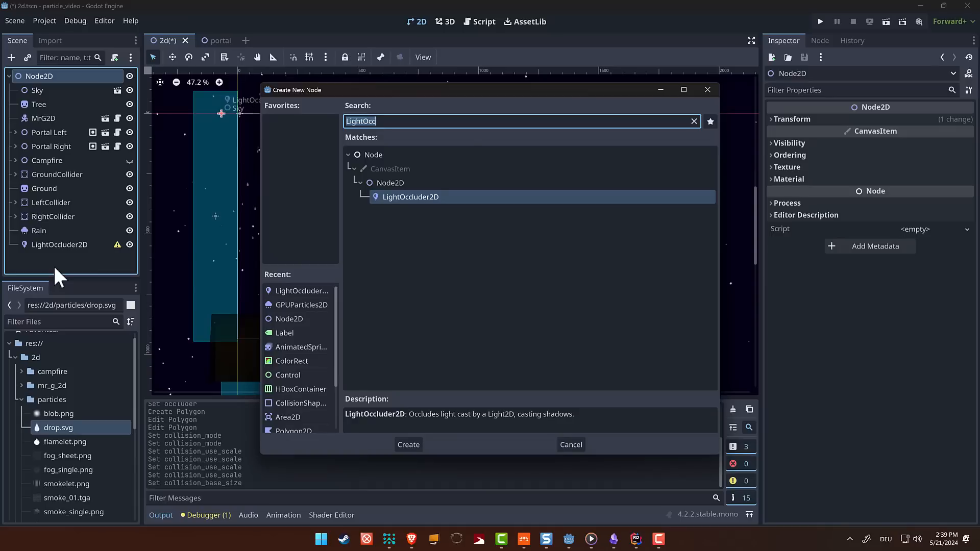
pyautogui.write('Gpu')
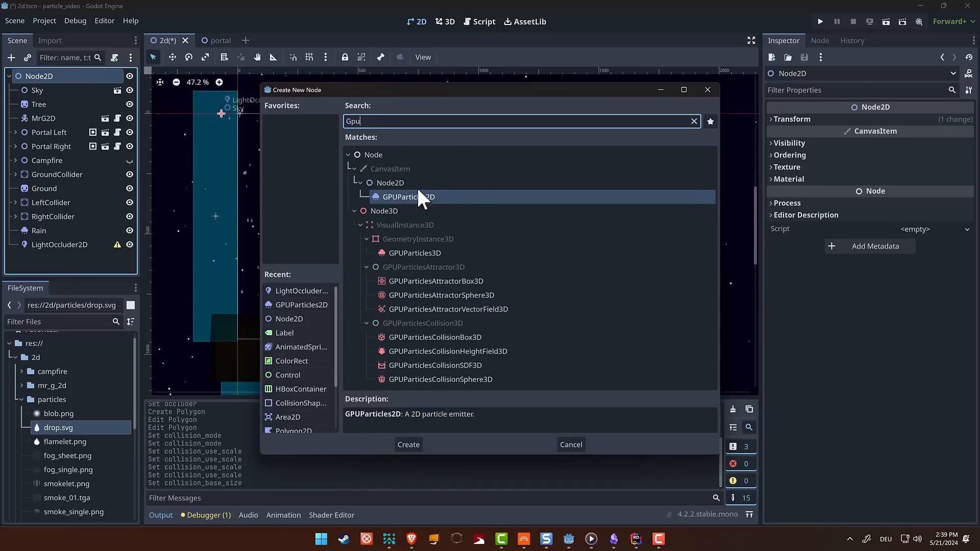
pyautogui.doubleClick(420, 198)
pyautogui.doubleClick(28, 259)
pyautogui.write('Splash')
pyautogui.press('Return')
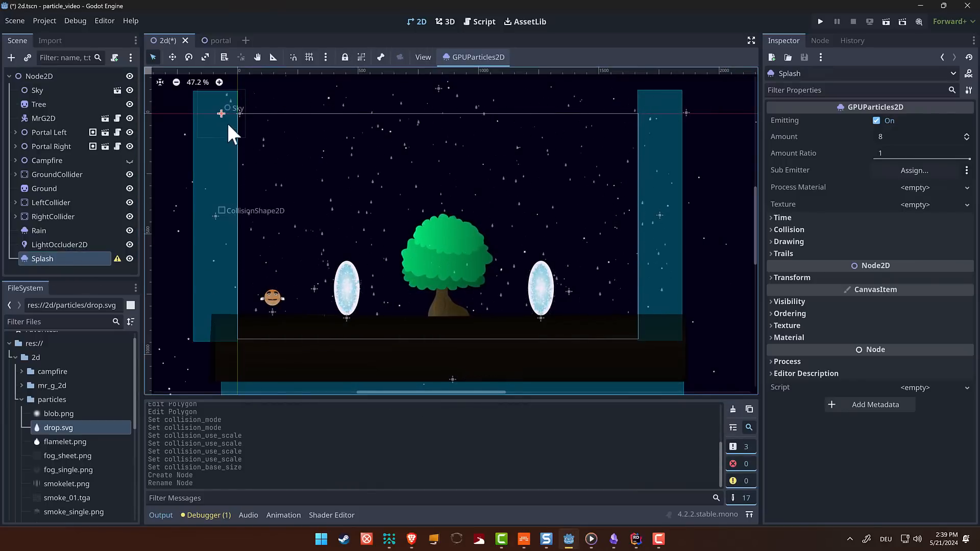
# Move the Splash node onto the ground surface between the left portal and the tree, at about (695, 835).
pyautogui.press('w')
pyautogui.moveTo(223, 110); pyautogui.dragTo(306, 207)
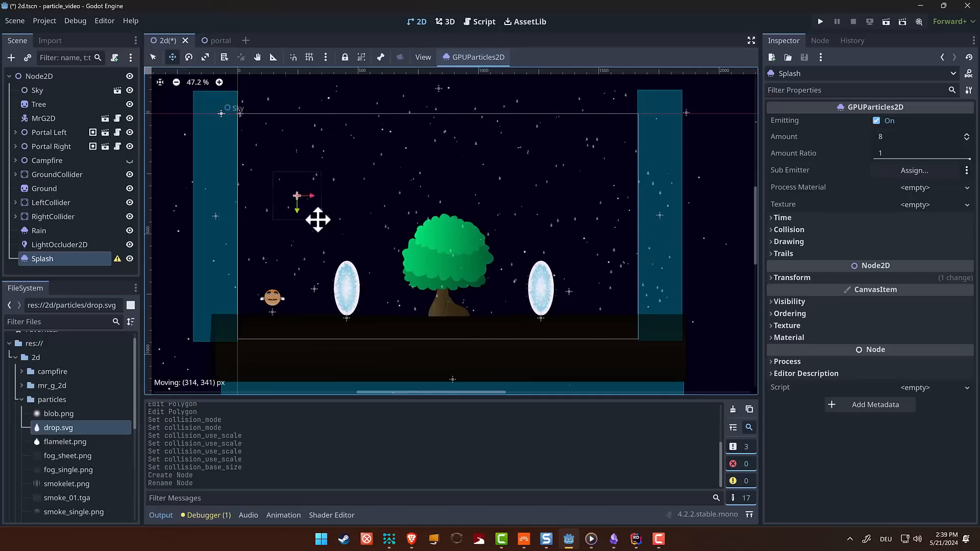
pyautogui.moveTo(394, 316); pyautogui.dragTo(391, 319)
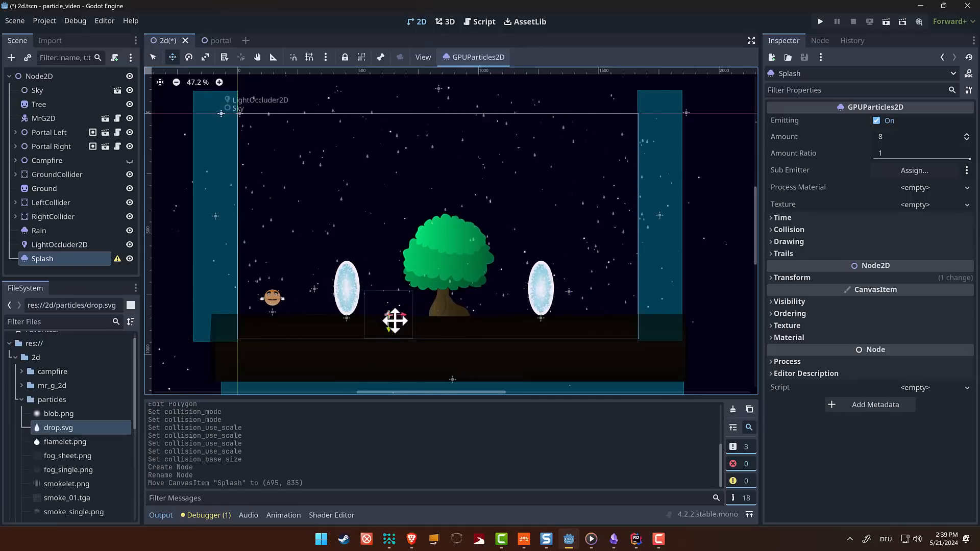
pyautogui.scroll(4, 392, 318)
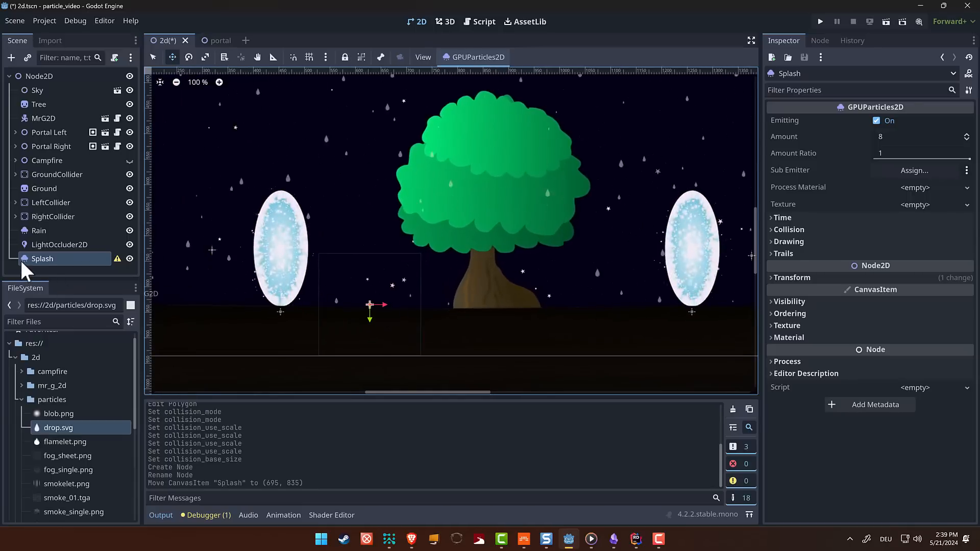
# Assign drop.svg as the Splash node's texture and give it a new ParticleProcessMaterial.
pyautogui.moveTo(51, 430); pyautogui.dragTo(918, 203)
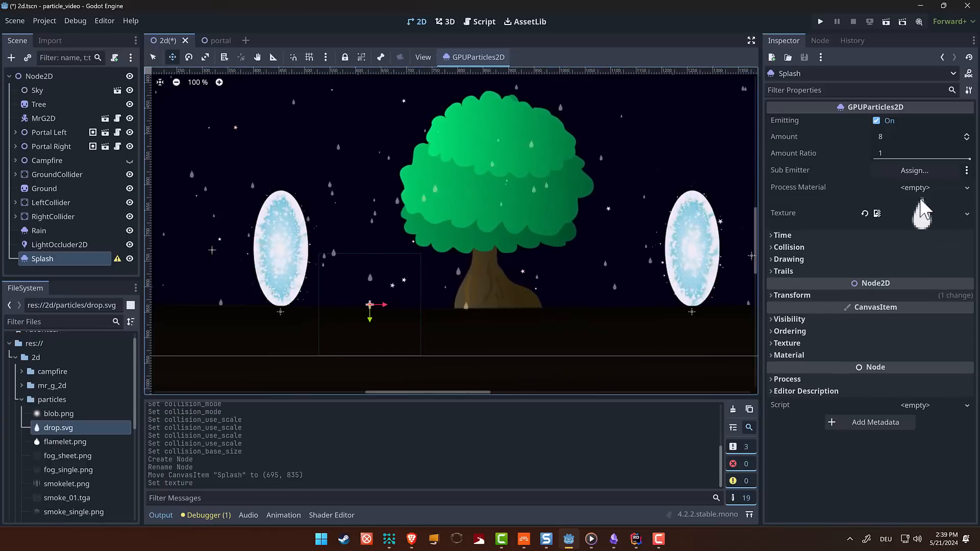
pyautogui.click(948, 187)
pyautogui.click(931, 215)
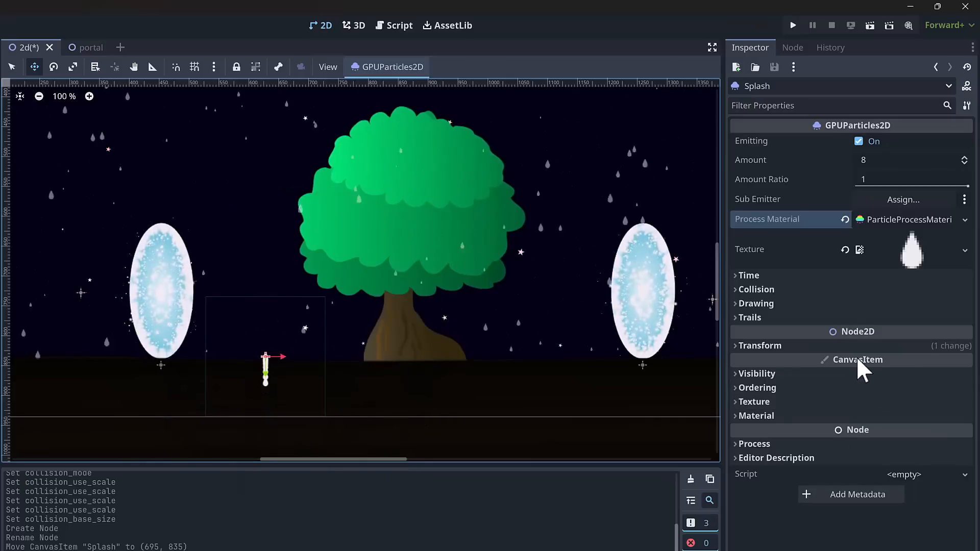
# Set the spawn velocity direction in the Splash process material to x 0, y -1.
pyautogui.click(907, 220)
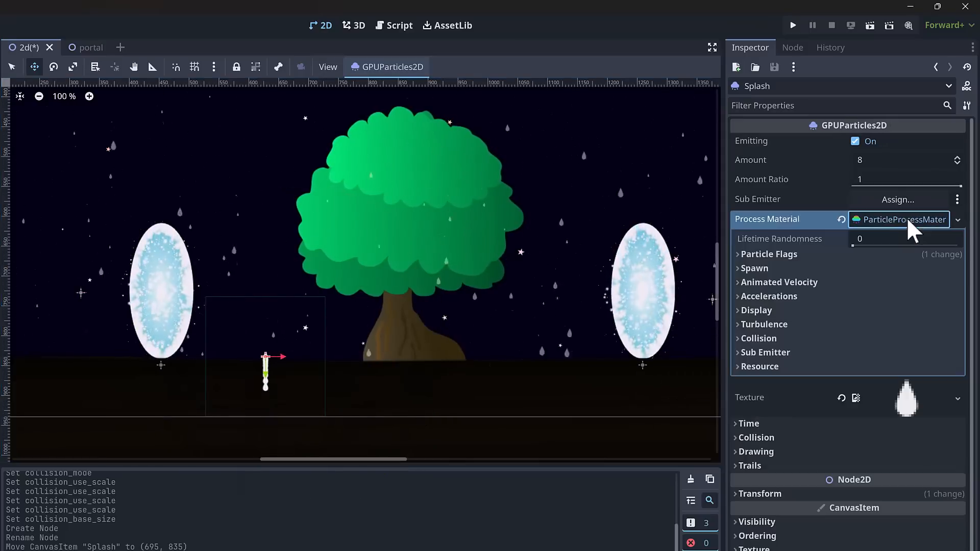
pyautogui.click(739, 268)
pyautogui.click(744, 315)
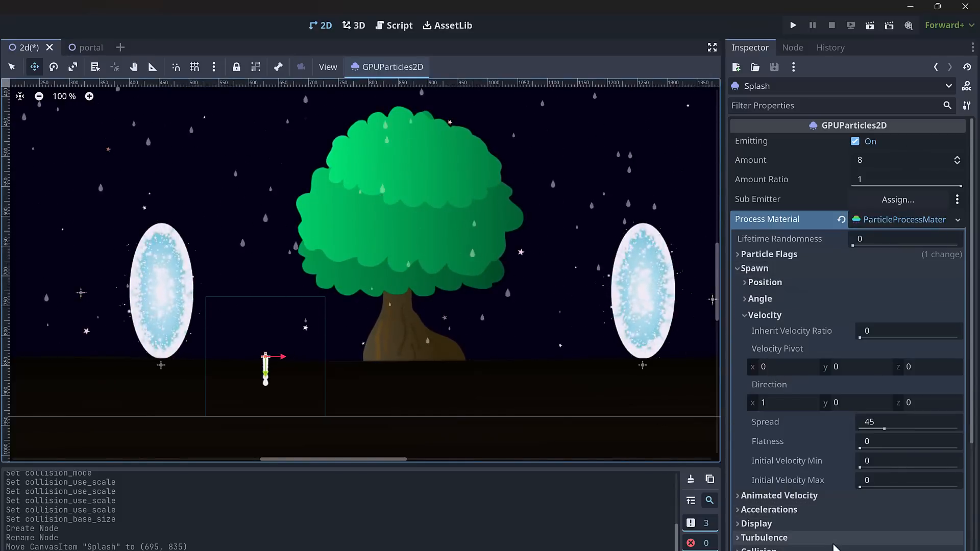
pyautogui.click(794, 403)
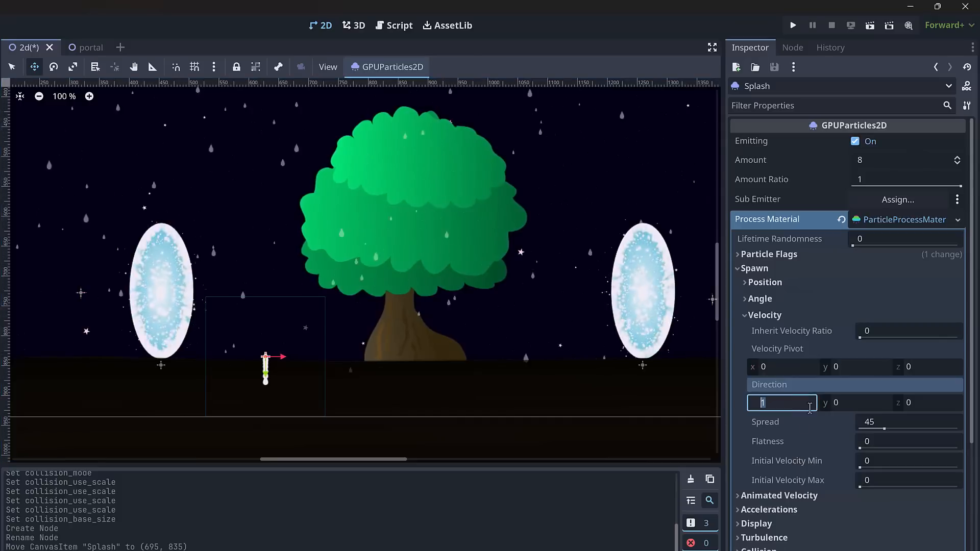
pyautogui.write('0')
pyautogui.press('Return')
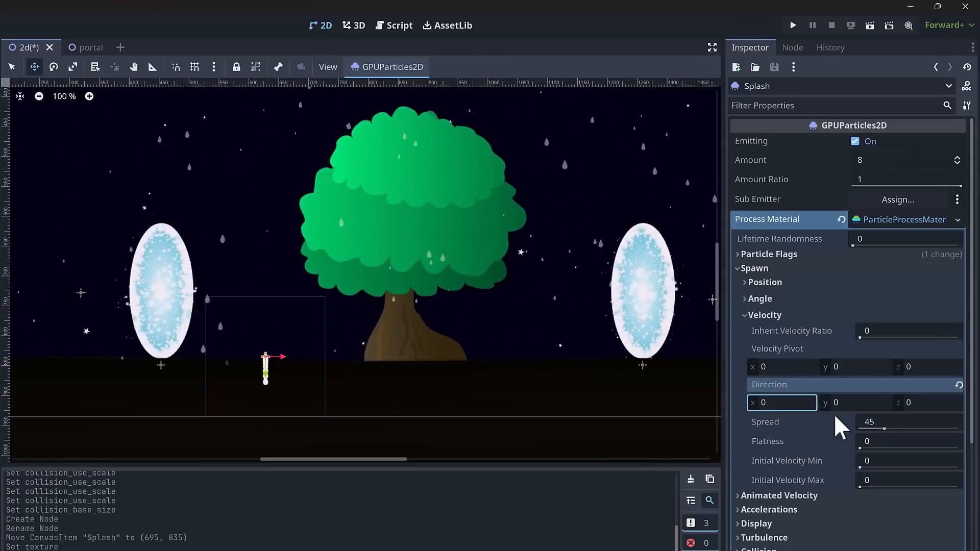
pyautogui.click(876, 403)
pyautogui.write('-1')
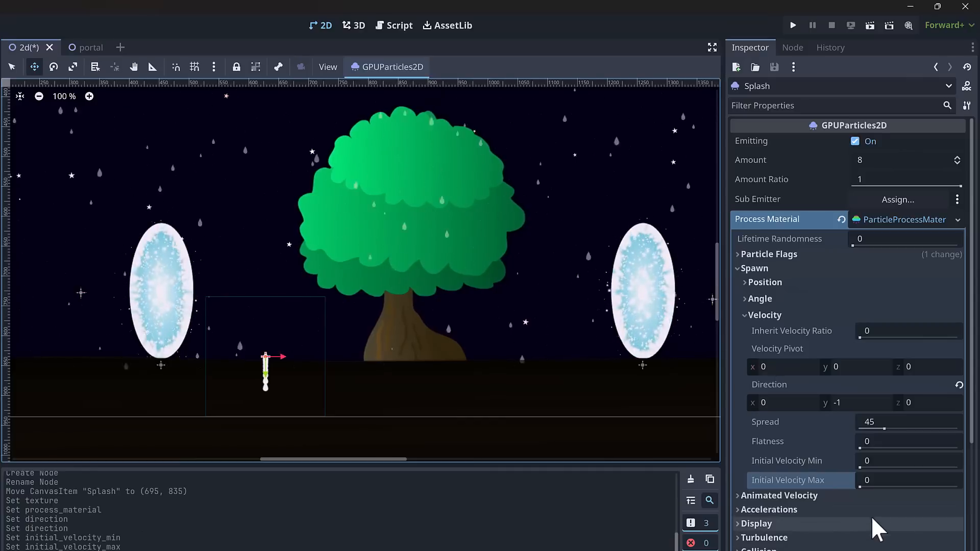
# Set the splash particles' initial velocity to a minimum of 30 and a maximum of 40.
pyautogui.click(891, 463)
pyautogui.write('30')
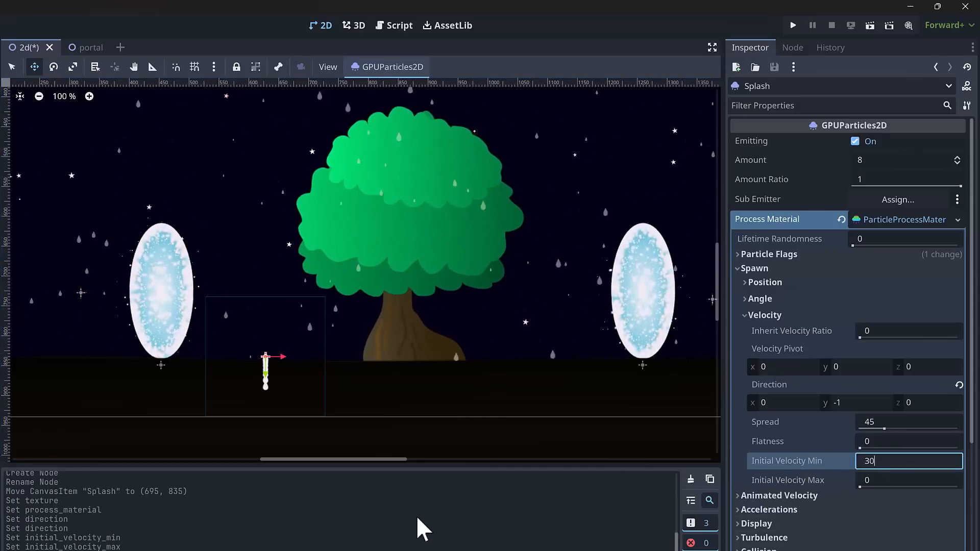
pyautogui.press('Return')
pyautogui.press('Tab')
pyautogui.write('40')
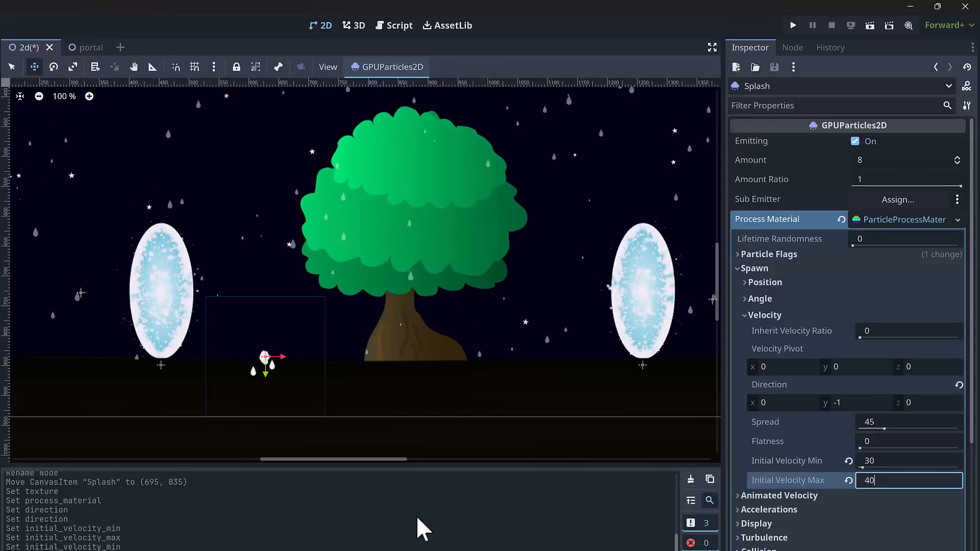
pyautogui.press('Return')
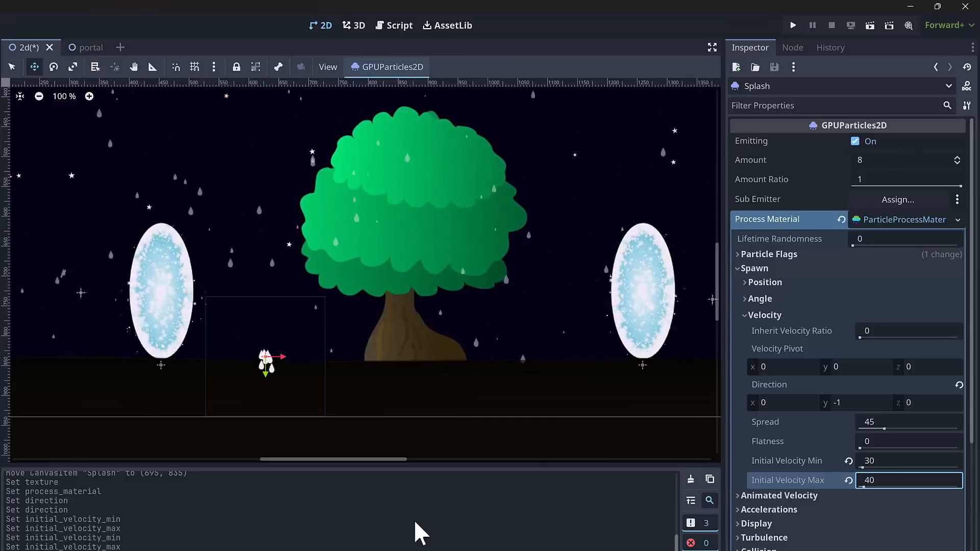
# Set the splash particles' display scale to a minimum of 0.1 and a maximum of 0.2.
pyautogui.click(741, 524)
pyautogui.scroll(-2, 750, 503)
pyautogui.click(747, 476)
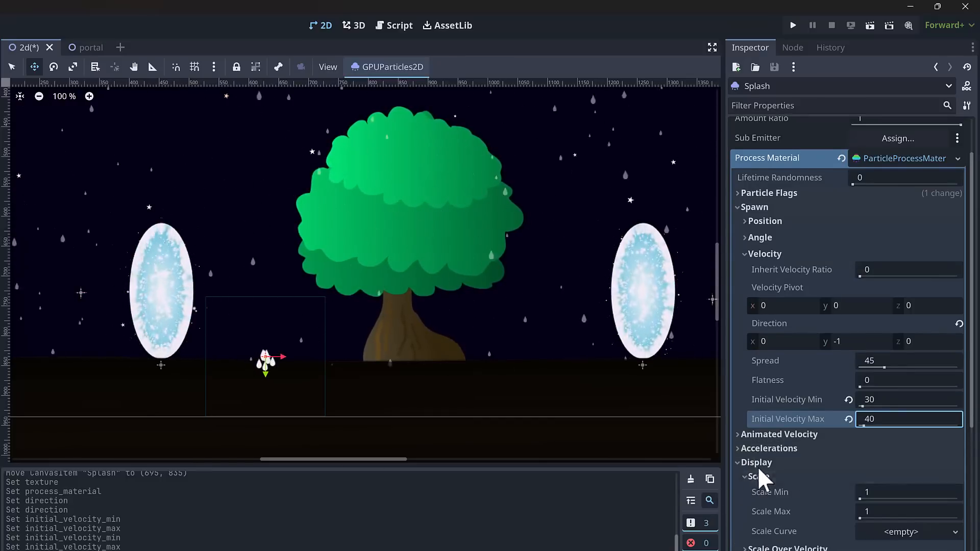
pyautogui.scroll(-4, 758, 478)
pyautogui.click(888, 306)
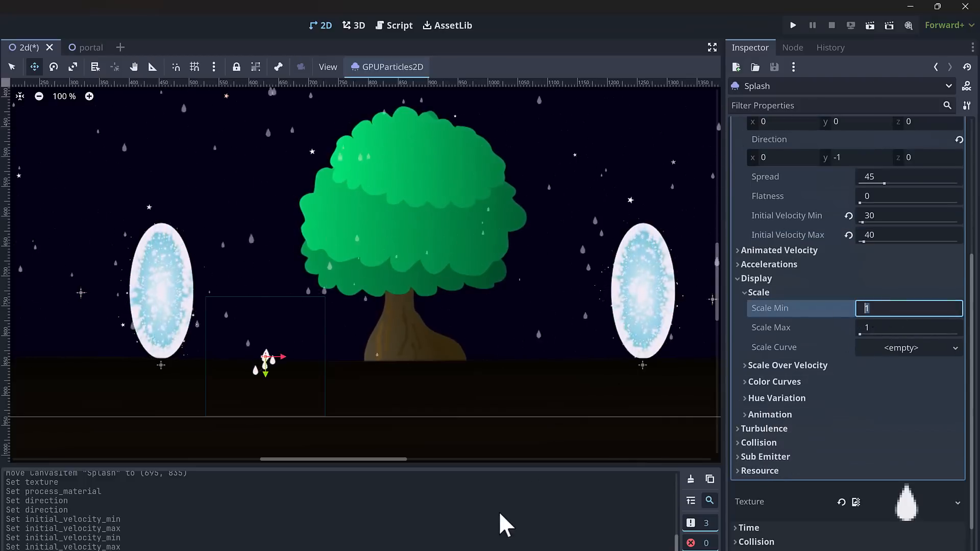
pyautogui.write('0.1')
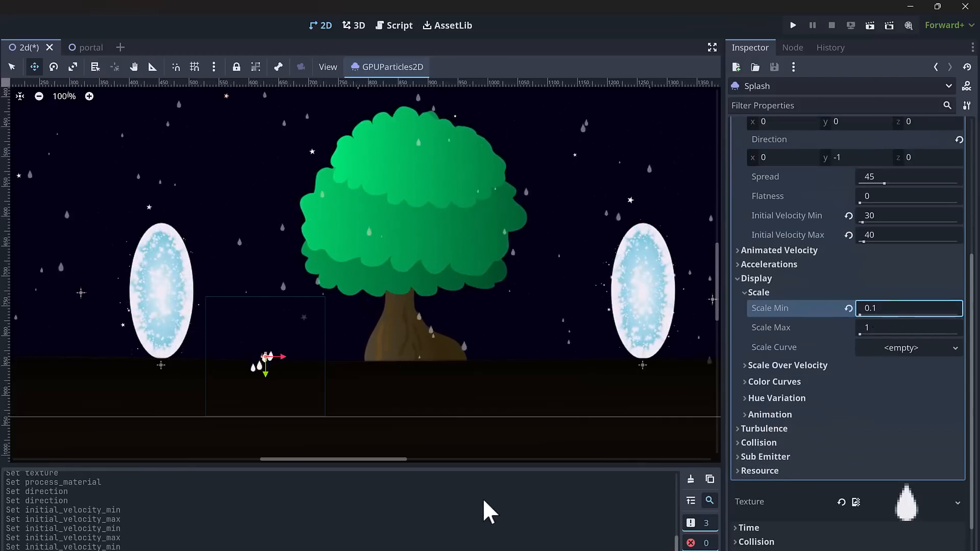
pyautogui.press('Tab')
pyautogui.write('.2')
pyautogui.press('Return')
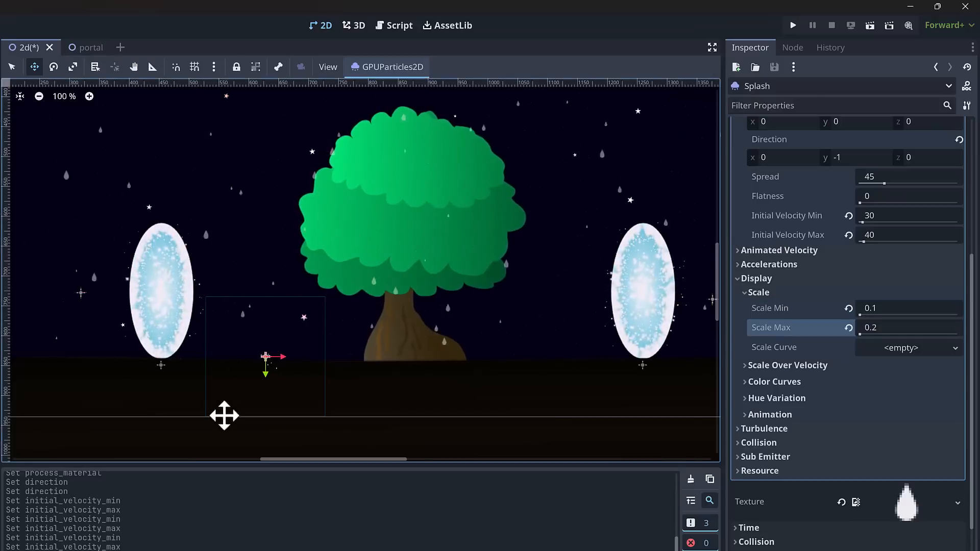
# Raise the splash particles' initial velocity to a minimum of 50 and a maximum of 60.
pyautogui.scroll(2, 249, 380)
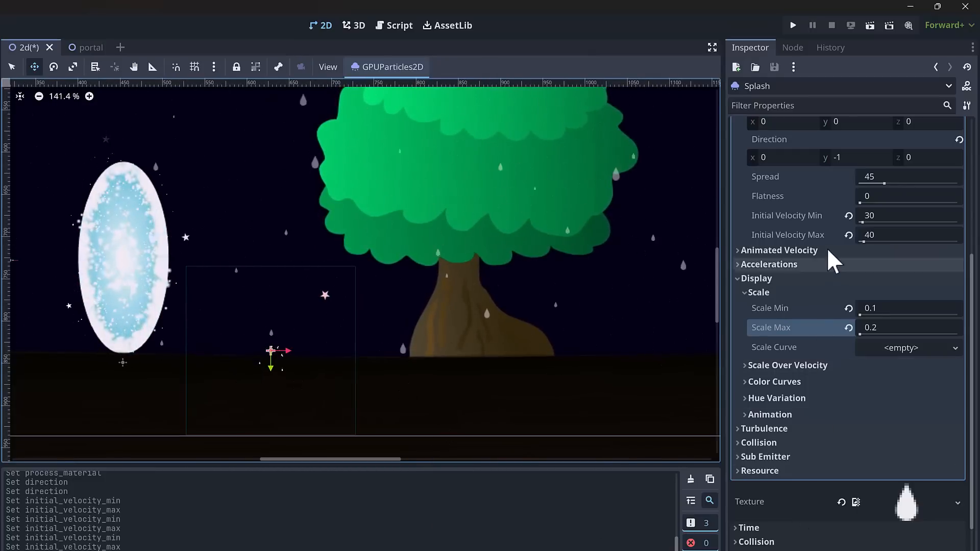
pyautogui.scroll(3, 830, 258)
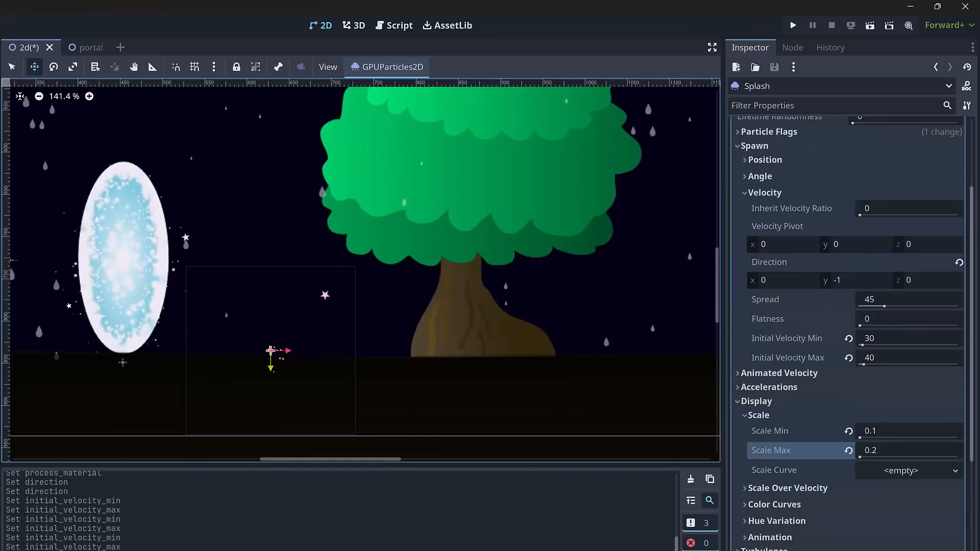
pyautogui.click(894, 338)
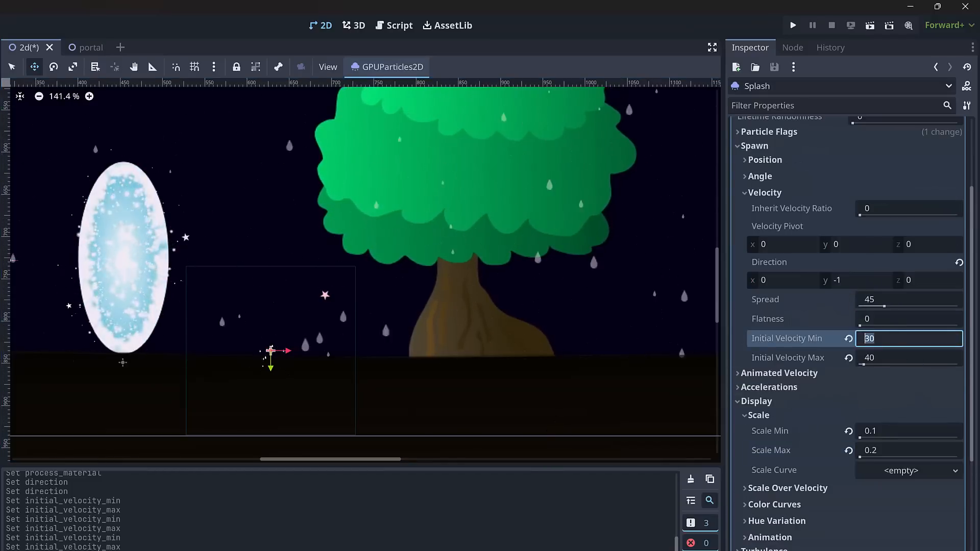
pyautogui.write('50')
pyautogui.press('Tab')
pyautogui.write('60')
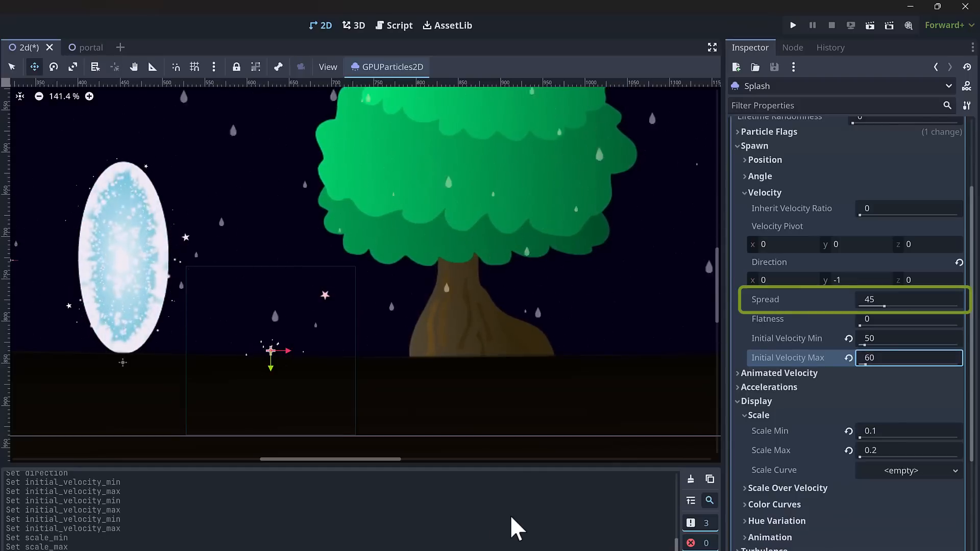
# Narrow the splash particles' spread to 21 and inspect the emitted droplets up close.
pyautogui.moveTo(884, 303); pyautogui.dragTo(864, 304)
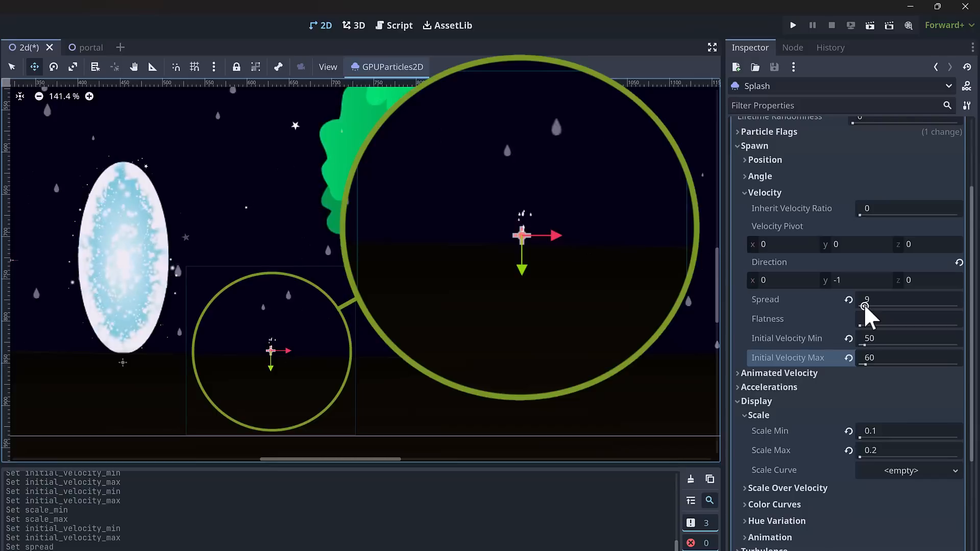
pyautogui.moveTo(864, 305); pyautogui.dragTo(871, 305)
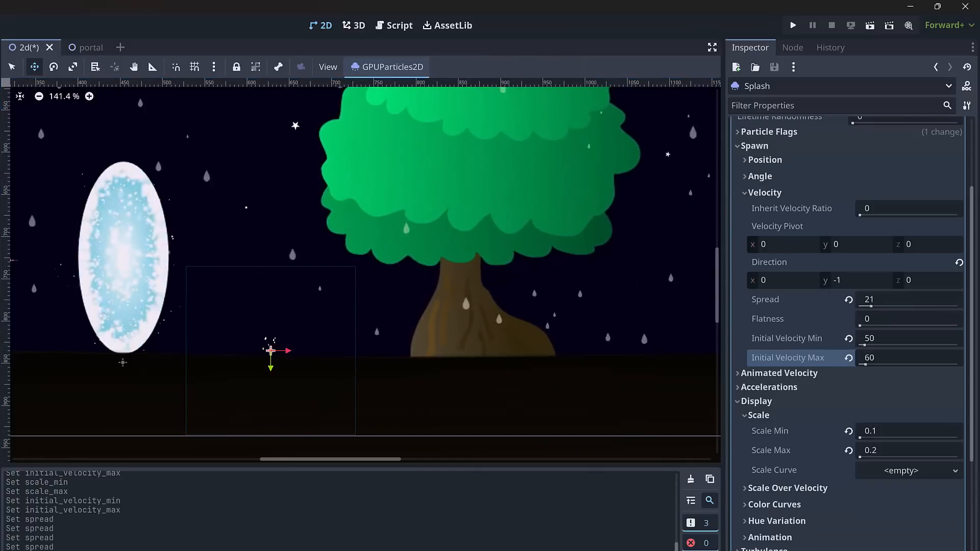
pyautogui.scroll(3, 264, 381)
pyautogui.scroll(9, 251, 362)
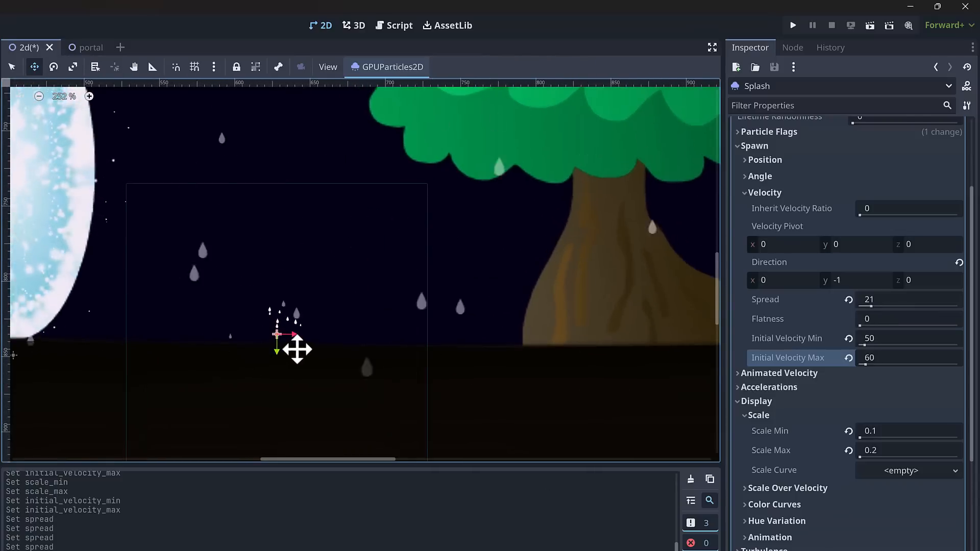
# Set the splash particles' minimum and maximum spawn angle to 180 degrees.
pyautogui.scroll(1, 249, 342)
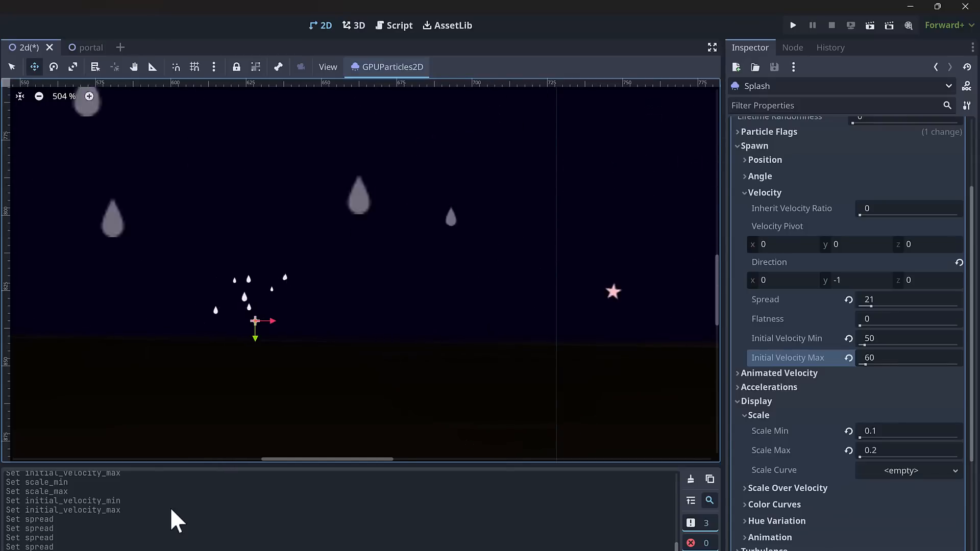
pyautogui.click(751, 176)
pyautogui.click(869, 192)
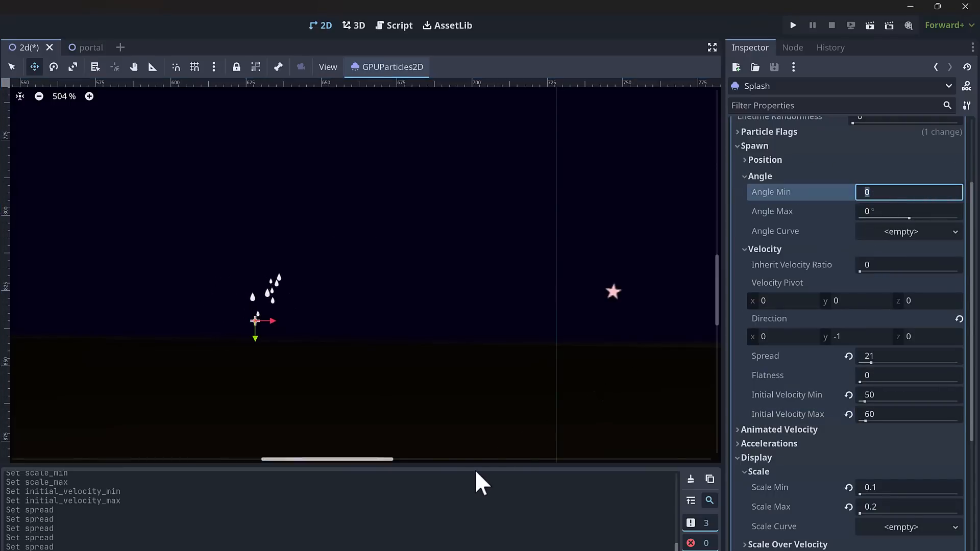
pyautogui.press('Tab')
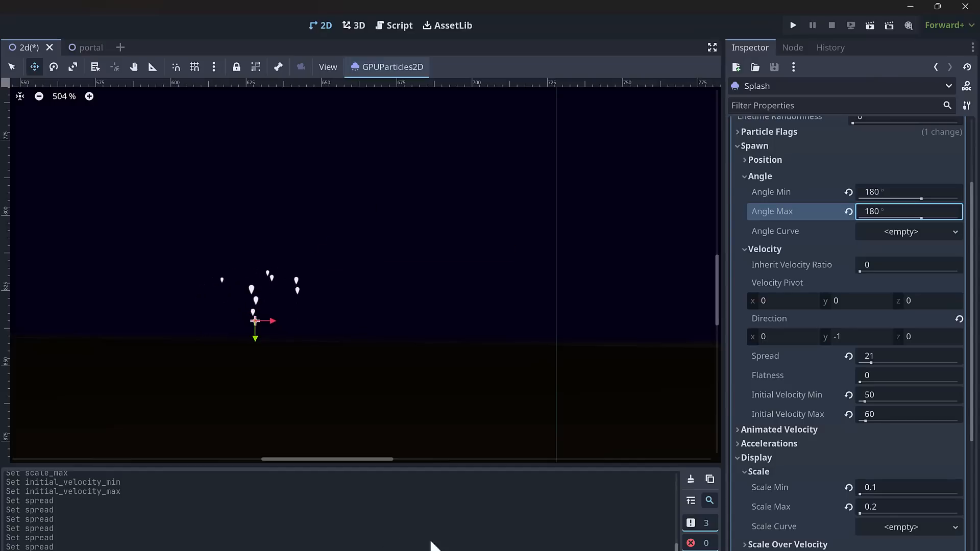
# Add a new CurveTexture as the splash's angle curve and reset the curve's range to a minimum of 0 and a maximum of 1.
pyautogui.click(926, 229)
pyautogui.click(924, 246)
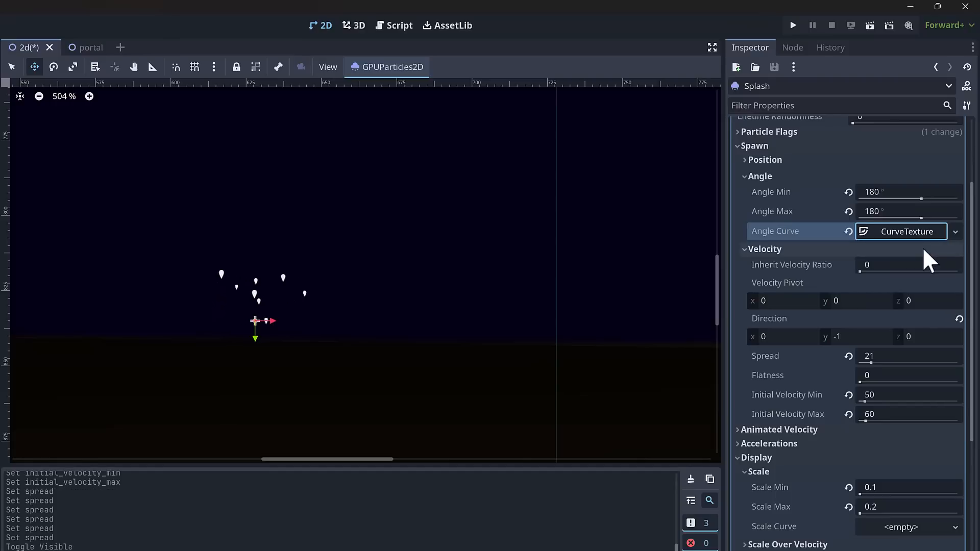
pyautogui.click(892, 231)
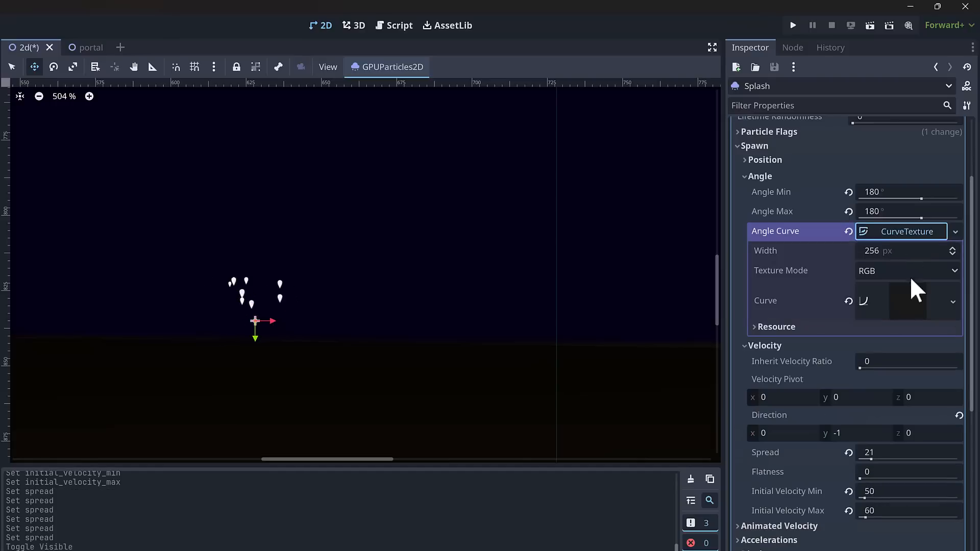
pyautogui.click(897, 305)
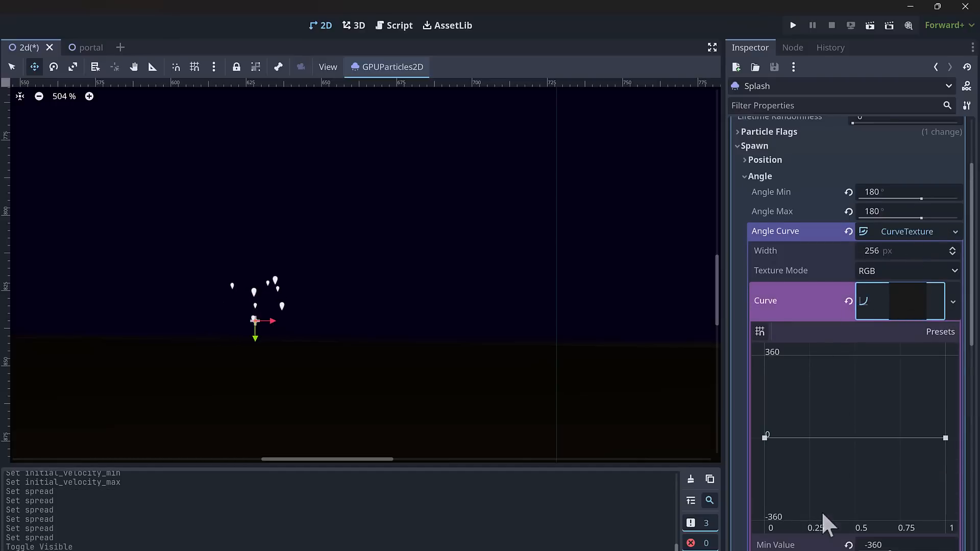
pyautogui.scroll(-3, 826, 517)
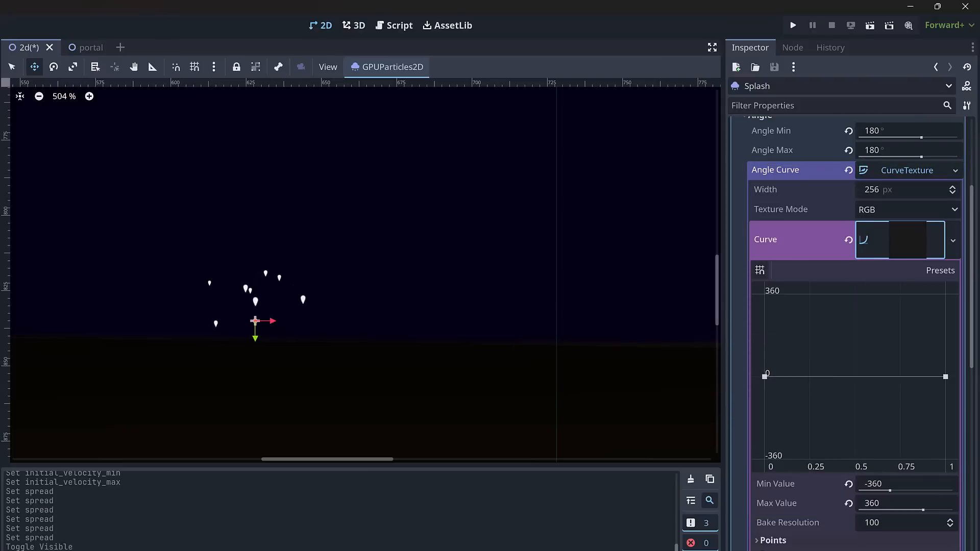
pyautogui.click(848, 484)
pyautogui.click(848, 503)
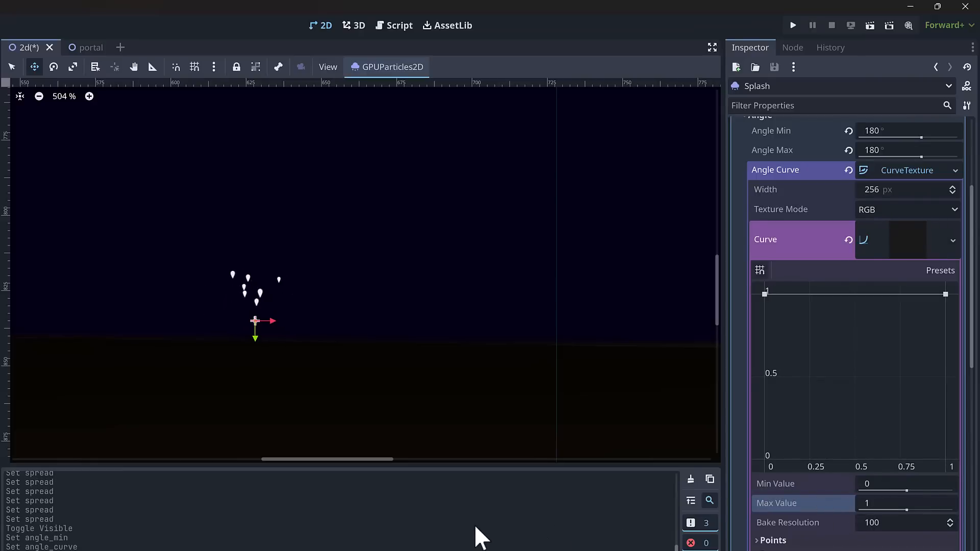
# Apply a linear preset to the angle curve and reshape it to fall from 1 at the start to 0 at the end.
pyautogui.click(938, 272)
pyautogui.click(943, 305)
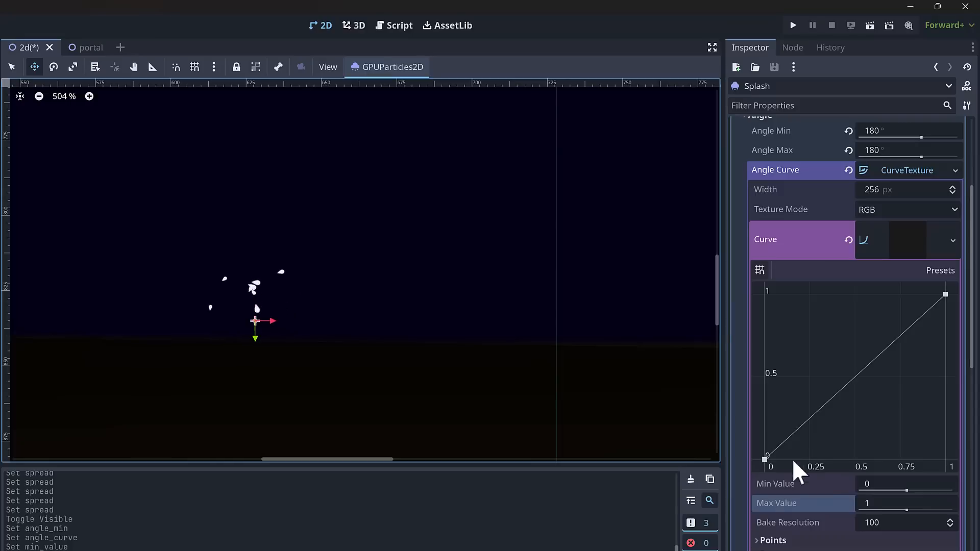
pyautogui.moveTo(765, 461); pyautogui.dragTo(706, 247)
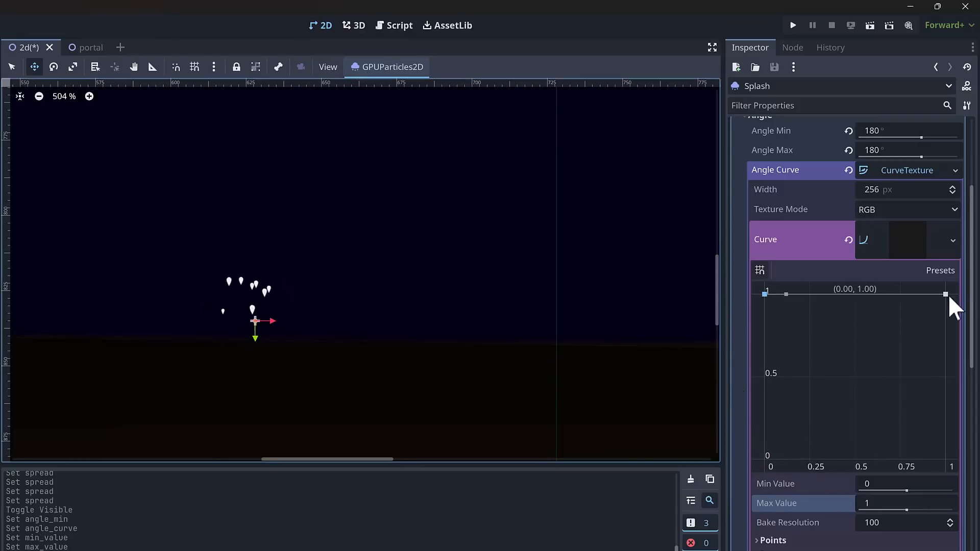
pyautogui.moveTo(947, 294); pyautogui.dragTo(946, 459)
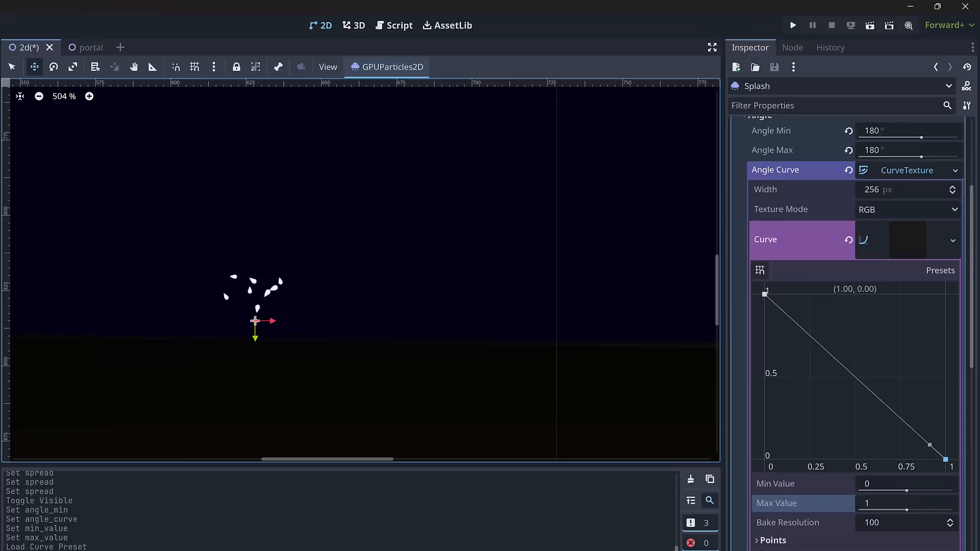
# Reset the splash's minimum and maximum angle to 0 and clear its angle curve.
pyautogui.click(849, 131)
pyautogui.click(849, 151)
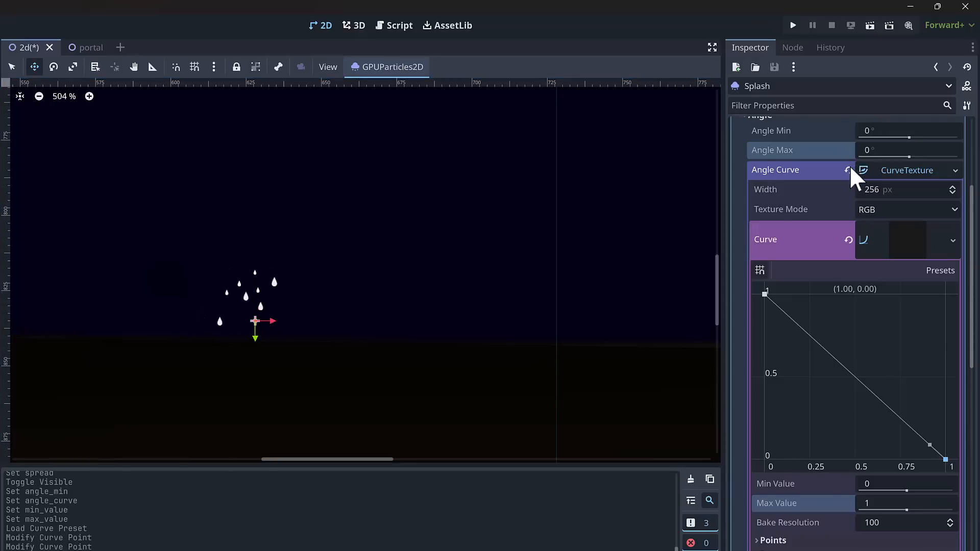
pyautogui.click(848, 170)
pyautogui.scroll(2, 817, 168)
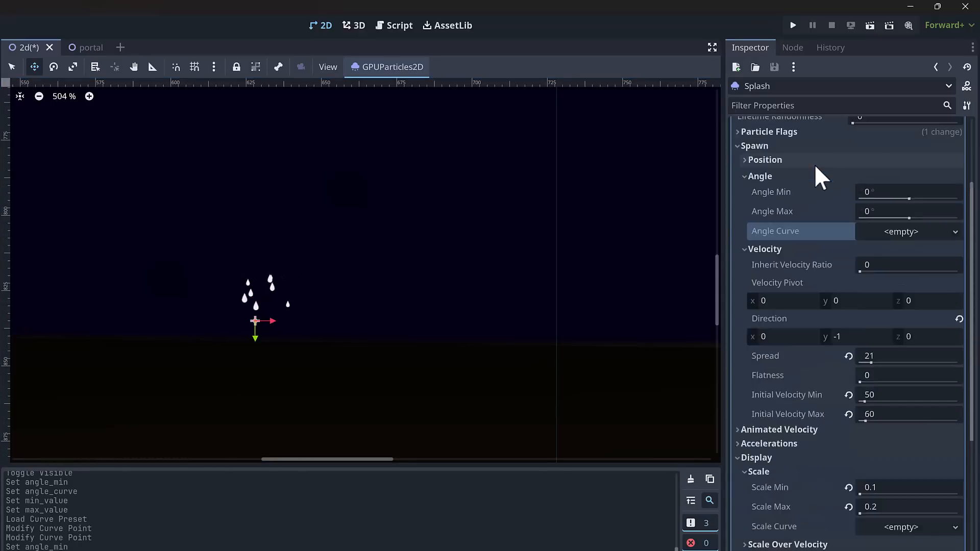
# Enable the Align Y particle flag in the splash's process material.
pyautogui.scroll(4, 814, 163)
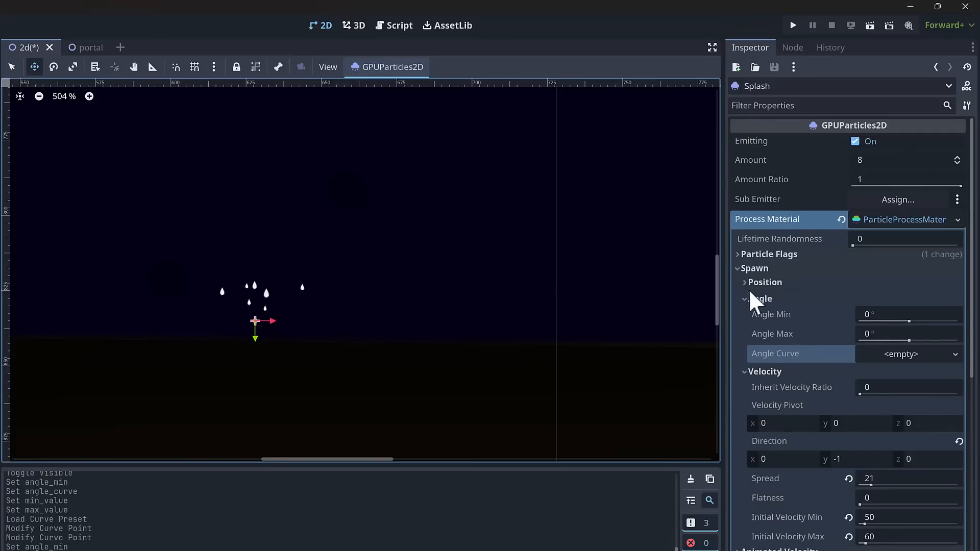
pyautogui.click(740, 253)
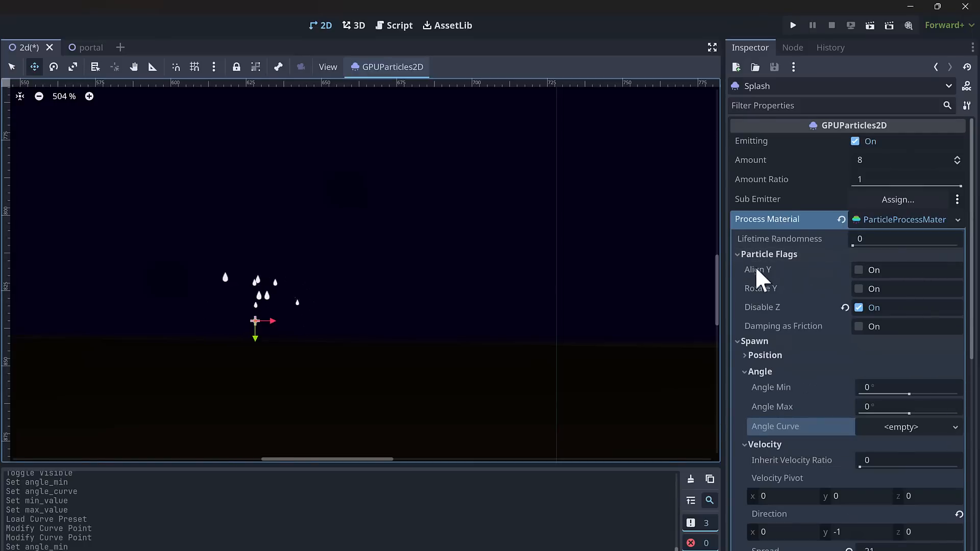
pyautogui.moveTo(755, 266)
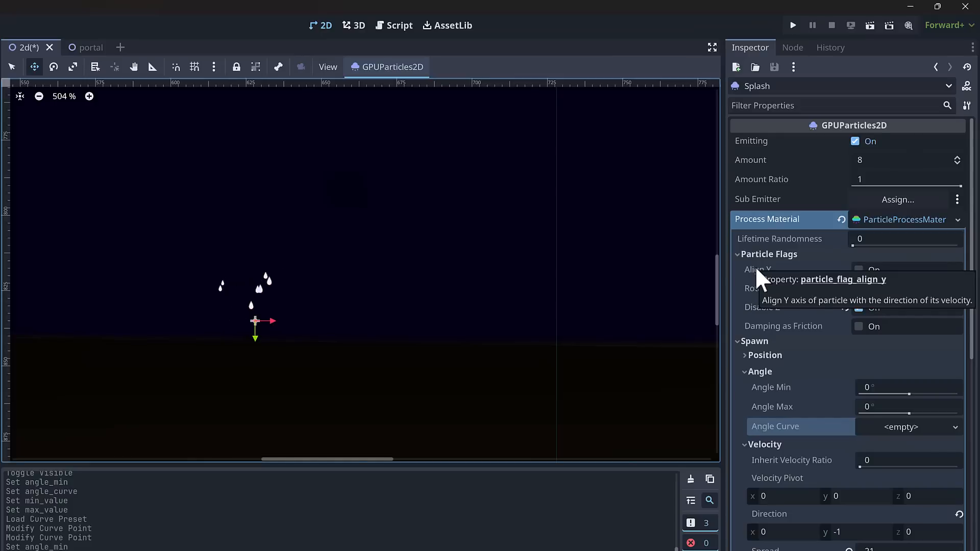
pyautogui.click(861, 269)
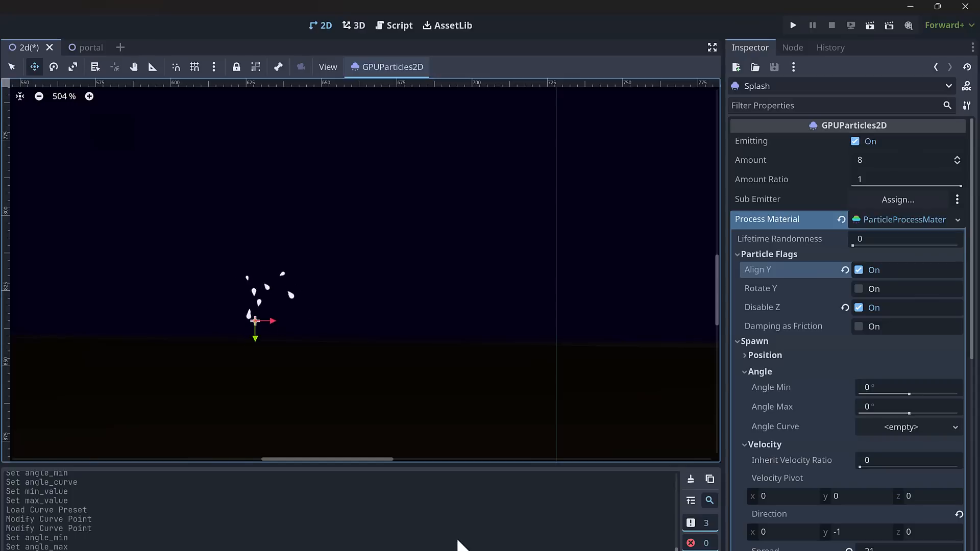
# Set the splash particles' explosiveness to 1.
pyautogui.scroll(-10, 917, 434)
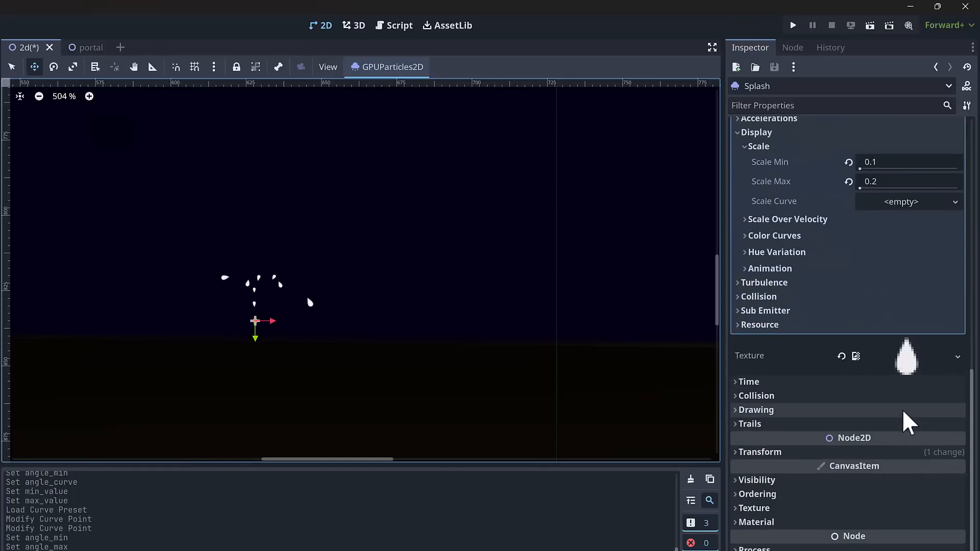
pyautogui.click(761, 382)
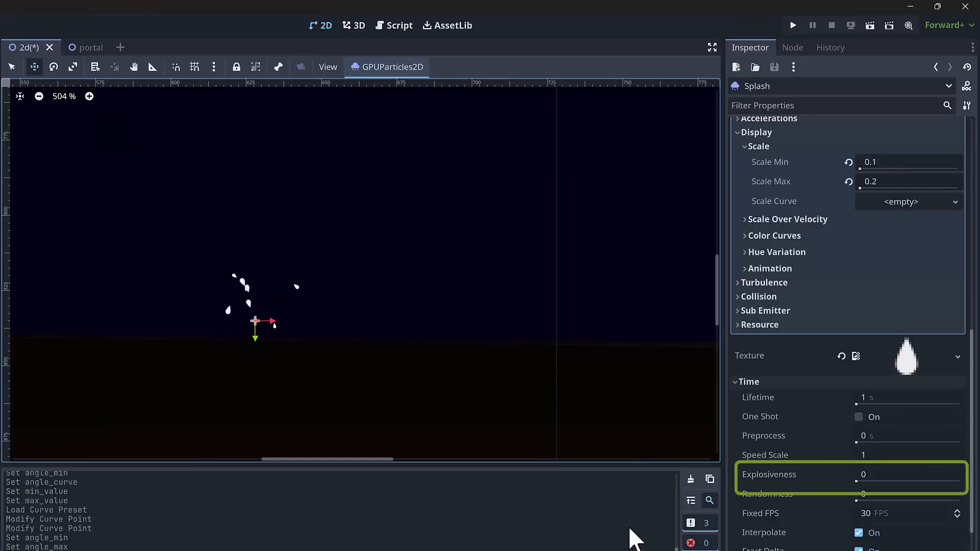
pyautogui.moveTo(857, 482); pyautogui.dragTo(967, 489)
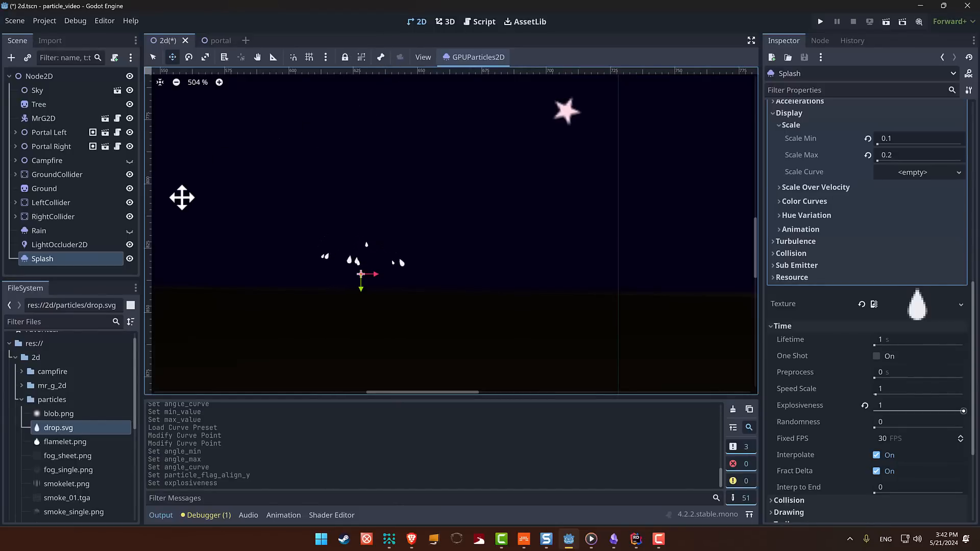
# Make the Rain node visible again and view it together with the splash in the whole scene.
pyautogui.click(130, 231)
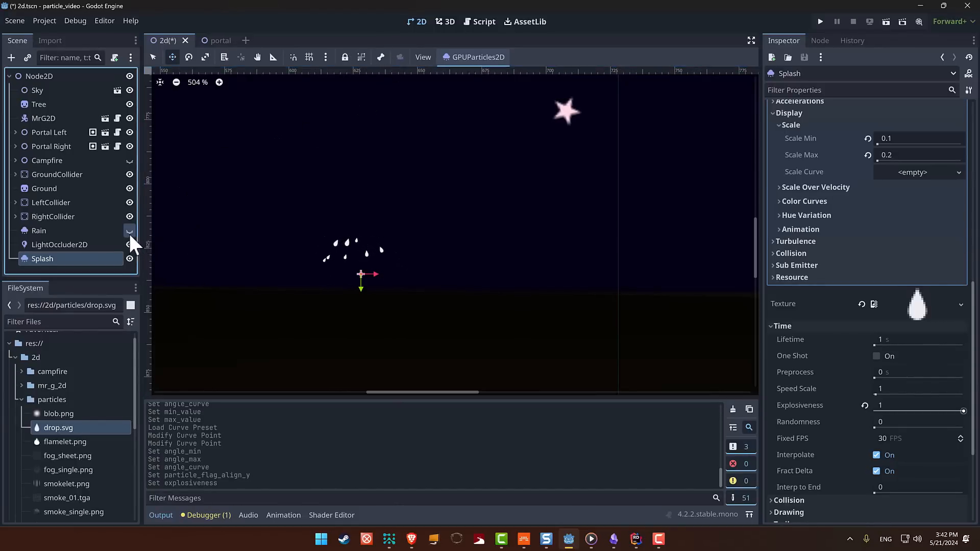
pyautogui.scroll(-6, 294, 174)
pyautogui.scroll(-6, 294, 177)
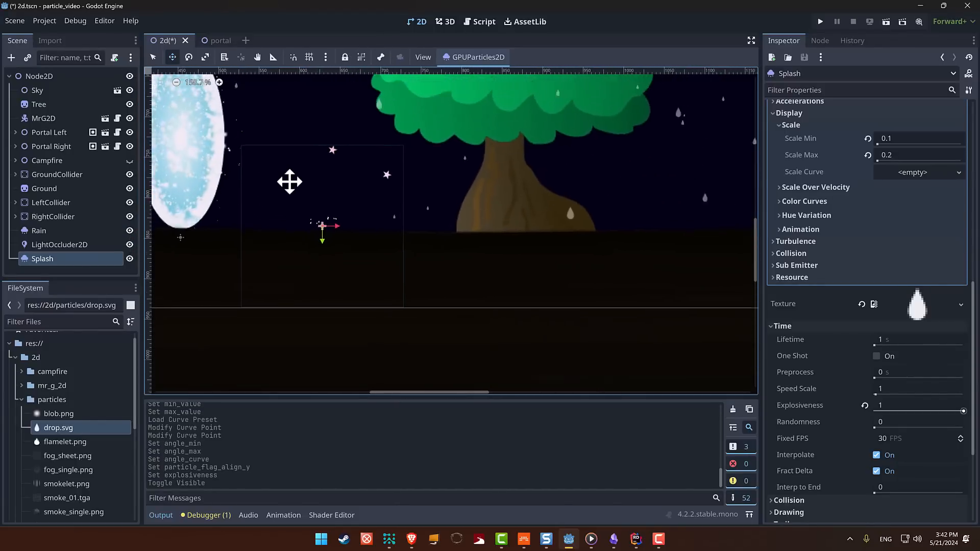
pyautogui.scroll(-2, 401, 307)
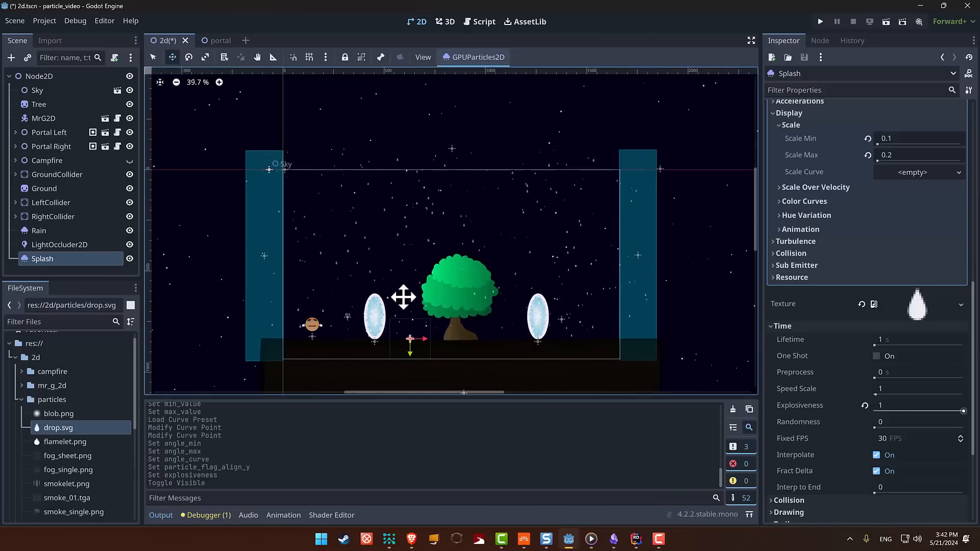
# Assign the Splash node as the sub emitter of the Rain particles.
pyautogui.scroll(1, 388, 299)
pyautogui.click(52, 230)
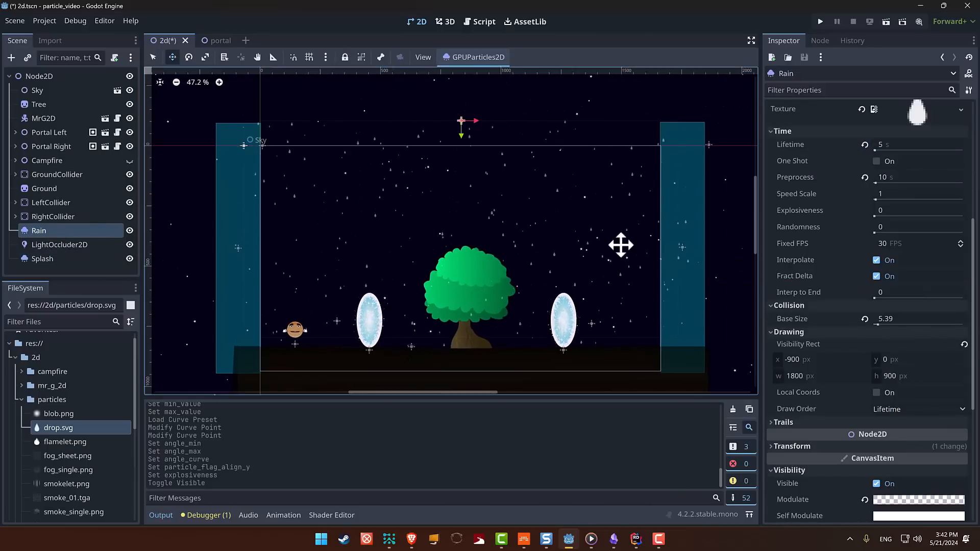
pyautogui.scroll(5, 858, 151)
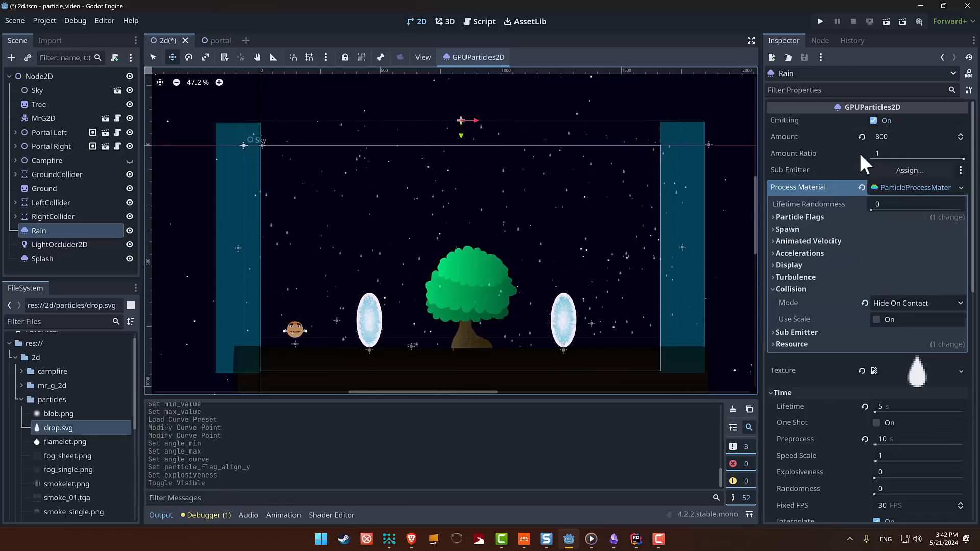
pyautogui.click(917, 168)
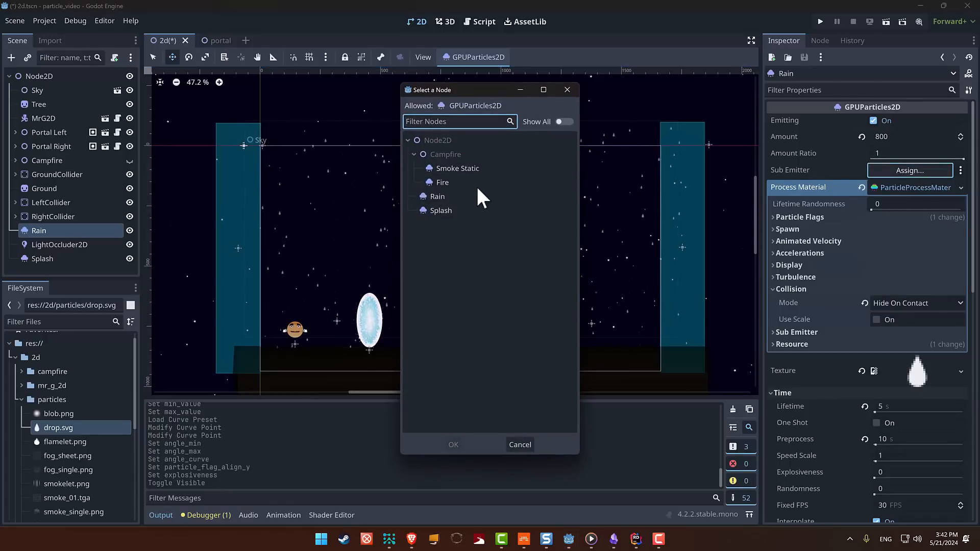
pyautogui.click(439, 213)
pyautogui.click(455, 445)
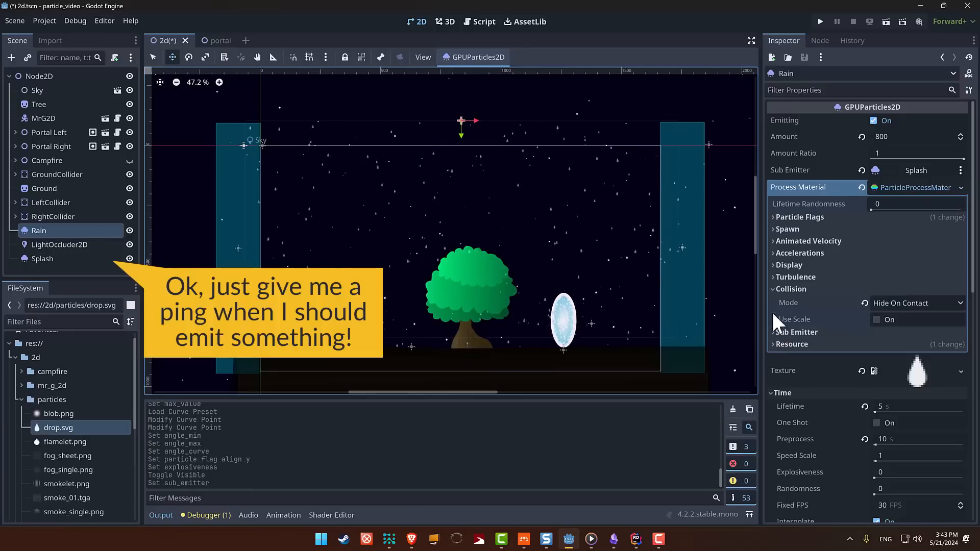
# Try the Constant and At End sub emitter modes in the Rain's process material.
pyautogui.click(773, 290)
pyautogui.click(774, 301)
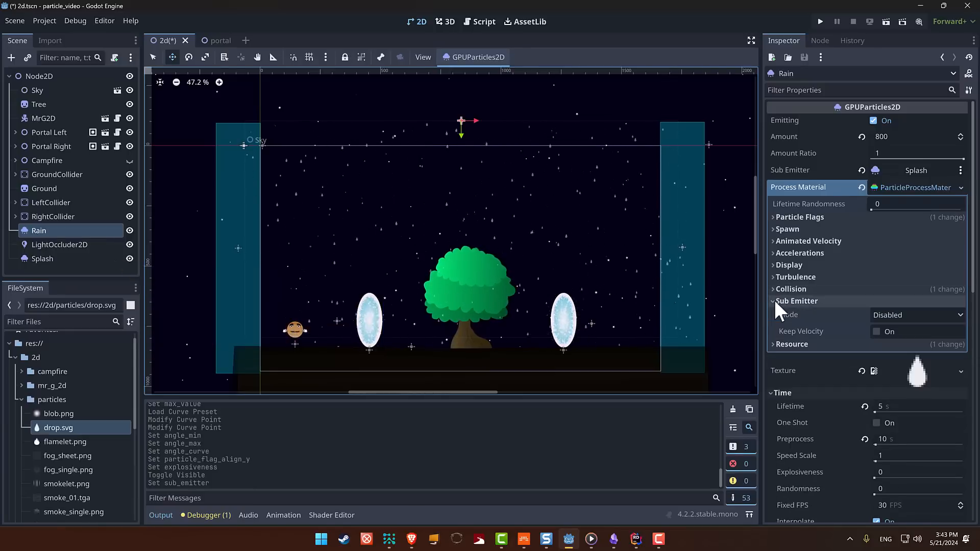
pyautogui.click(961, 315)
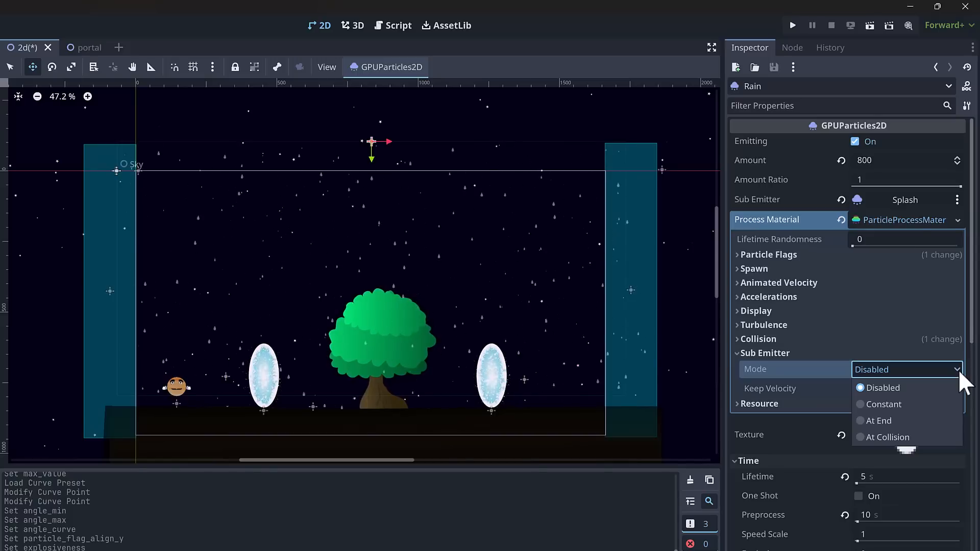
pyautogui.click(908, 408)
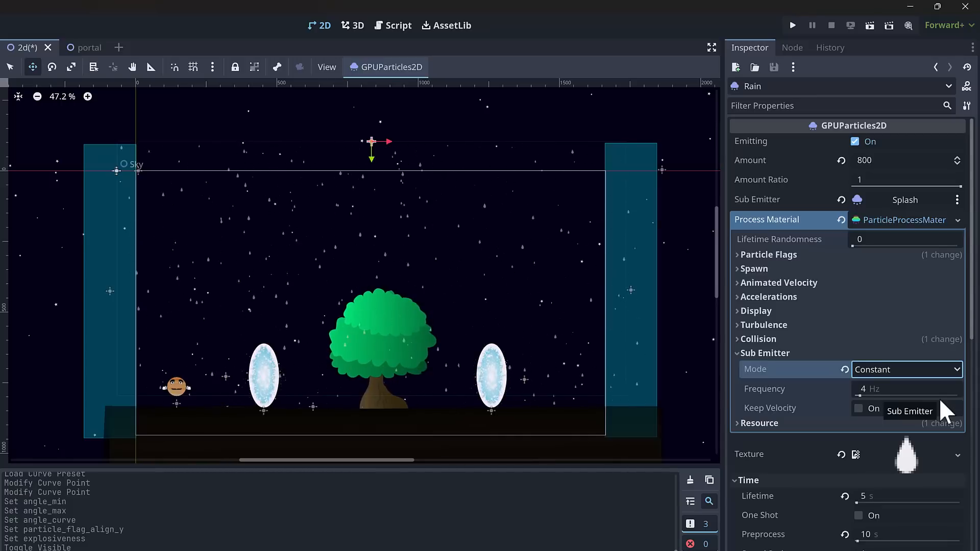
pyautogui.click(954, 369)
pyautogui.click(907, 421)
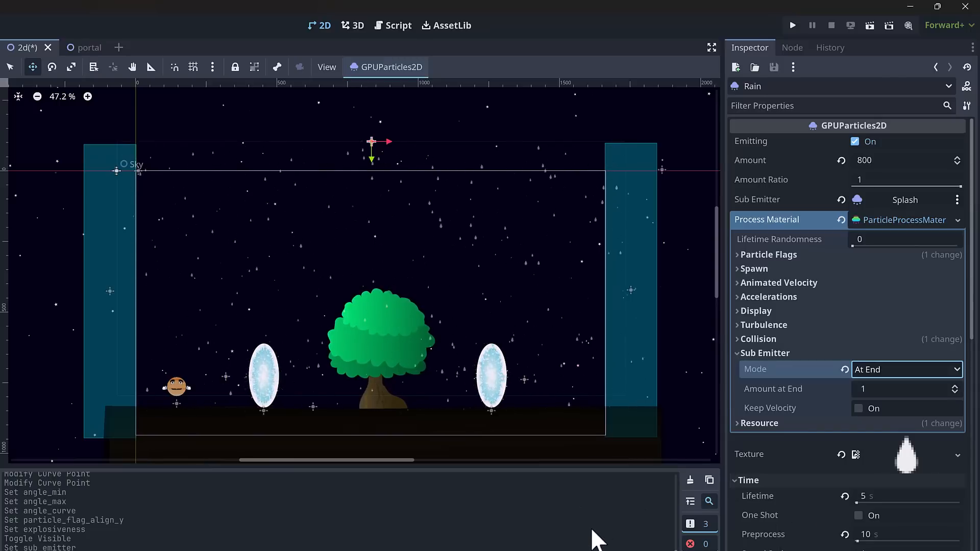
# Set the Rain's sub emitter mode to At Collision with an amount at collision of 16.
pyautogui.click(900, 367)
pyautogui.click(903, 437)
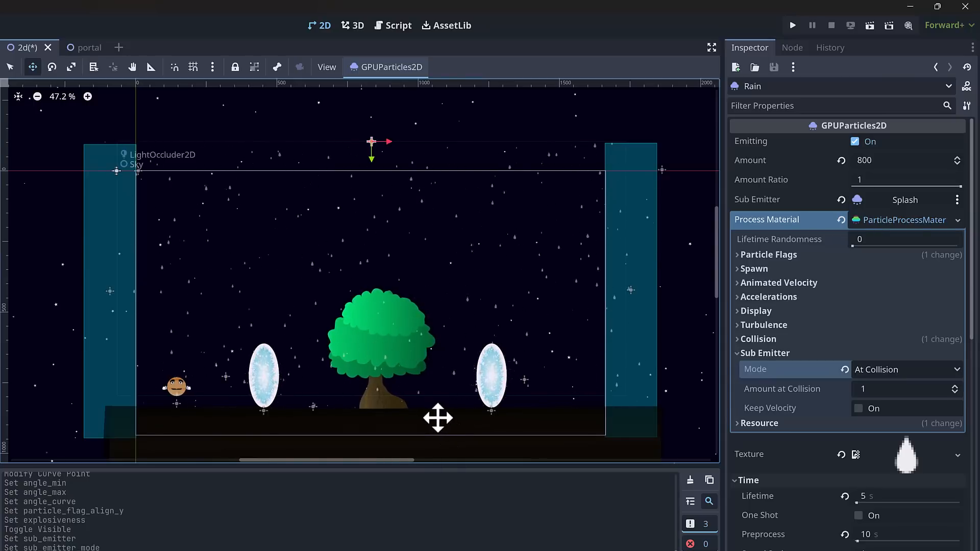
pyautogui.scroll(5, 448, 429)
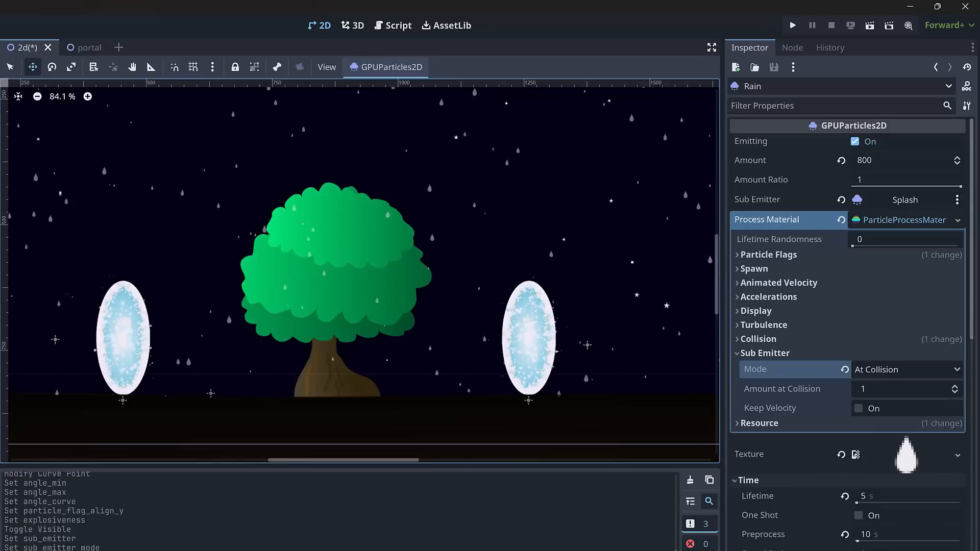
pyautogui.click(896, 389)
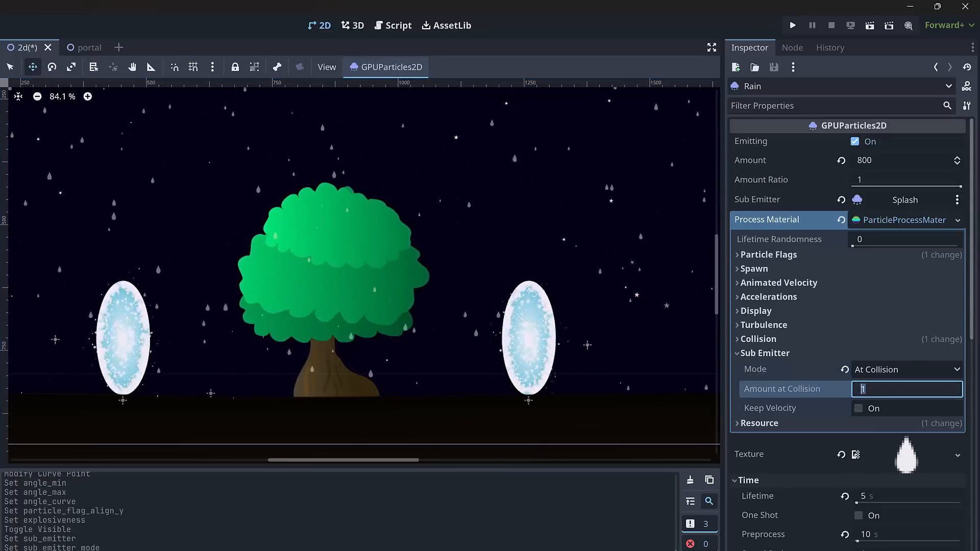
pyautogui.write('16')
pyautogui.press('Return')
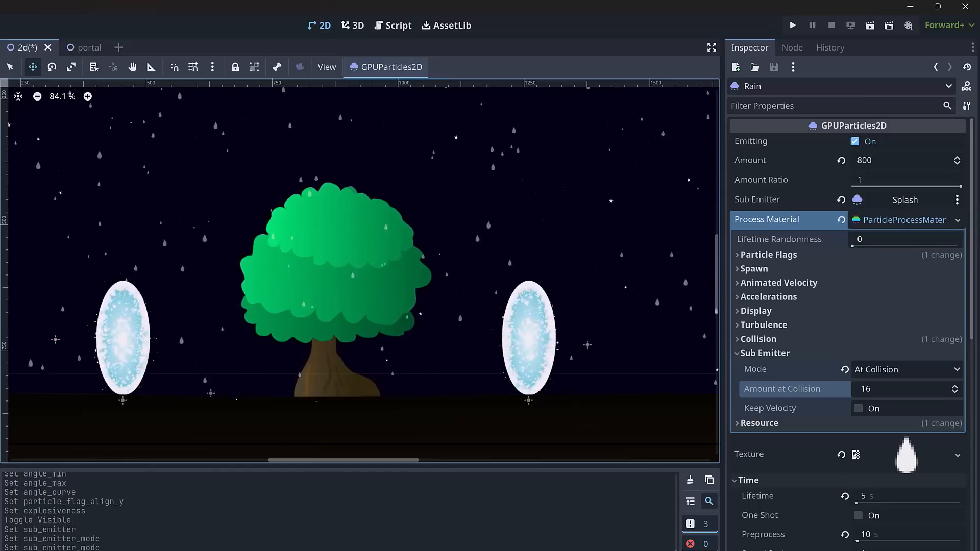
# Set the Splash particles' amount to 6400.
pyautogui.moveTo(780, 380)
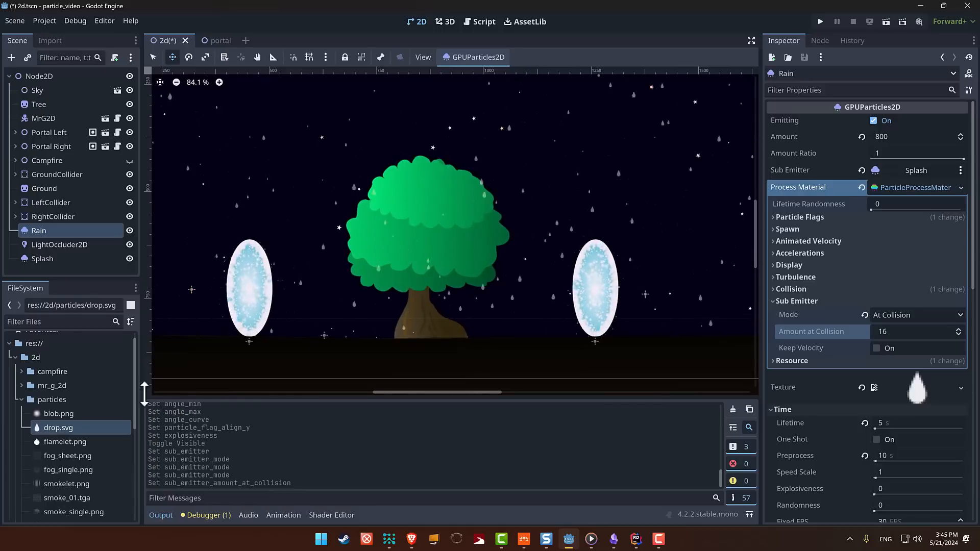
pyautogui.click(56, 258)
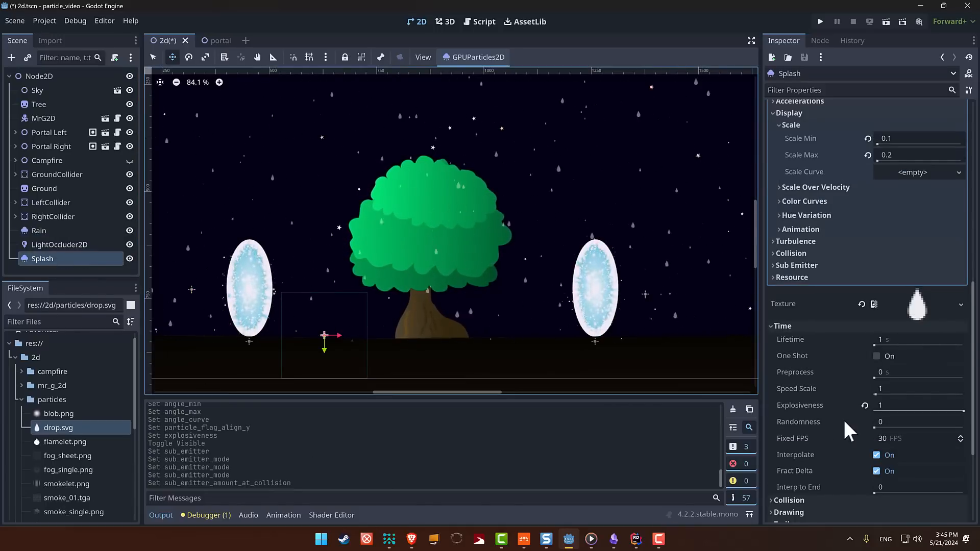
pyautogui.scroll(12, 836, 411)
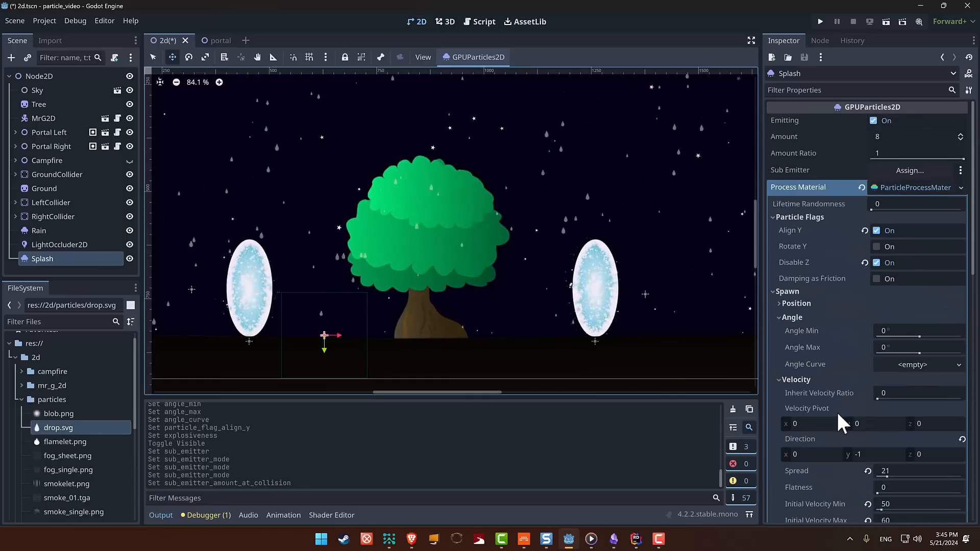
pyautogui.click(901, 187)
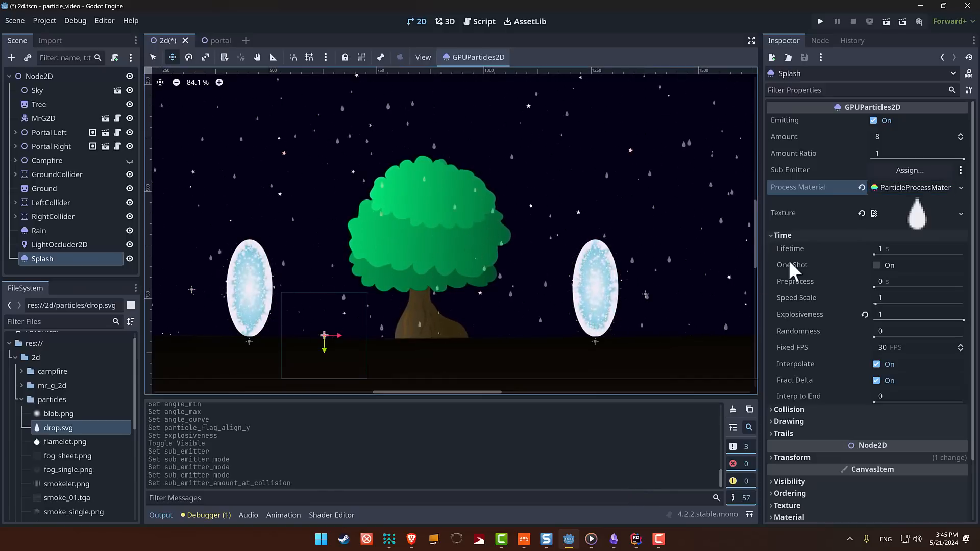
pyautogui.click(882, 134)
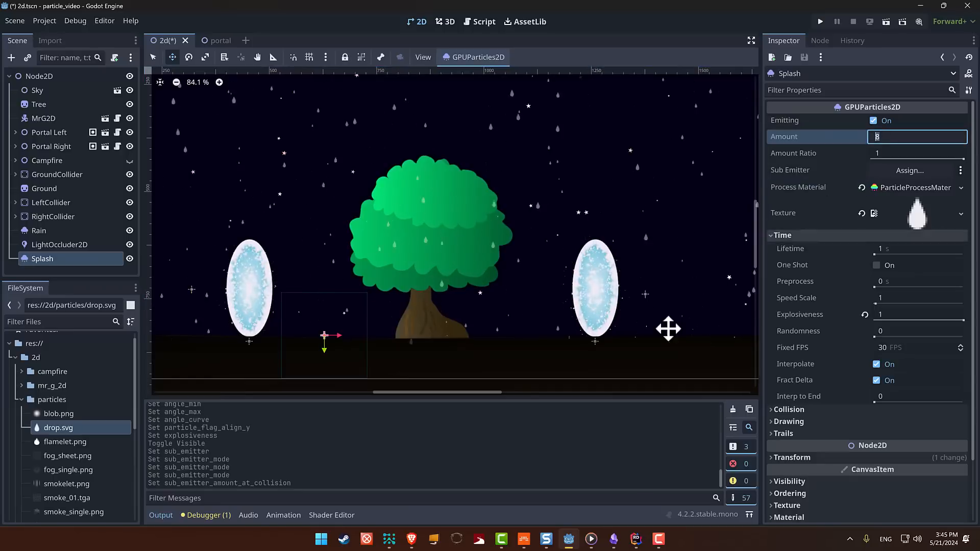
pyautogui.write('6400')
pyautogui.press('Return')
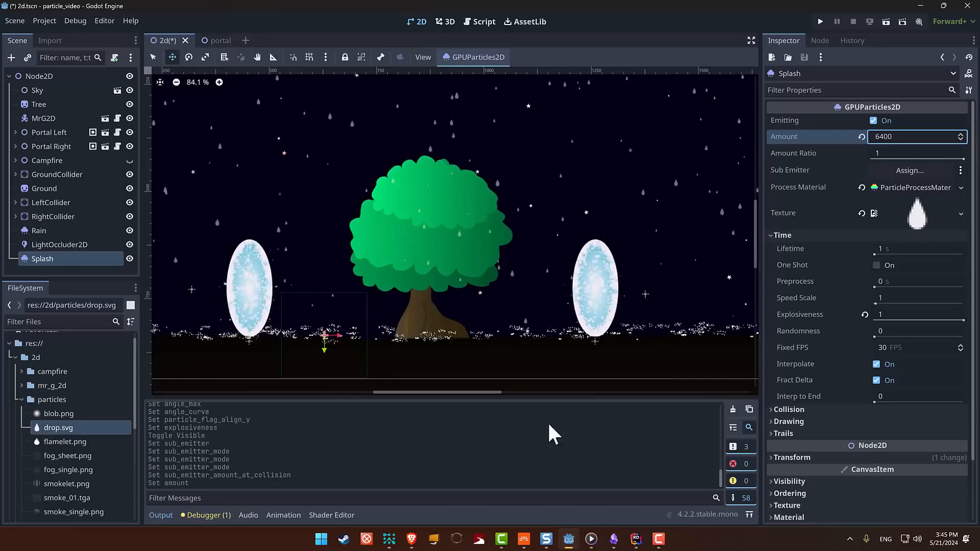
# Reduce the Rain's sub emitter amount at collision to 4.
pyautogui.scroll(-3, 608, 343)
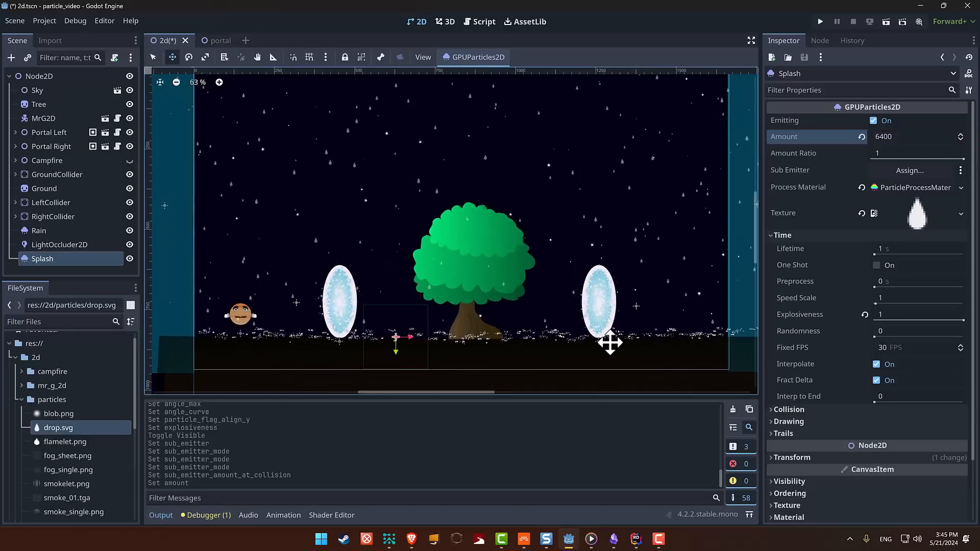
pyautogui.scroll(-2, 610, 343)
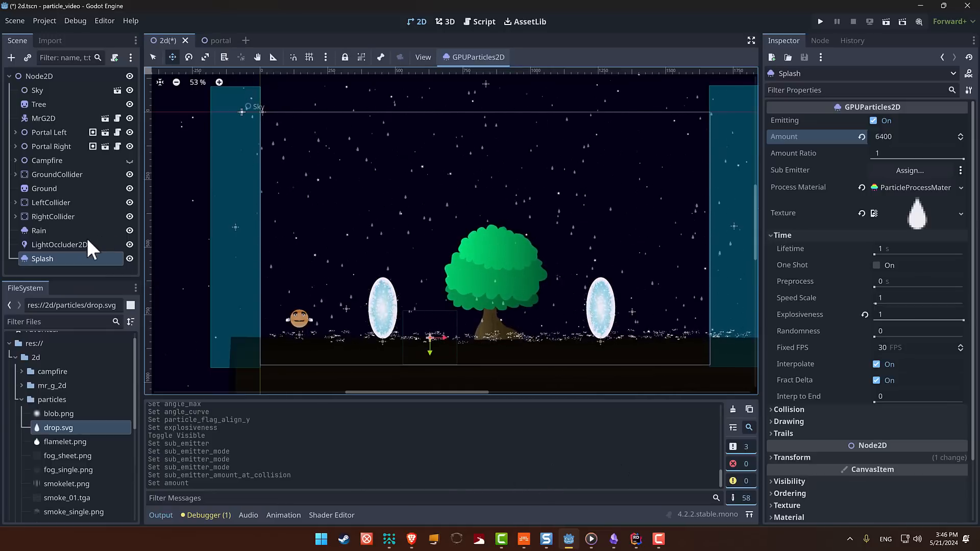
pyautogui.click(48, 228)
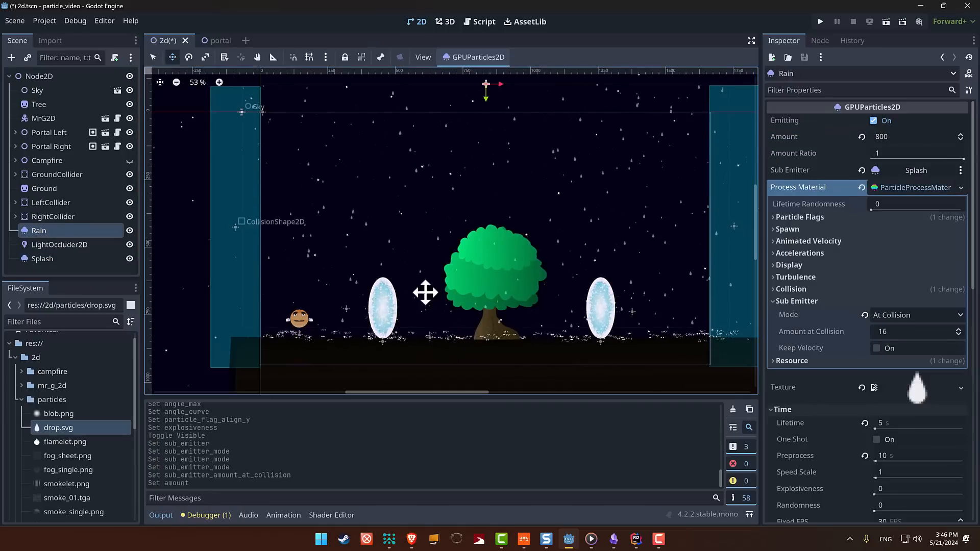
pyautogui.click(903, 332)
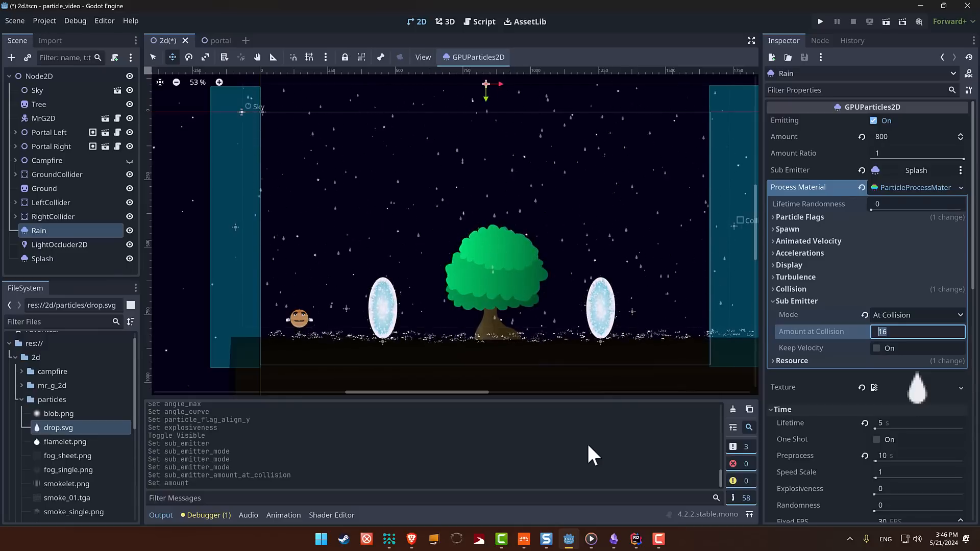
pyautogui.write('4')
pyautogui.press('Return')
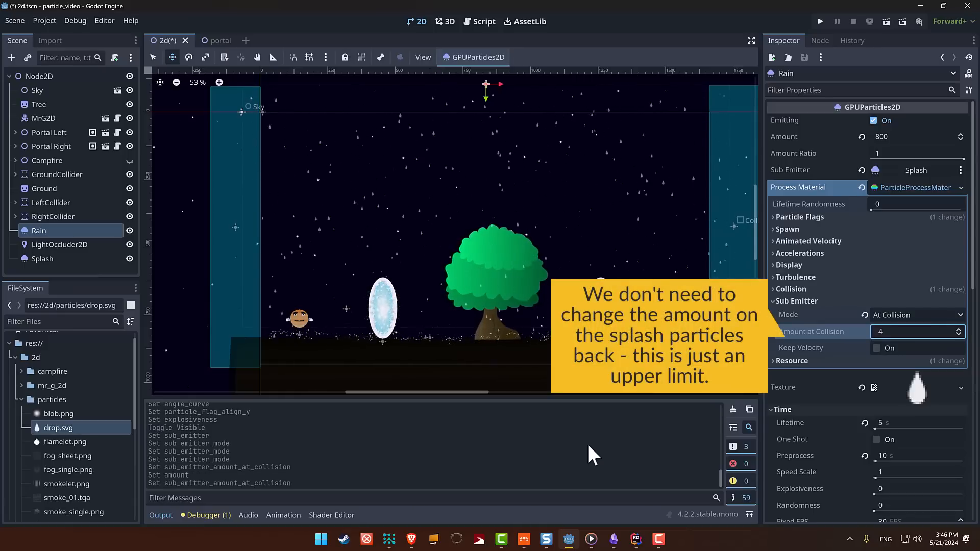
# Make the Splash particles semi-transparent by lowering the alpha of their Modulate color to 119.
pyautogui.click(38, 255)
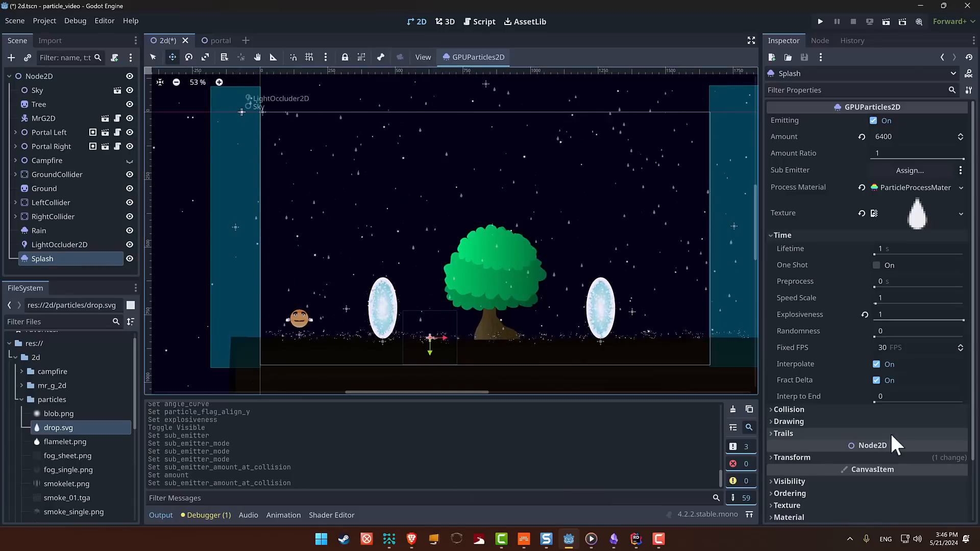
pyautogui.click(773, 482)
pyautogui.scroll(-5, 902, 423)
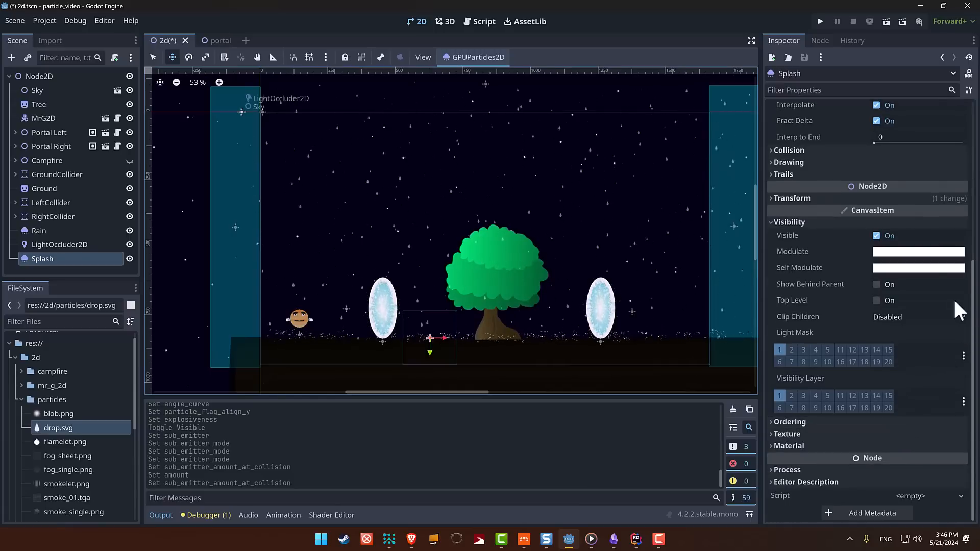
pyautogui.click(908, 251)
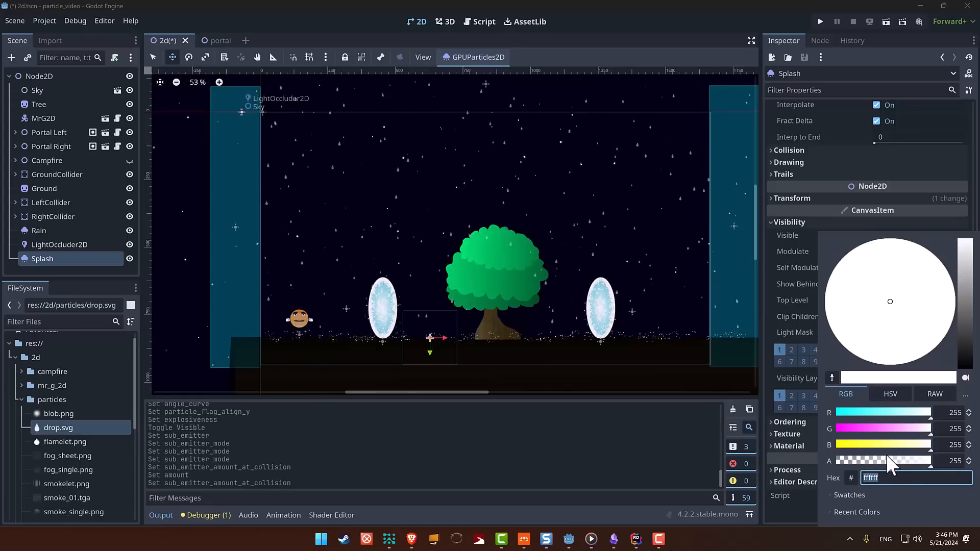
pyautogui.moveTo(923, 459); pyautogui.dragTo(881, 455)
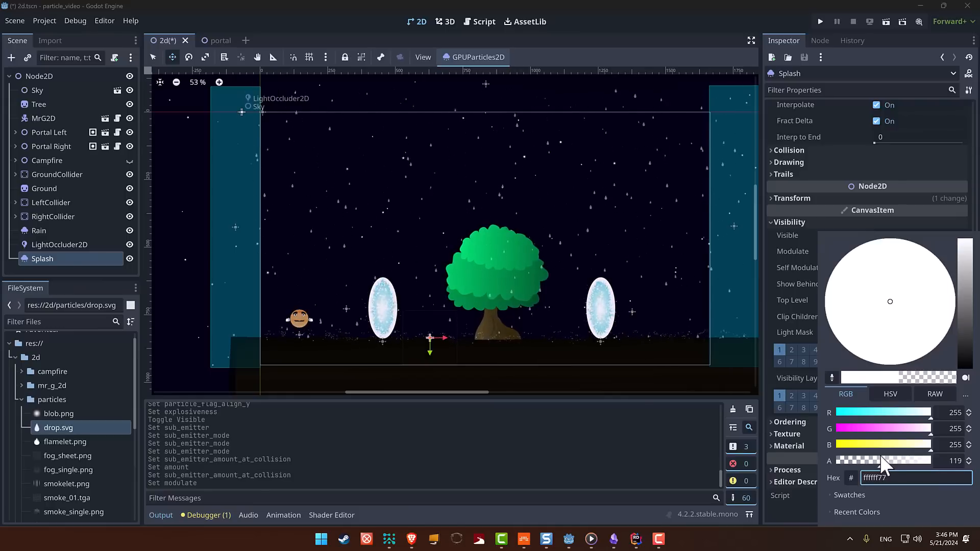
pyautogui.click(684, 479)
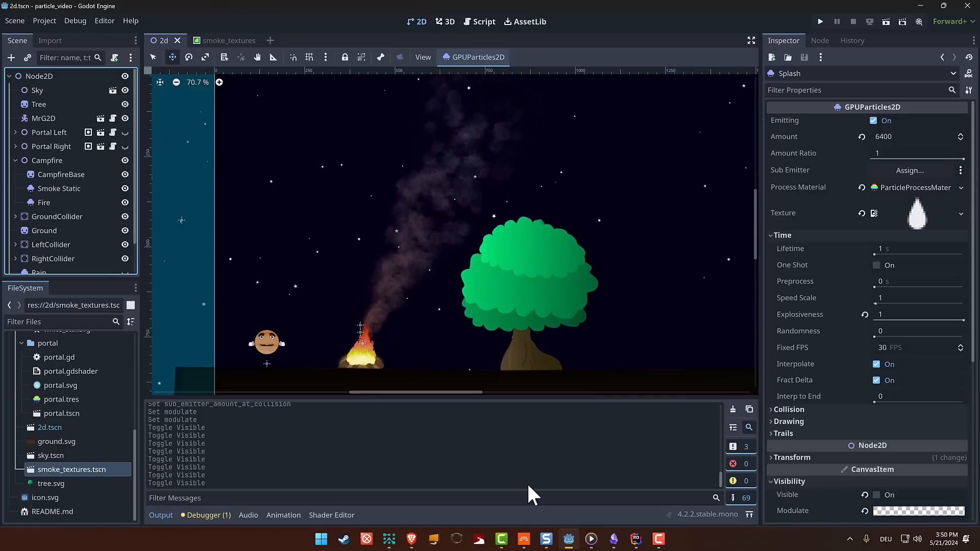
# Examine the campfire's static smoke up close and in the whole scene, and open the smoke_textures scene for comparison.
pyautogui.scroll(8, 424, 224)
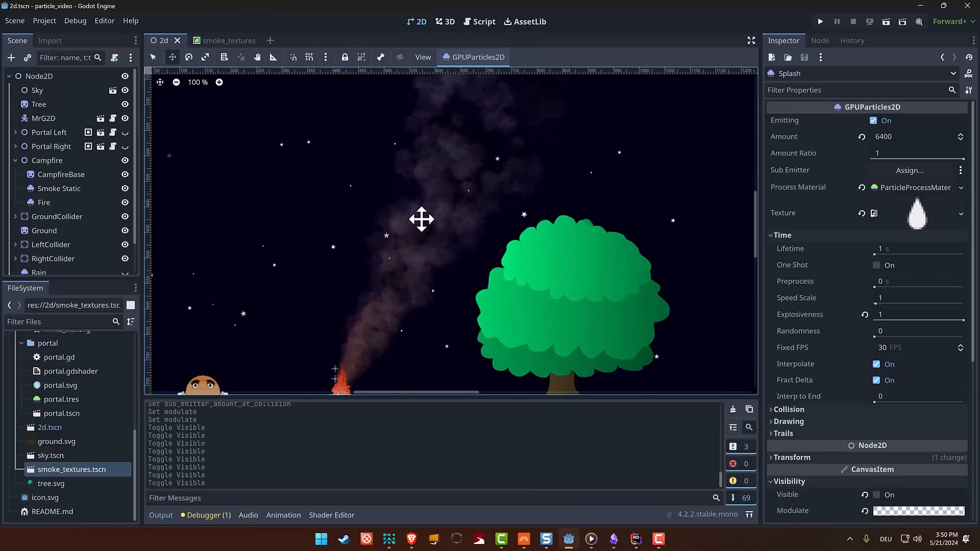
pyautogui.scroll(4, 422, 219)
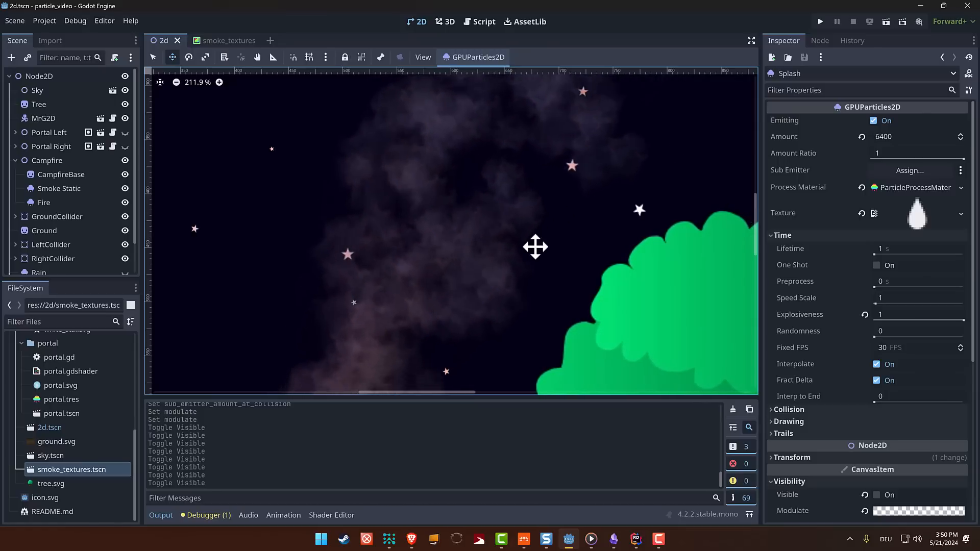
pyautogui.scroll(-2, 533, 251)
pyautogui.scroll(-4, 532, 254)
pyautogui.scroll(-3, 464, 278)
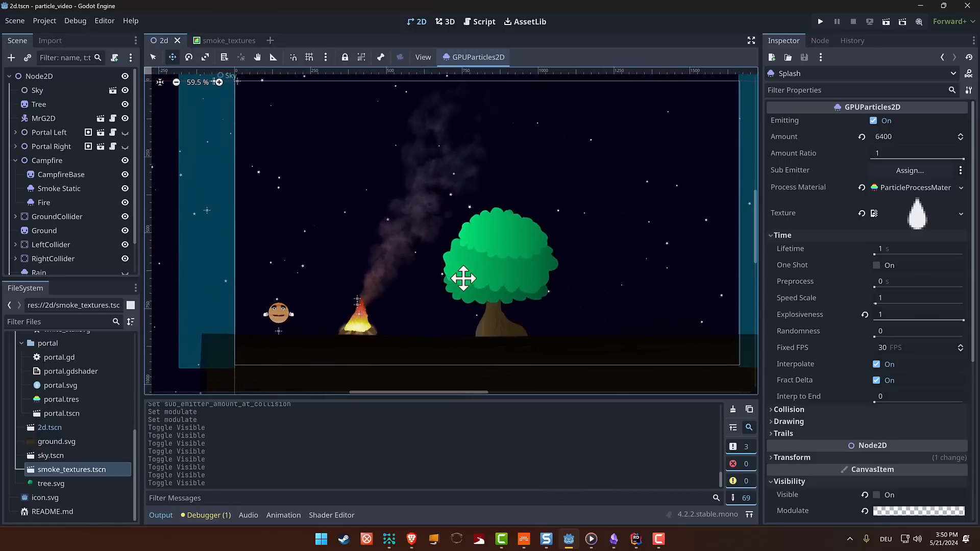
pyautogui.click(214, 40)
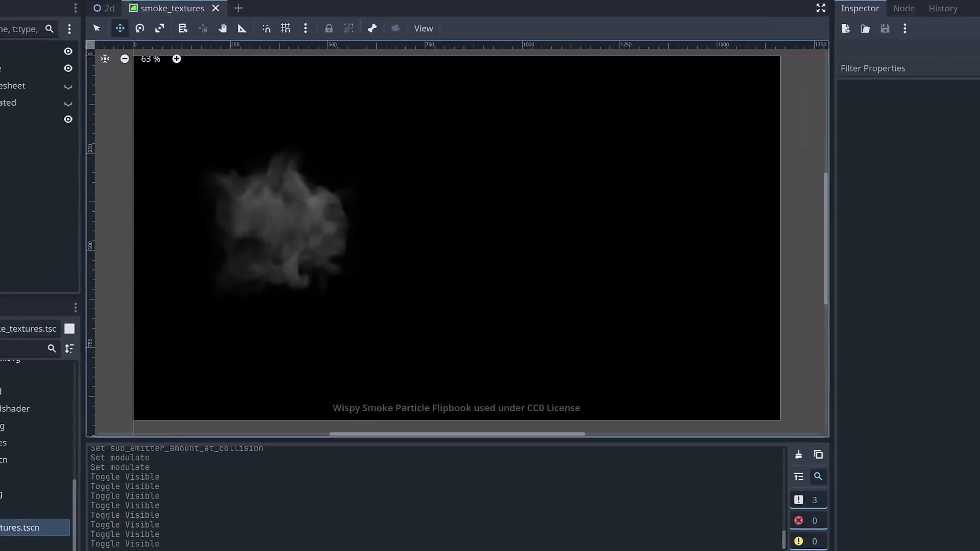
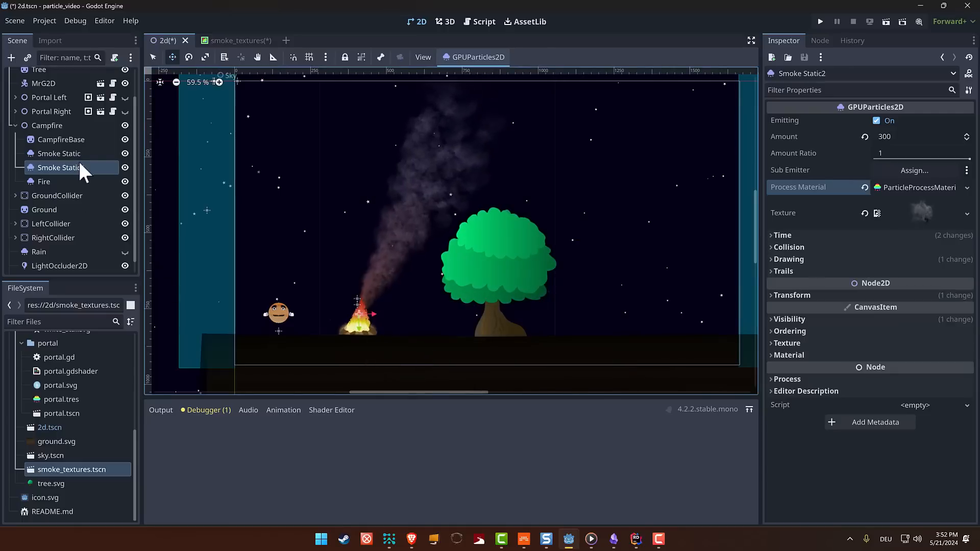
# Hide the original Smoke Static node and assign the smoke sprite sheet as the texture of Smoke Static2.
pyautogui.click(125, 154)
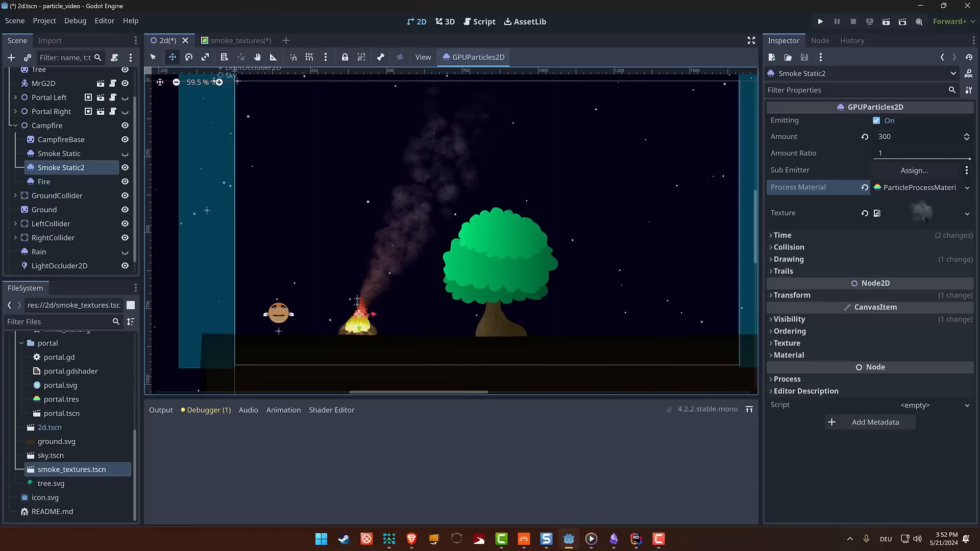
pyautogui.scroll(5, 77, 382)
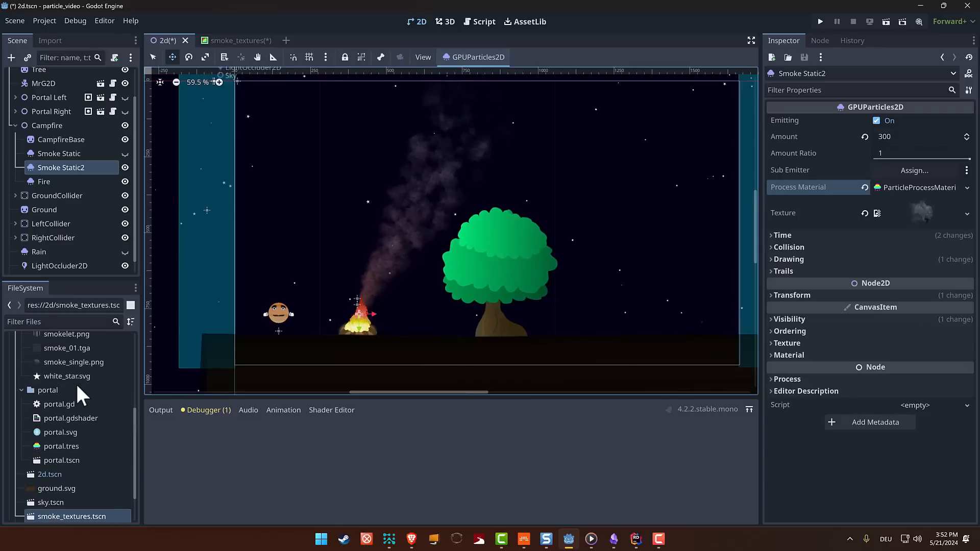
pyautogui.click(63, 430)
pyautogui.moveTo(59, 418); pyautogui.dragTo(931, 212)
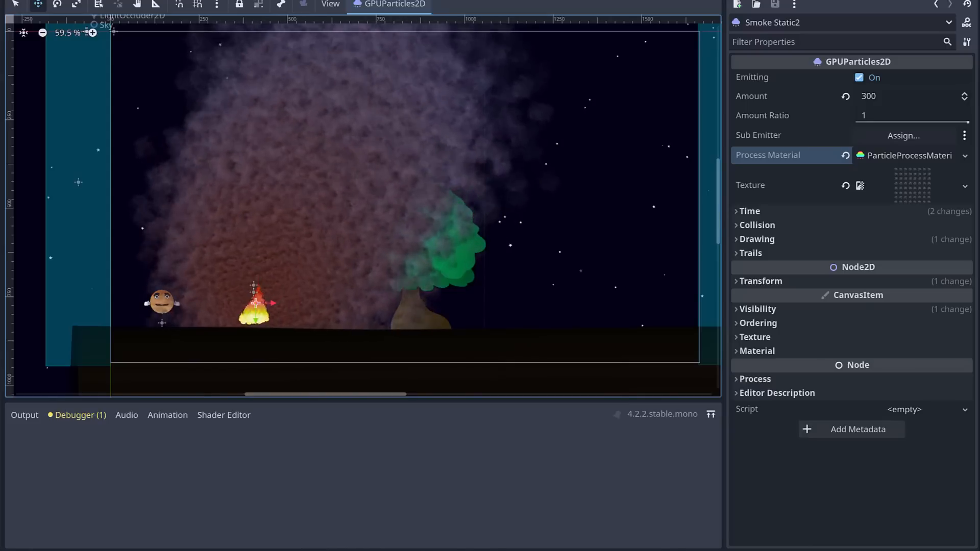
# Give Smoke Static2 a new CanvasItemMaterial and open its settings.
pyautogui.click(737, 350)
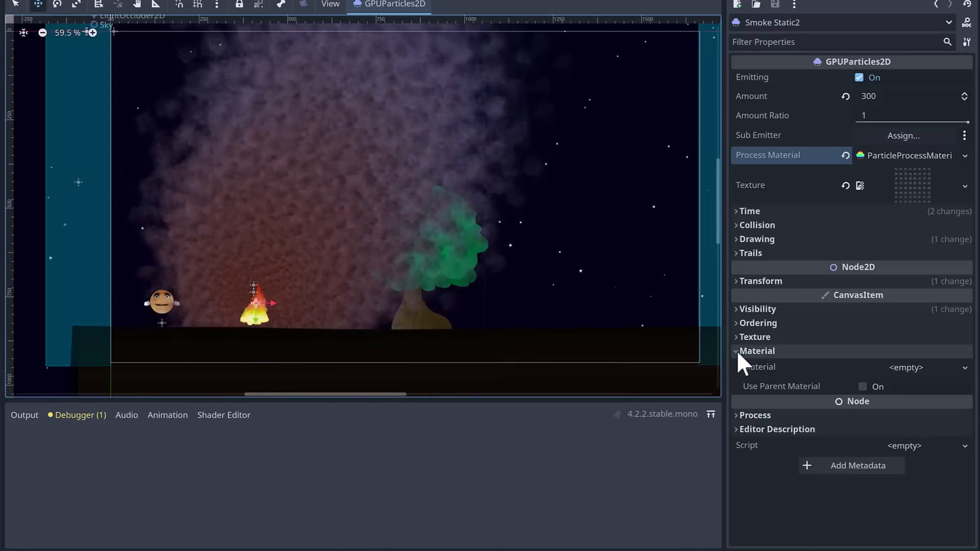
pyautogui.click(965, 368)
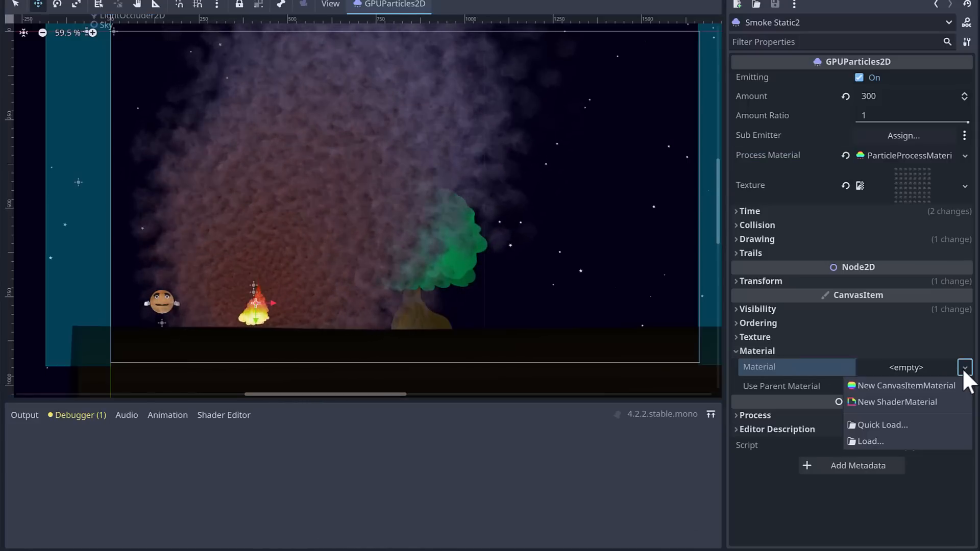
pyautogui.click(923, 391)
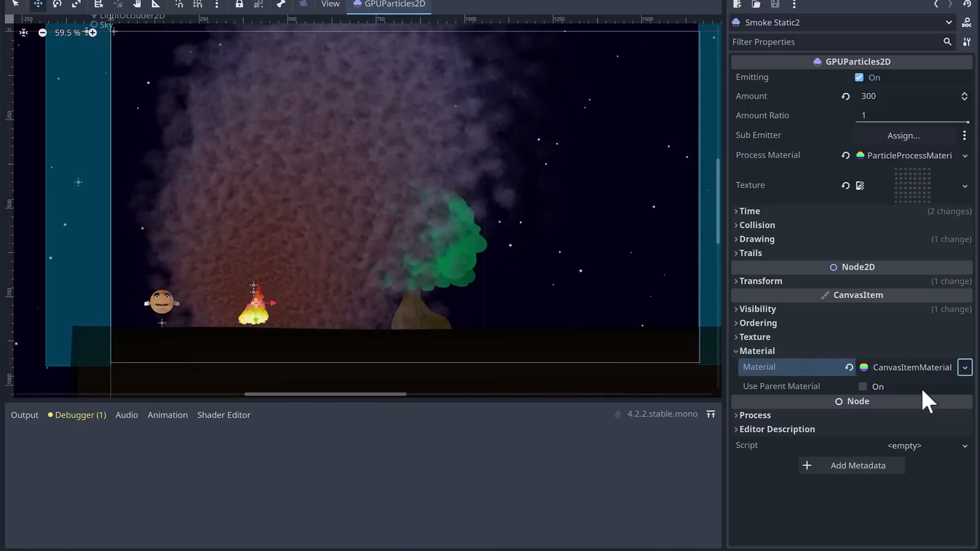
pyautogui.click(920, 367)
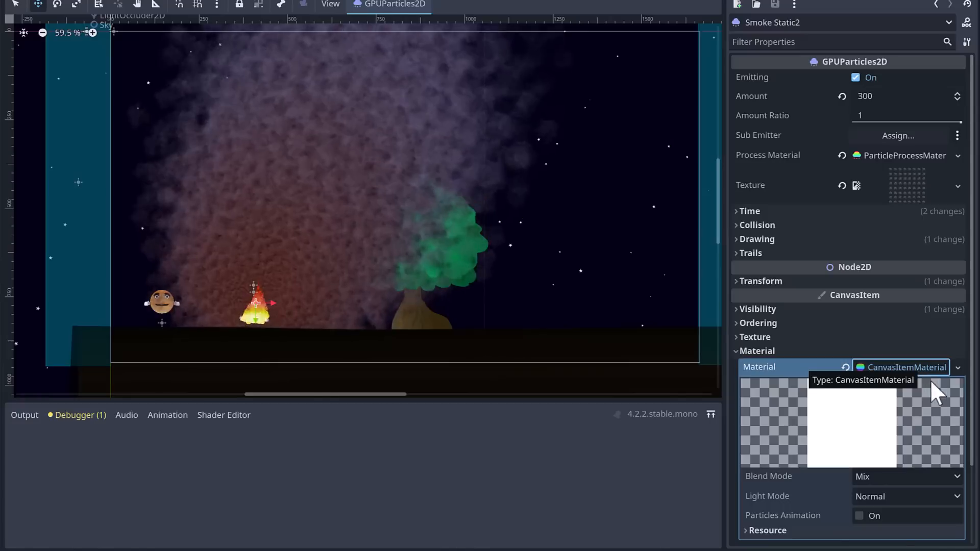
# Enable Particles Animation in the Smoke Static2 canvas material with 8 horizontal and 8 vertical frames.
pyautogui.scroll(-3, 824, 504)
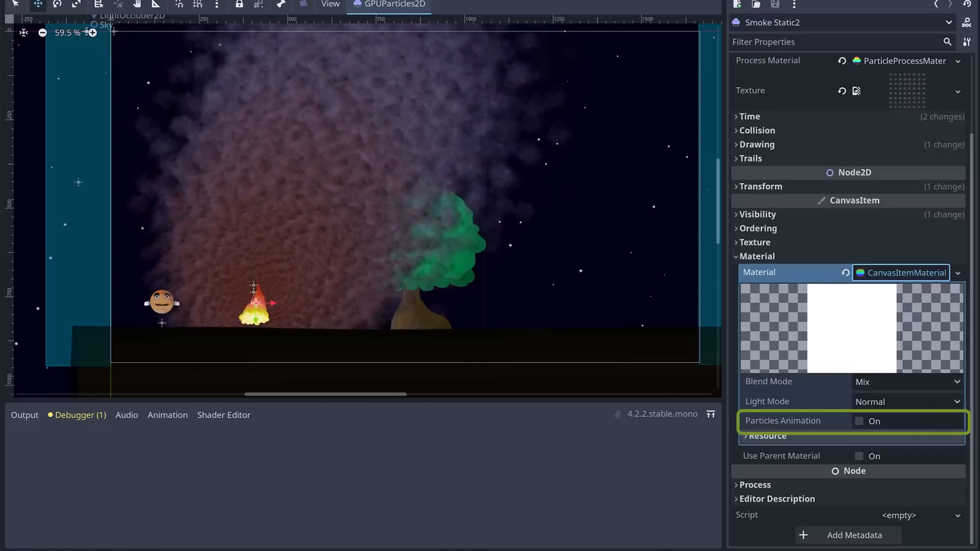
pyautogui.click(859, 421)
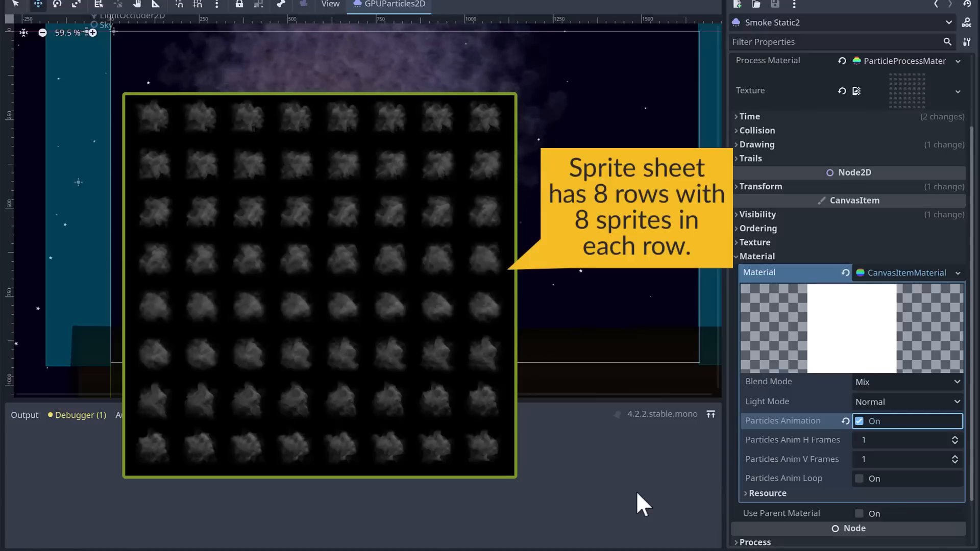
pyautogui.click(878, 440)
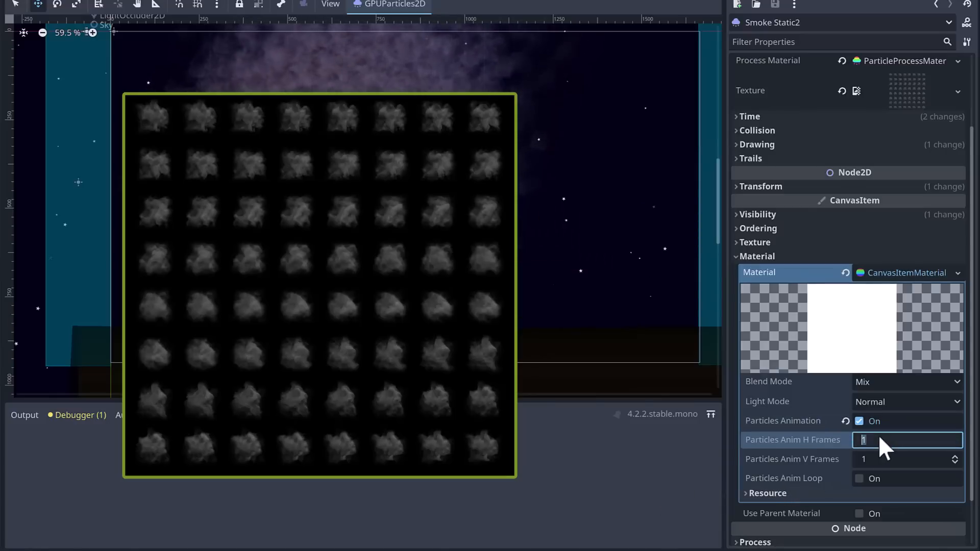
pyautogui.write('8')
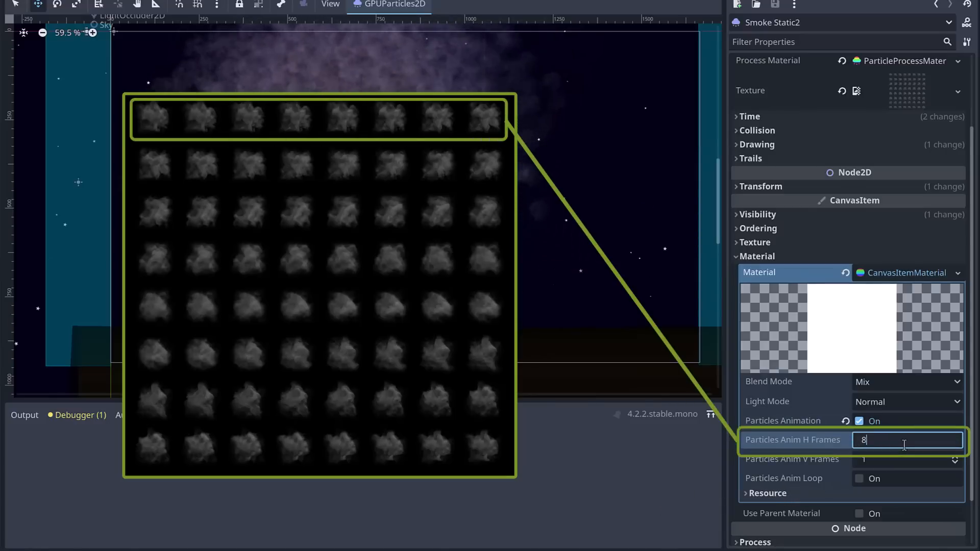
pyautogui.press('Return')
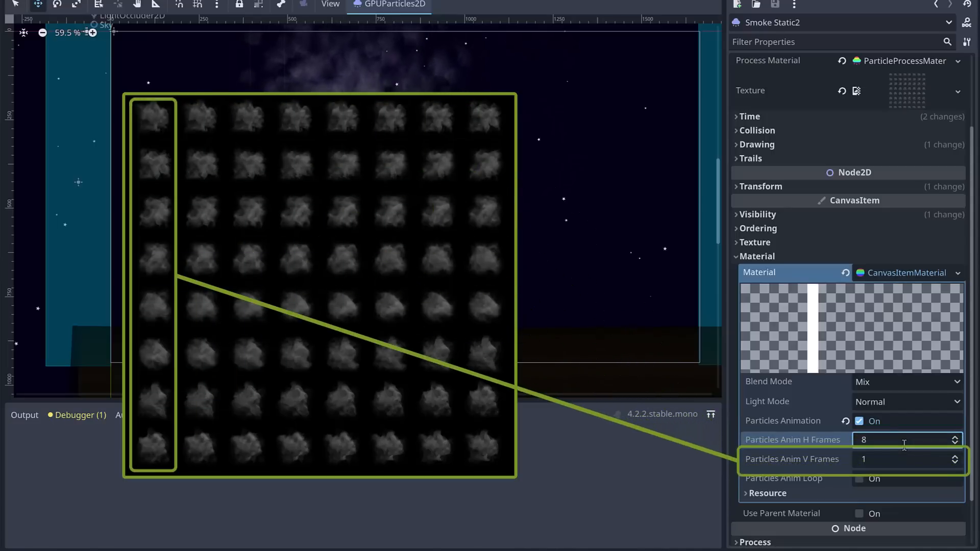
pyautogui.press('Tab')
pyautogui.write('8')
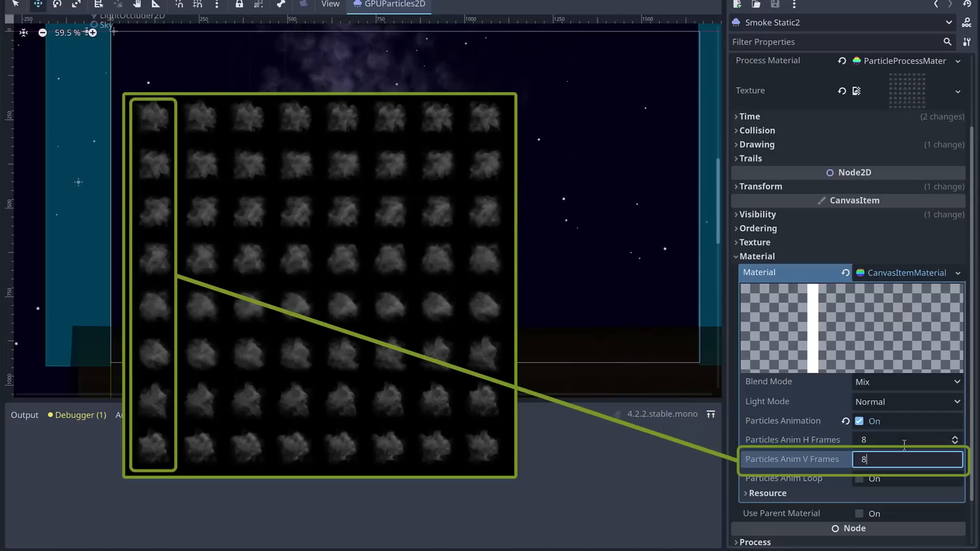
pyautogui.press('Return')
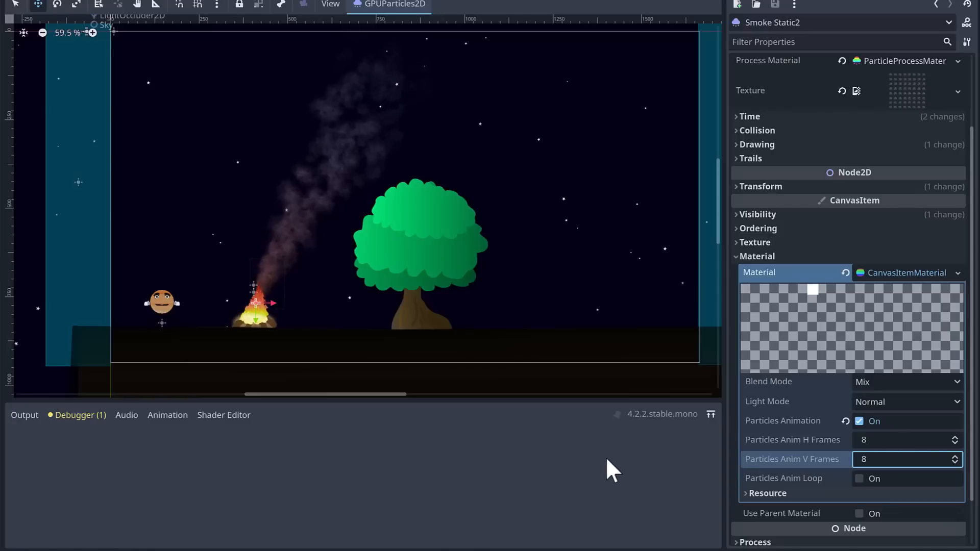
# Turn on Particles Anim Loop in the Smoke Static2 canvas material.
pyautogui.click(861, 478)
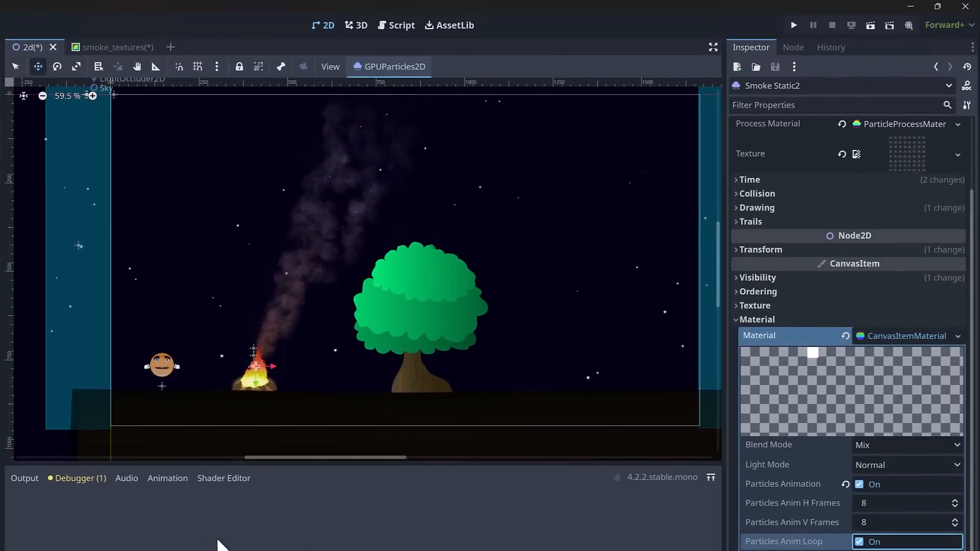
pyautogui.scroll(6, 248, 248)
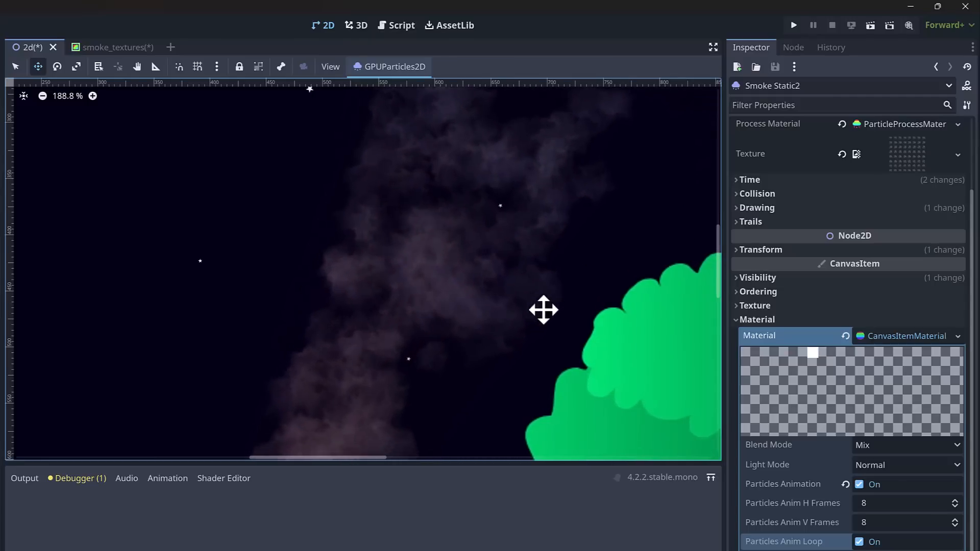
# Set the animation speed minimum and maximum of the Smoke Static2 process material to 3, after trying 1.
pyautogui.click(904, 124)
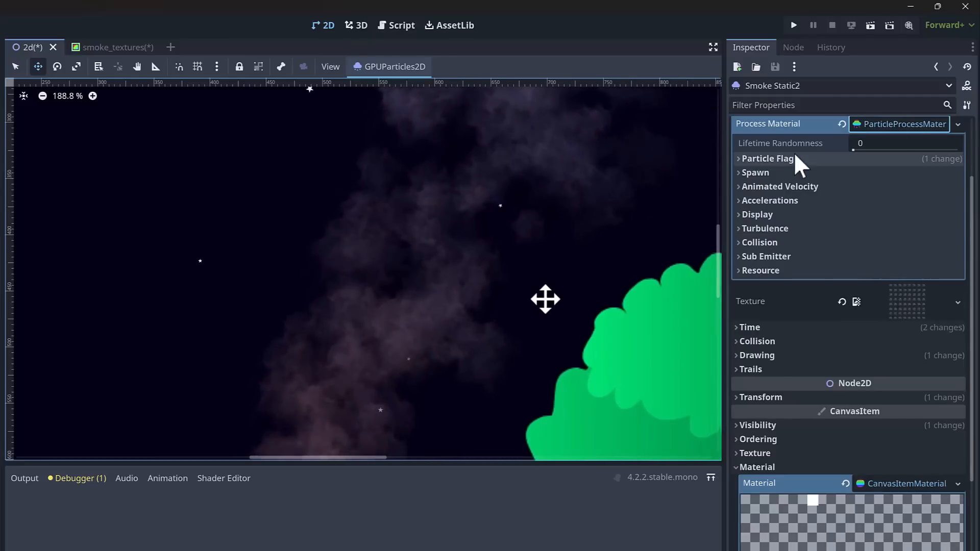
pyautogui.click(742, 215)
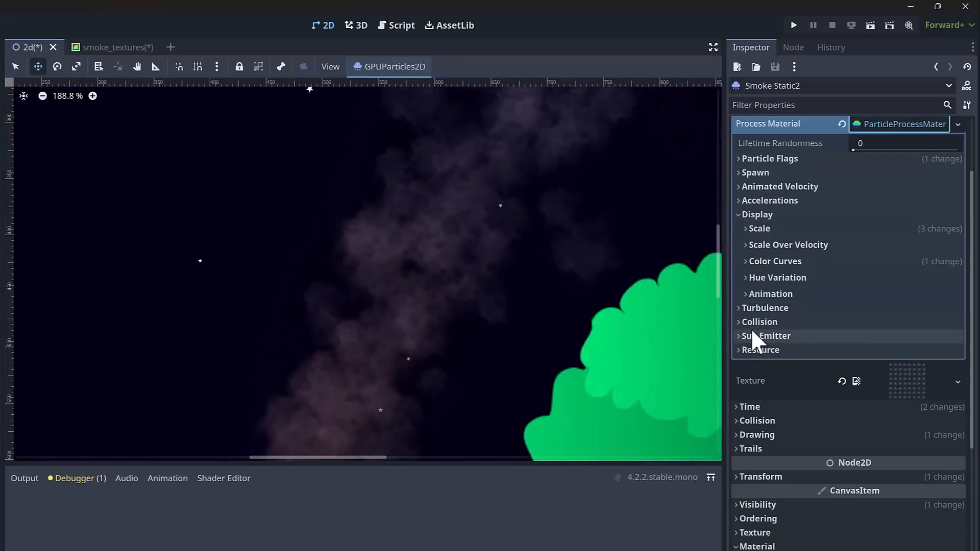
pyautogui.click(747, 294)
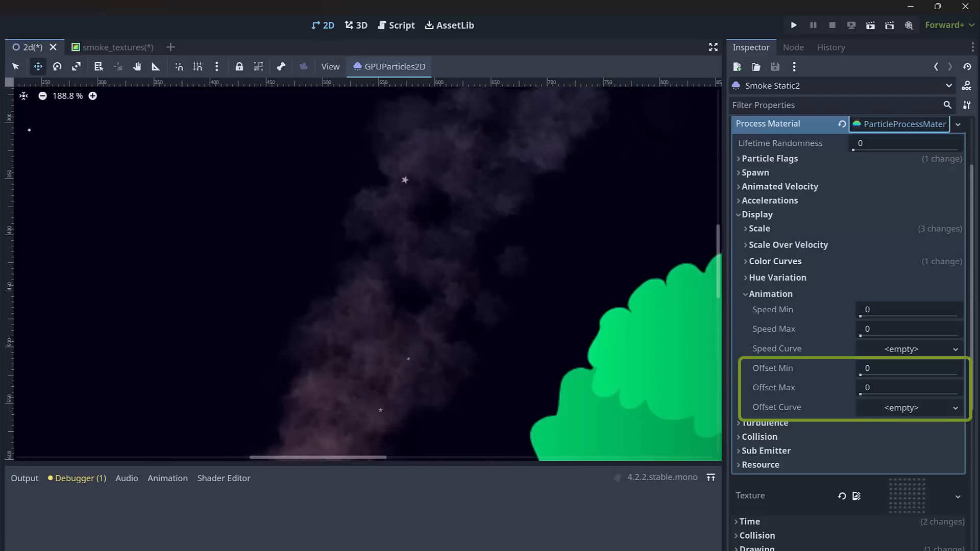
pyautogui.scroll(-6, 534, 343)
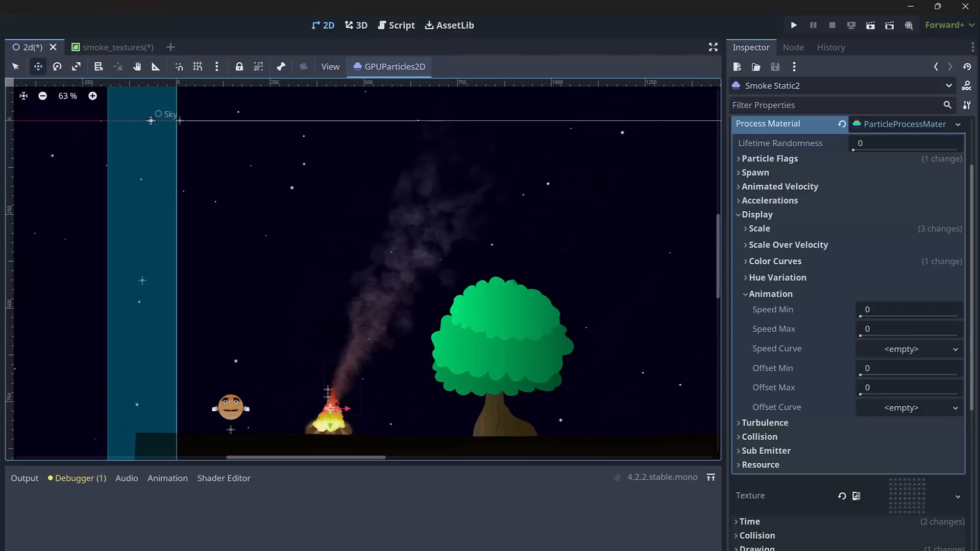
pyautogui.scroll(1, 502, 365)
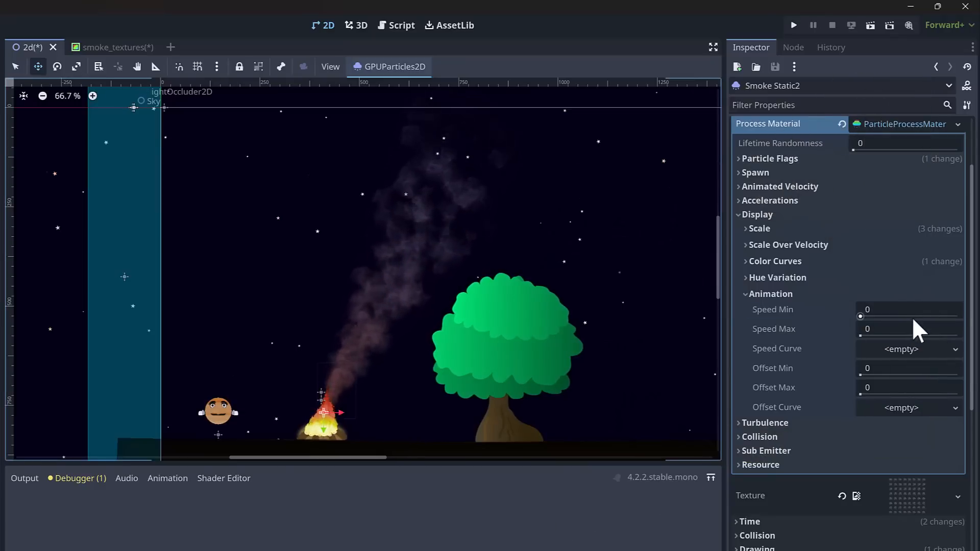
pyautogui.click(902, 311)
pyautogui.write('1')
pyautogui.press('Return')
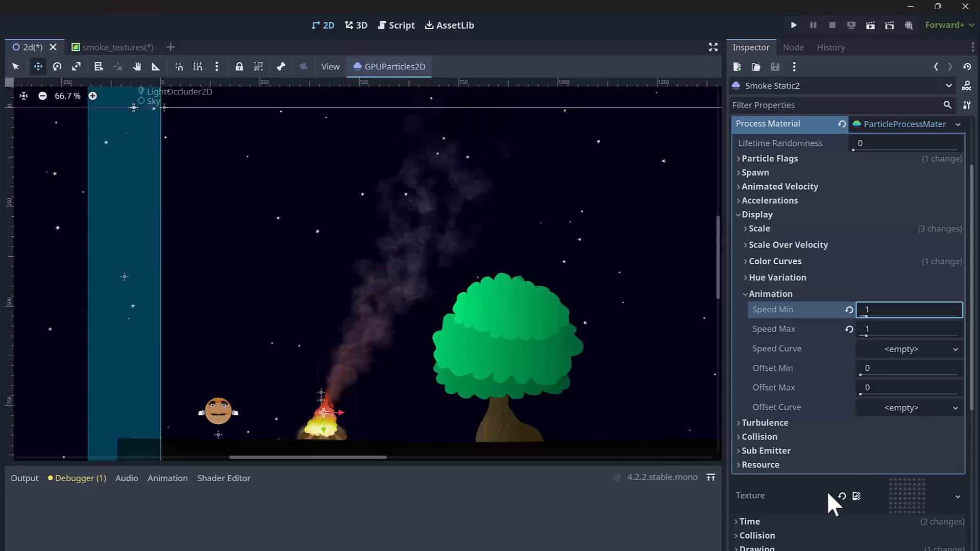
pyautogui.click(879, 311)
pyautogui.write('3')
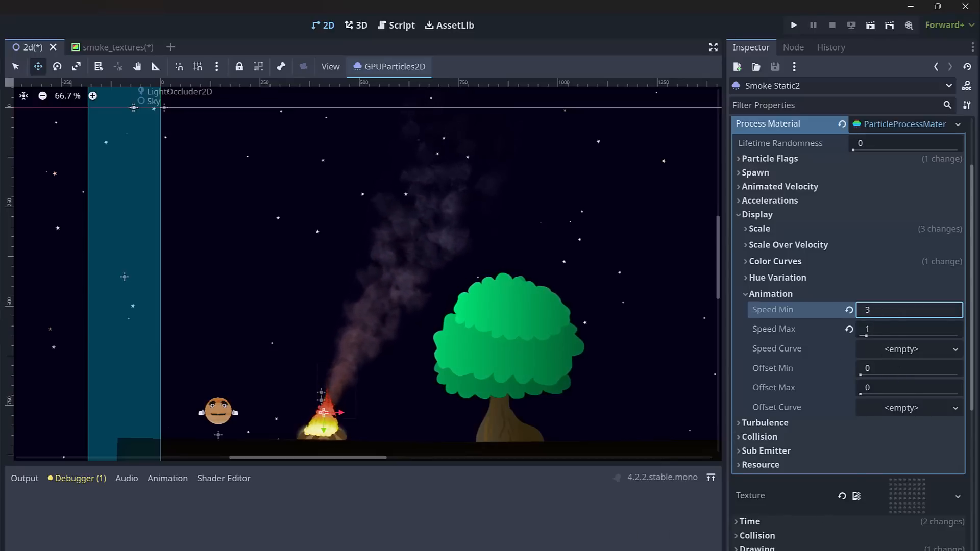
pyautogui.press('Return')
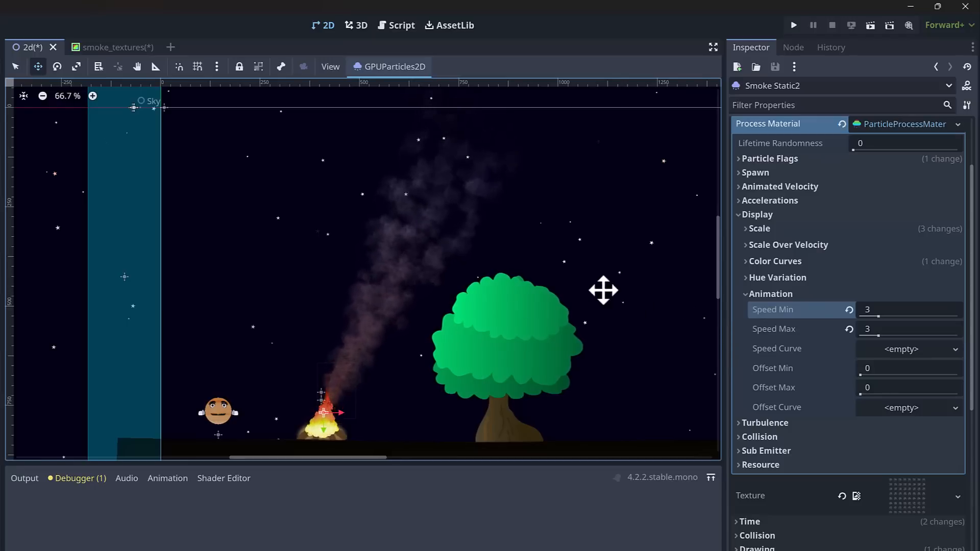
# Set the animation Offset Max of the smoke's process material to 1.
pyautogui.scroll(1, 399, 254)
pyautogui.scroll(5, 416, 294)
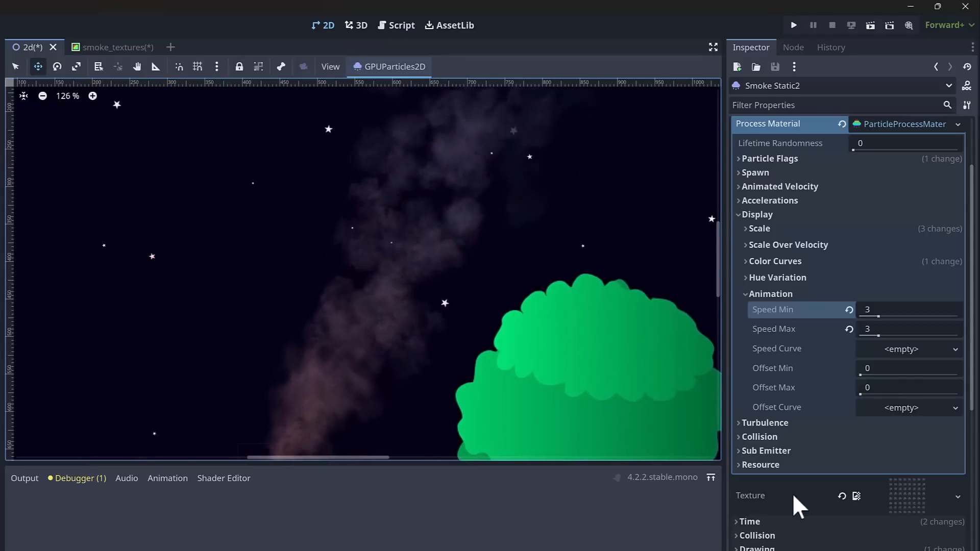
pyautogui.click(888, 389)
pyautogui.write('1')
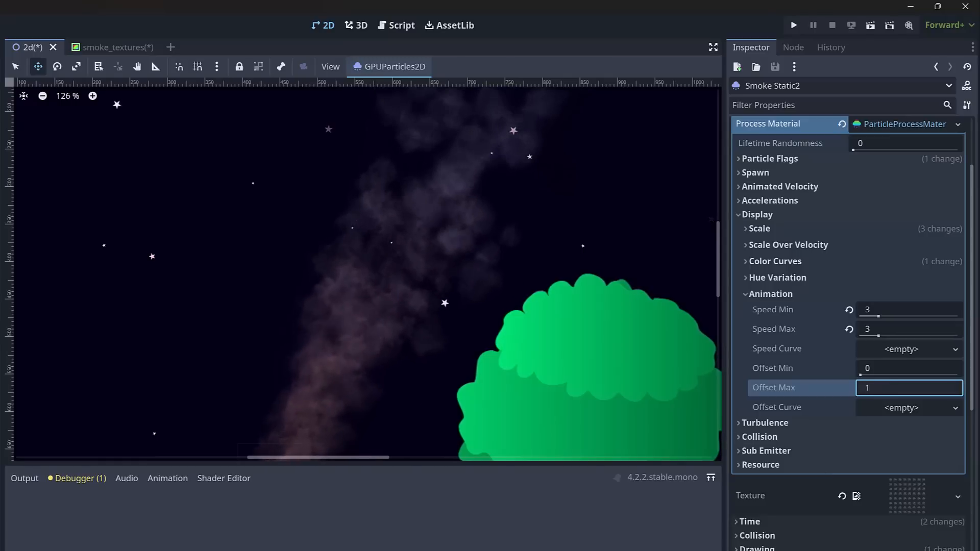
pyautogui.press('Return')
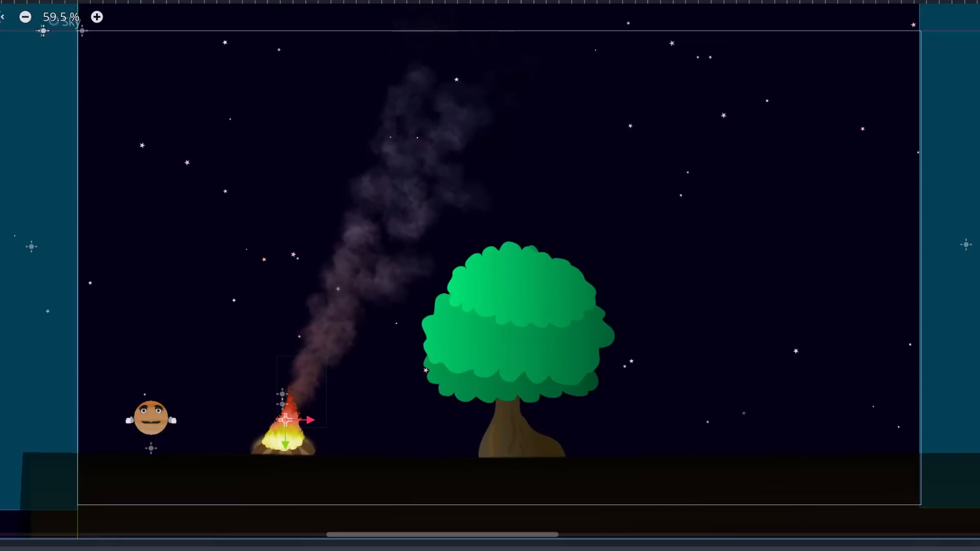
# Add a GPUParticles2D node under Campfire and give it a new ParticleProcessMaterial.
pyautogui.click(1, 154)
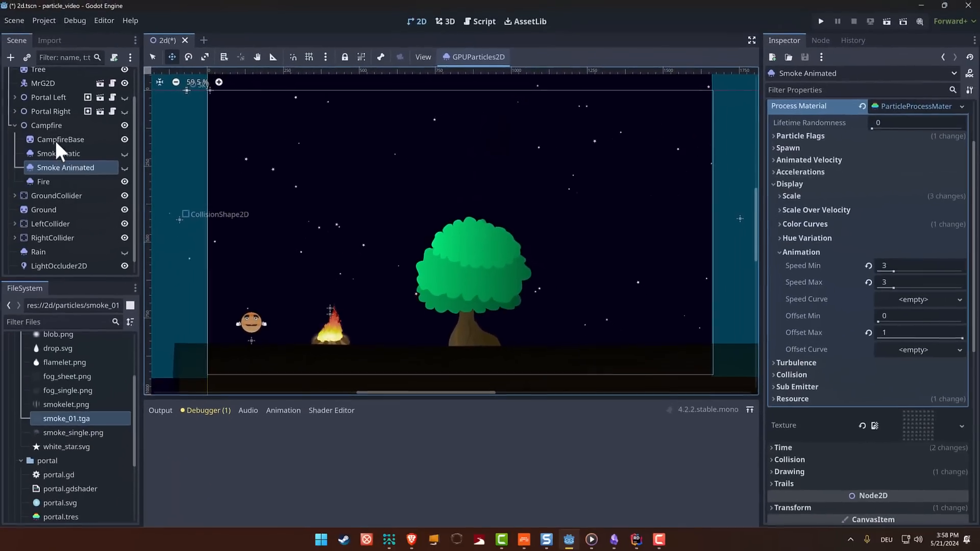
pyautogui.click(51, 125)
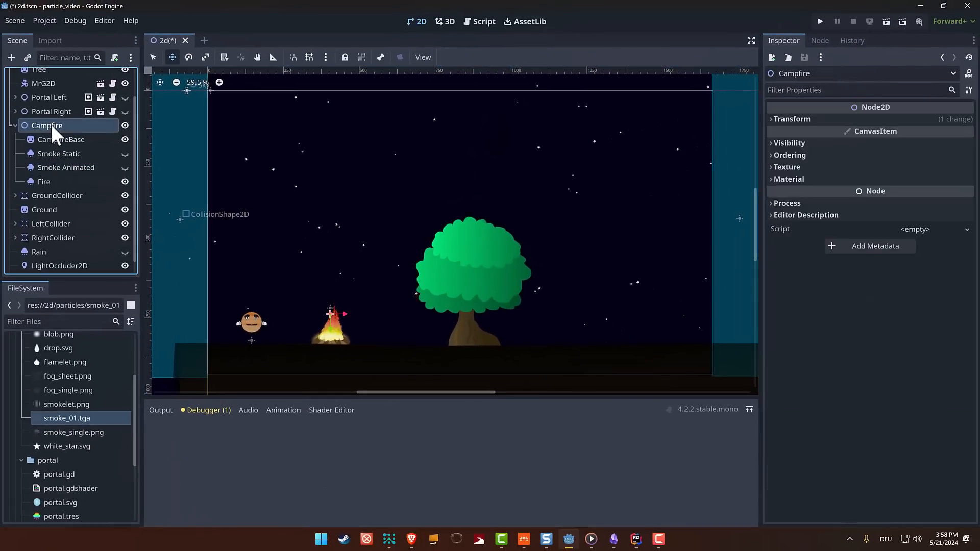
pyautogui.click(11, 57)
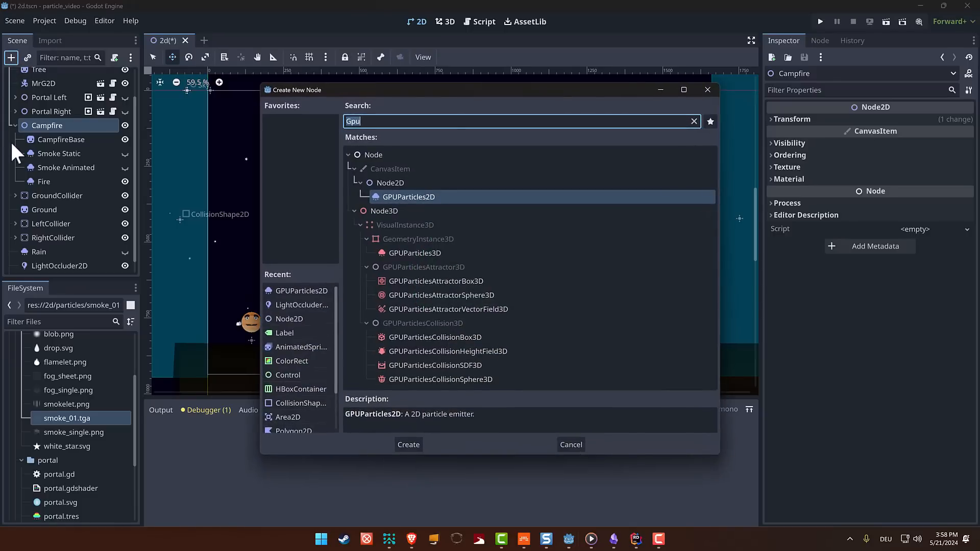
pyautogui.press('Return')
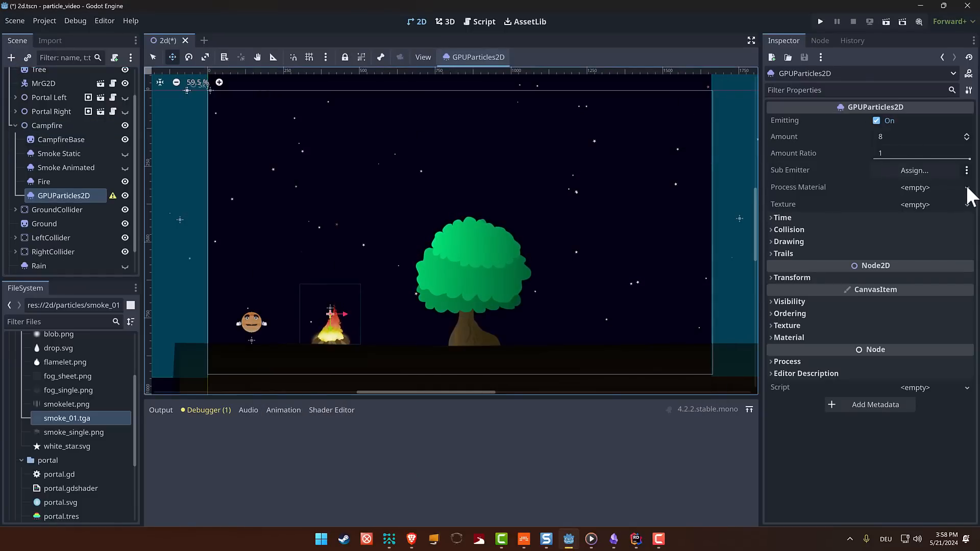
pyautogui.click(968, 188)
pyautogui.click(923, 217)
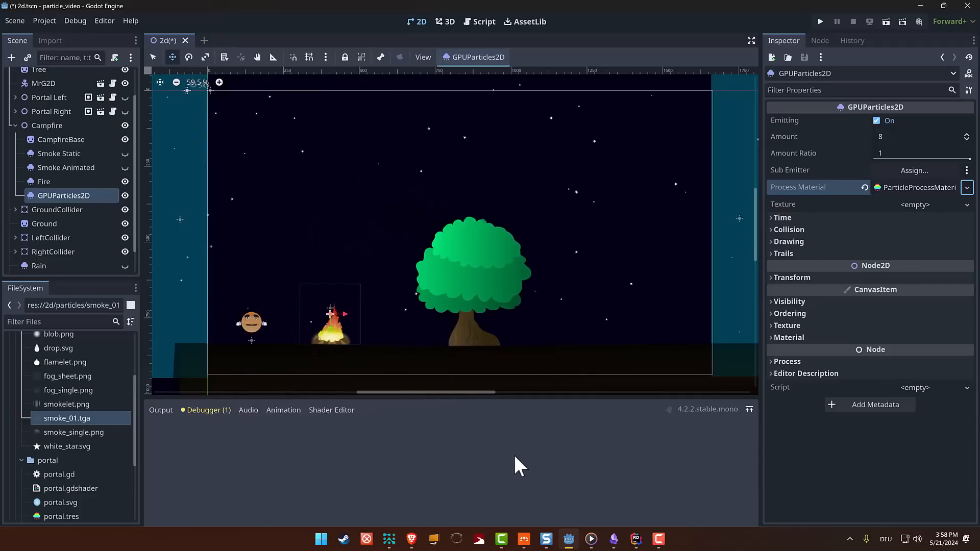
# Assign smokelet.png as the texture of the new GPUParticles2D node.
pyautogui.moveTo(66, 410)
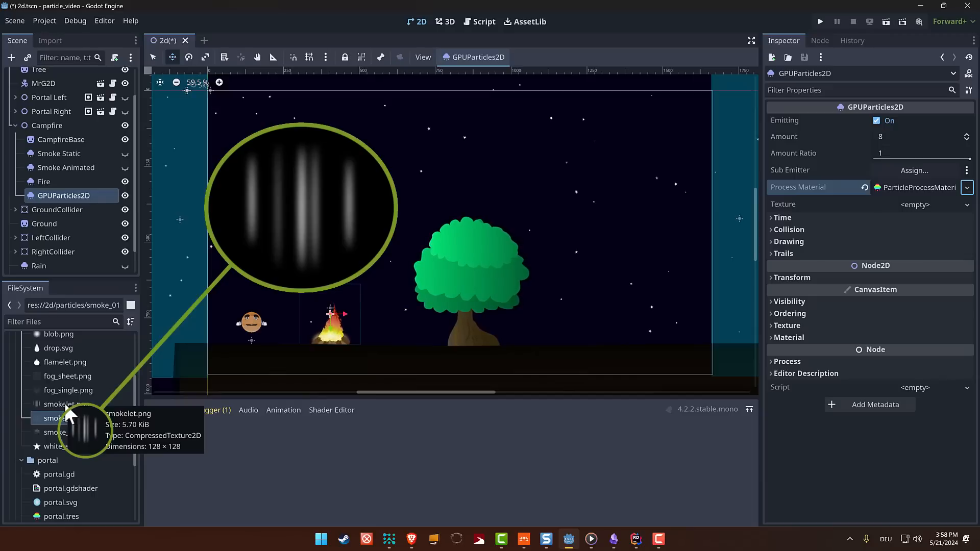
pyautogui.moveTo(65, 402); pyautogui.dragTo(926, 210)
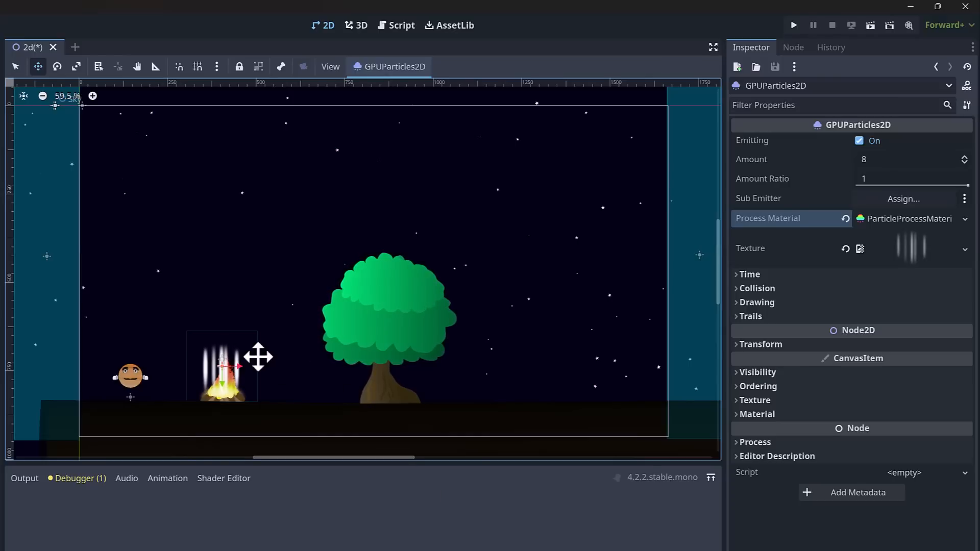
pyautogui.scroll(2, 283, 353)
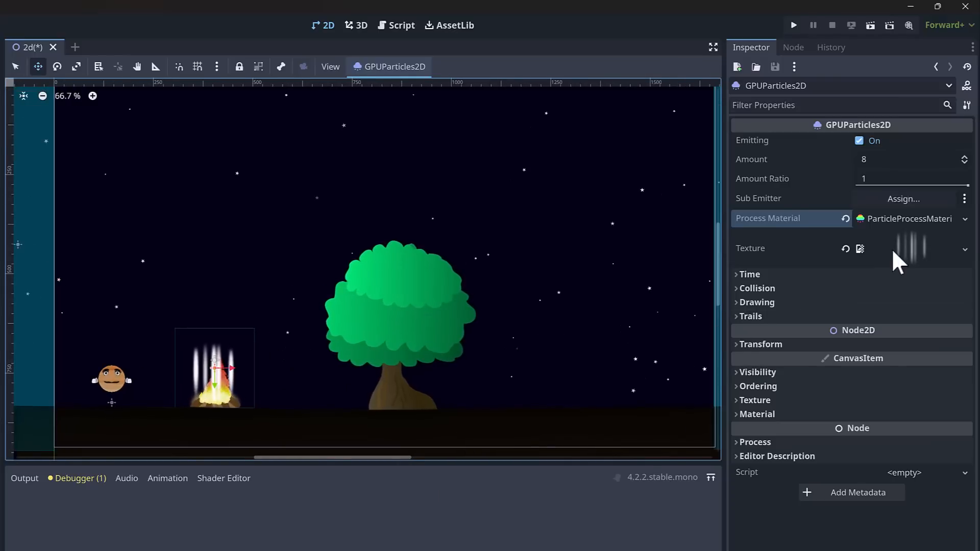
# Set the vertical gravity of the new emitter's process material to 0.
pyautogui.click(896, 220)
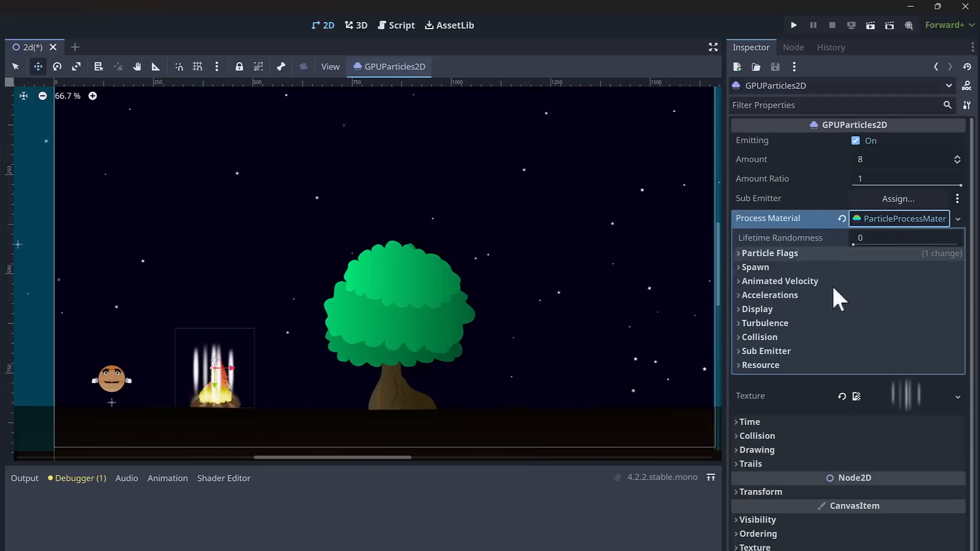
pyautogui.click(738, 296)
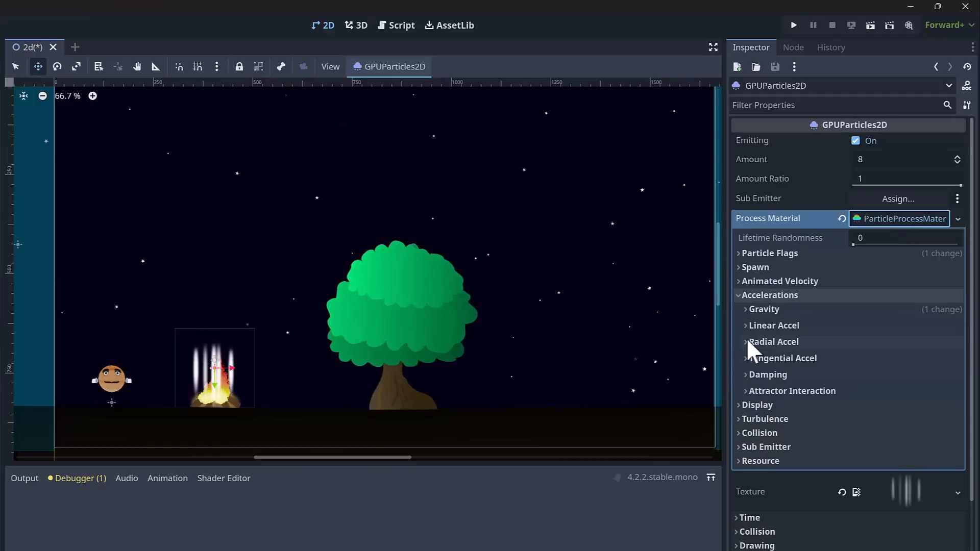
pyautogui.click(746, 312)
pyautogui.click(852, 342)
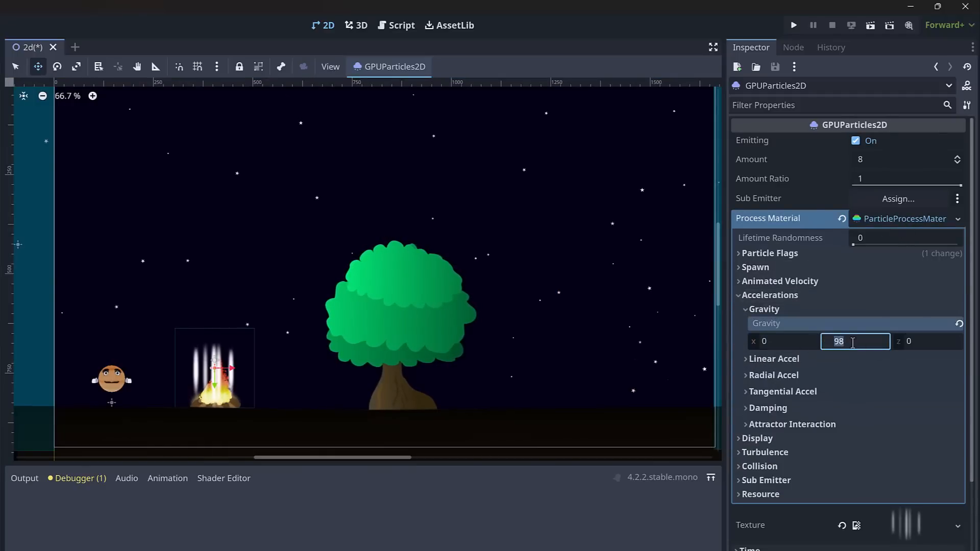
pyautogui.press('Return')
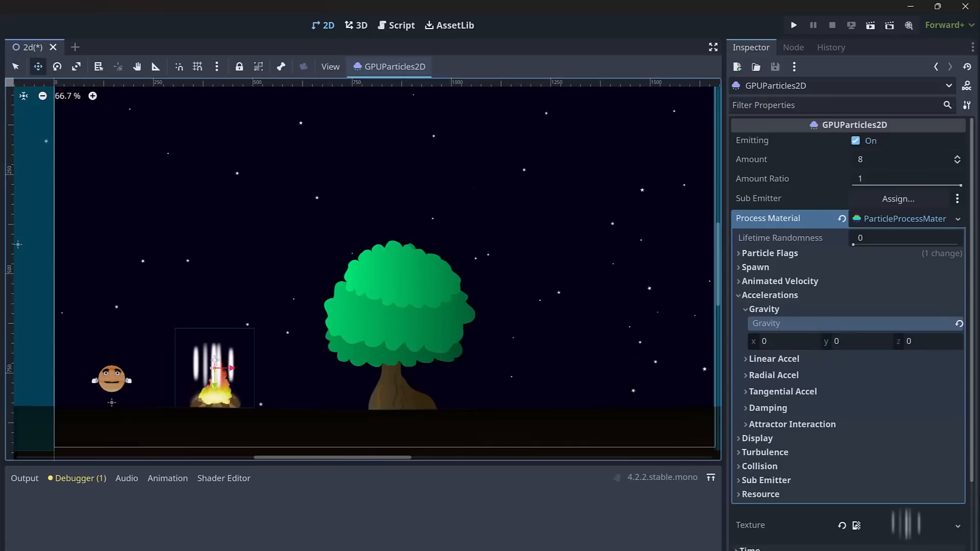
# Set the new emitter's initial velocity to a minimum of 30 and a maximum of 50.
pyautogui.click(738, 266)
pyautogui.click(746, 313)
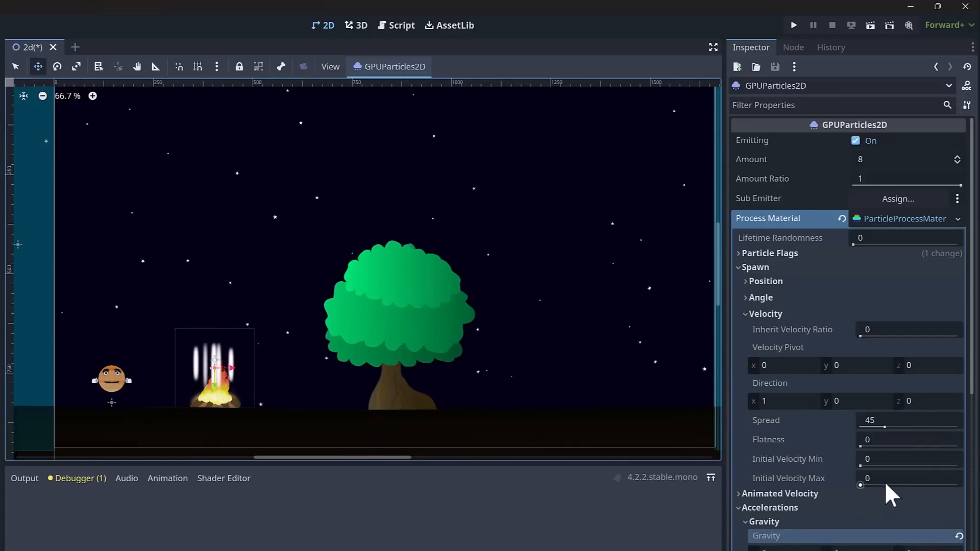
pyautogui.click(889, 460)
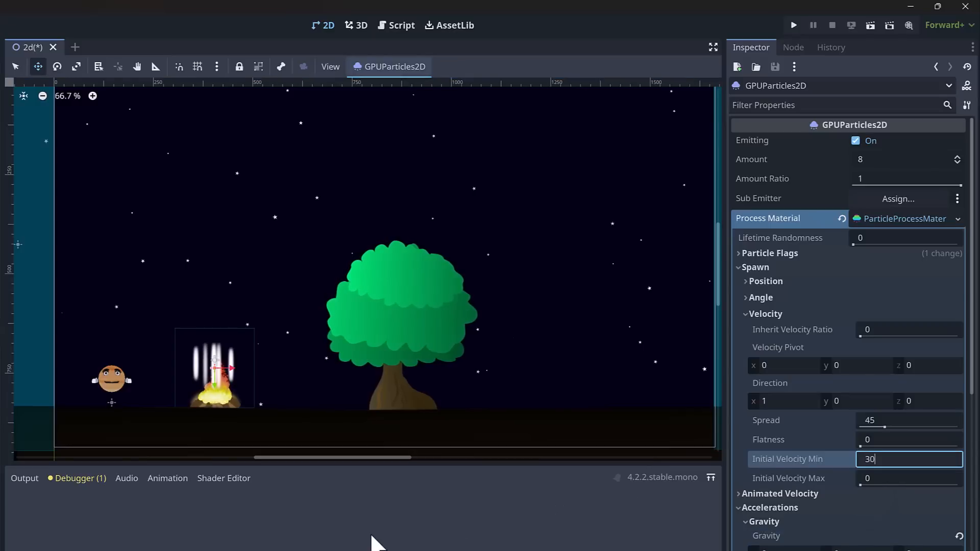
pyautogui.press('Tab')
pyautogui.write('50')
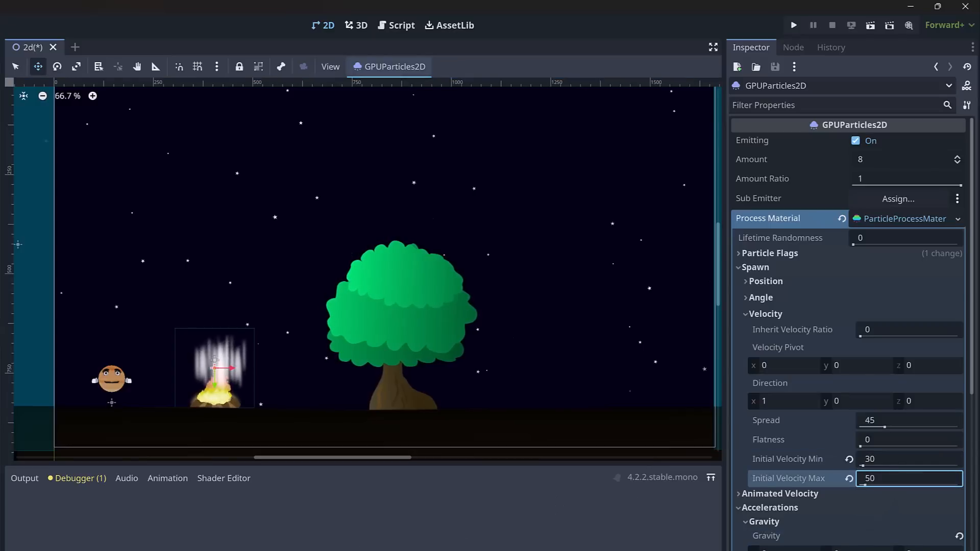
pyautogui.press('Return')
# Set the particles' spawn direction to x 0.2 and y -1.
pyautogui.click(848, 401)
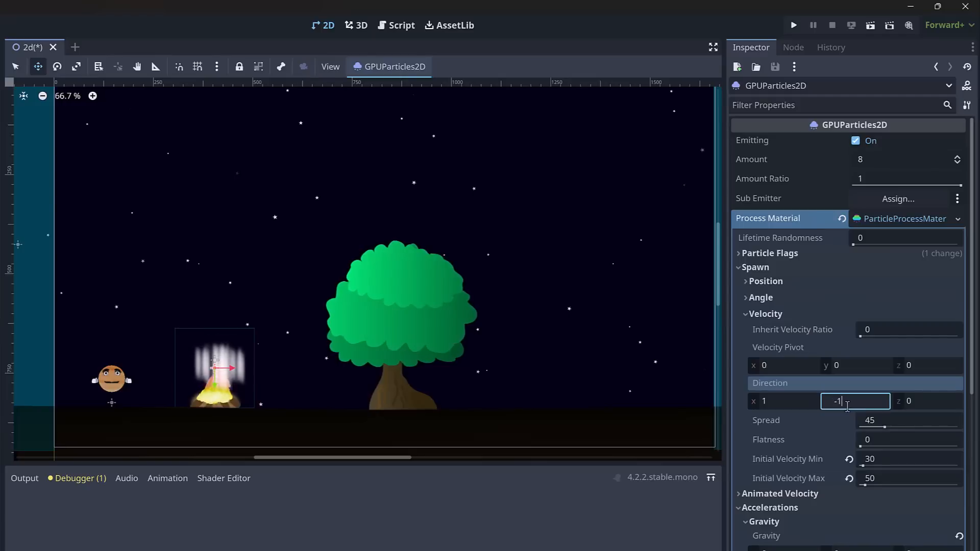
pyautogui.write('-1')
pyautogui.click(781, 403)
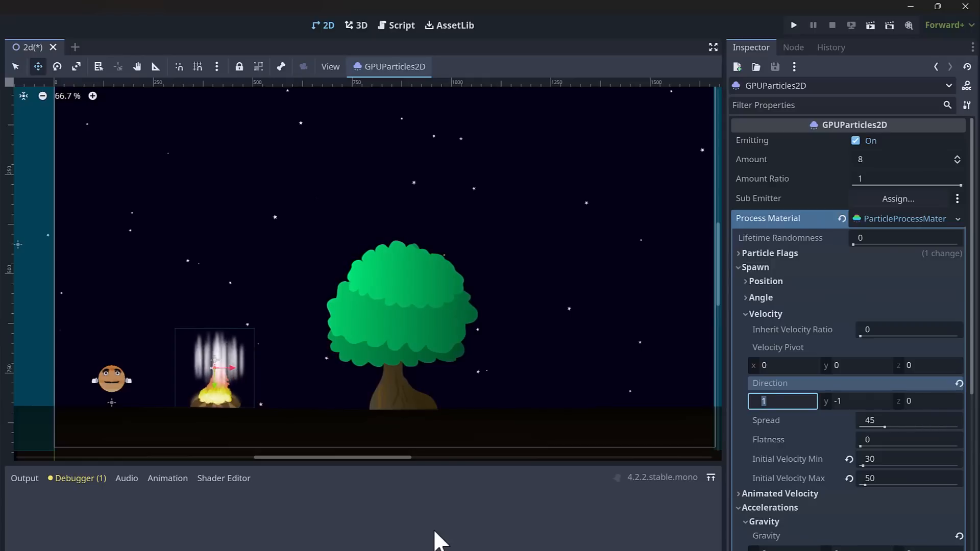
pyautogui.press('Return')
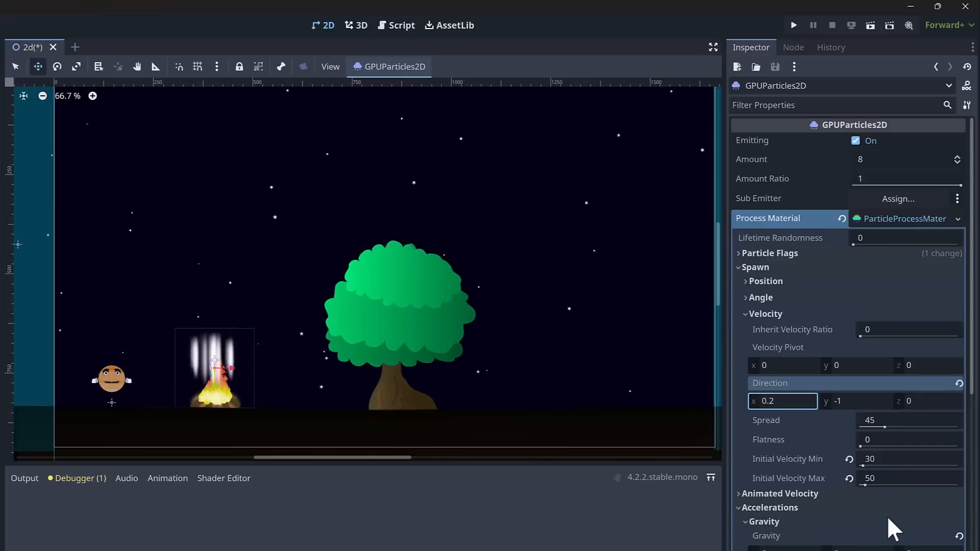
# Set the particle lifetime to 15 s and the preprocess time to 20 s.
pyautogui.scroll(-10, 888, 511)
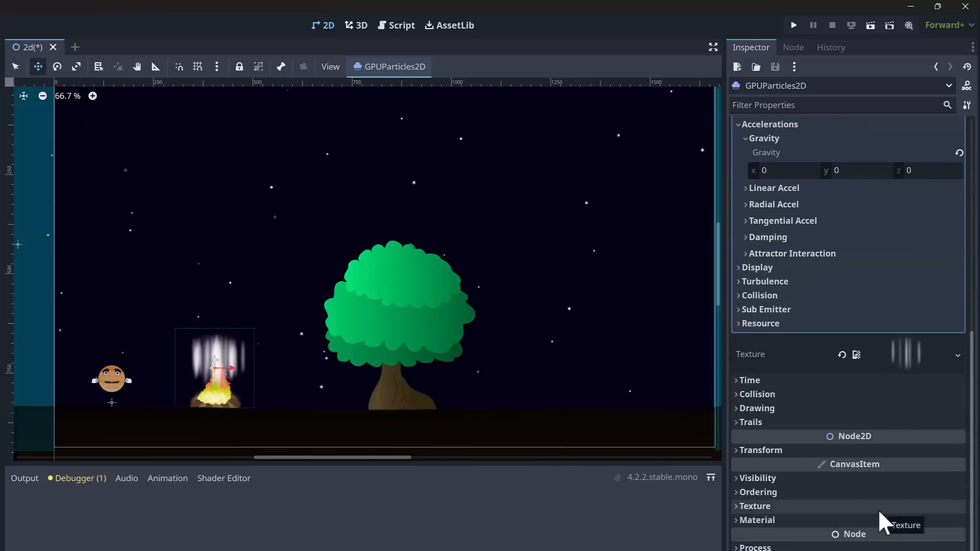
pyautogui.click(748, 380)
pyautogui.click(906, 397)
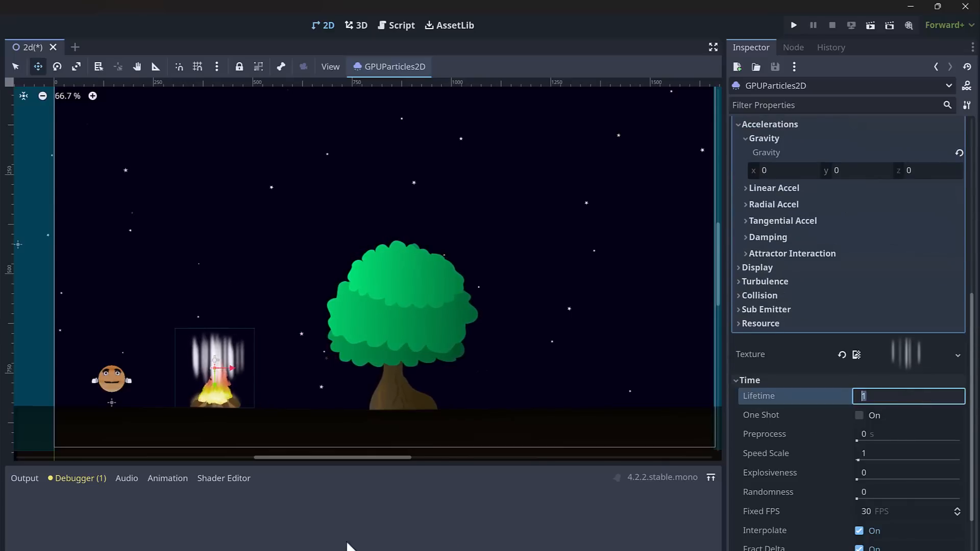
pyautogui.write('15')
pyautogui.press('Return')
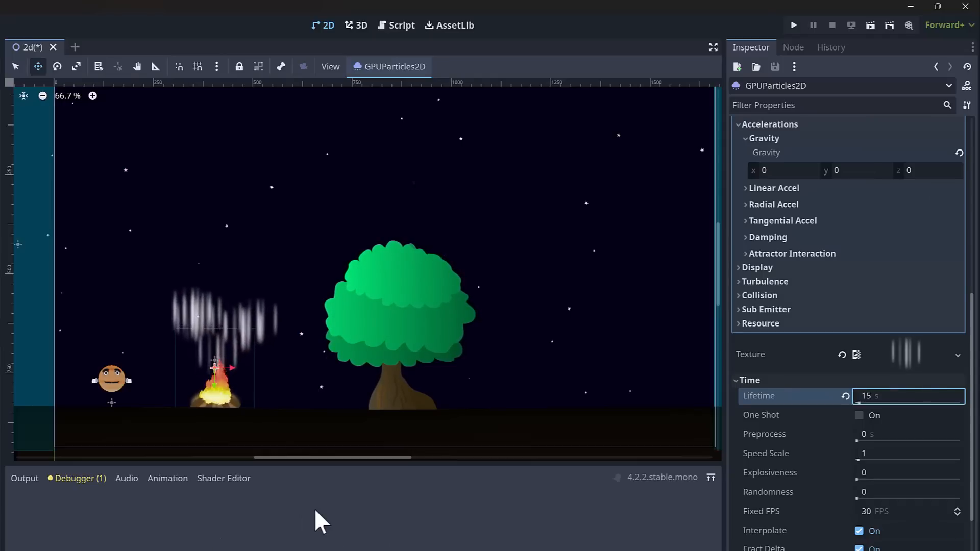
pyautogui.click(898, 434)
pyautogui.write('20')
pyautogui.press('Return')
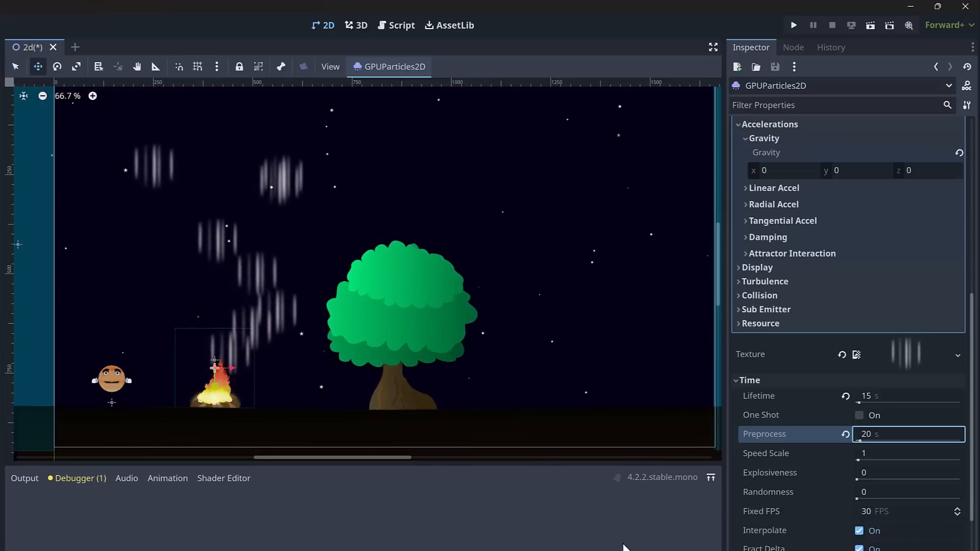
# Narrow the particles' spawn velocity spread to about 5.7.
pyautogui.scroll(5, 887, 379)
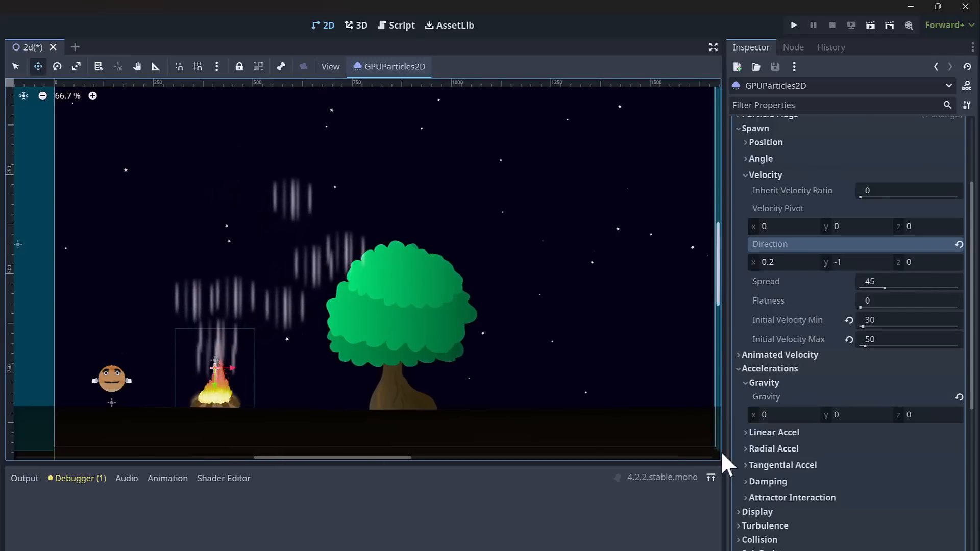
pyautogui.moveTo(887, 284); pyautogui.dragTo(866, 285)
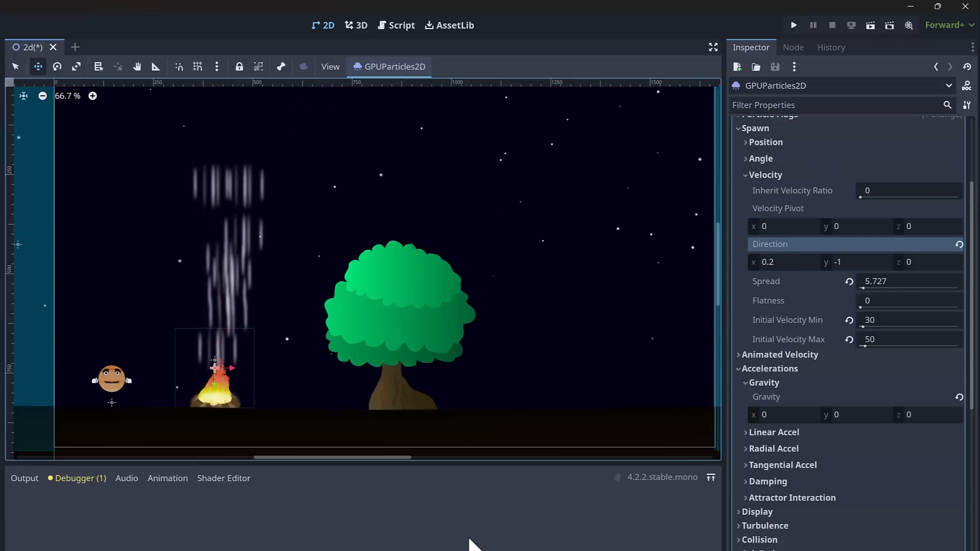
# Enable trails on the smoke emitter and set the trail lifetime to 5 s.
pyautogui.scroll(-5, 918, 487)
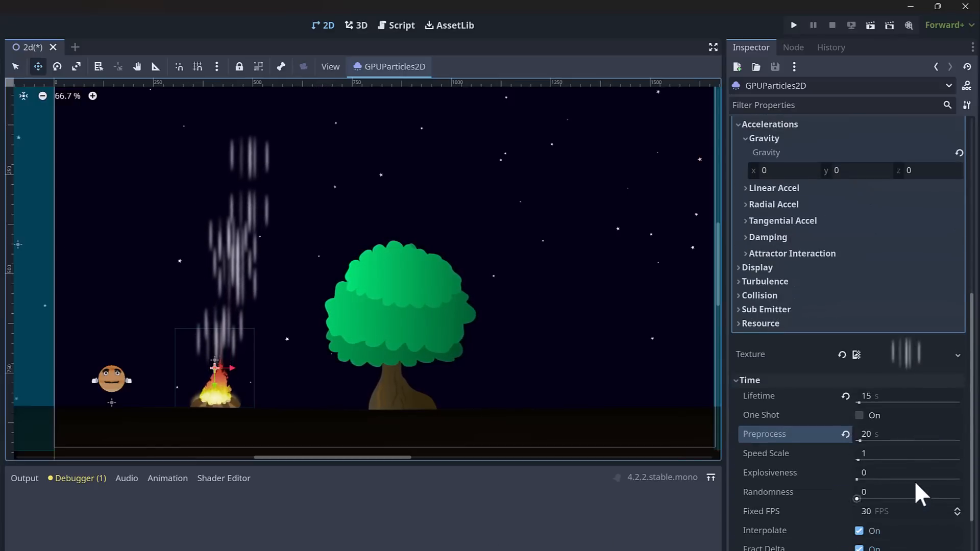
pyautogui.scroll(-4, 914, 479)
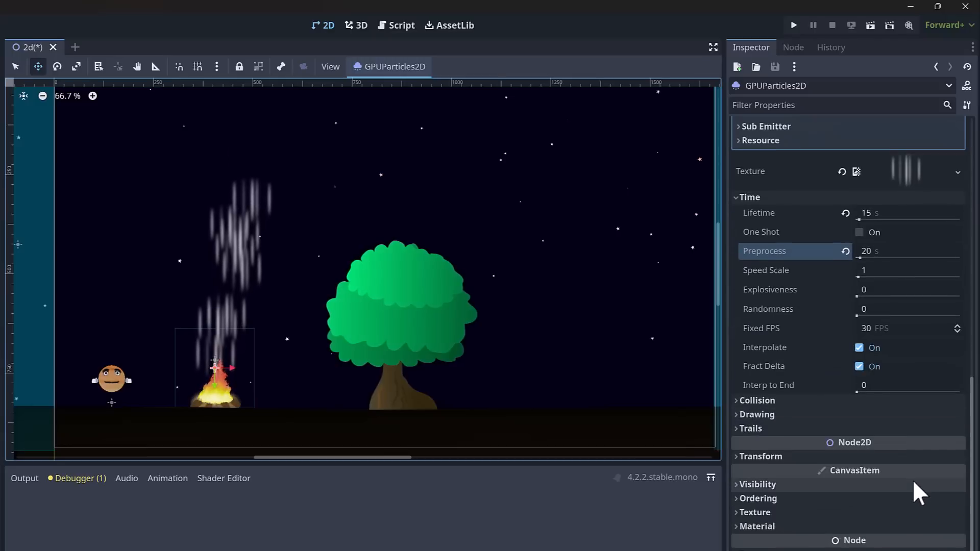
pyautogui.click(736, 430)
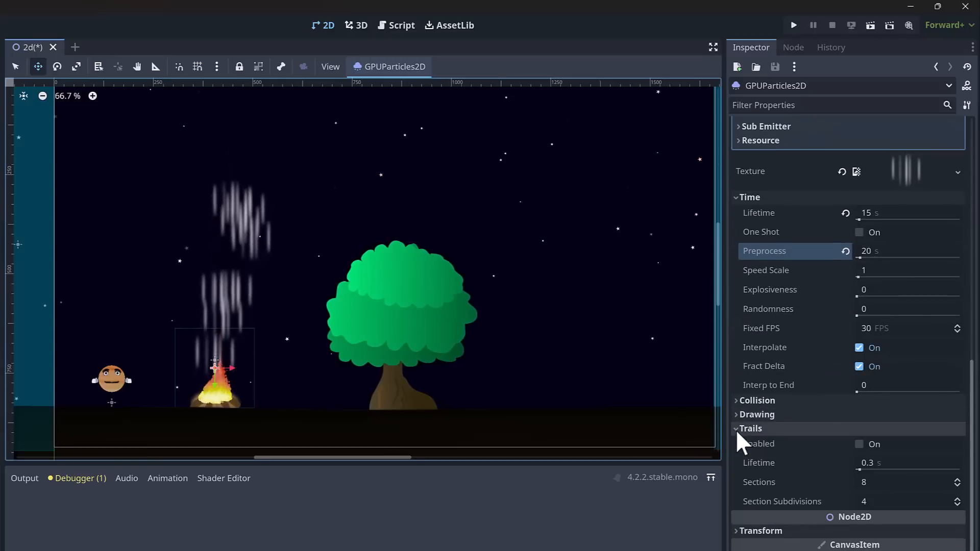
pyautogui.click(858, 444)
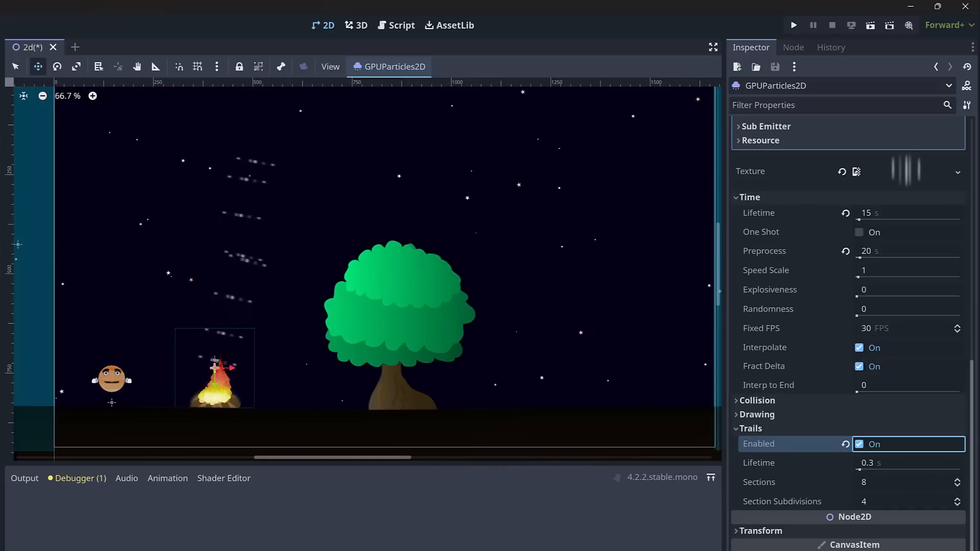
pyautogui.click(881, 462)
pyautogui.write('2')
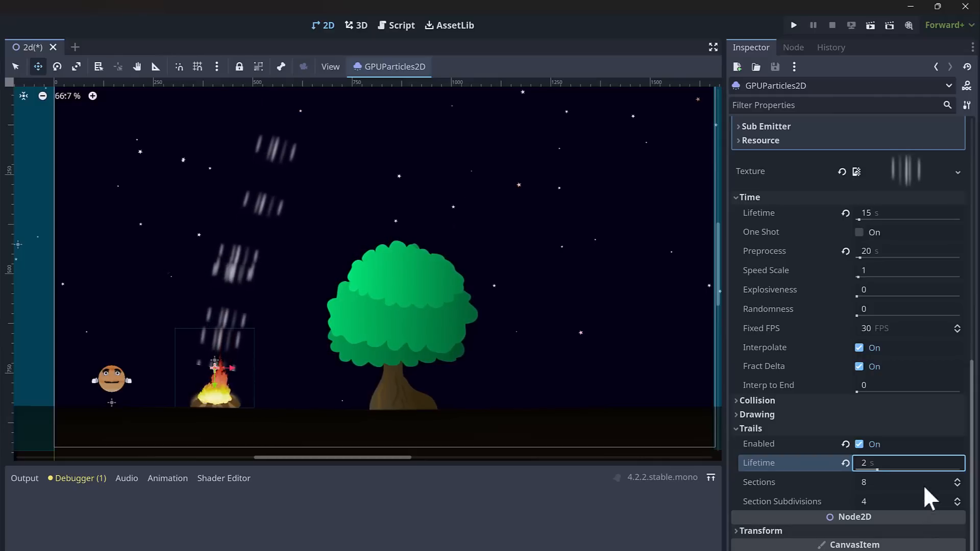
pyautogui.click(917, 461)
pyautogui.write('5')
pyautogui.press('Return')
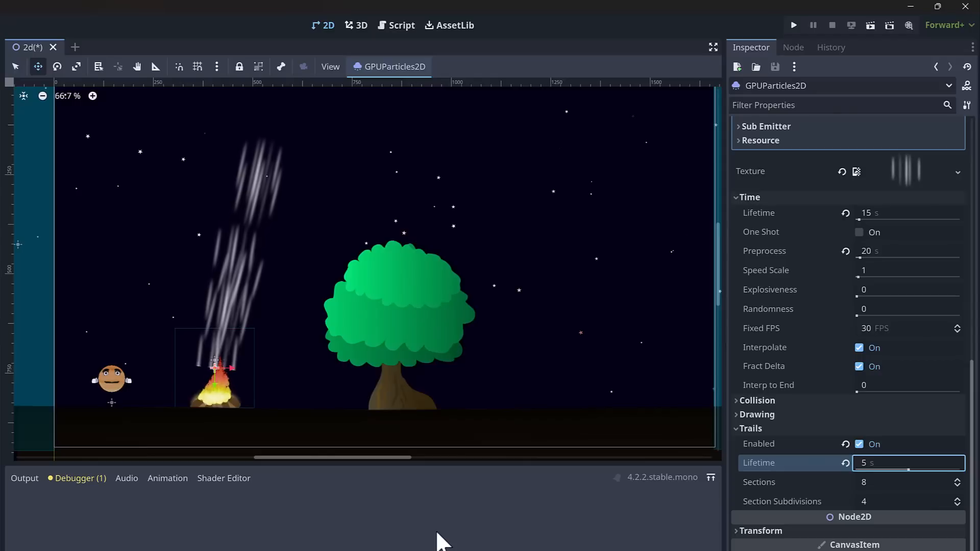
# Assign a new CurveTexture to the scale curve in the process material's display settings and open its curve for editing.
pyautogui.scroll(15, 809, 350)
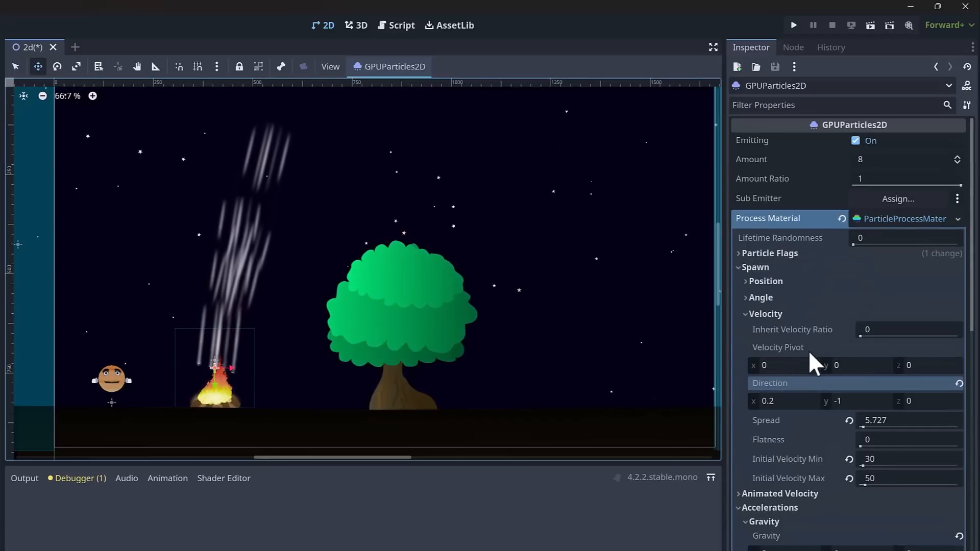
pyautogui.click(738, 267)
pyautogui.click(735, 295)
pyautogui.click(739, 310)
pyautogui.click(747, 324)
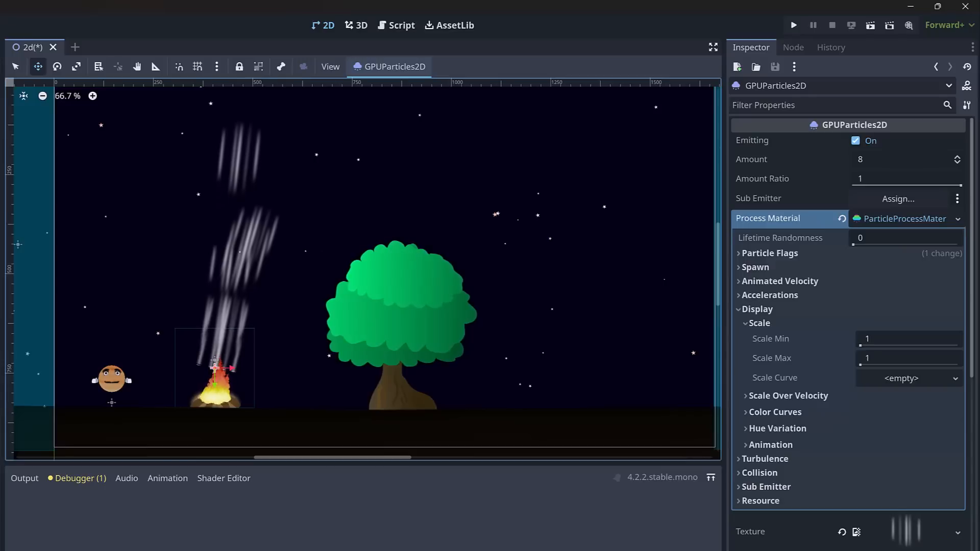
pyautogui.click(939, 377)
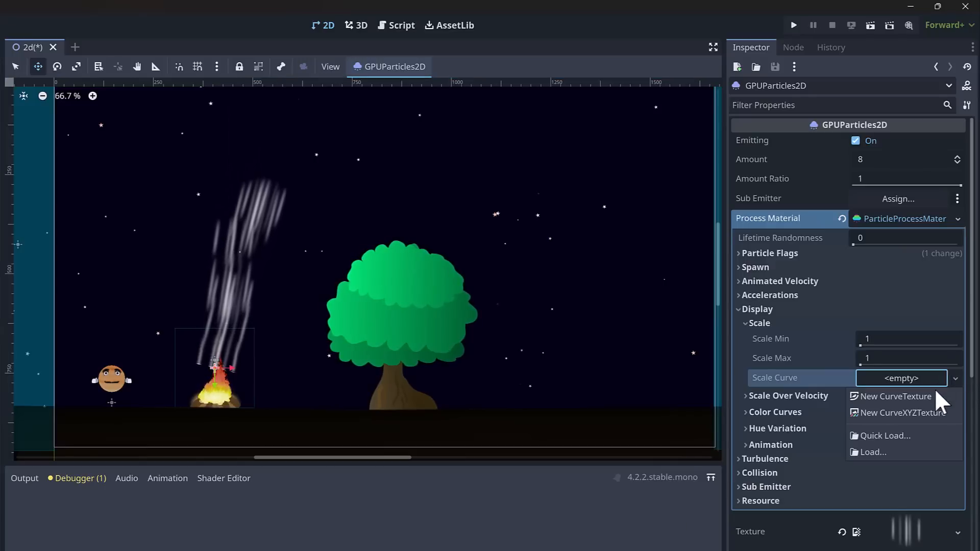
pyautogui.click(920, 394)
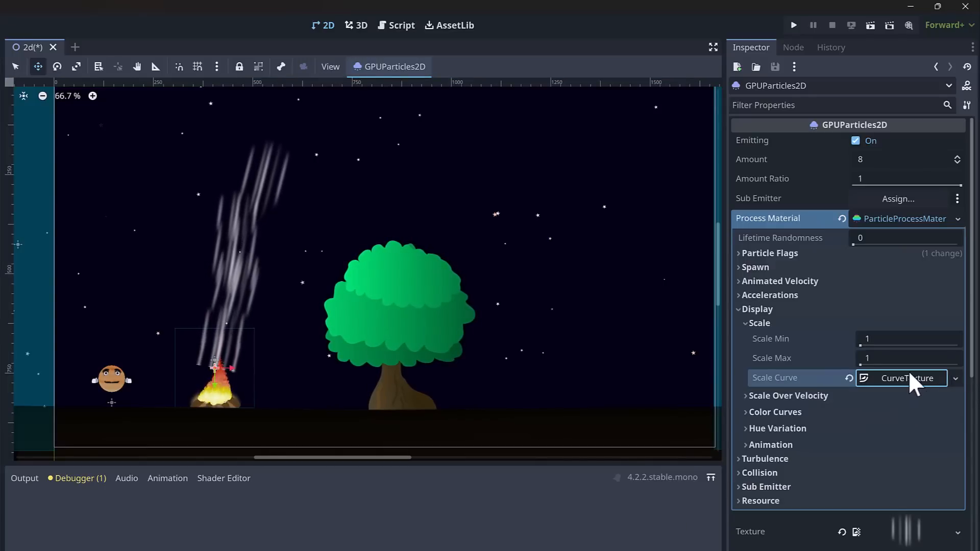
pyautogui.click(910, 373)
pyautogui.click(914, 447)
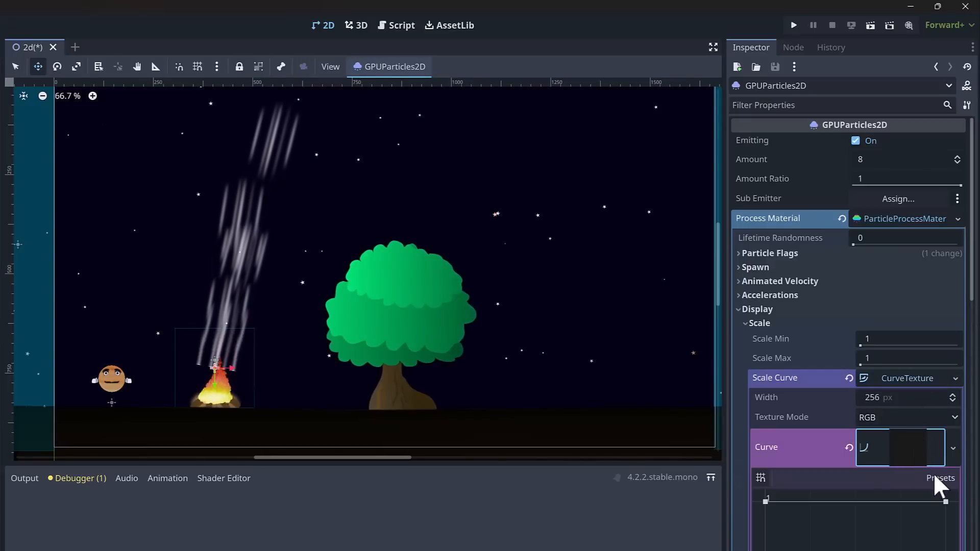
# Apply a preset that makes the scale curve rise in a straight line from 0 to 1.
pyautogui.scroll(-5, 936, 473)
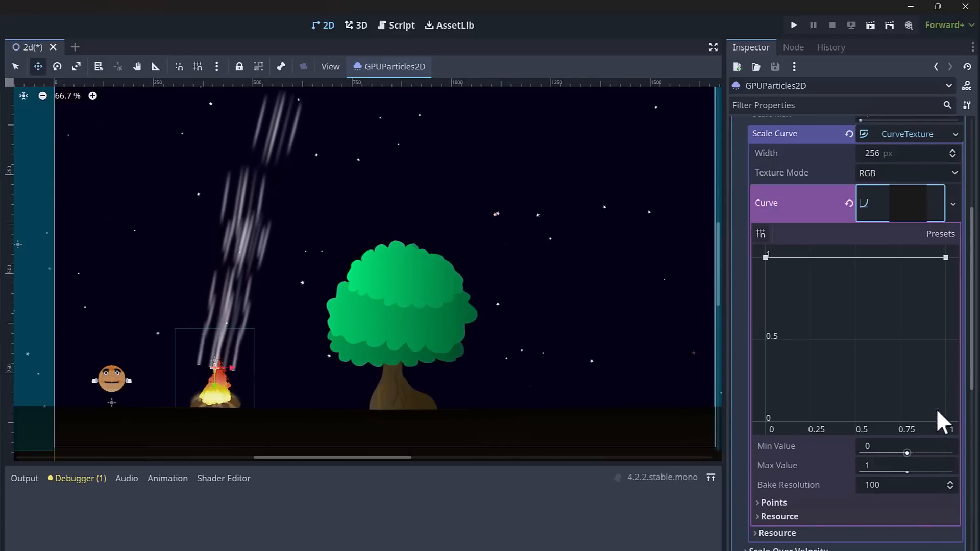
pyautogui.click(945, 240)
pyautogui.click(929, 263)
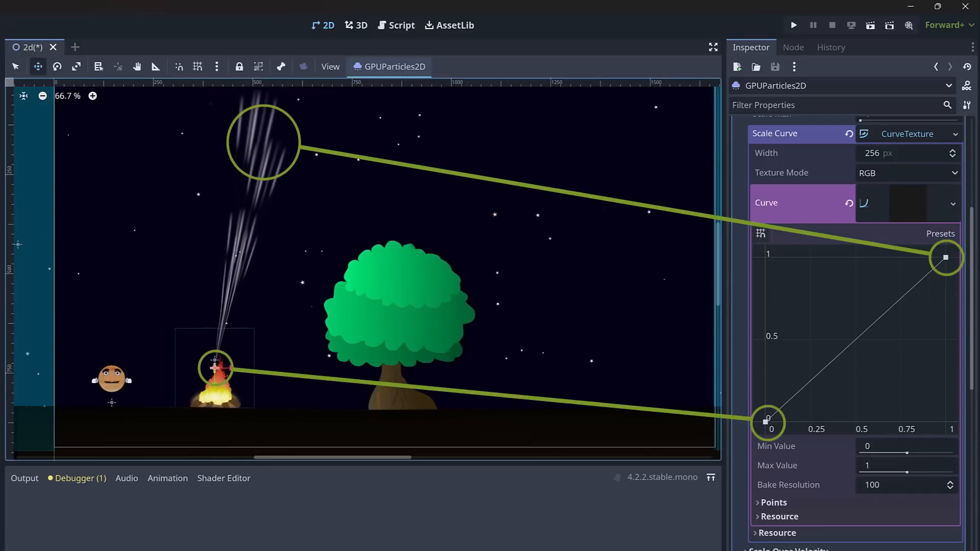
# Shift the smoke emitter slightly to the right so it sits over the campfire's flame.
pyautogui.scroll(1, 197, 401)
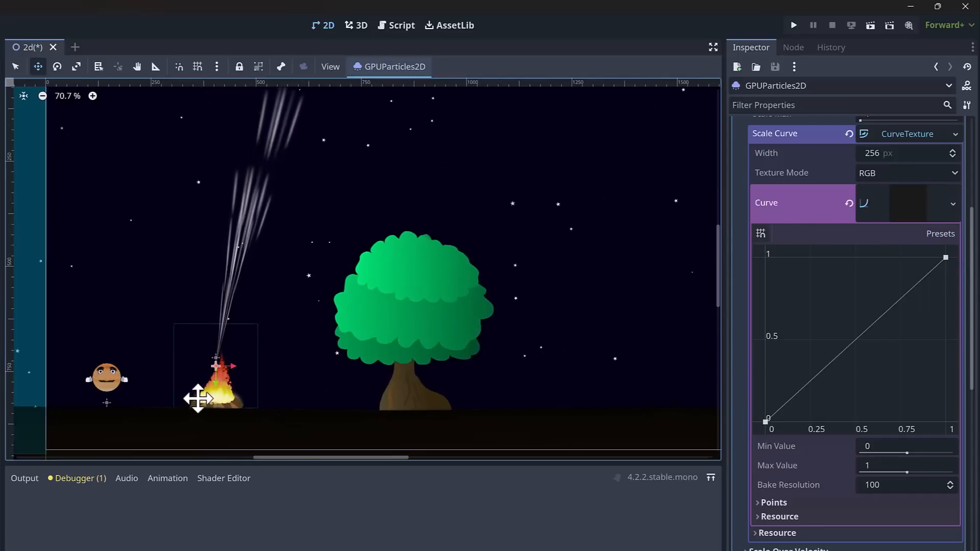
pyautogui.scroll(2, 196, 401)
pyautogui.moveTo(231, 362); pyautogui.dragTo(239, 361)
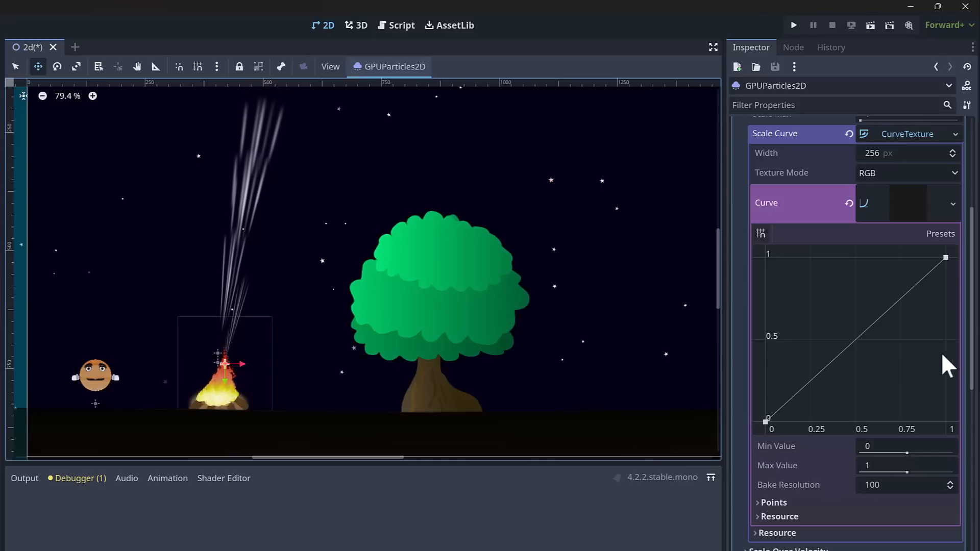
# Set the particles' maximum scale to 3.
pyautogui.scroll(5, 894, 299)
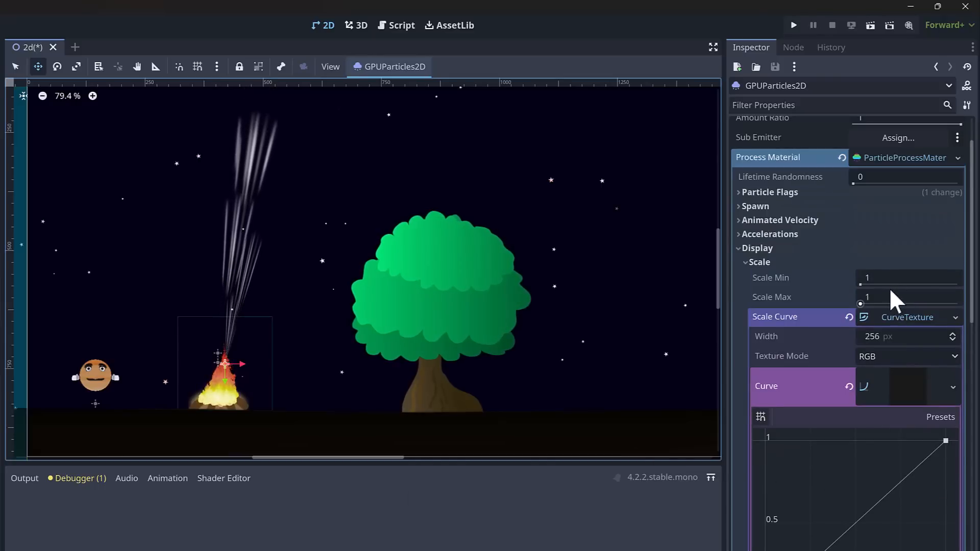
pyautogui.click(892, 297)
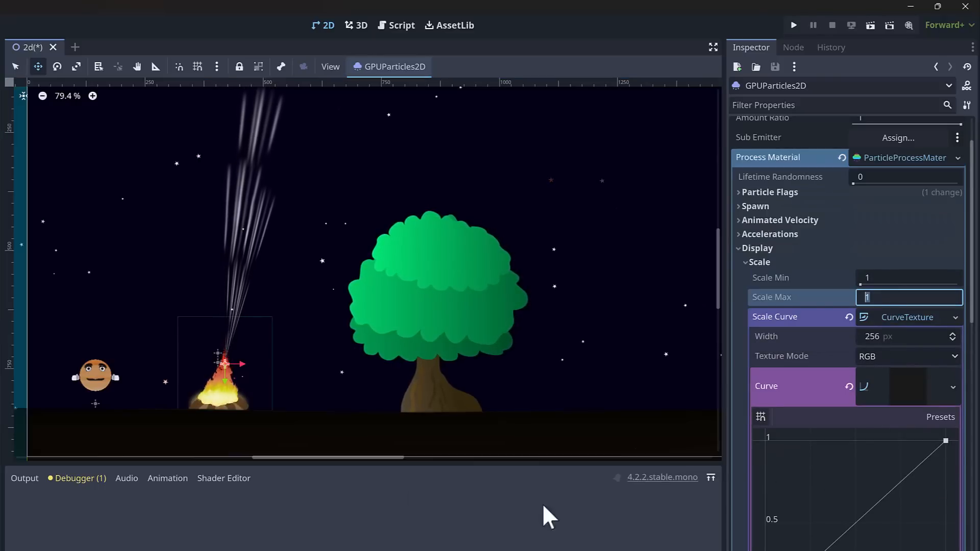
pyautogui.write('3')
pyautogui.press('Return')
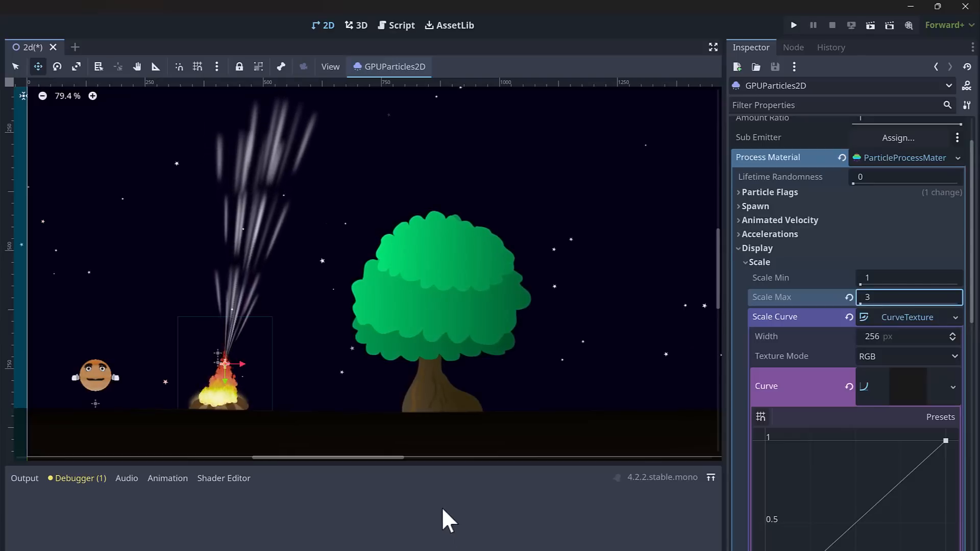
# Set the number of trail sections on the smoke emitter to 16.
pyautogui.scroll(1, 256, 325)
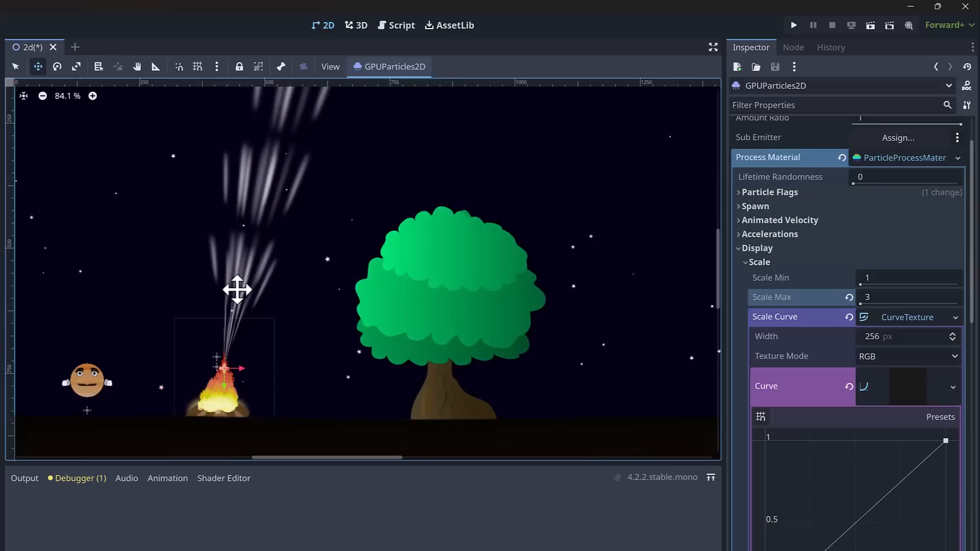
pyautogui.scroll(7, 253, 289)
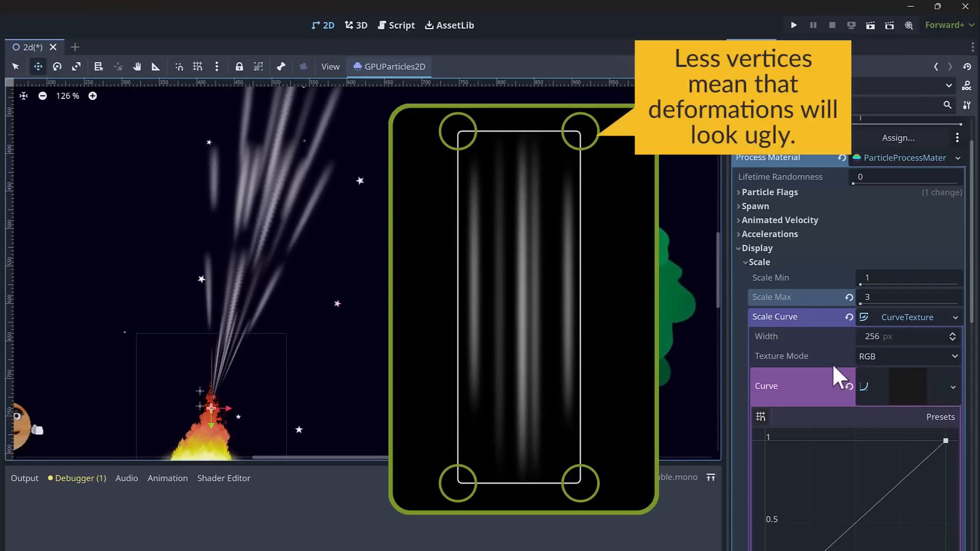
pyautogui.click(738, 247)
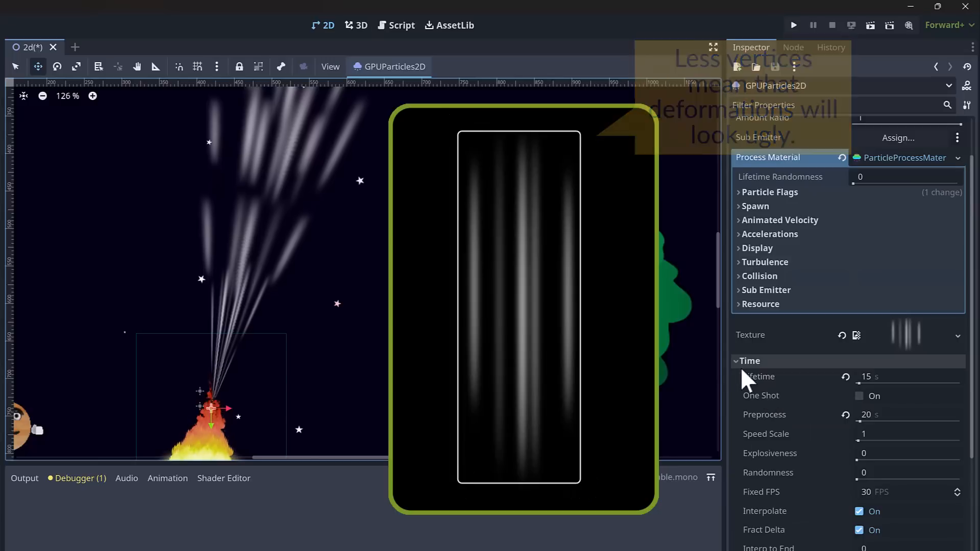
pyautogui.scroll(-4, 743, 363)
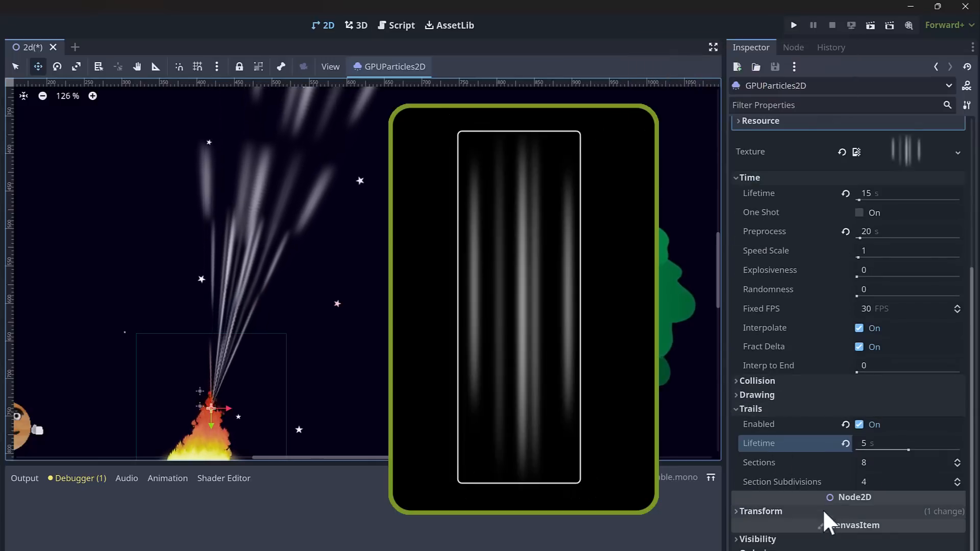
pyautogui.click(891, 463)
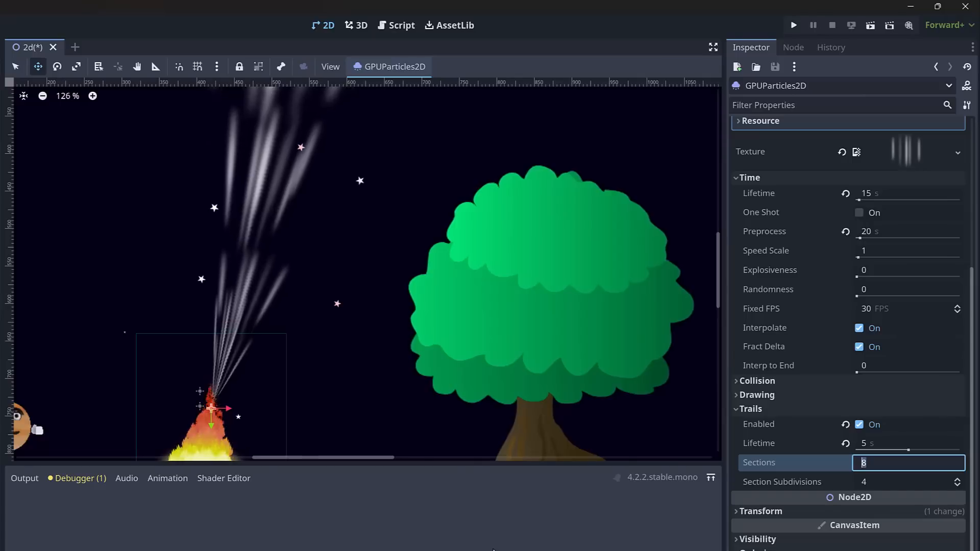
pyautogui.write('16')
pyautogui.press('Return')
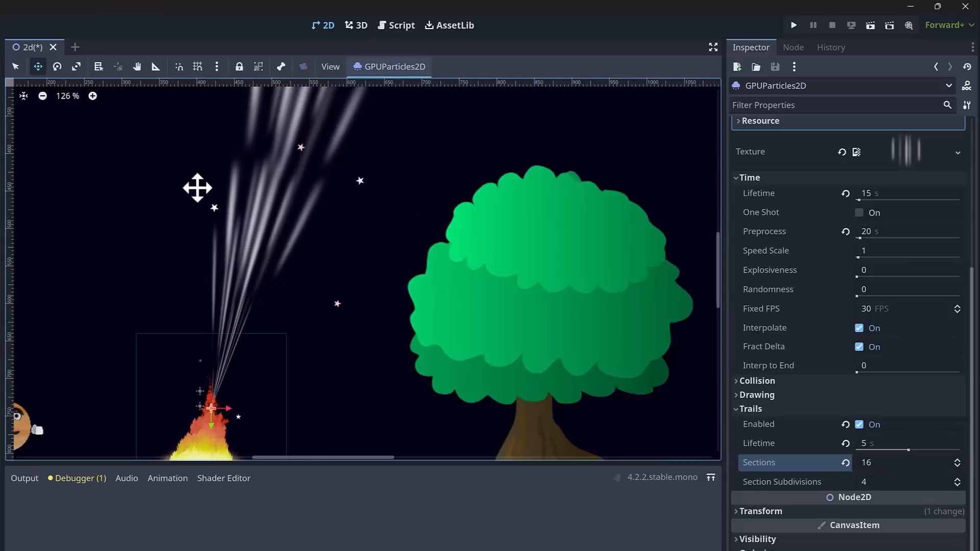
# Set the trails' section subdivisions to 16.
pyautogui.scroll(4, 231, 319)
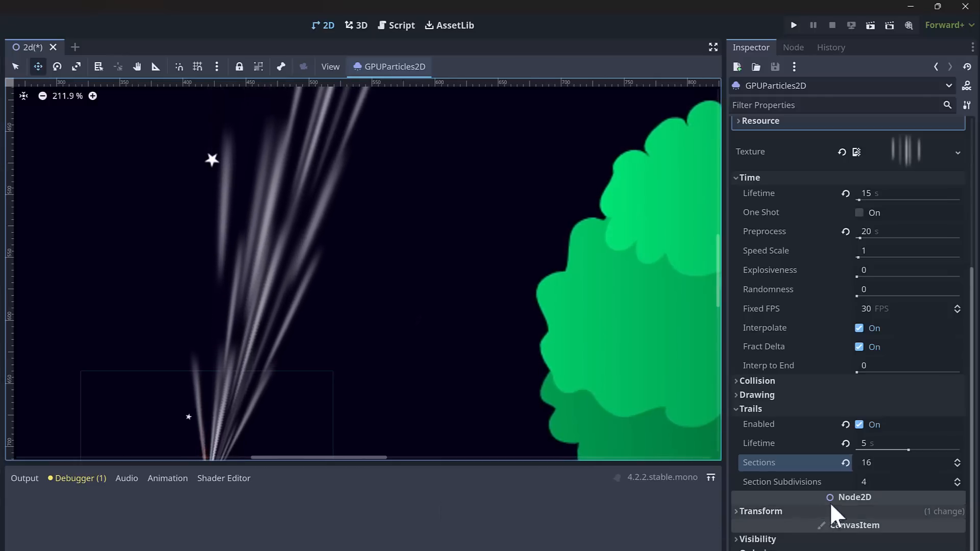
pyautogui.click(882, 482)
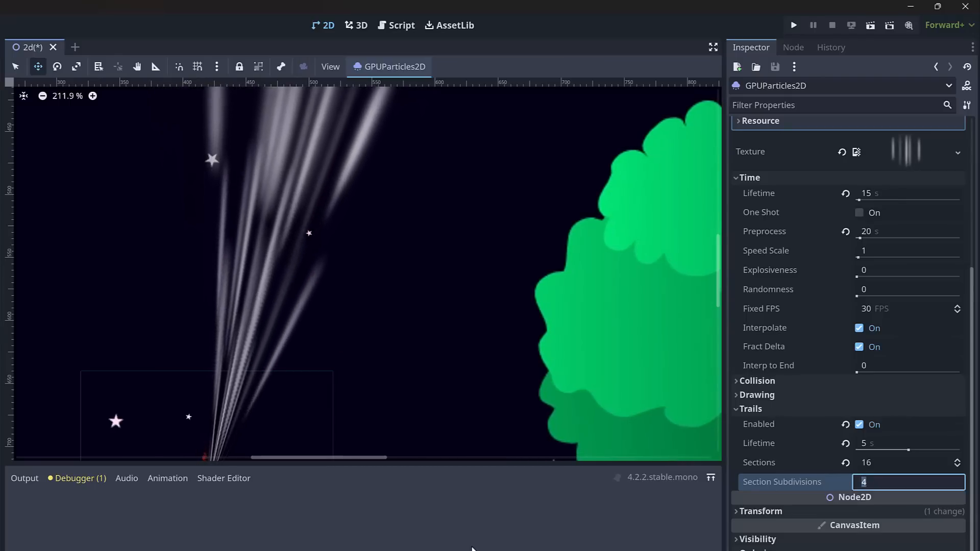
pyautogui.write('16')
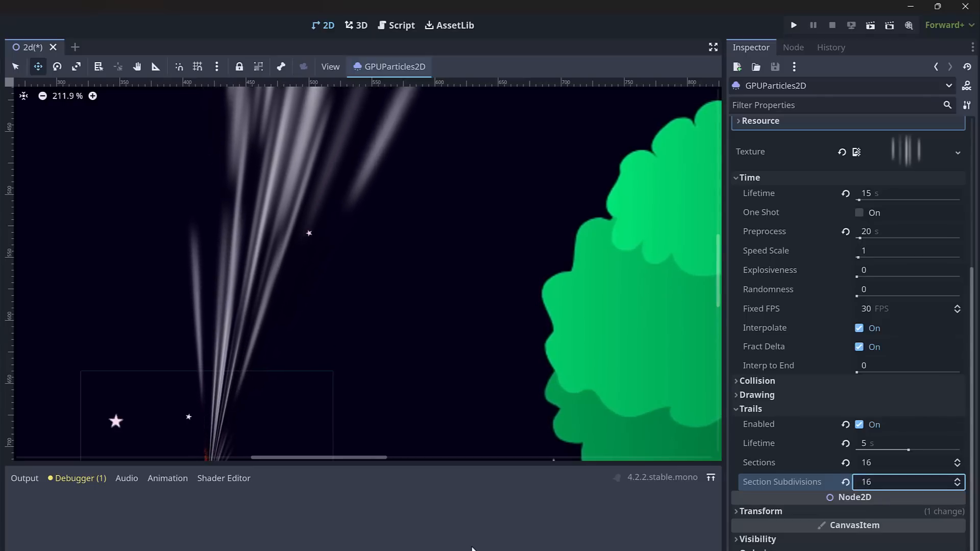
# Assign a new CurveXYZTexture as the directional velocity curve in the process material's animated velocity settings.
pyautogui.scroll(-8, 367, 353)
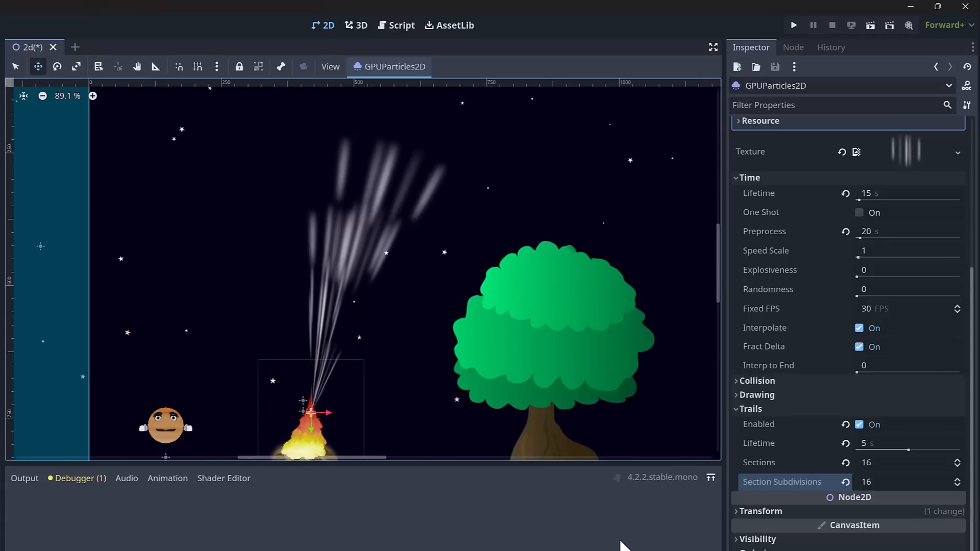
pyautogui.scroll(5, 873, 443)
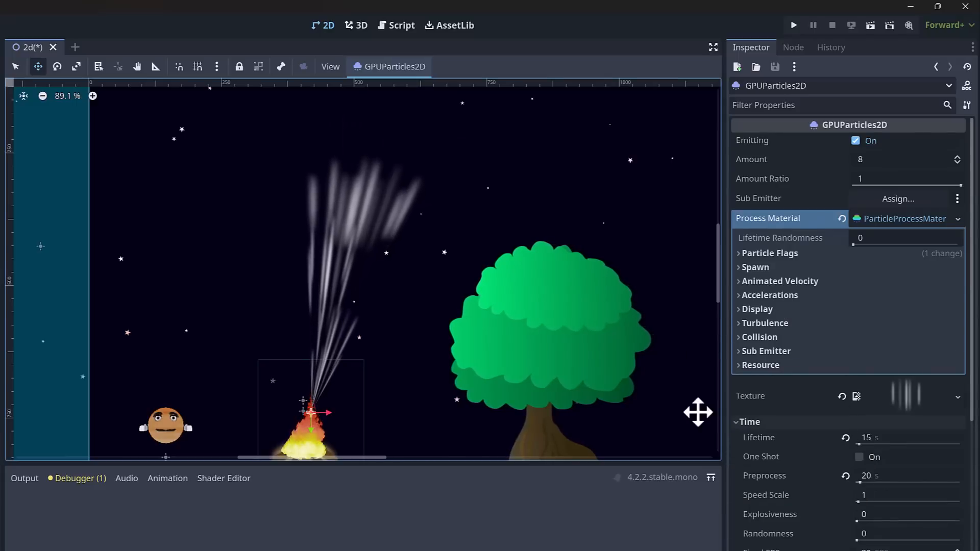
pyautogui.click(739, 281)
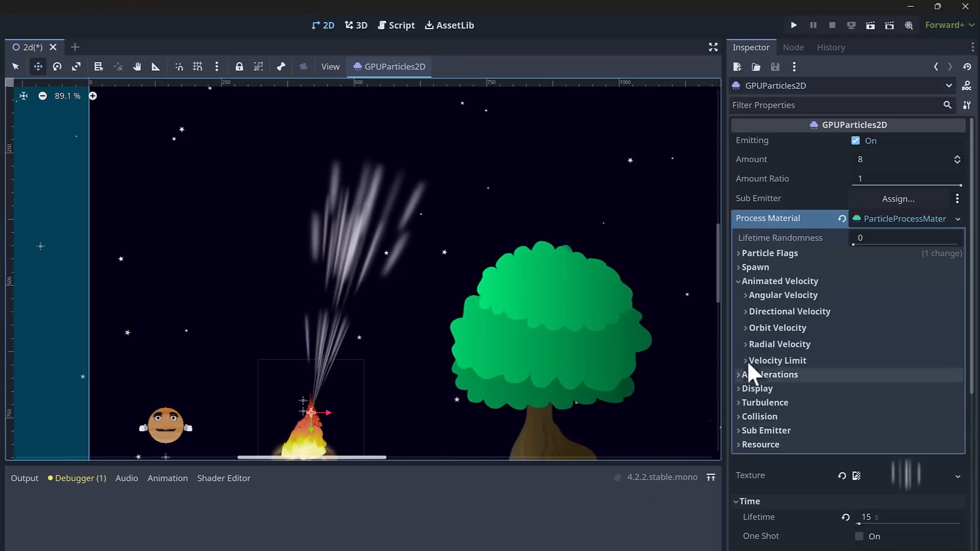
pyautogui.click(746, 309)
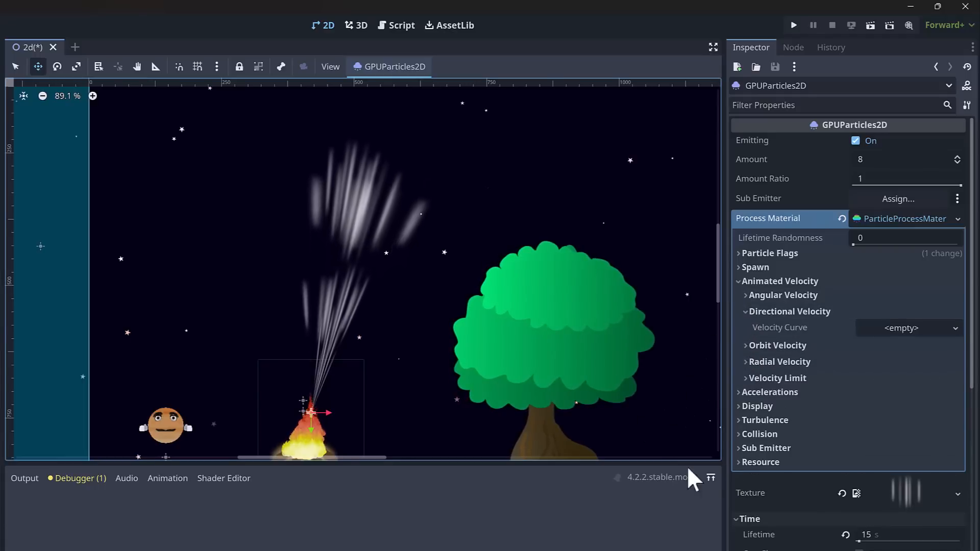
pyautogui.click(956, 329)
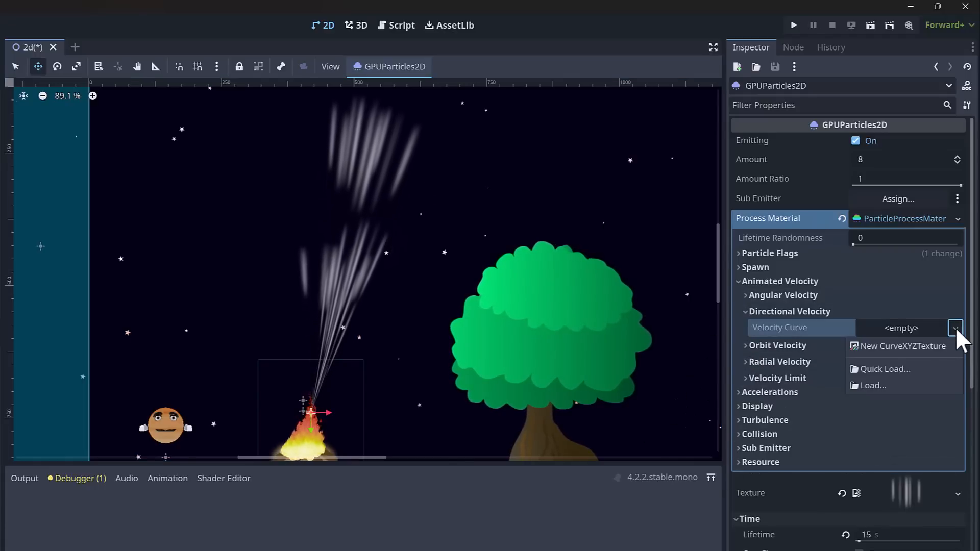
pyautogui.click(926, 345)
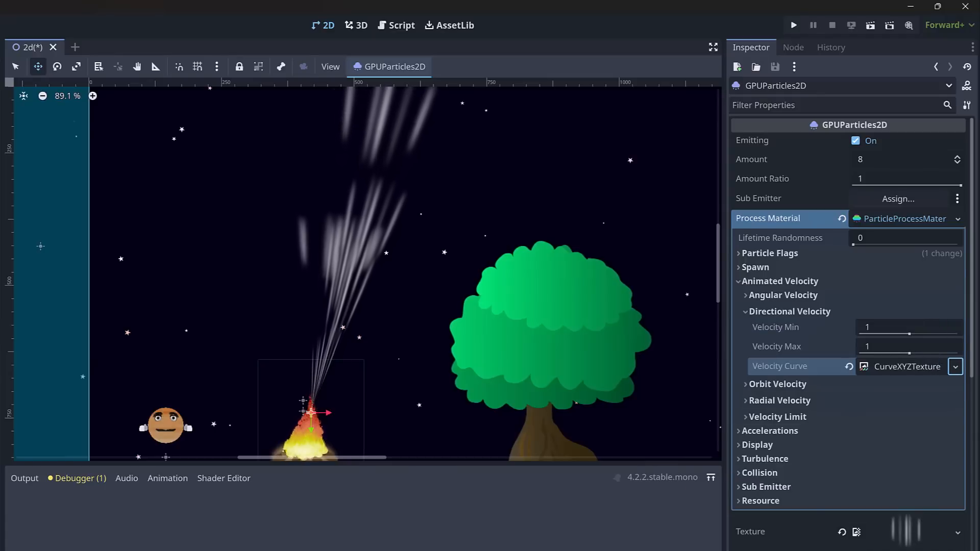
# Assign a new Curve to the X axis of the directional velocity's CurveXYZTexture and open it for editing.
pyautogui.click(914, 377)
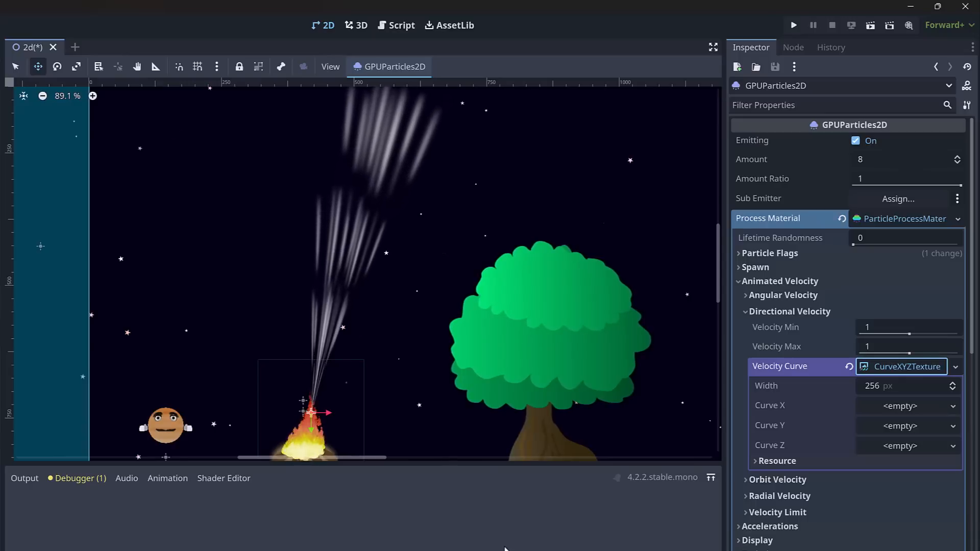
pyautogui.click(953, 407)
pyautogui.click(925, 420)
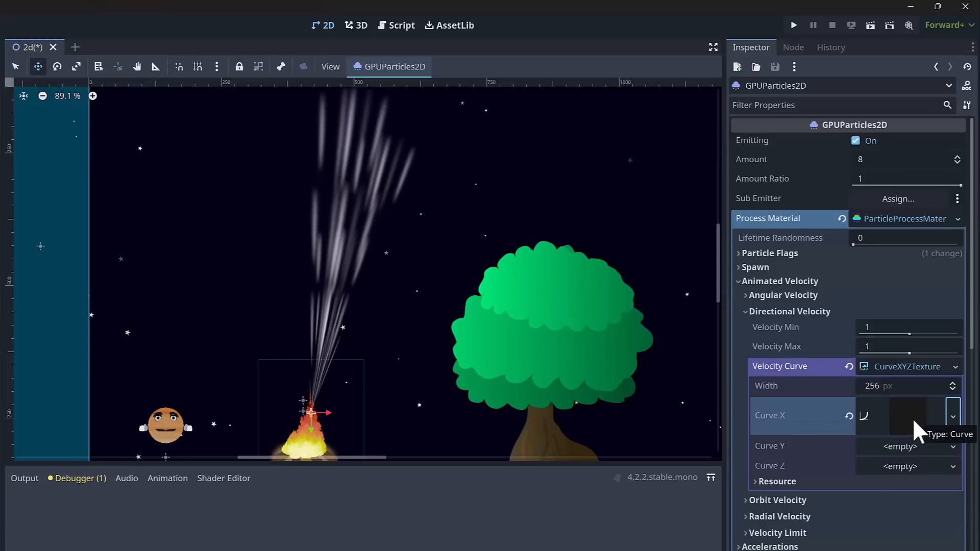
pyautogui.click(913, 418)
pyautogui.scroll(-3, 871, 500)
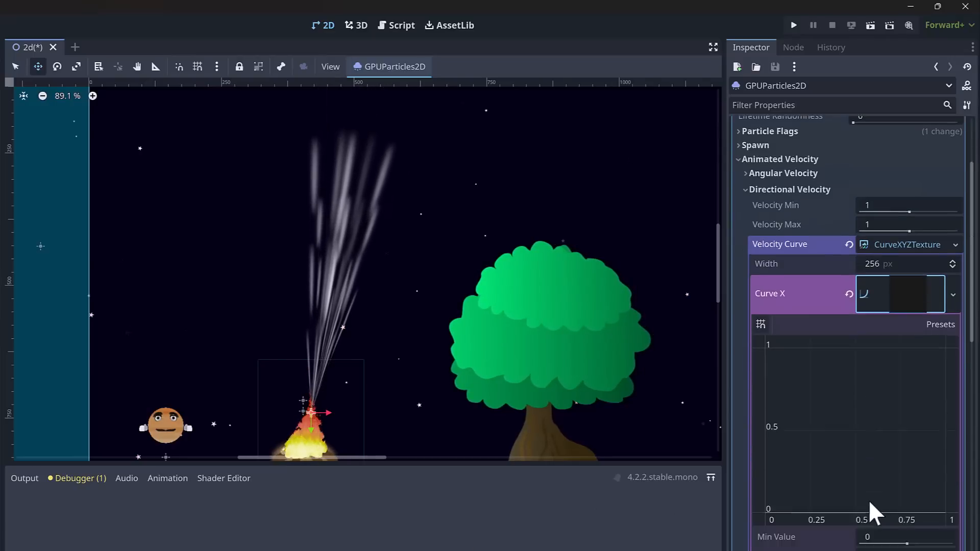
pyautogui.scroll(-2, 868, 500)
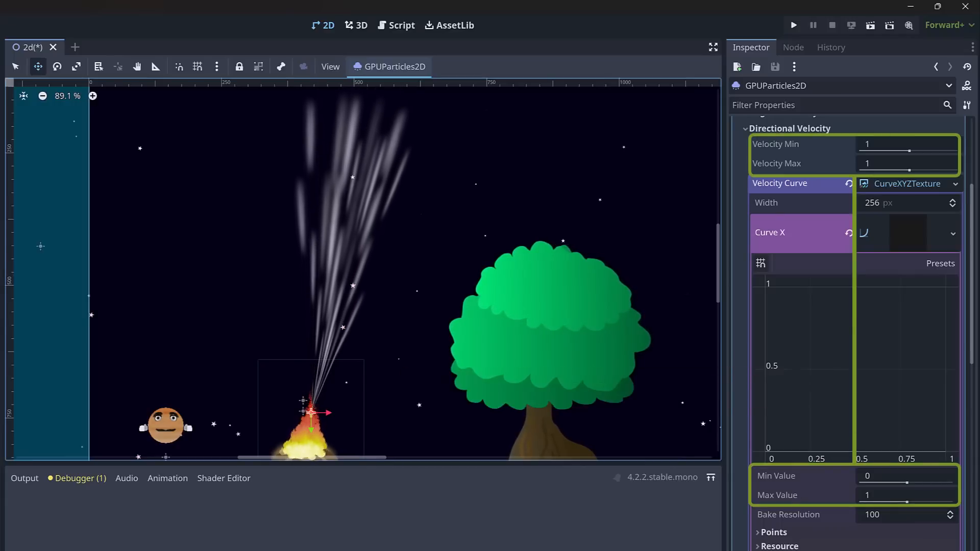
# Set the X curve's minimum value to -1 and shape it as a damped wave alternating around zero, with its last point near 0.89.
pyautogui.click(871, 479)
pyautogui.write('-1')
pyautogui.press('Return')
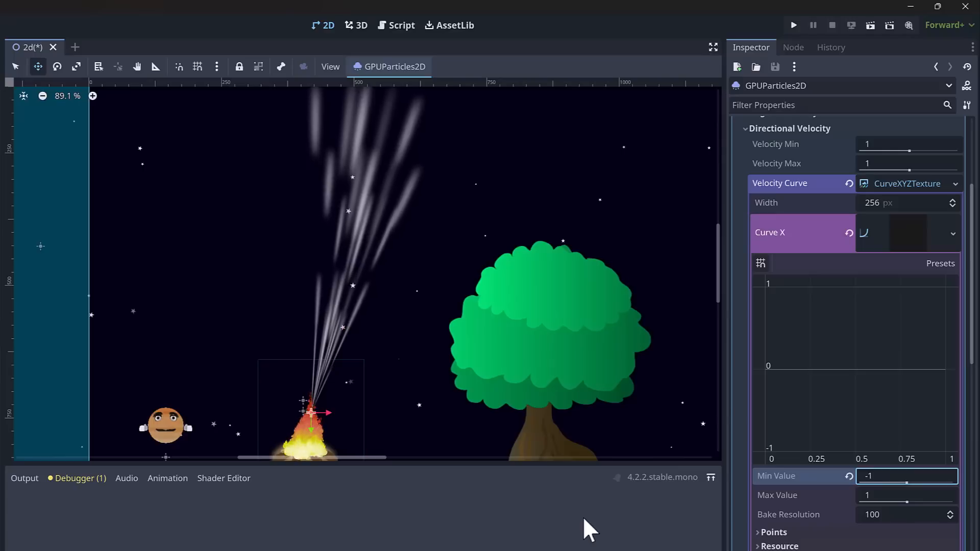
pyautogui.moveTo(809, 287); pyautogui.dragTo(876, 311)
pyautogui.moveTo(908, 423); pyautogui.dragTo(927, 368)
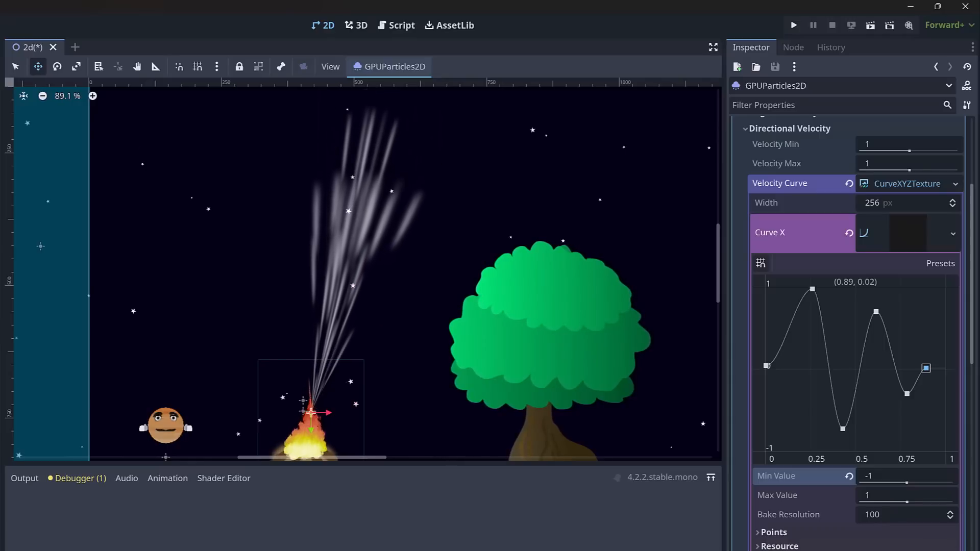
# Set the minimum directional velocity to 30, raising the maximum to 30 as well.
pyautogui.click(874, 144)
pyautogui.write('308')
pyautogui.press('BackSpace')
pyautogui.press('Return')
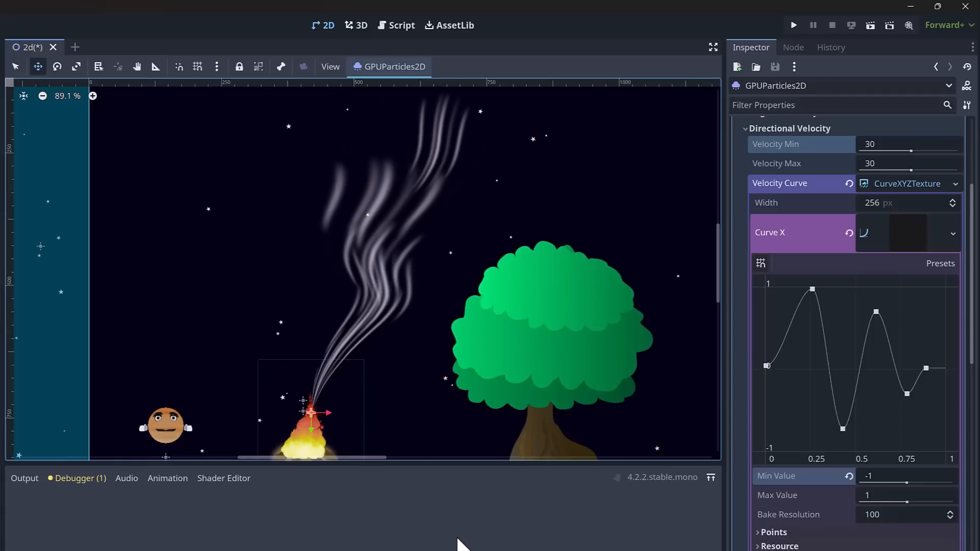
# Set the minimum directional velocity to -30 so smoke trails sway in both directions.
pyautogui.click(868, 146)
pyautogui.write('-30')
pyautogui.press('Return')
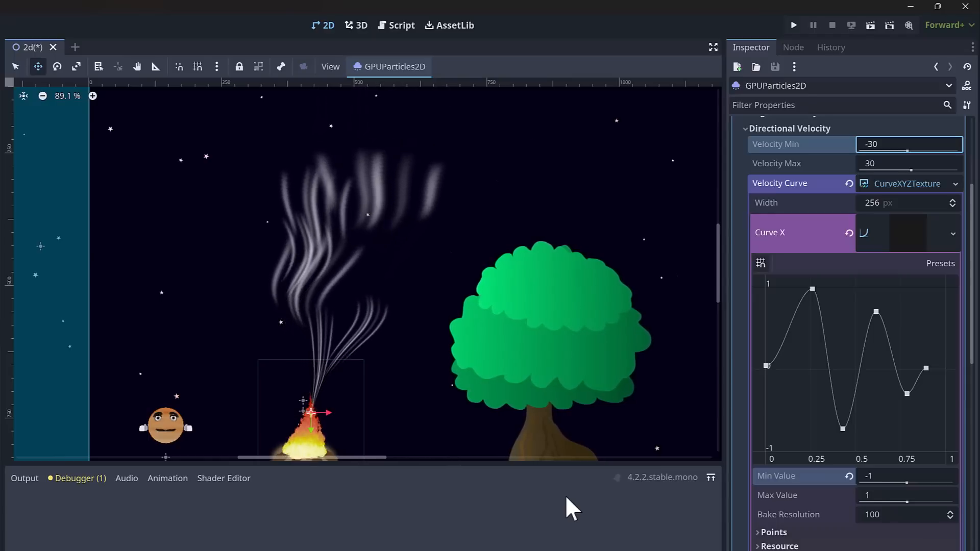
pyautogui.scroll(-2, 577, 280)
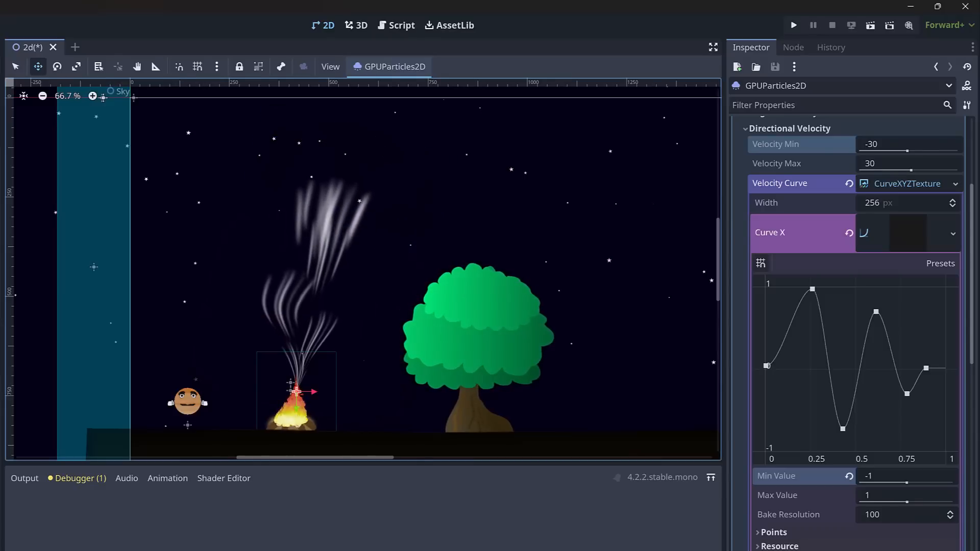
# Assign a new gradient texture as the color ramp in the display color curves and open its gradient for editing.
pyautogui.click(746, 128)
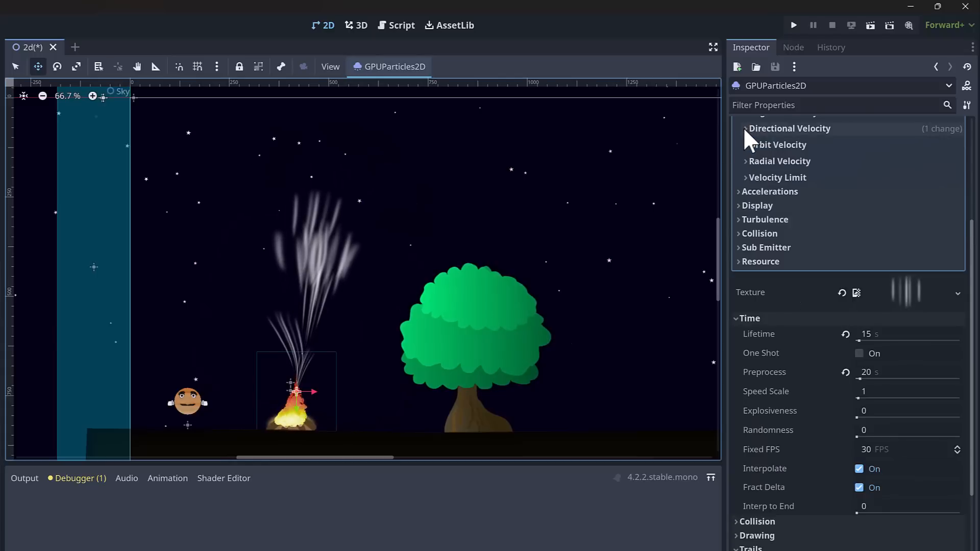
pyautogui.click(738, 206)
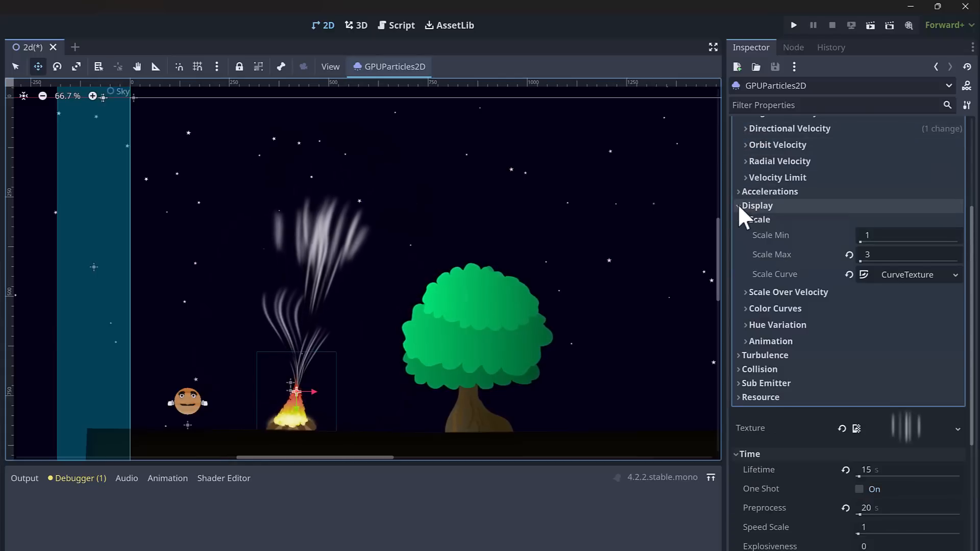
pyautogui.click(747, 308)
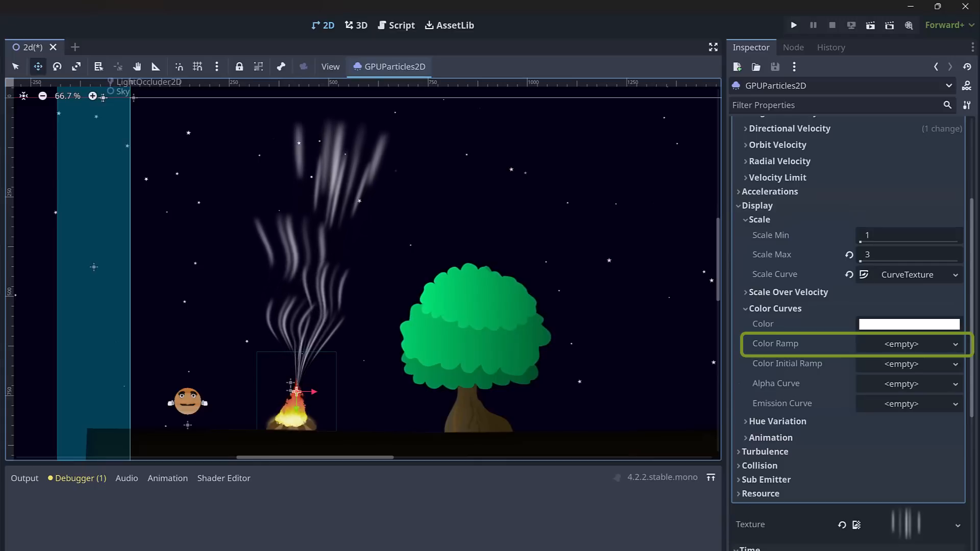
pyautogui.click(954, 345)
pyautogui.click(925, 360)
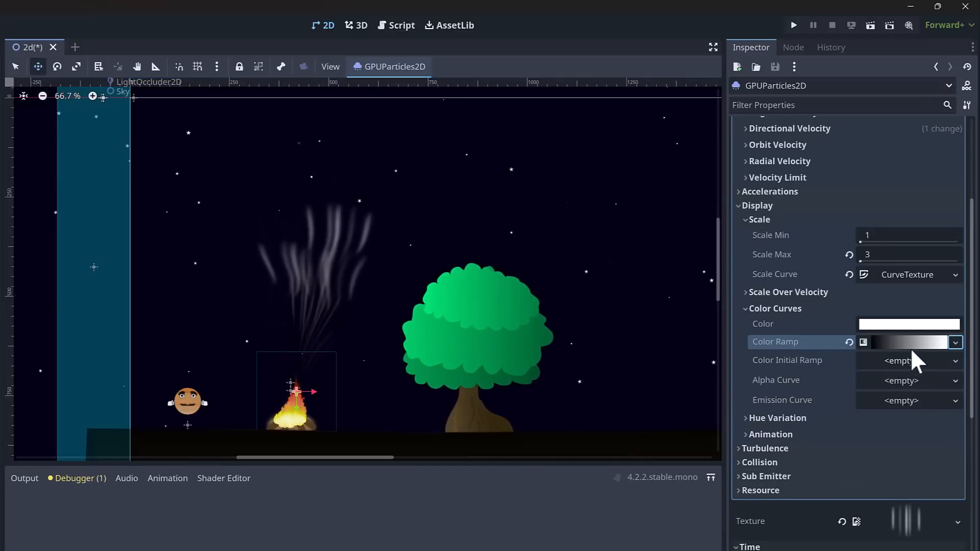
pyautogui.click(904, 341)
pyautogui.click(905, 359)
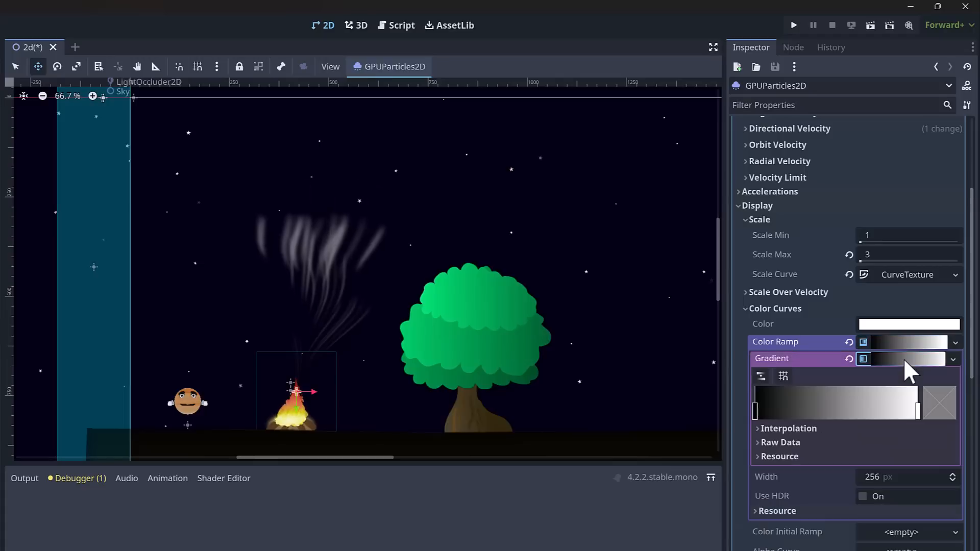
# Color the gradient's first stop orange-red by sampling the campfire flame in the scene.
pyautogui.click(756, 414)
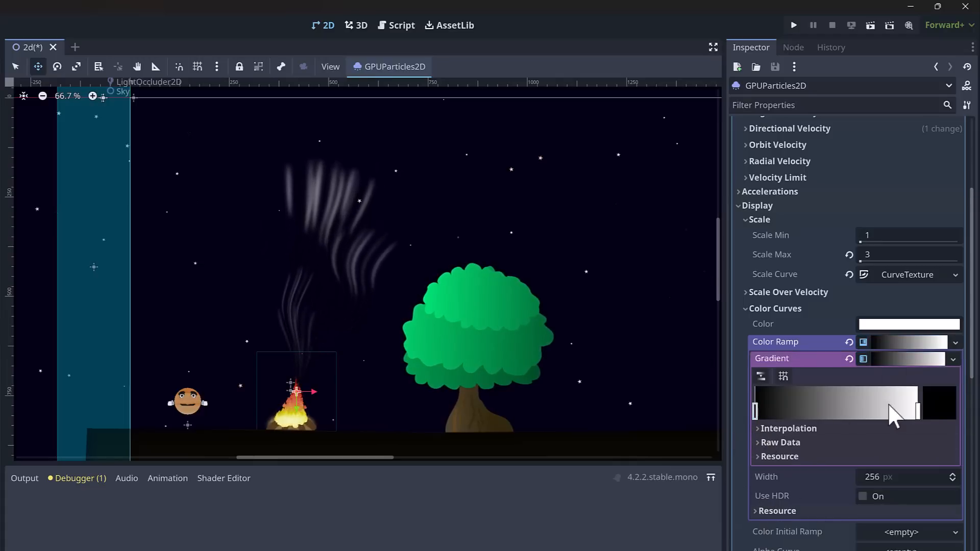
pyautogui.click(939, 401)
pyautogui.click(769, 213)
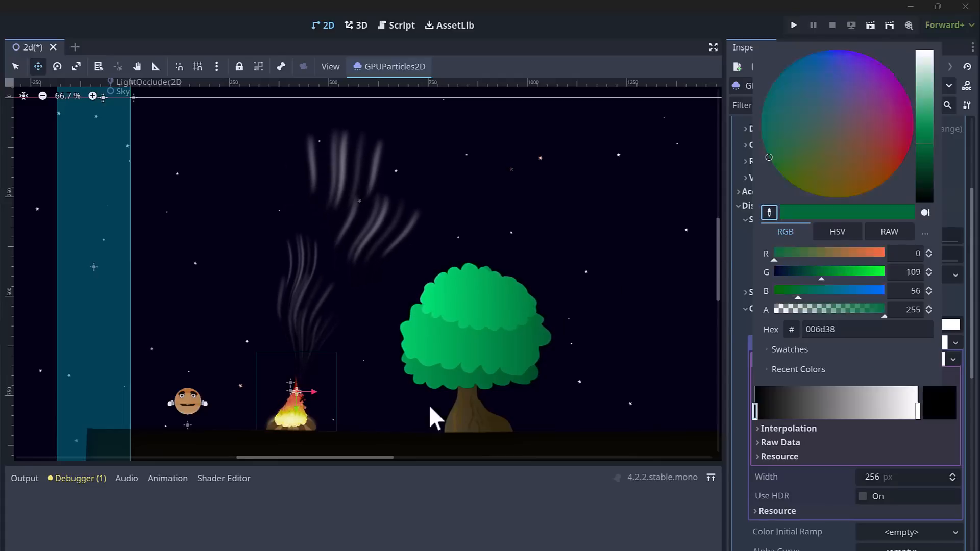
pyautogui.click(293, 400)
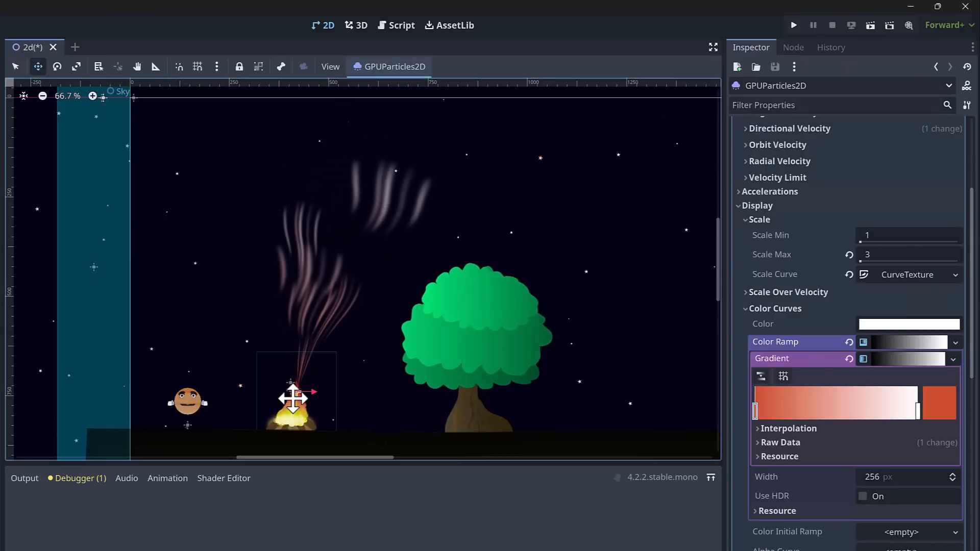
# Add a stop about 40 percent along the color ramp gradient and color it bluish grey a3a3b5.
pyautogui.click(818, 412)
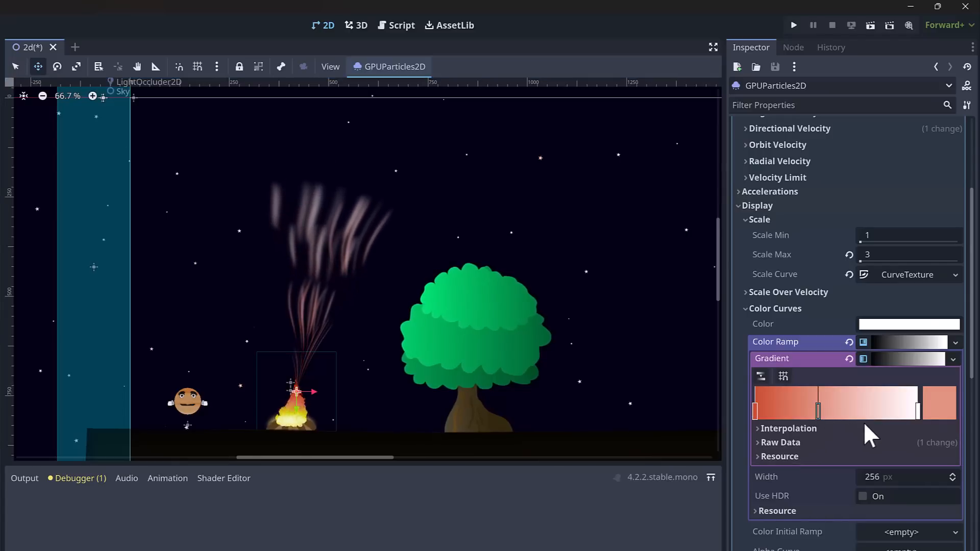
pyautogui.click(919, 408)
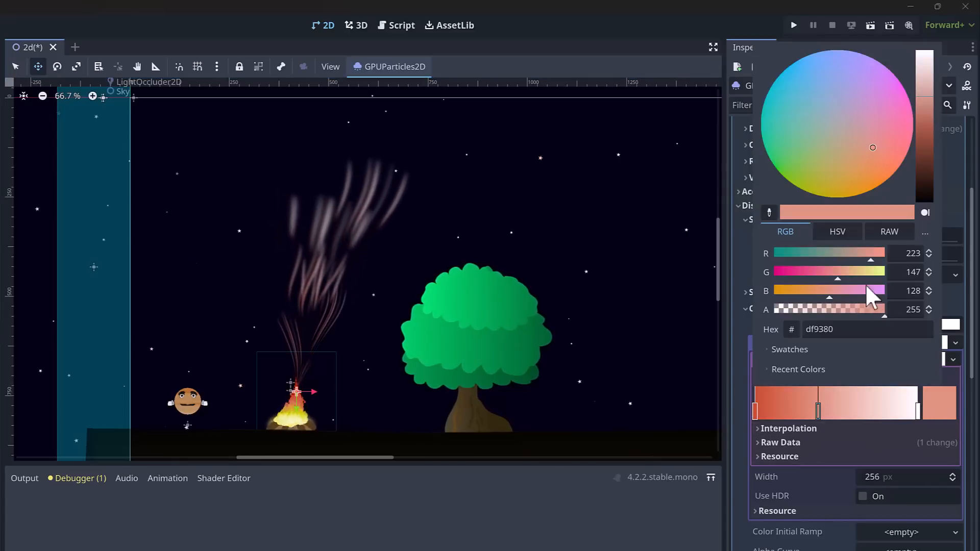
pyautogui.click(837, 230)
pyautogui.moveTo(826, 276); pyautogui.dragTo(741, 271)
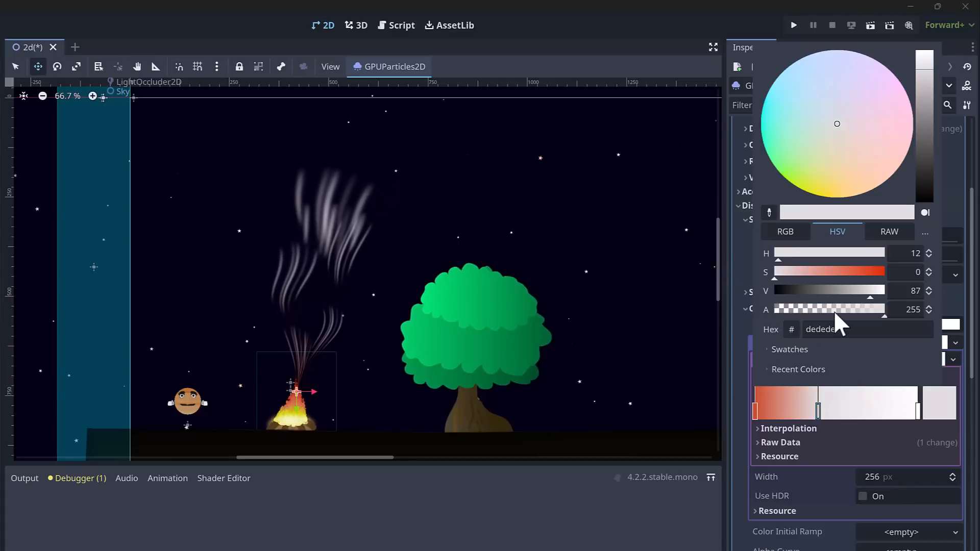
pyautogui.moveTo(868, 292); pyautogui.dragTo(845, 287)
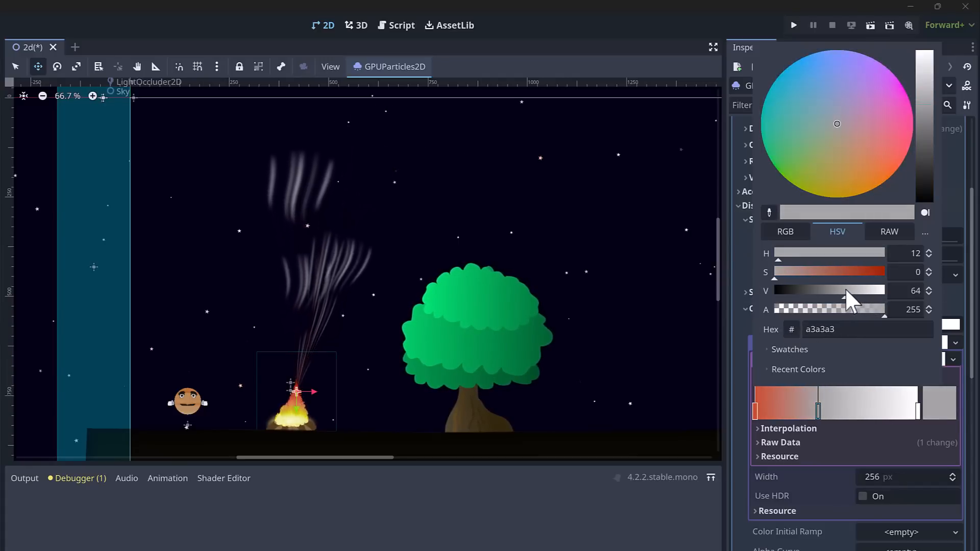
pyautogui.click(786, 232)
pyautogui.moveTo(845, 295); pyautogui.dragTo(853, 294)
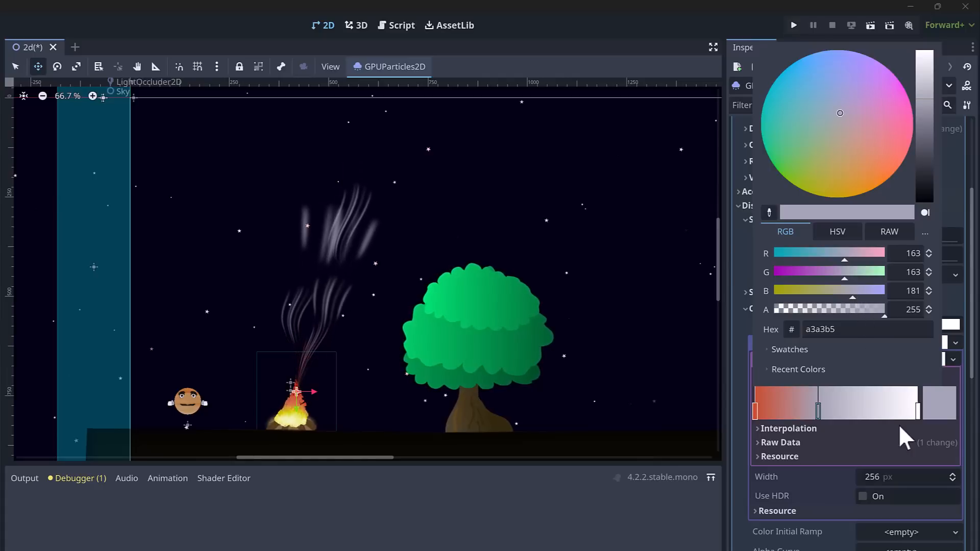
# Make the gradient's white end stop fully transparent with an alpha of 0.
pyautogui.click(918, 410)
pyautogui.click(947, 408)
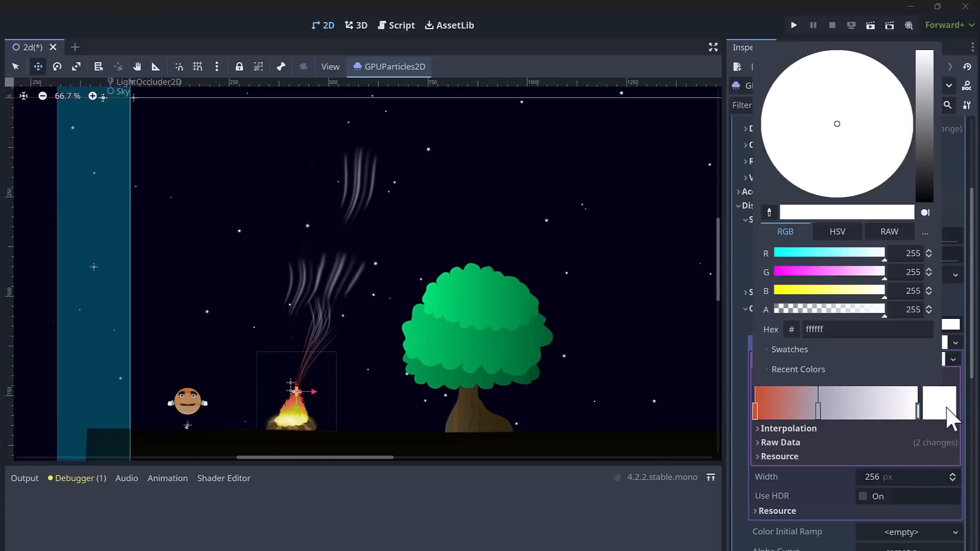
pyautogui.moveTo(874, 308); pyautogui.dragTo(699, 312)
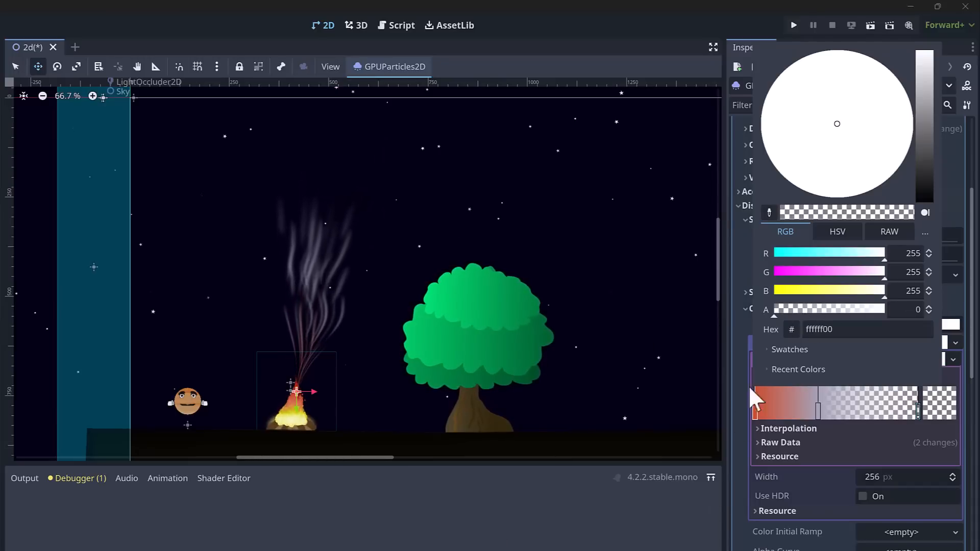
# Move the grey gradient stop to about the middle and the transparent stop to about 70 percent along the ramp.
pyautogui.click(819, 408)
pyautogui.moveTo(822, 409); pyautogui.dragTo(840, 408)
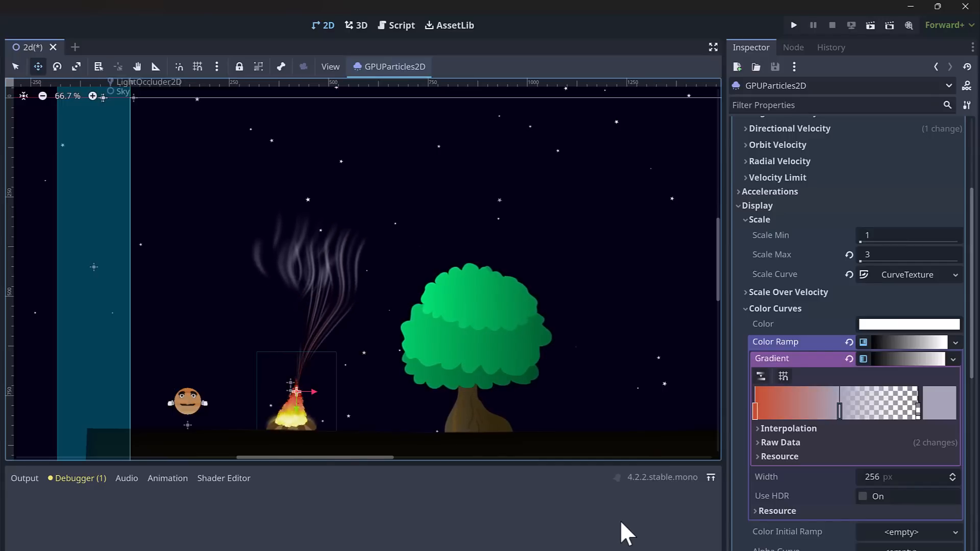
pyautogui.scroll(2, 396, 208)
pyautogui.scroll(-1, 460, 204)
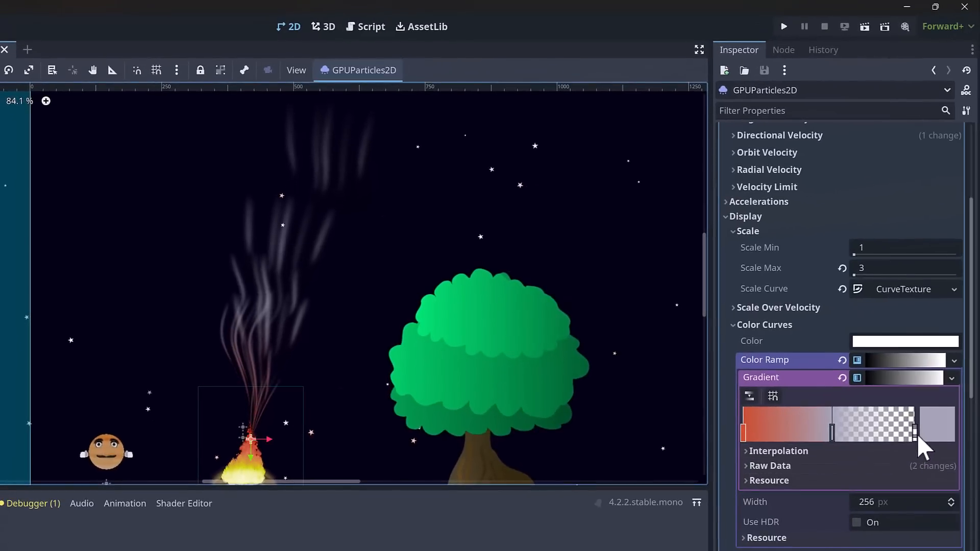
pyautogui.moveTo(917, 434); pyautogui.dragTo(863, 439)
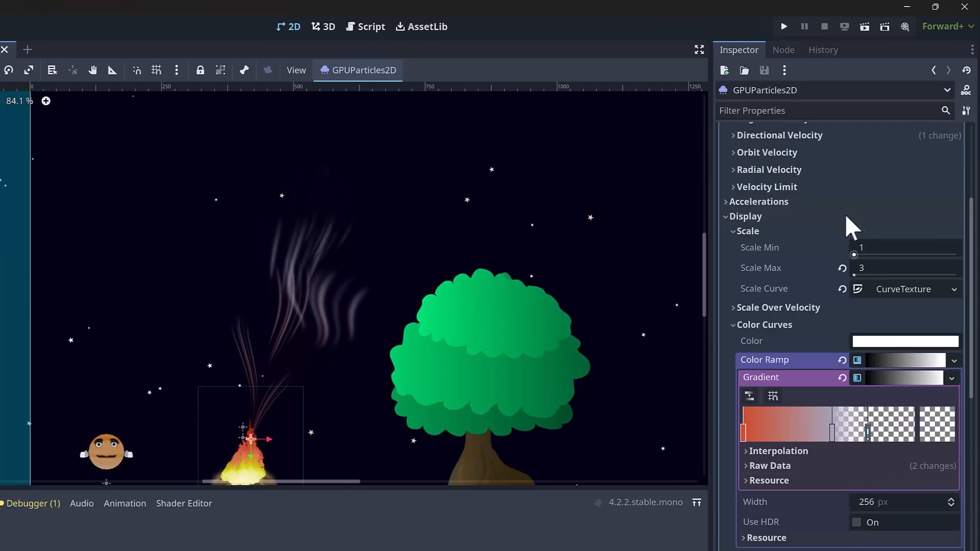
# Set the smoke emitter's particle amount to 12.
pyautogui.scroll(5, 857, 232)
pyautogui.click(897, 168)
pyautogui.write('12')
pyautogui.press('Return')
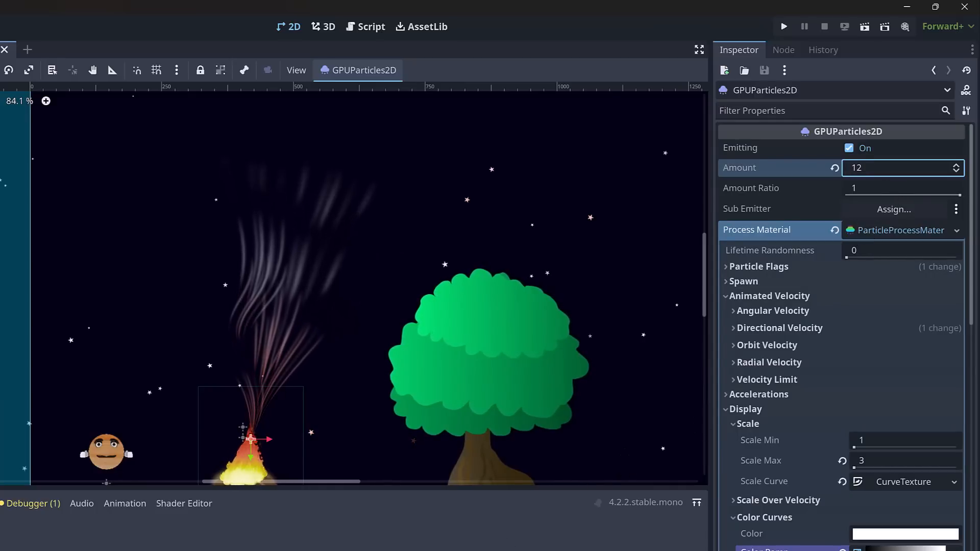